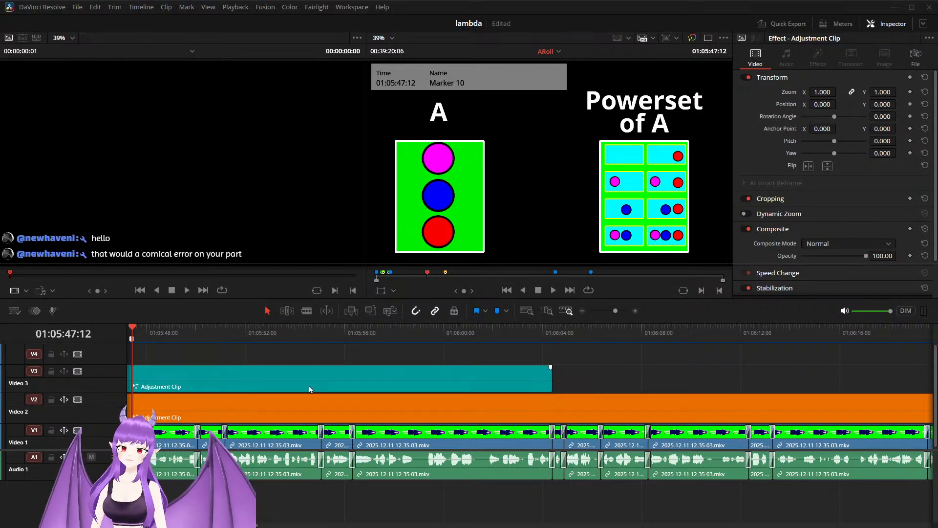
Step: Move the playhead to the start of the Video 3 adjustment clip and open that clip's composition for node editing
scroll(327, 381, "down", 2)
left_click_drag(263, 327, 232, 333)
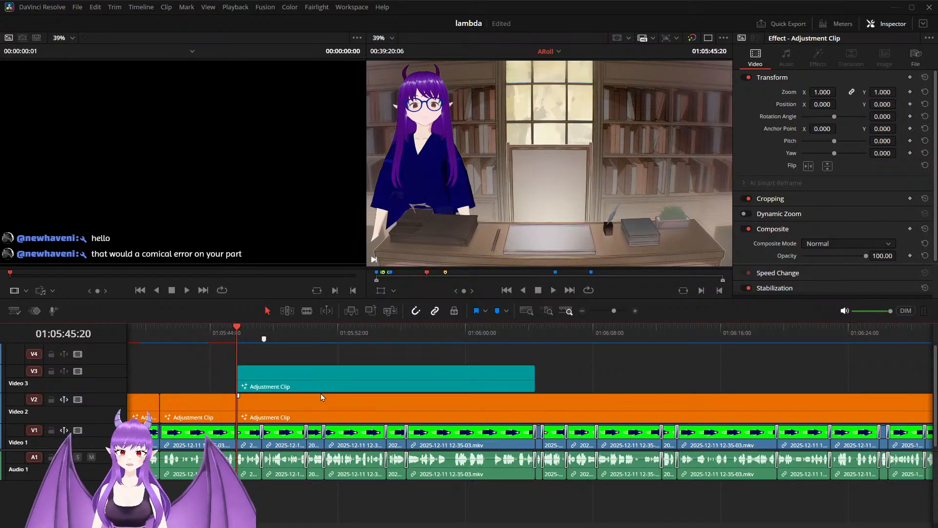
right_click(302, 377)
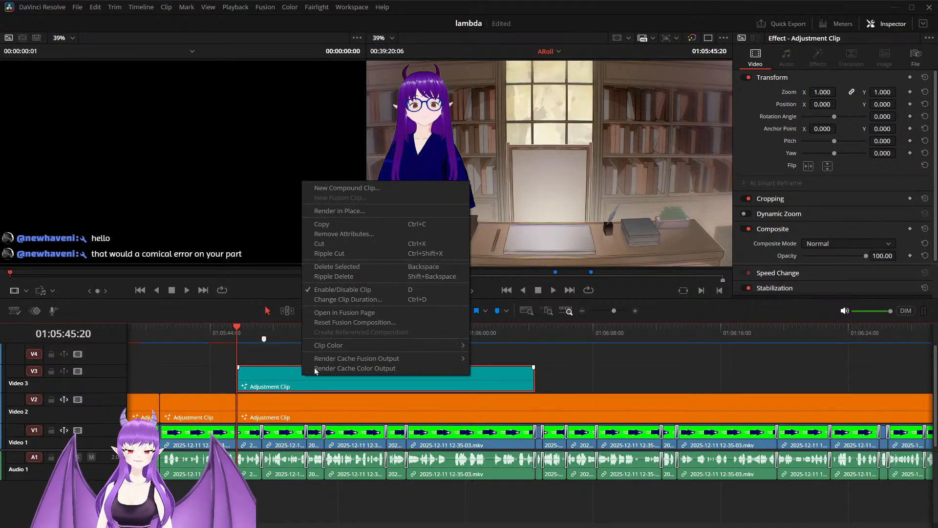
left_click(349, 314)
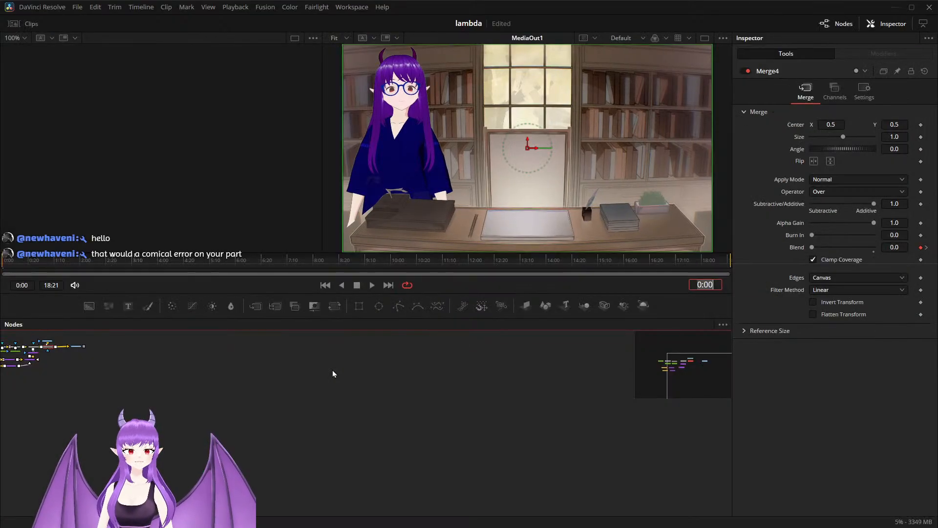
Step: Play the start of the composition to review the fade-in of the set A and powerset graphics, stopping at 0:15
left_click_drag(208, 403, 519, 451)
scroll(346, 405, "up", 5)
left_click_drag(399, 404, 406, 452)
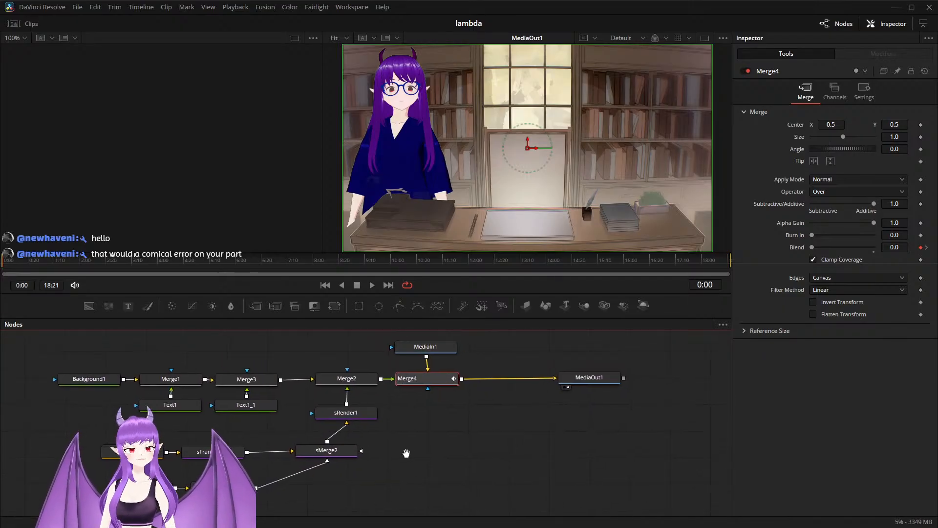
key("space")
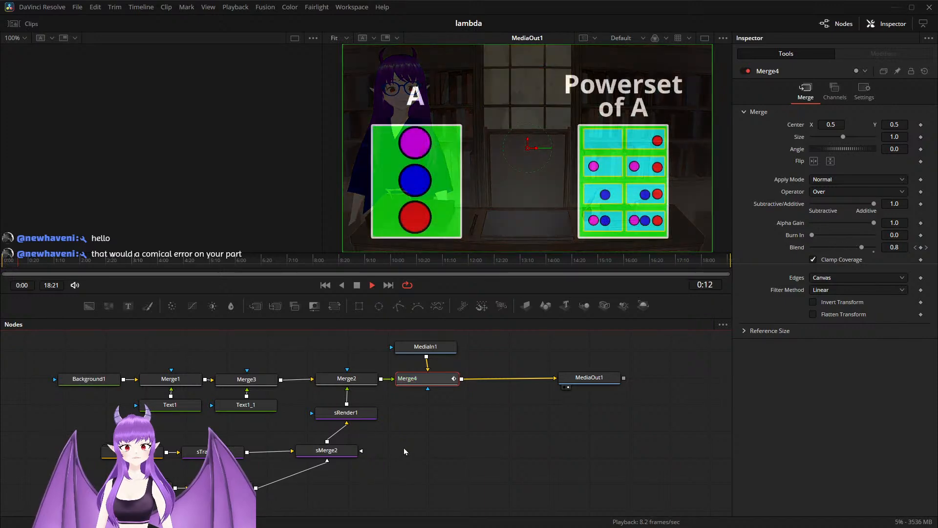
key("space")
left_click(25, 263)
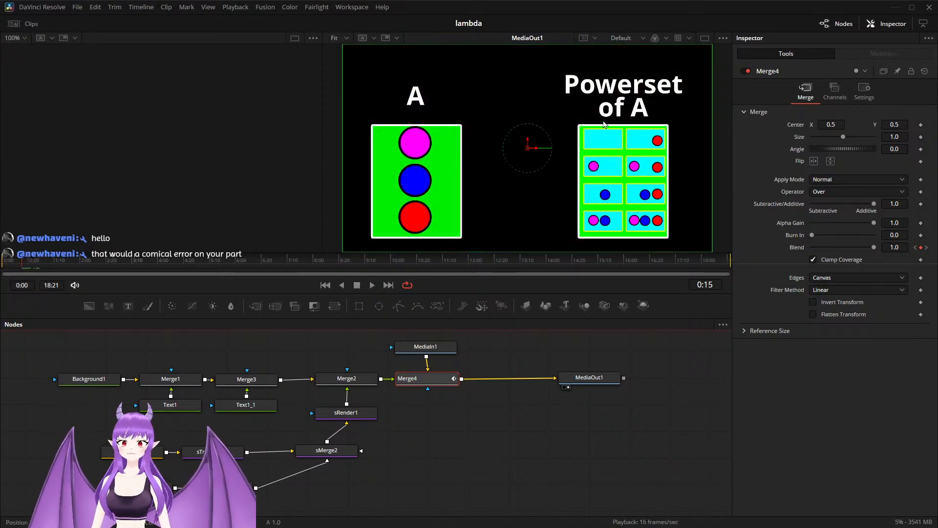
Step: Expand the Group8 node and examine its nested groups and their connections into sMerge5
scroll(417, 457, "down", 3)
left_click_drag(422, 468, 459, 426)
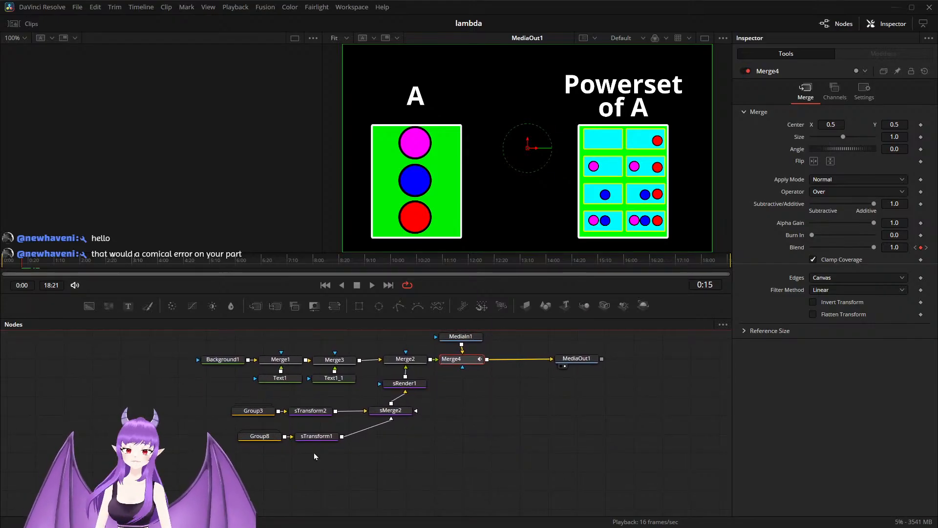
double_click(260, 436)
left_click_drag(276, 434, 184, 448)
left_click_drag(252, 428, 128, 428)
scroll(336, 465, "down", 3)
left_click_drag(370, 479, 467, 443)
scroll(313, 409, "up", 5)
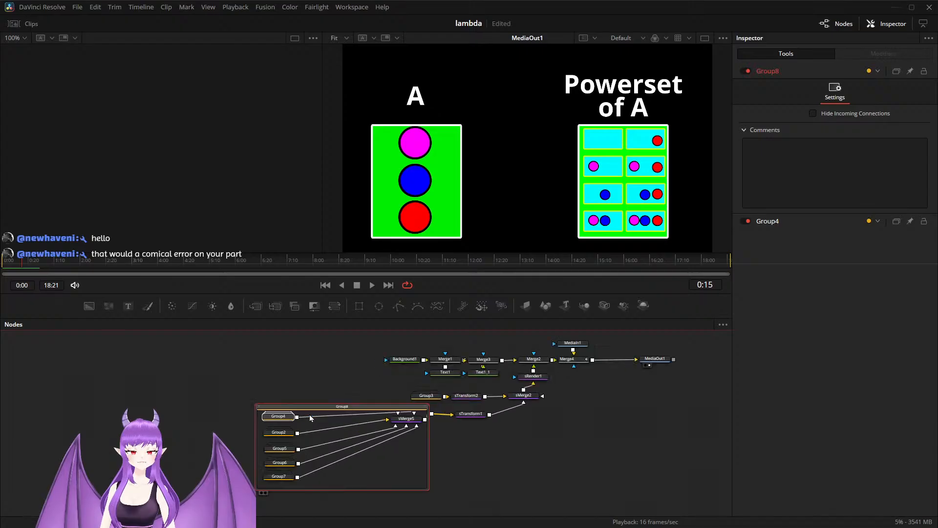
left_click_drag(330, 406, 247, 396)
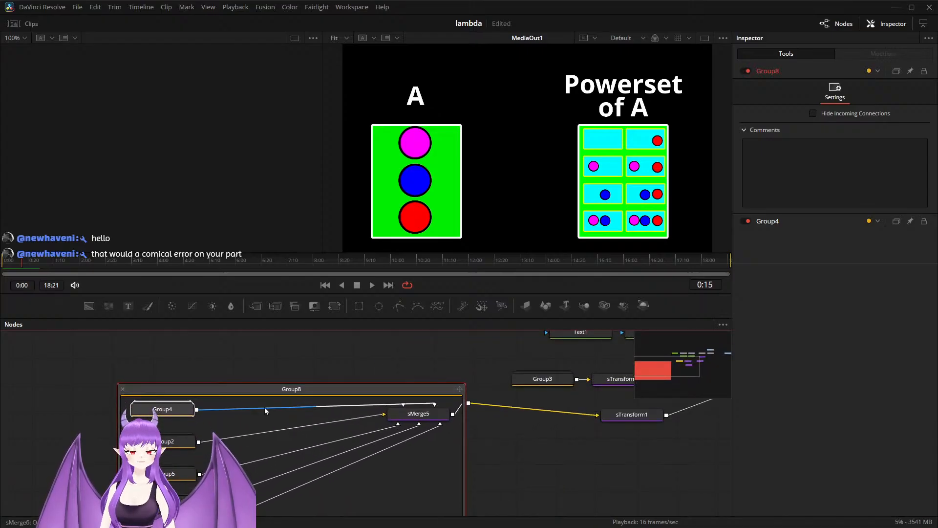
scroll(274, 410, "down", 4)
left_click_drag(326, 482, 319, 520)
scroll(274, 467, "up", 3)
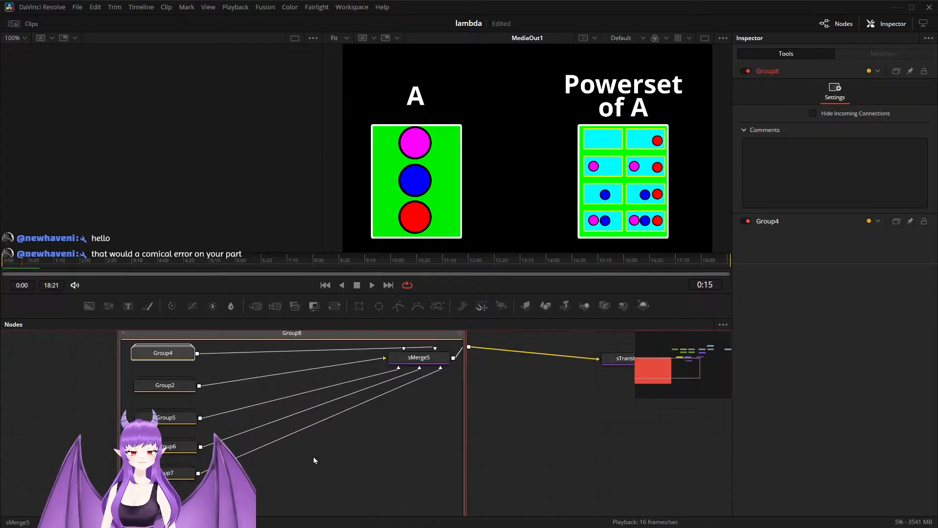
scroll(162, 431, "up", 2)
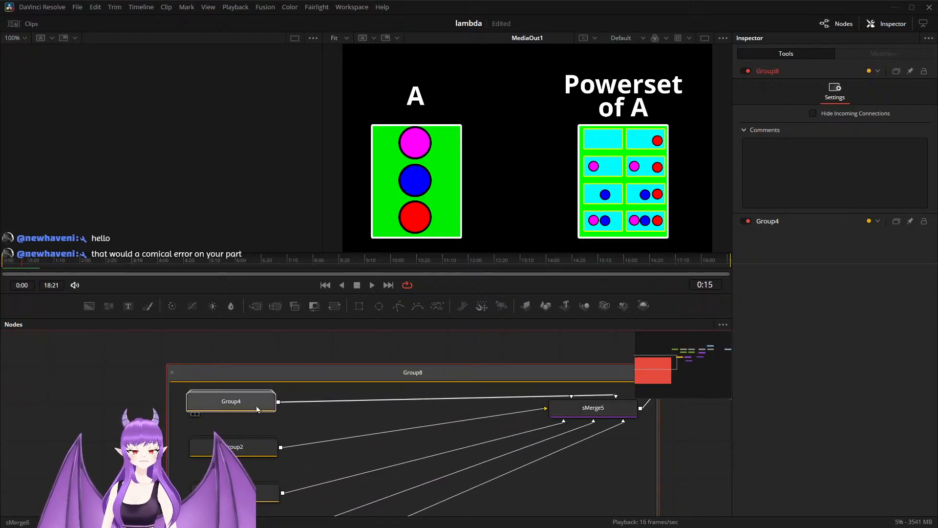
Step: Try inserting an sBoolean node between Group4 and sMerge5
left_click(258, 409)
key("shift+space")
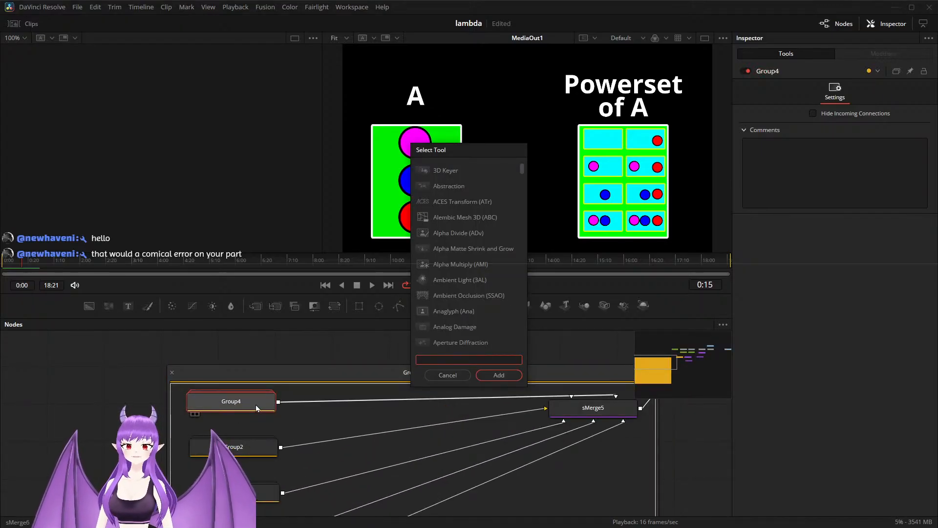
type("sb")
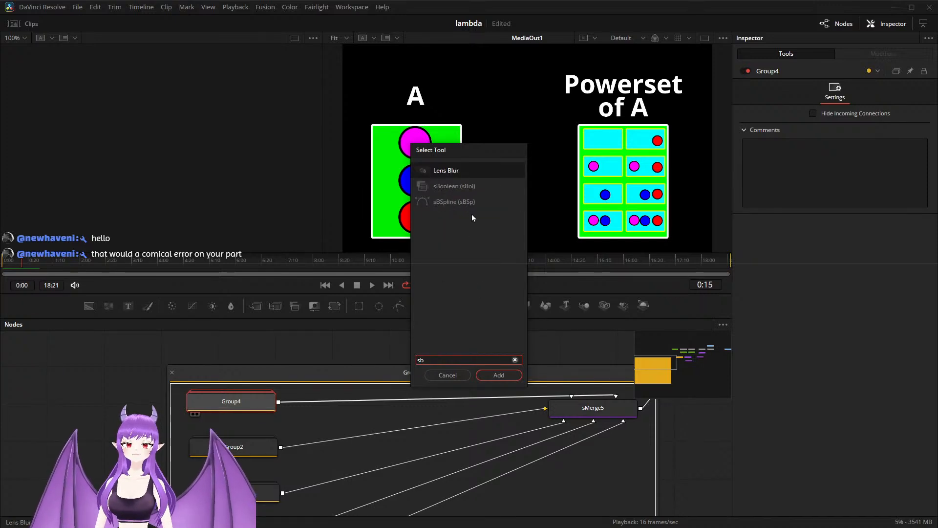
left_click(470, 189)
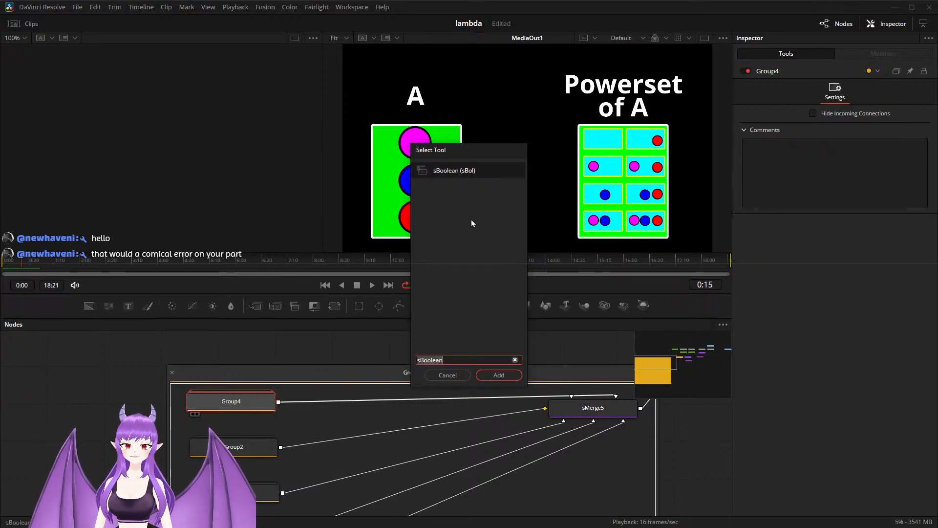
left_click(492, 375)
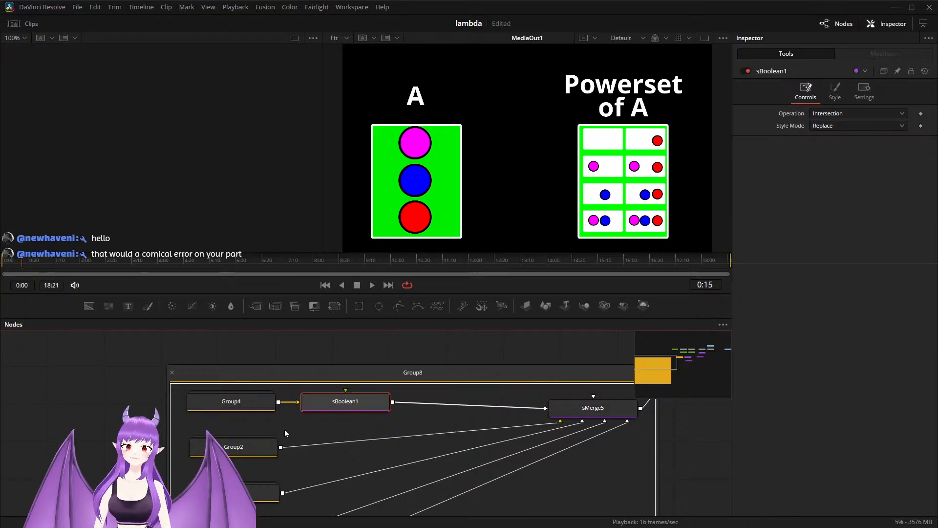
Step: Set the sBoolean node's Style Mode to Keep
scroll(291, 438, "up", 2)
left_click(832, 126)
left_click(831, 151)
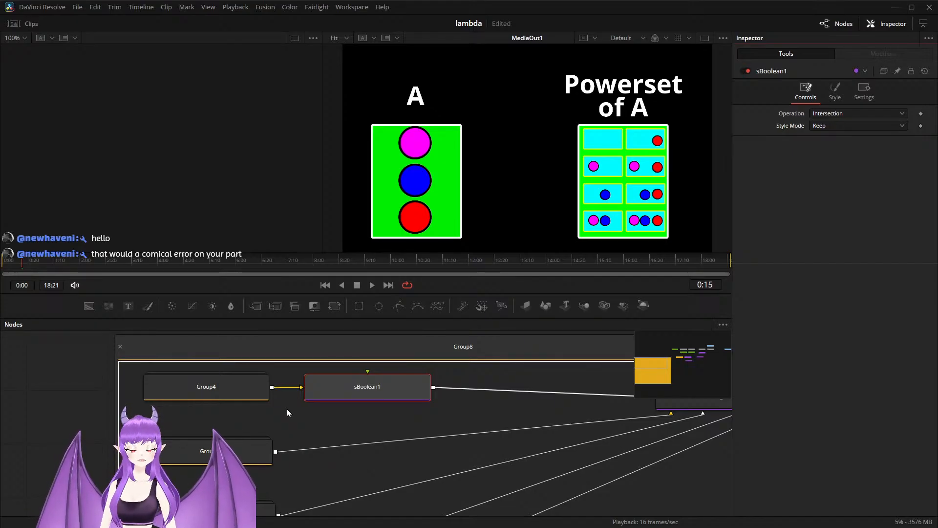
Step: Preview the sBoolean node's output in the empty viewer and delete the node from Group4's output
left_click(340, 385)
key("1")
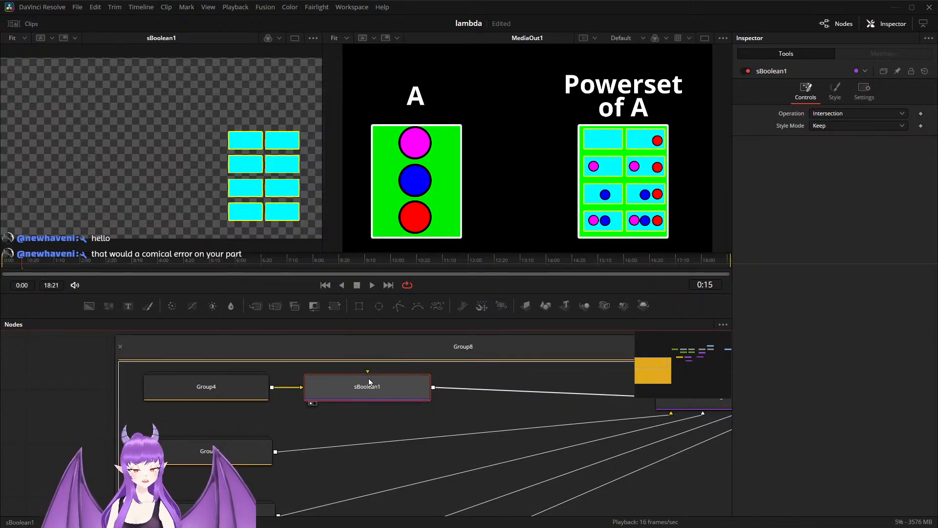
key("ctrl+z")
key("Delete")
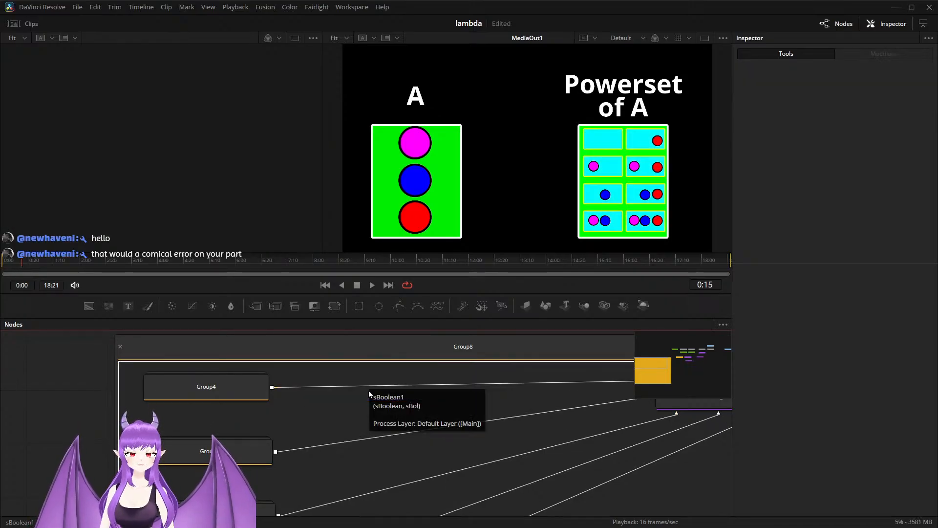
Step: Try an sBoolean node on Group2's output to identify its shapes, and delete the node again
left_click(254, 452)
key("shift+space")
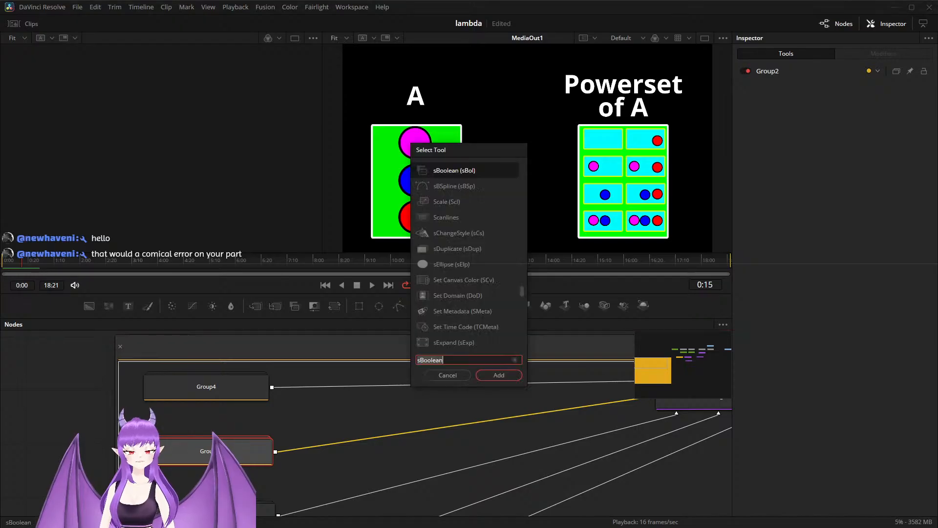
type("sb")
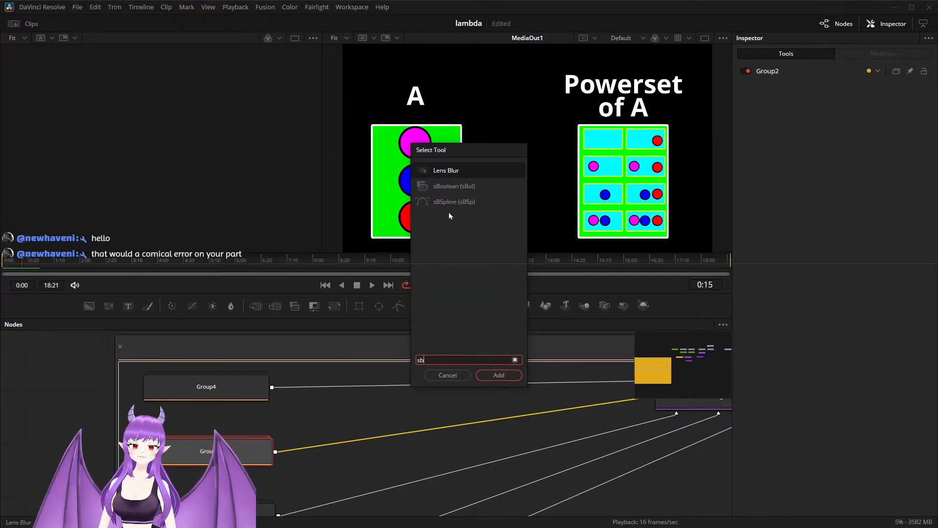
left_click(462, 189)
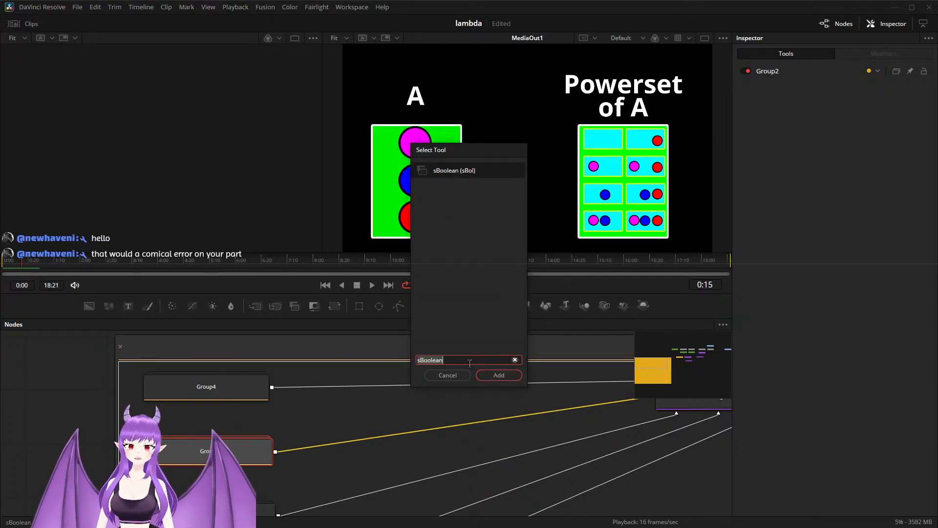
left_click(497, 372)
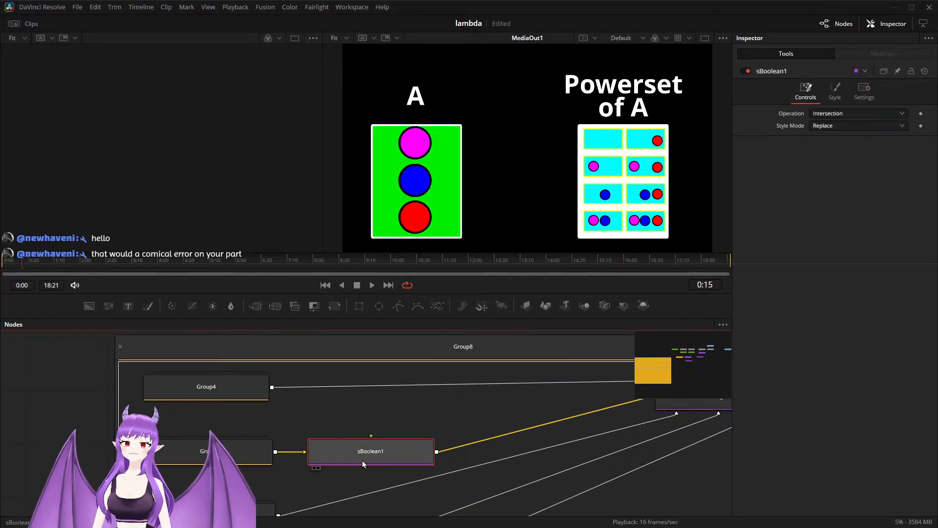
left_click_drag(362, 461, 353, 459)
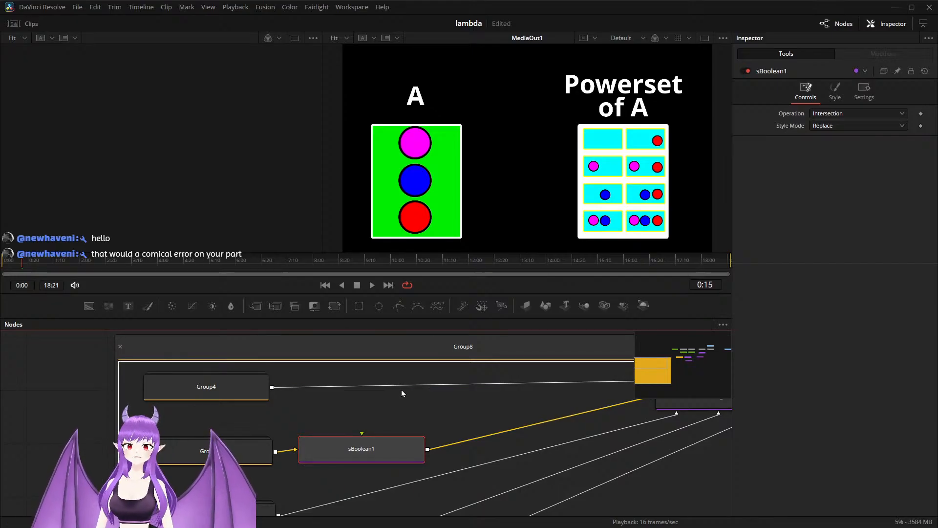
key("ctrl+z")
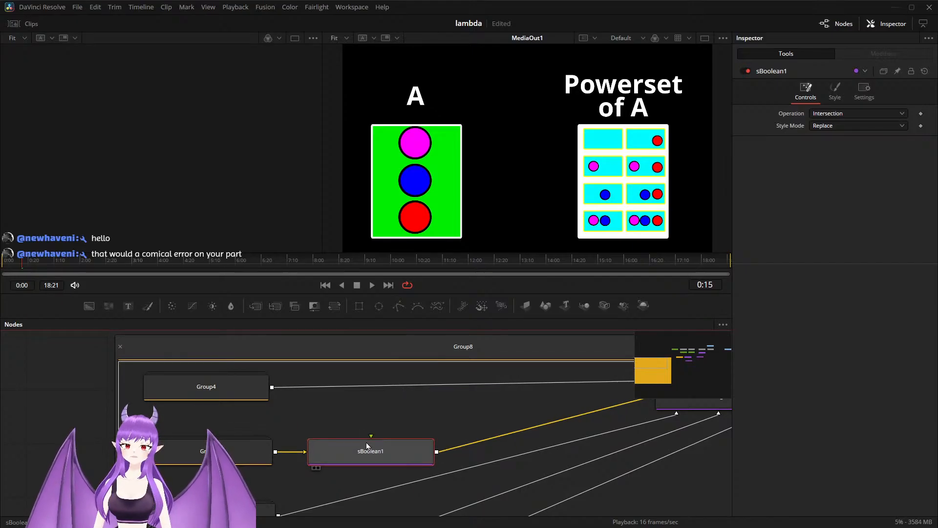
key("Delete")
Step: Try an sBoolean node on Group5's output to identify its shapes, and delete the node again
scroll(368, 446, "down", 2)
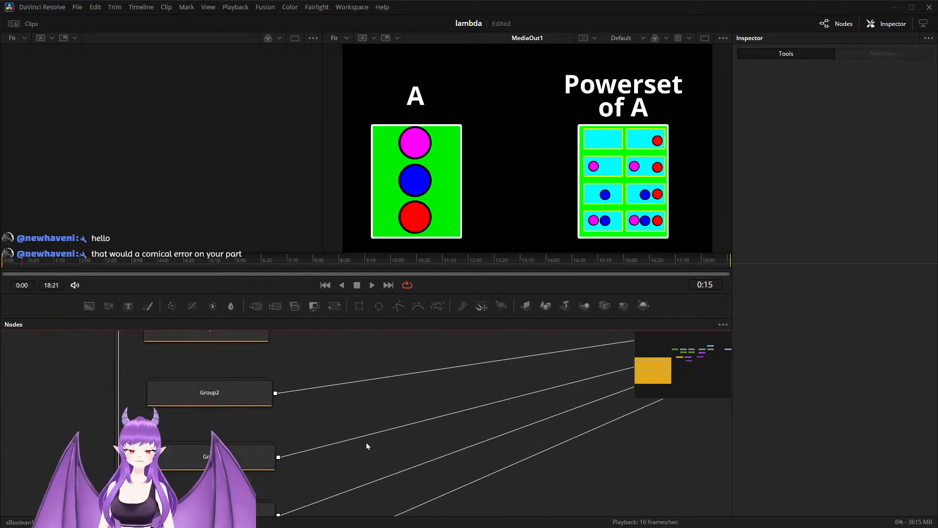
left_click(264, 457)
key("shift+space")
type("s")
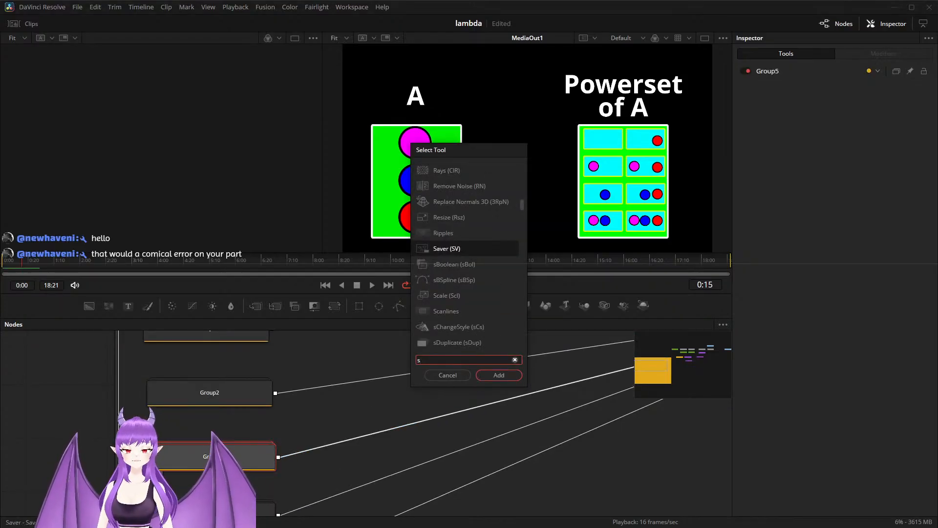
type("b")
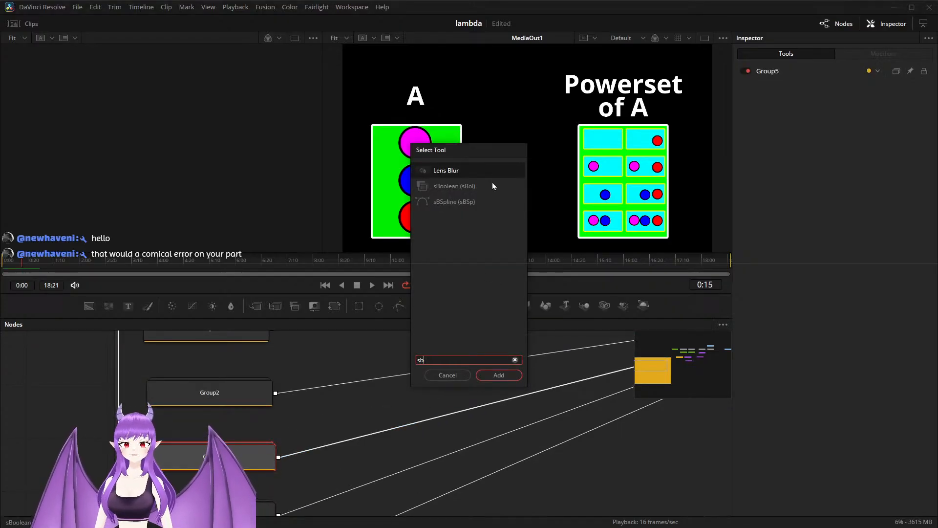
type("oolean")
left_click(499, 376)
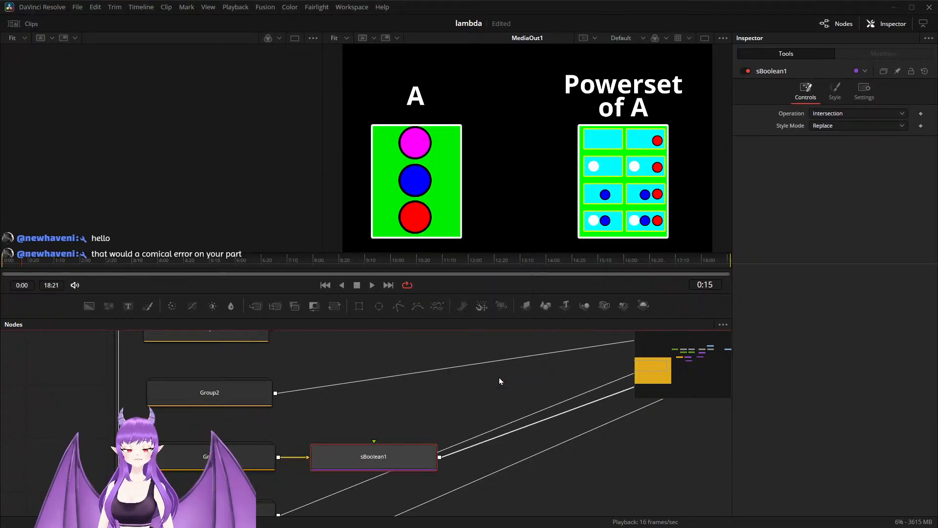
left_click_drag(367, 462, 339, 438)
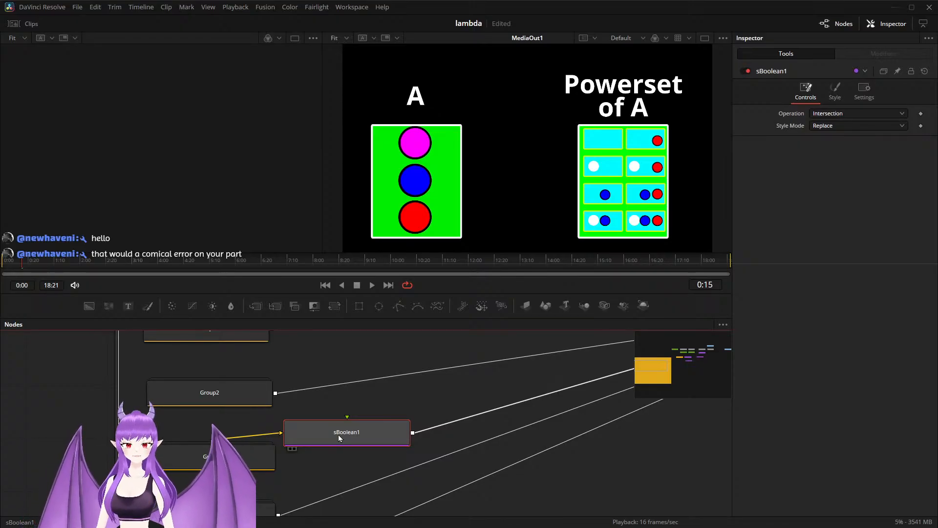
key("Delete")
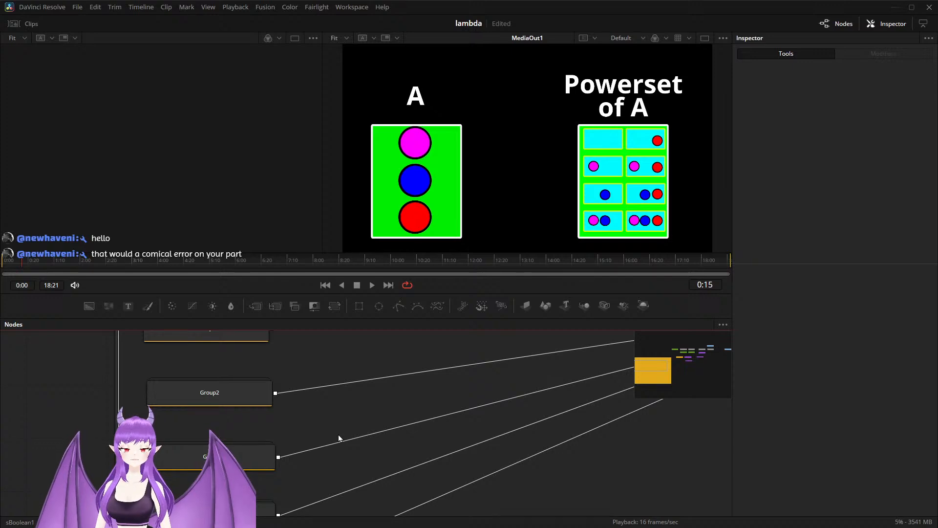
Step: Preview Group5, Group6 and Group7 one after another in the first viewer to see which circles each contains
left_click_drag(263, 465, 261, 451)
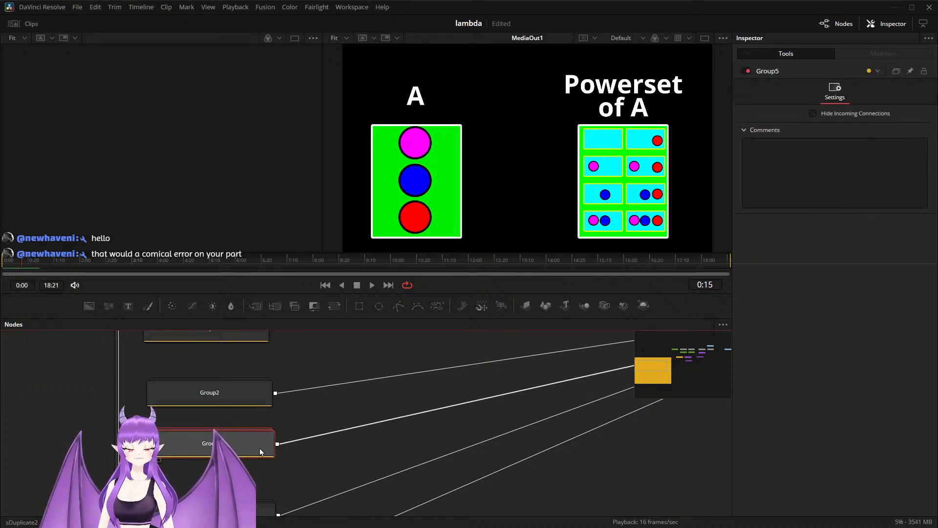
key("1")
scroll(262, 452, "down", 2)
left_click(239, 484)
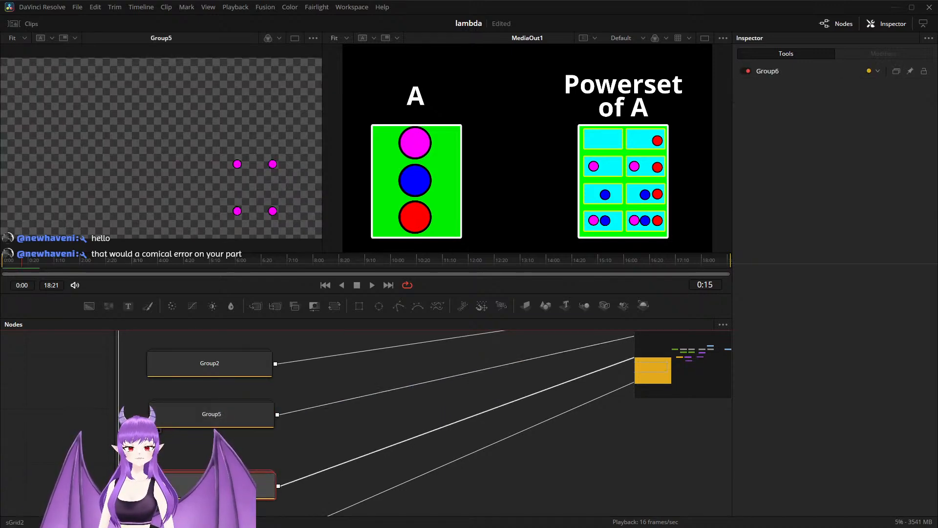
key("1")
scroll(293, 458, "down", 4)
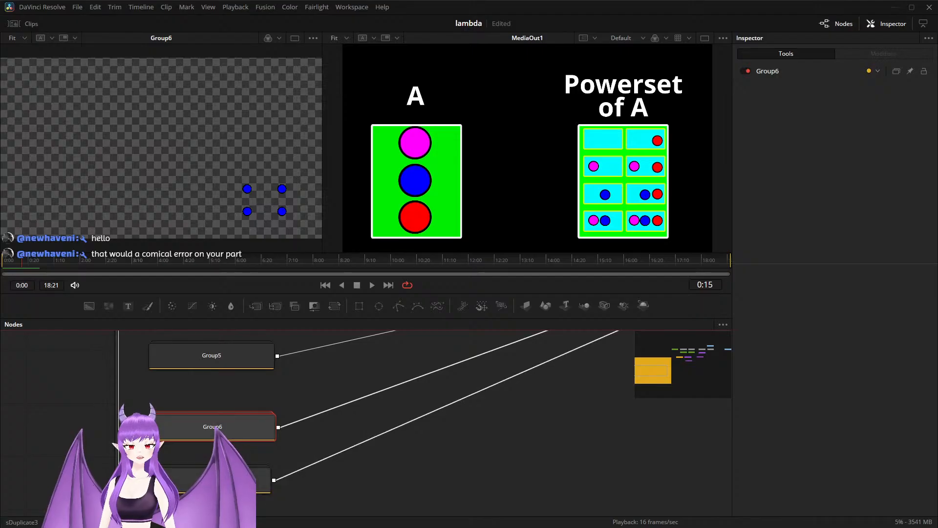
left_click(264, 481)
key("1")
Step: Preview Group6 again and put Group5 back in the first viewer to compare their circles
left_click(225, 418)
key("1")
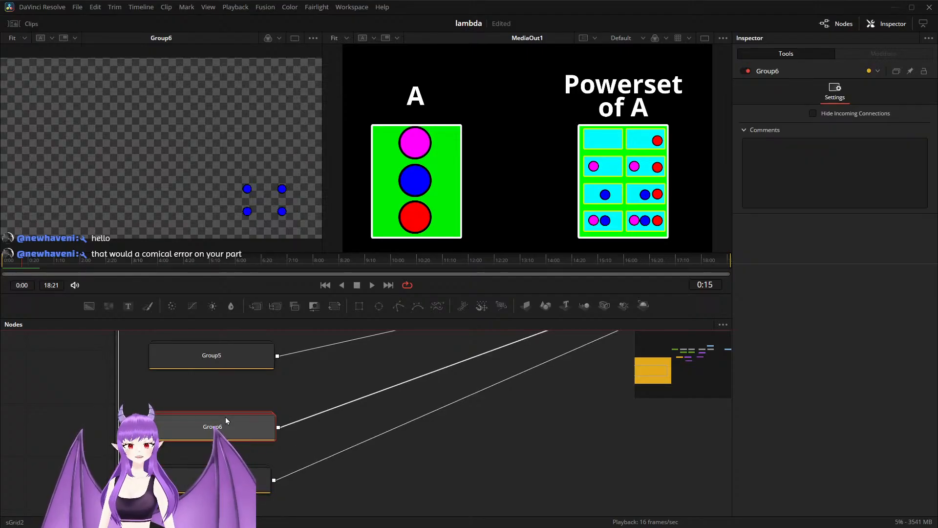
left_click(242, 365)
key("1")
scroll(309, 398, "up", 6)
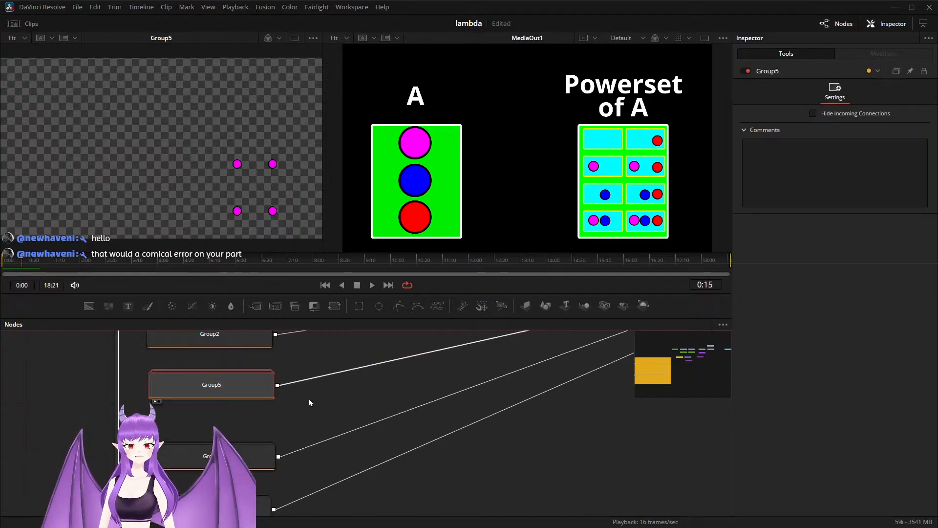
Step: Preview Group2 and Group5 in turn in the first viewer to compare which shapes they contain
left_click(224, 399)
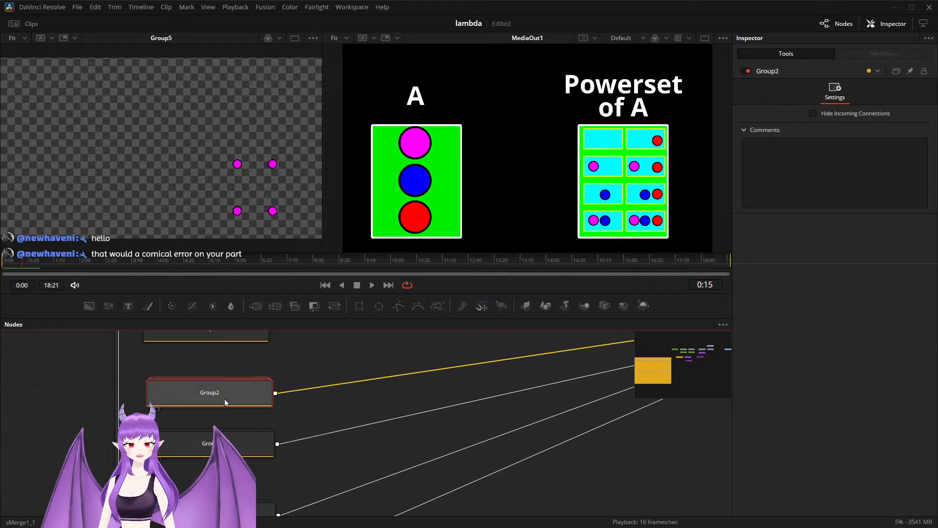
key("1")
left_click(230, 440)
key("1")
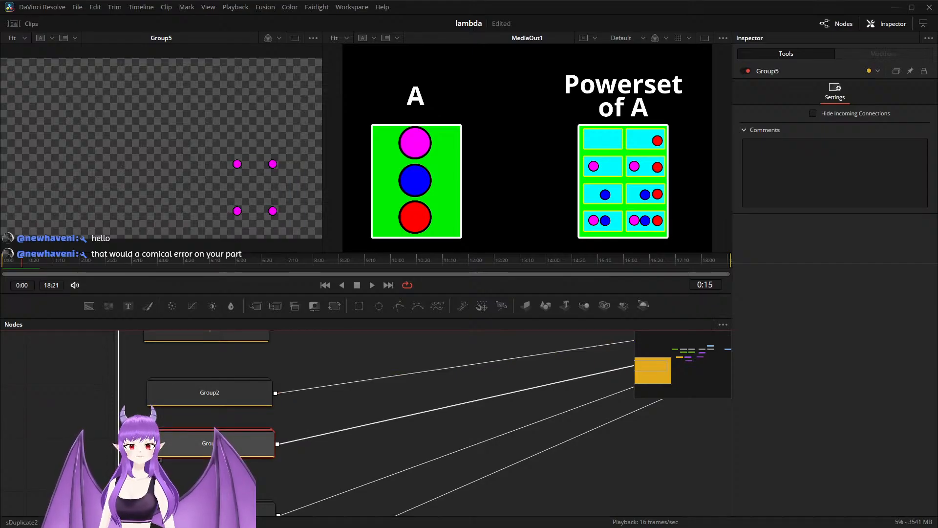
Step: Add an sBoolean node on Group5's output inside Group8 and place it right beside Group5
scroll(305, 459, "down", 2)
left_click_drag(232, 422, 237, 425)
key("shift+space")
type("sBooleansb")
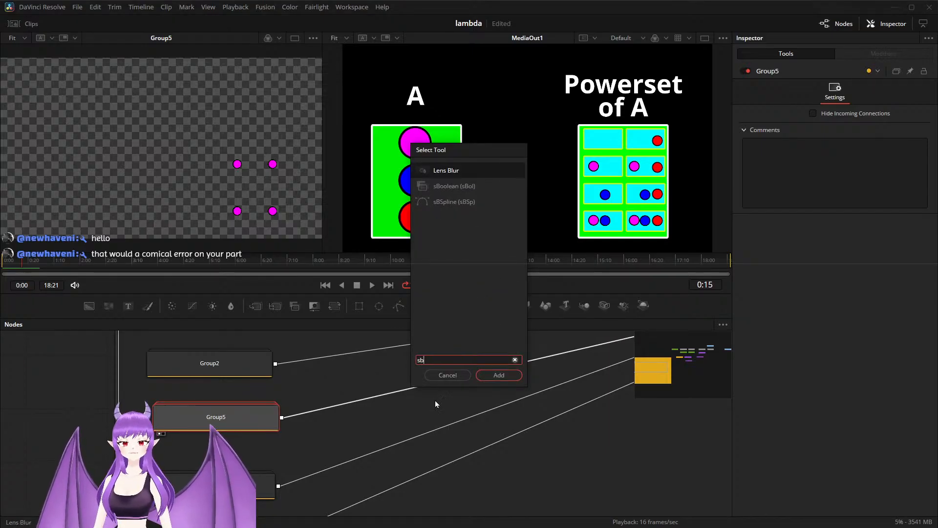
left_click(468, 186)
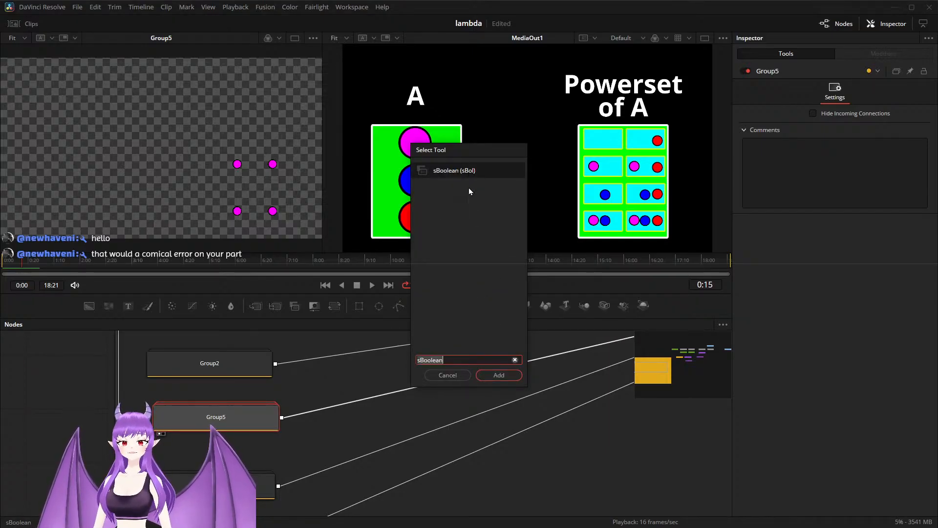
left_click(500, 374)
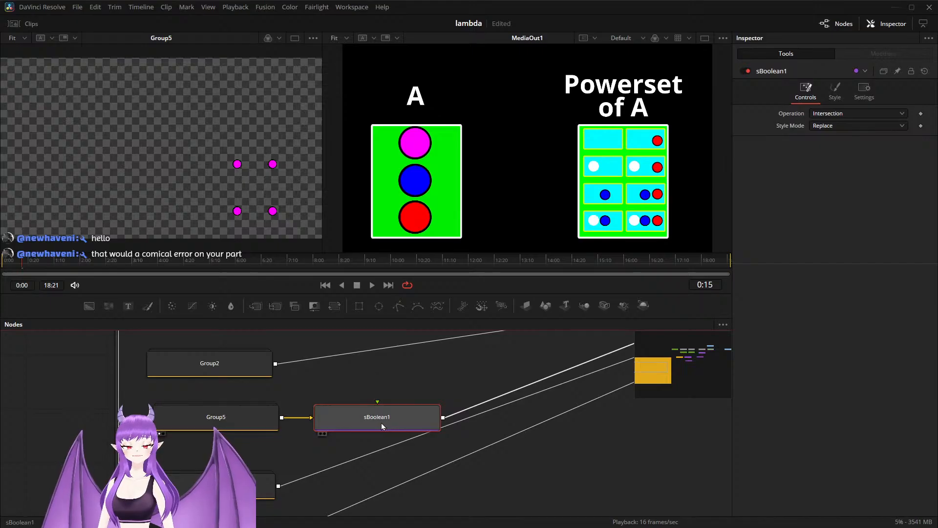
left_click_drag(381, 423, 355, 419)
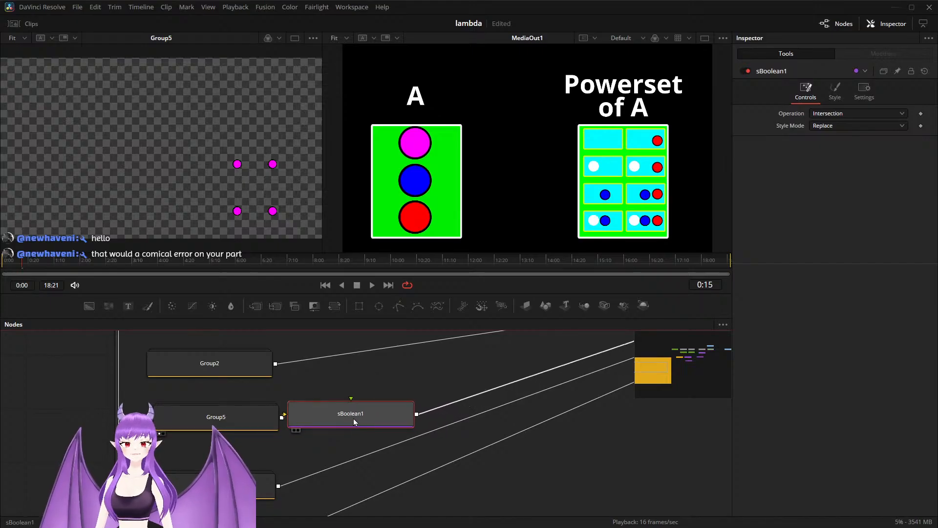
Step: Set the Style Mode of Group5's sBoolean node to Keep and its Operation to Xor
left_click(834, 125)
left_click(826, 151)
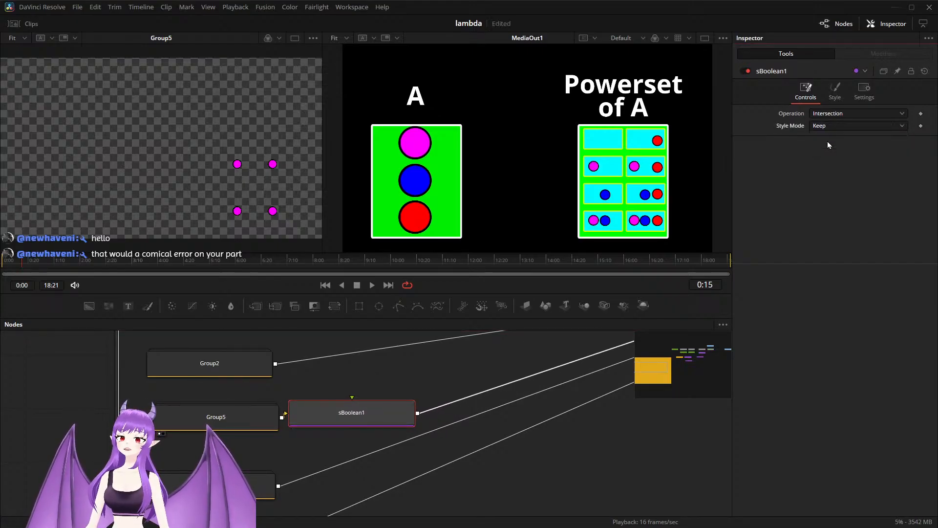
left_click(829, 114)
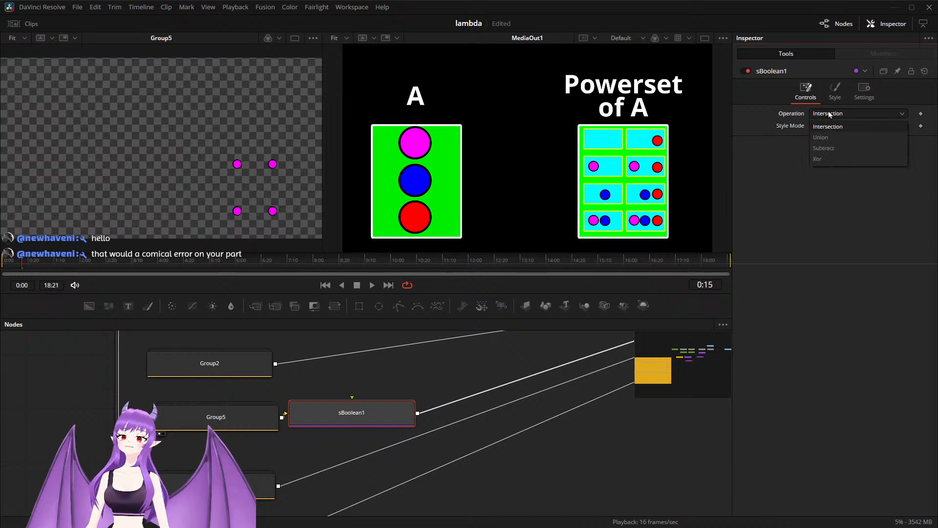
left_click(831, 158)
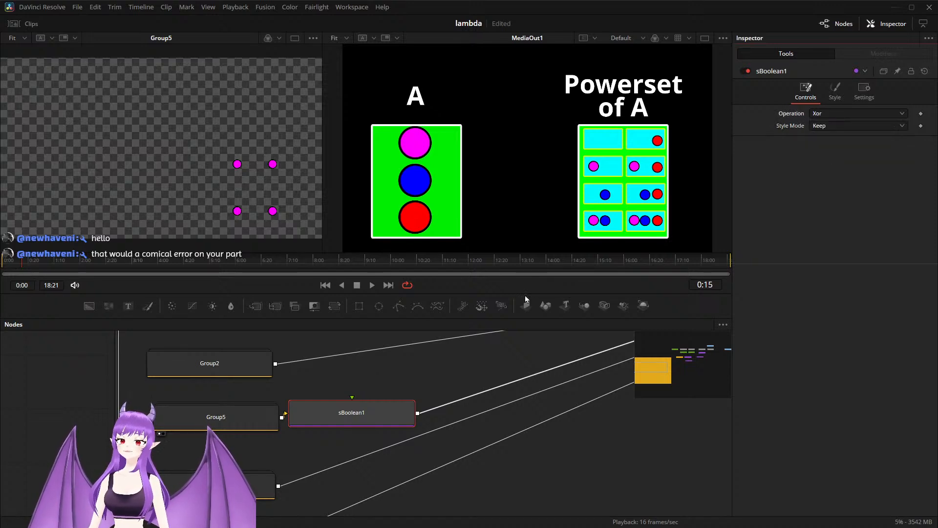
Step: Connect Group5's output to the sBoolean's second input as well, and keyframe the sBoolean's Operation
left_click_drag(250, 427, 235, 423)
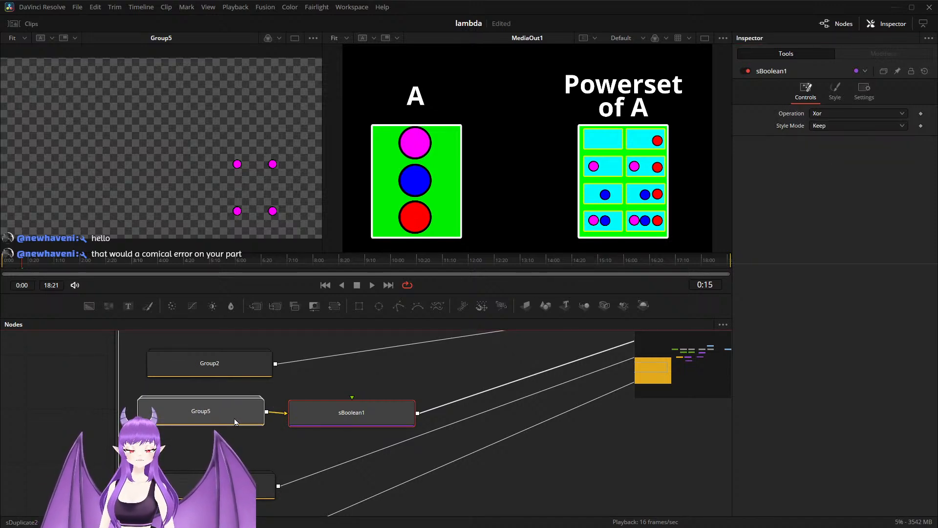
left_click(236, 422)
left_click_drag(268, 412, 352, 397)
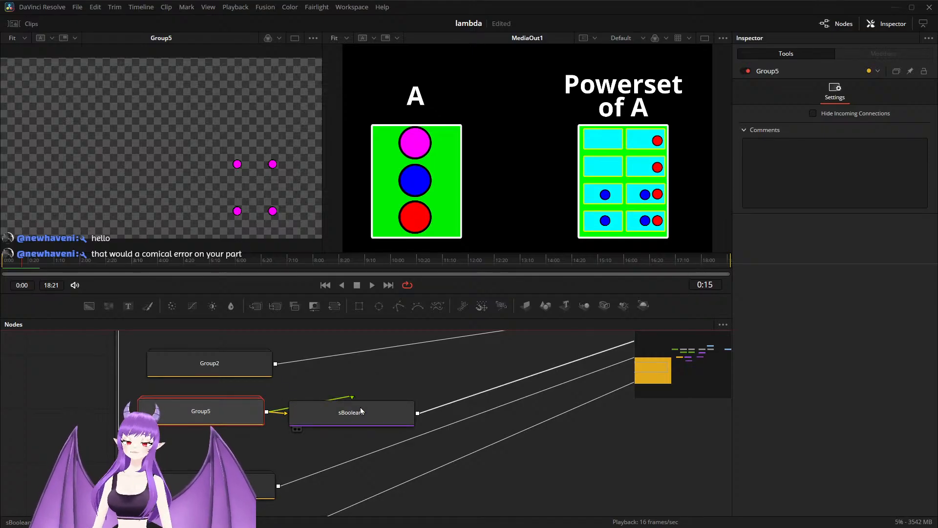
left_click(360, 412)
left_click(921, 113)
Step: Paste a copy of the Xor sBoolean after Group6 and connect Group6's output to its second input too
scroll(499, 462, "down", 2)
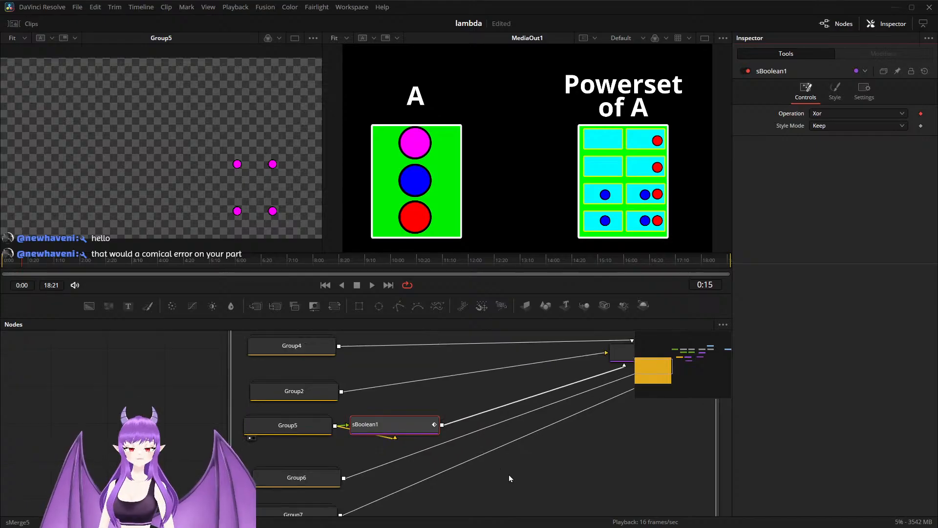
left_click_drag(518, 478, 467, 438)
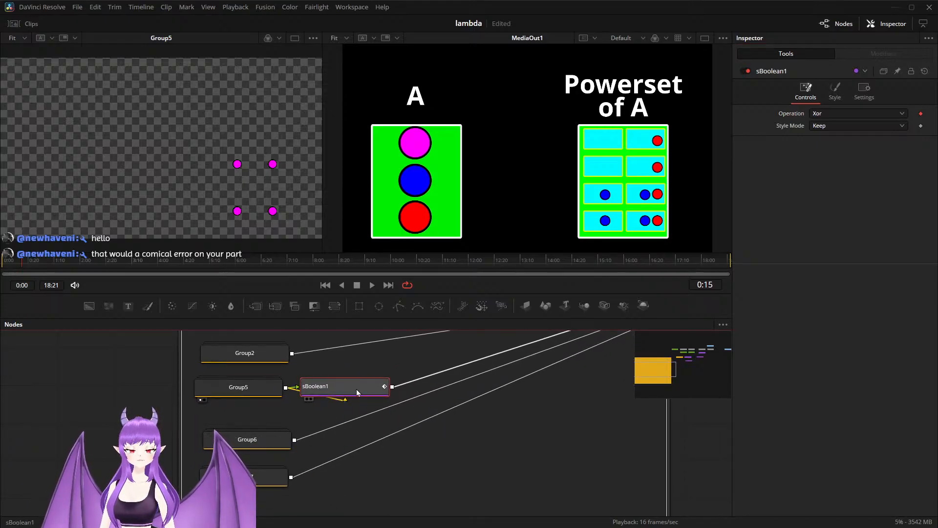
left_click(286, 443)
key("ctrl+v")
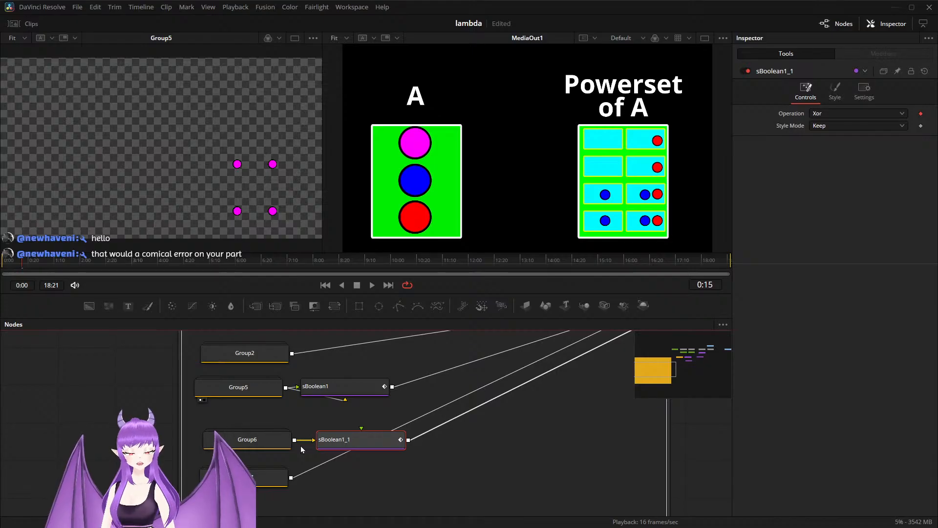
left_click_drag(295, 441, 360, 430)
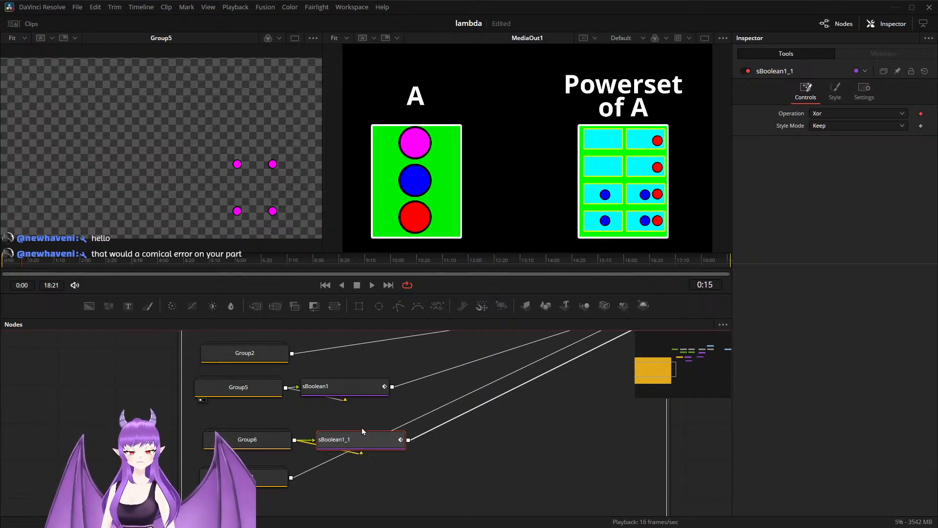
left_click(273, 478)
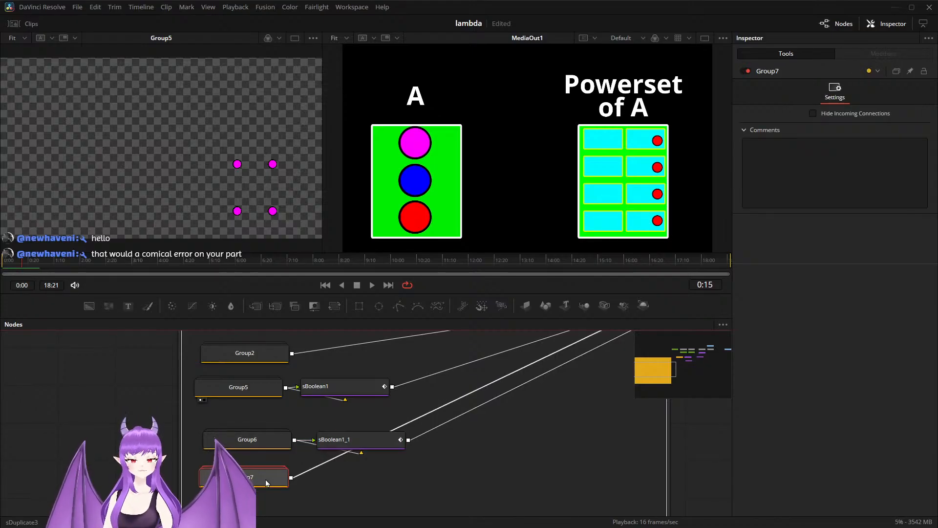
key("ctrl+v")
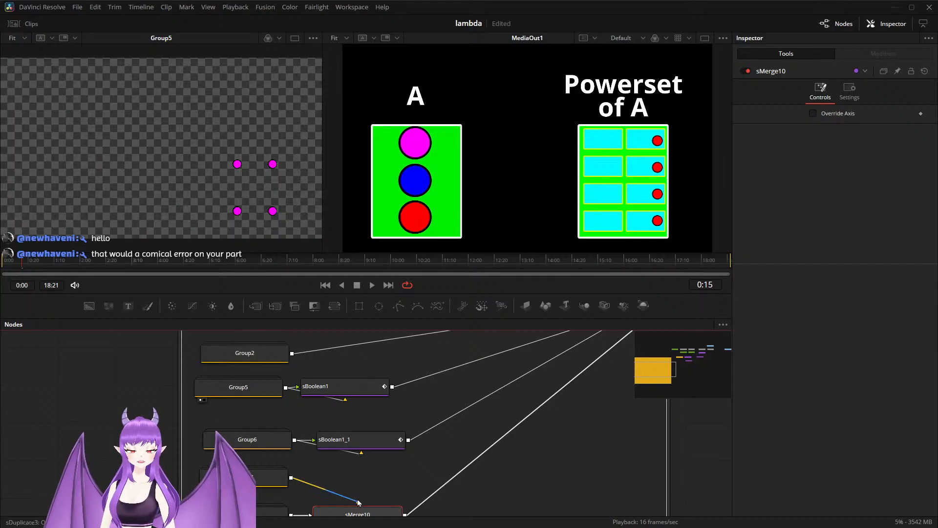
left_click_drag(357, 504, 368, 484)
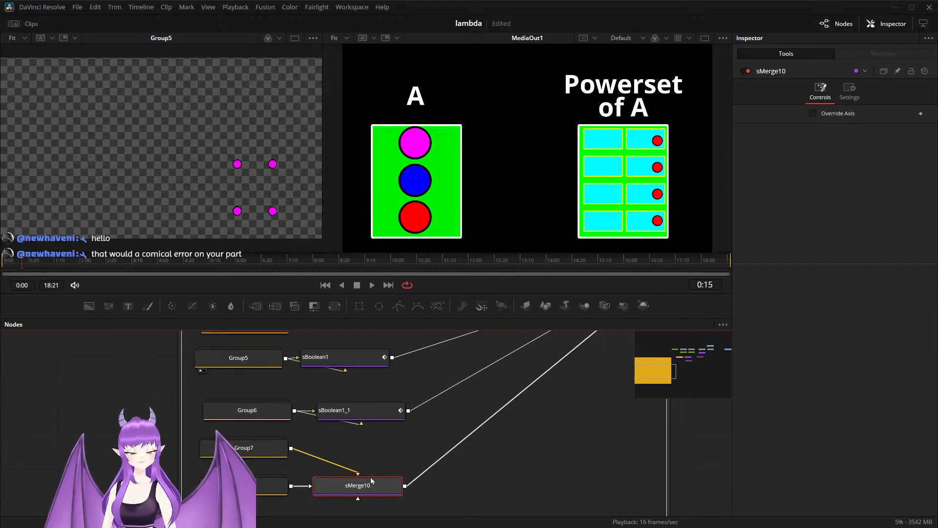
key("ctrl+z")
key("ctrl+z")
key("ctrl+z")
Step: Copy Group6's sBoolean node onto Group7's output and connect Group7 to the copy's second input as well
left_click(270, 450)
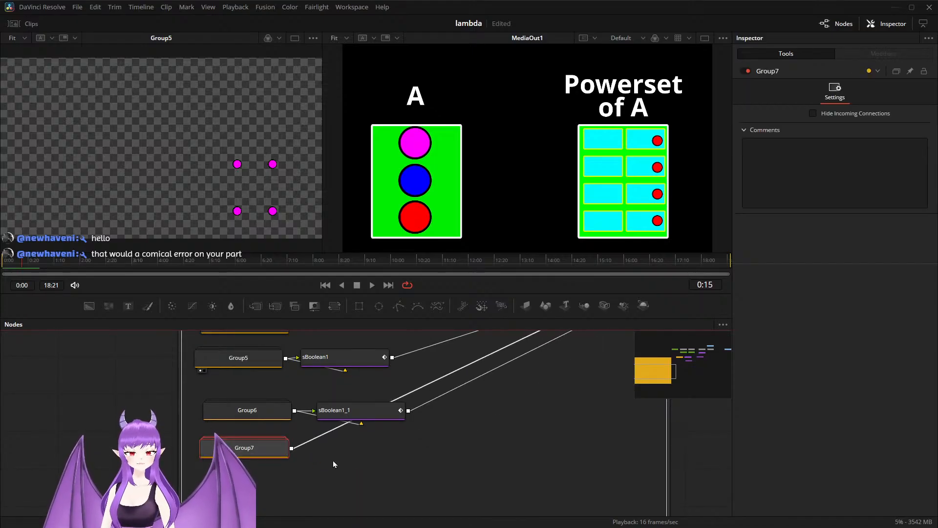
left_click(349, 411)
left_click(279, 449)
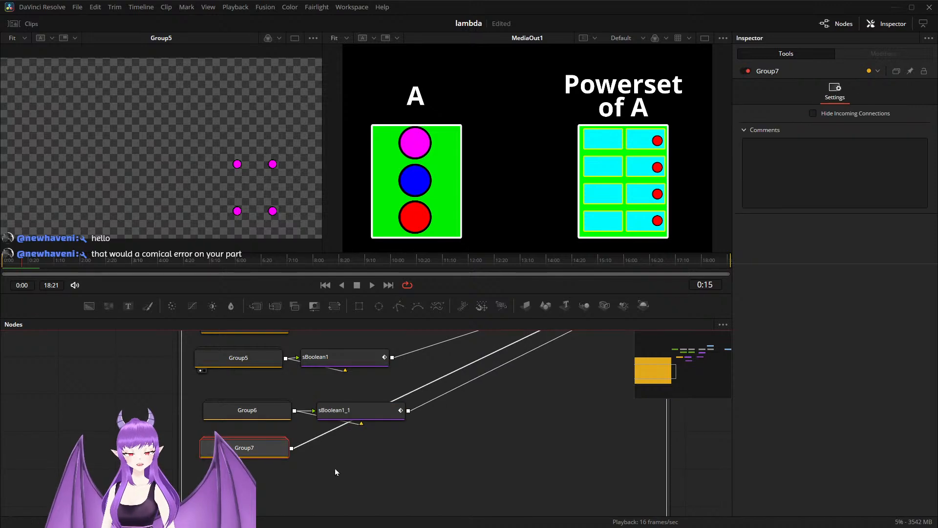
key("ctrl+v")
left_click_drag(291, 450, 358, 440)
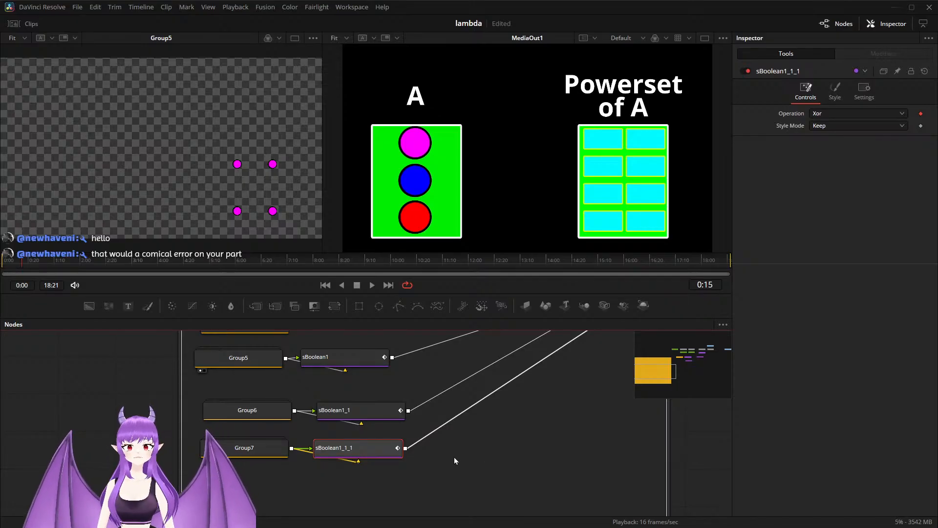
Step: Check Group5 and its sBoolean in Group8, keeping Group5 previewed in the first viewer
scroll(455, 458, "up", 1)
scroll(454, 459, "up", 1)
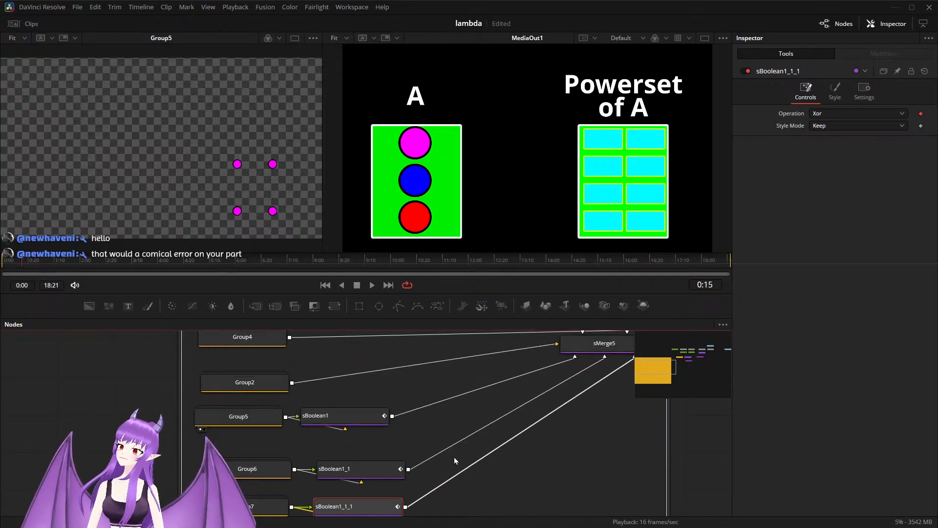
scroll(455, 460, "up", 1)
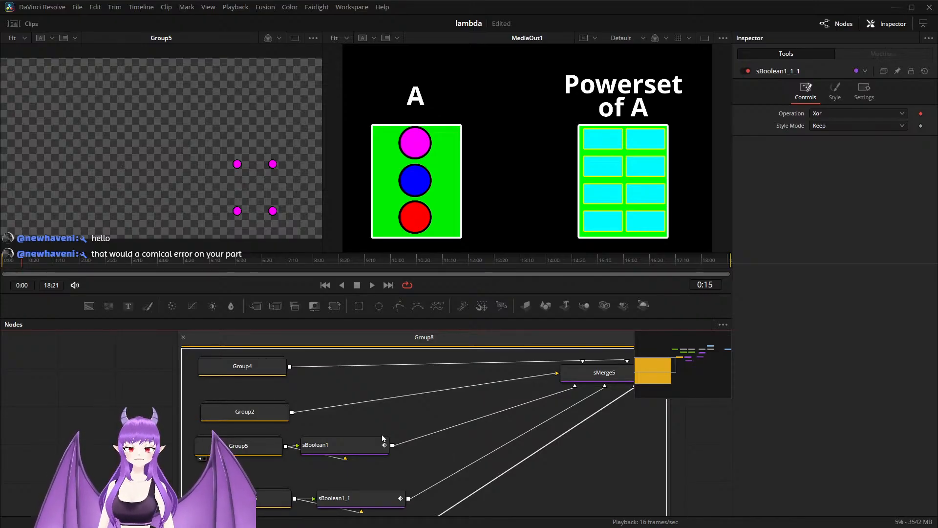
left_click(346, 446)
left_click(247, 445)
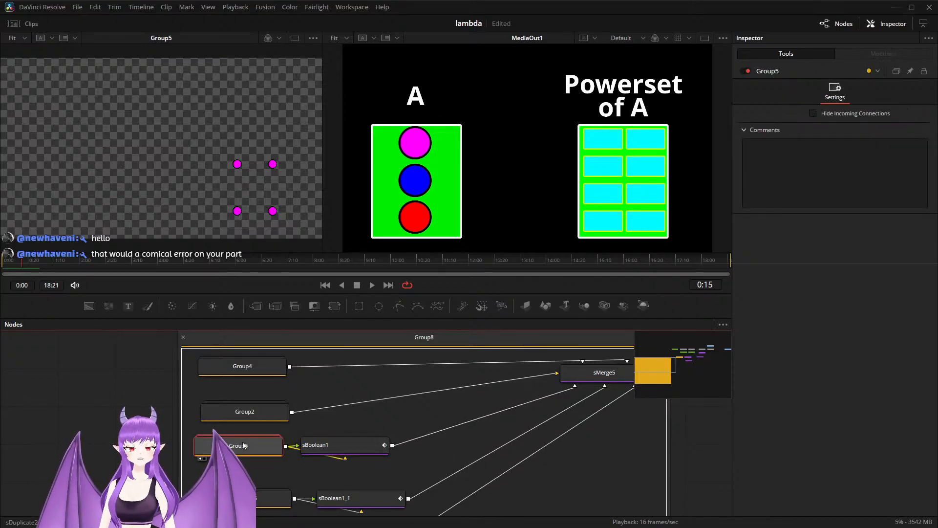
key("1")
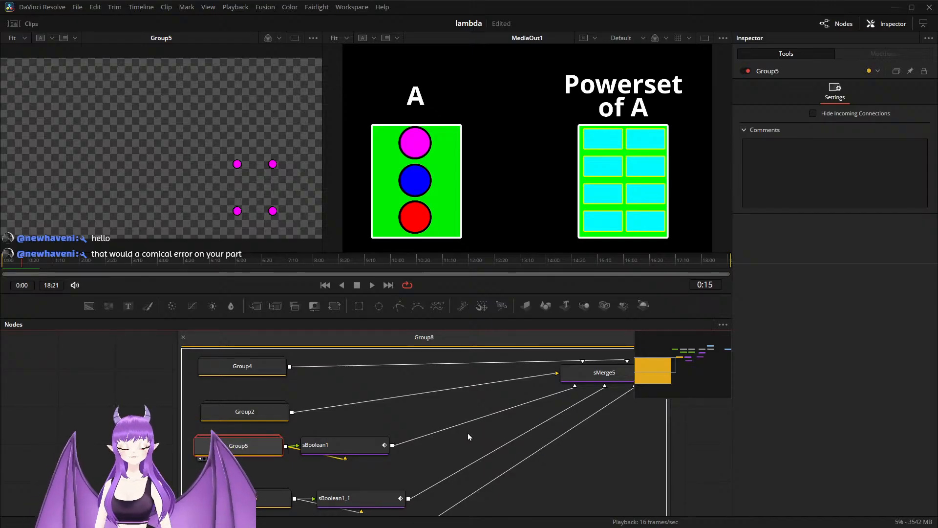
Step: Move Group3 above Group8 and expand it, shifting Group8 down so the two open groups do not overlap
scroll(466, 433, "down", 5)
left_click_drag(476, 392, 322, 384)
scroll(537, 440, "down", 3)
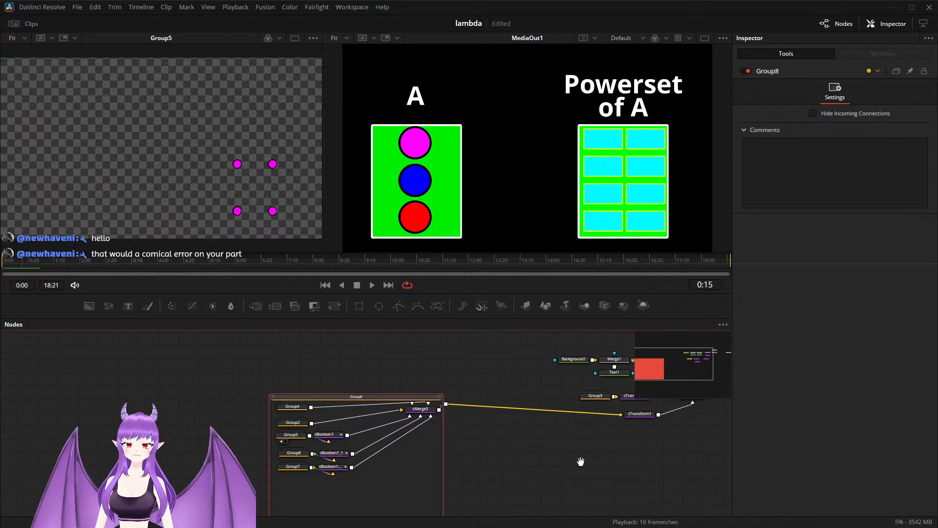
left_click_drag(592, 460, 432, 469)
left_click_drag(436, 403, 206, 343)
double_click(184, 361)
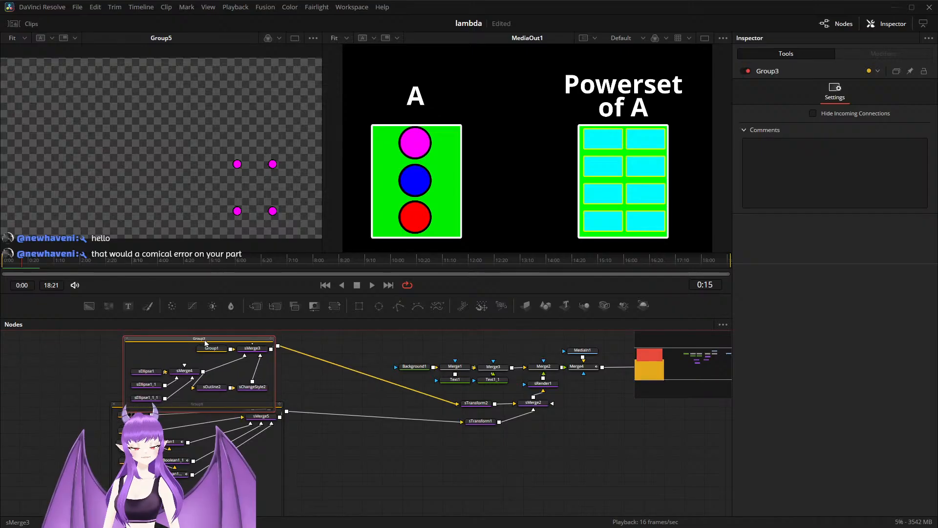
left_click_drag(120, 409, 119, 428)
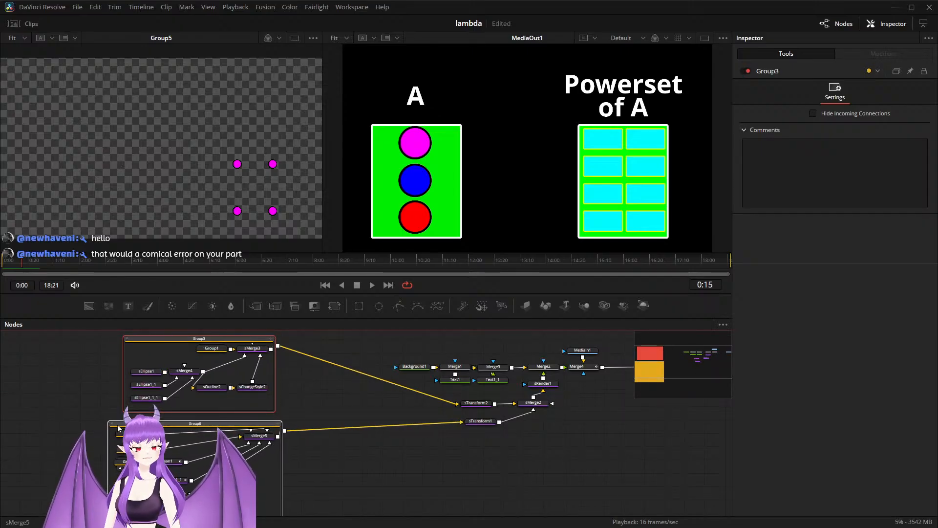
Step: Try pasting a copy of Group3's magenta sEllipse1 outside the groups and connecting it to sMerge2
left_click(148, 374)
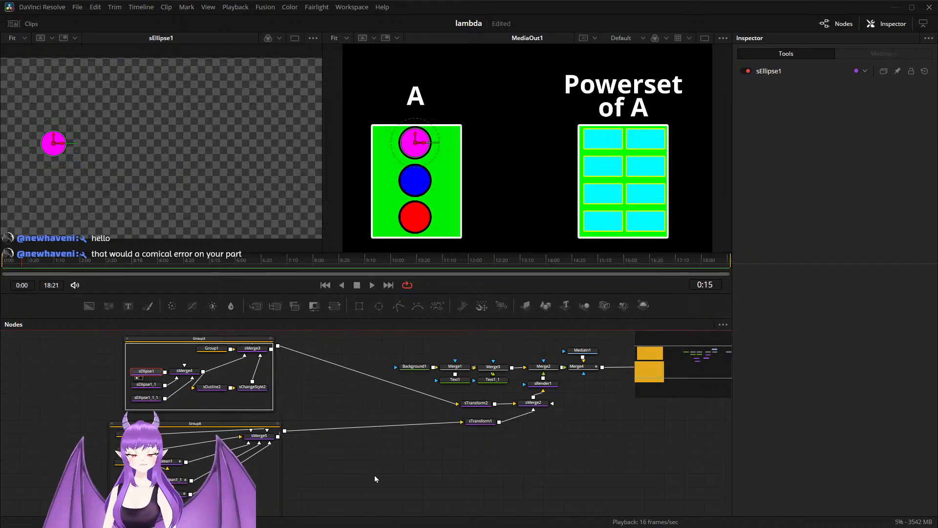
key("ctrl+v")
left_click_drag(414, 473, 318, 511)
scroll(479, 487, "up", 3)
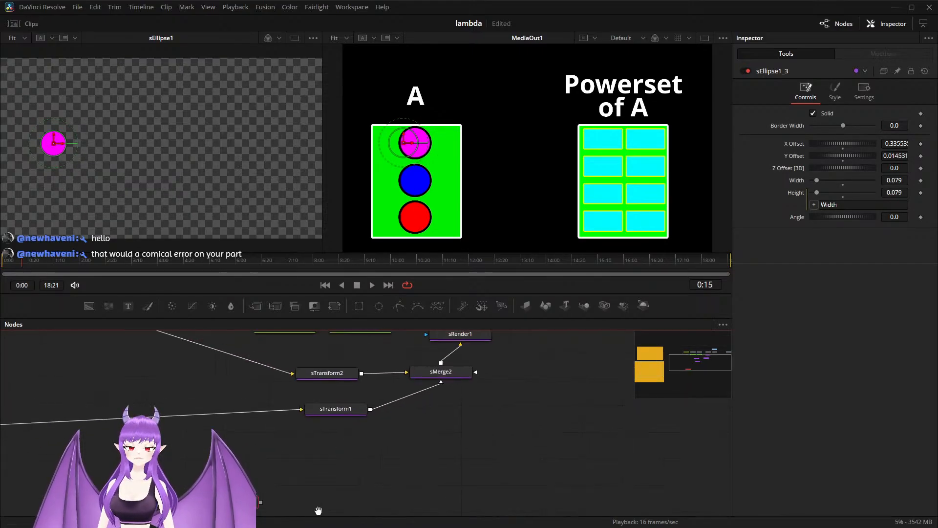
left_click_drag(241, 502, 442, 375)
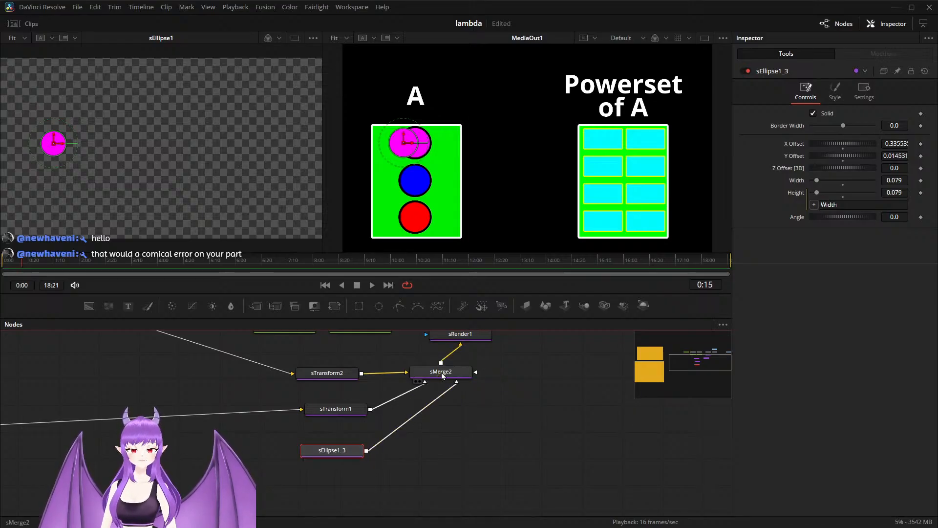
left_click_drag(336, 455, 279, 479)
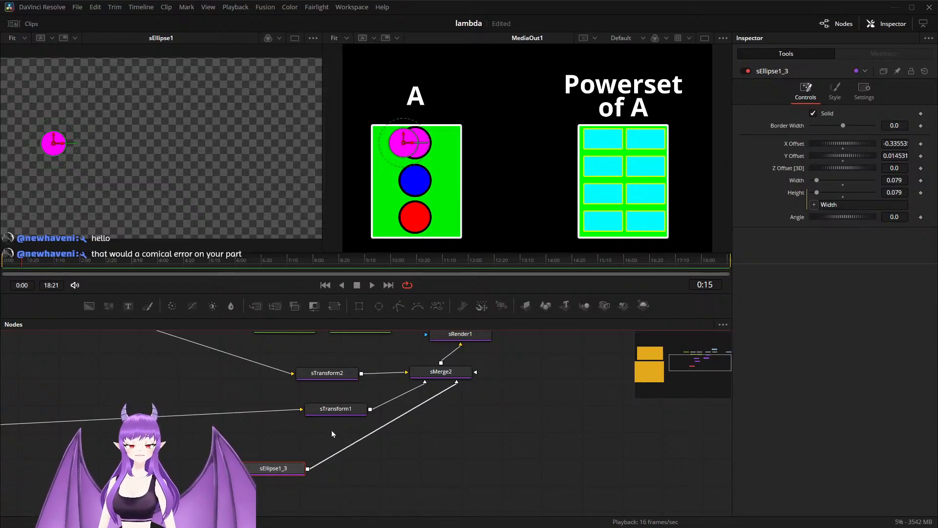
Step: Undo the copied ellipse's move and its connection to sMerge2, and delete the copy
key("ctrl+z")
key("ctrl+z")
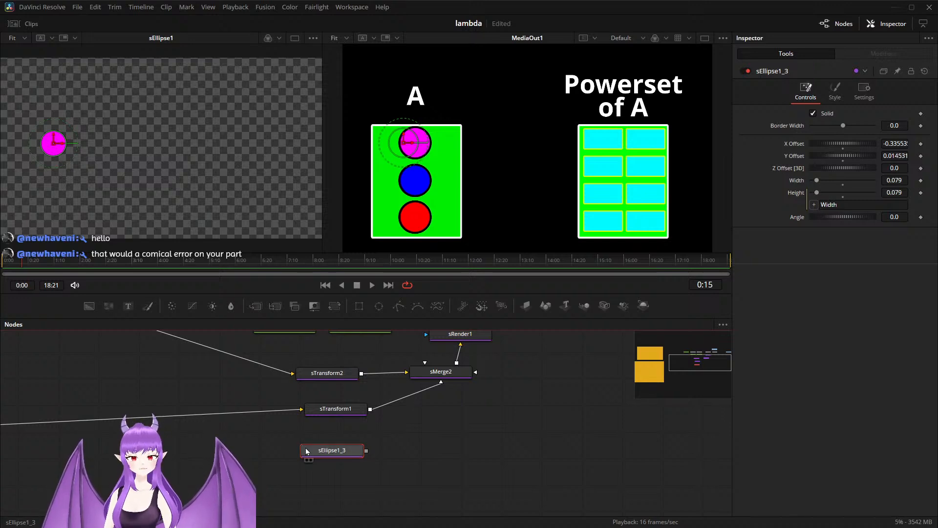
key("Delete")
scroll(327, 449, "down", 1)
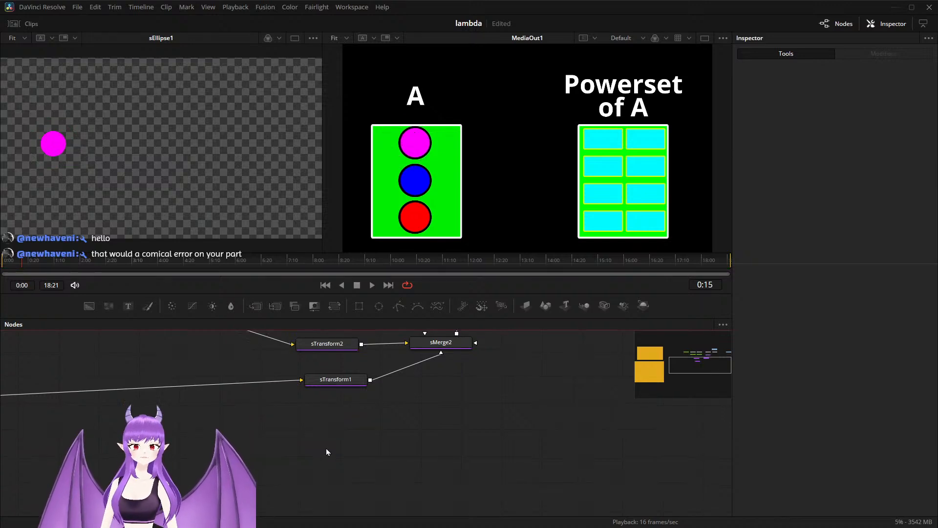
left_click_drag(258, 448, 519, 524)
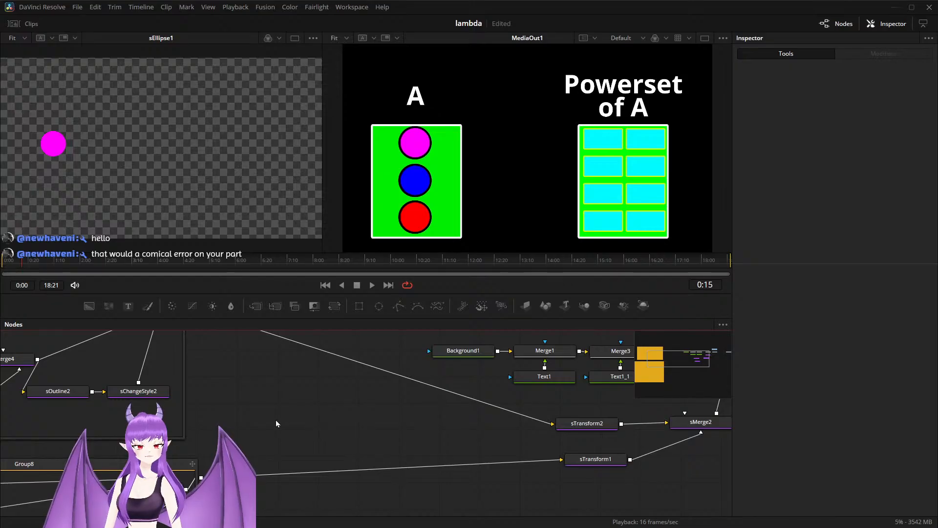
Step: Copy Group3's magenta sEllipse1 and paste it unconnected into the empty area below sTransform1, undoing the paste that lands inside Group3
scroll(276, 420, "down", 2)
left_click_drag(260, 410, 353, 449)
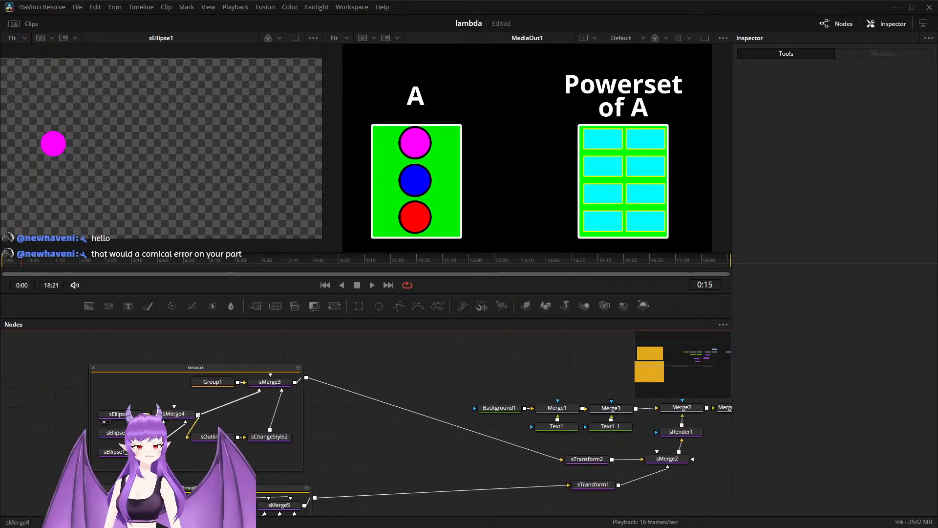
scroll(153, 422, "up", 3)
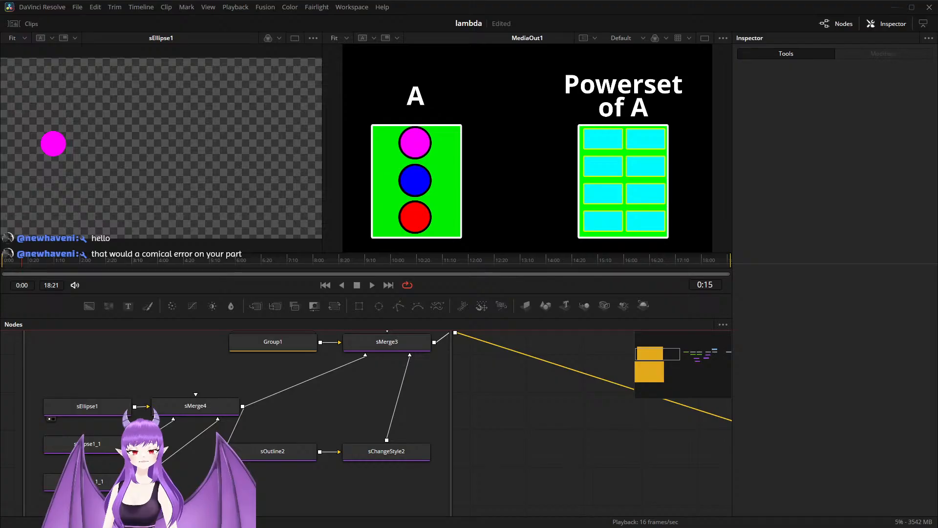
left_click_drag(89, 406, 90, 400)
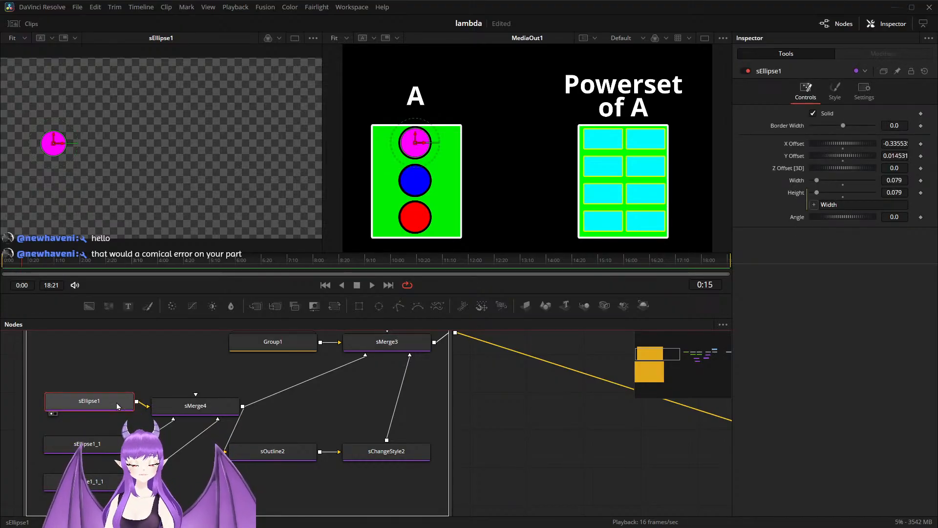
scroll(338, 450, "down", 3)
left_click_drag(439, 458, 206, 400)
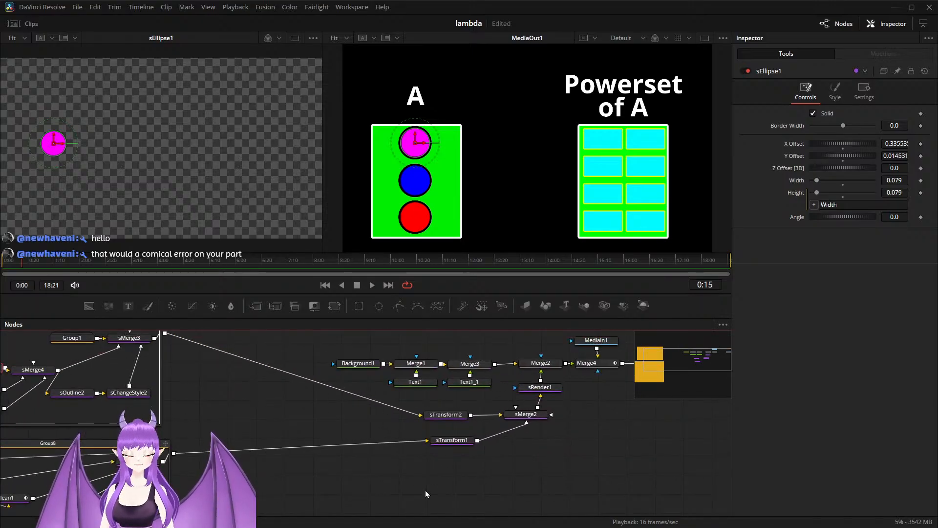
key("ctrl+v")
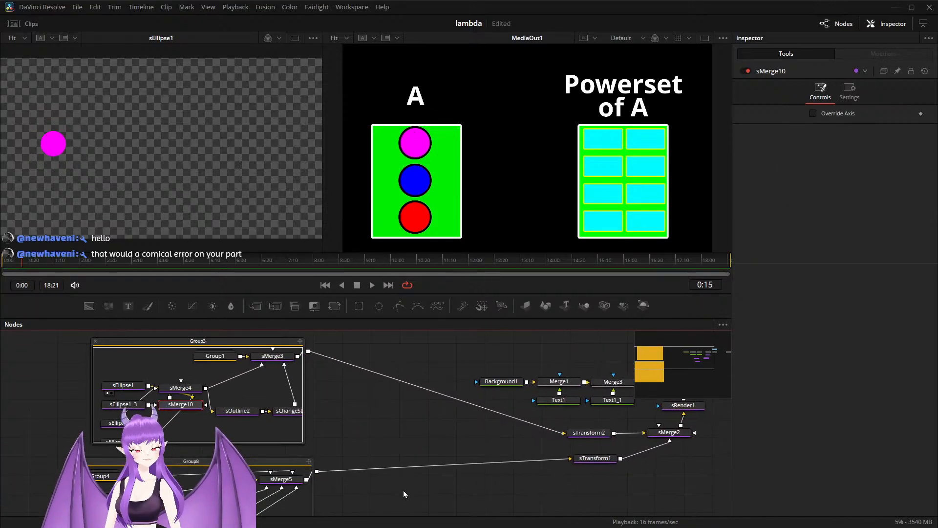
left_click(403, 491)
key("ctrl+z")
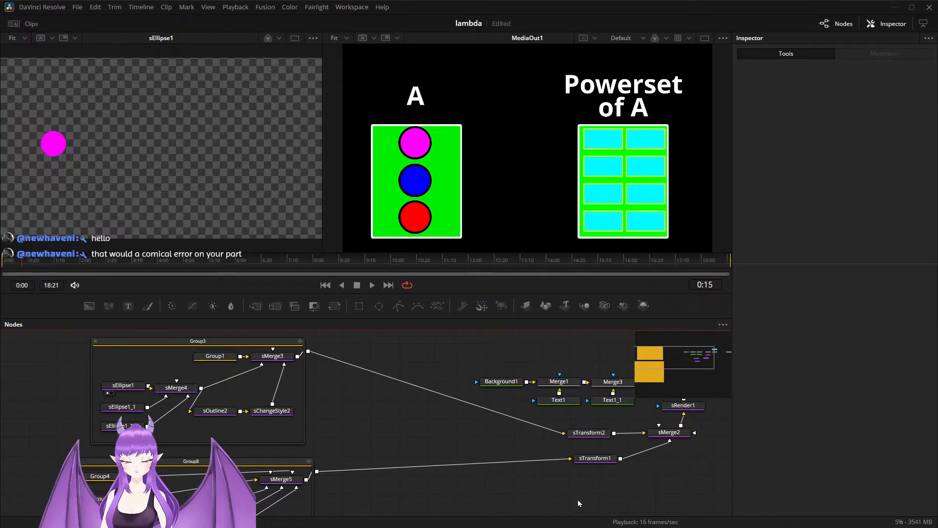
key("ctrl+v")
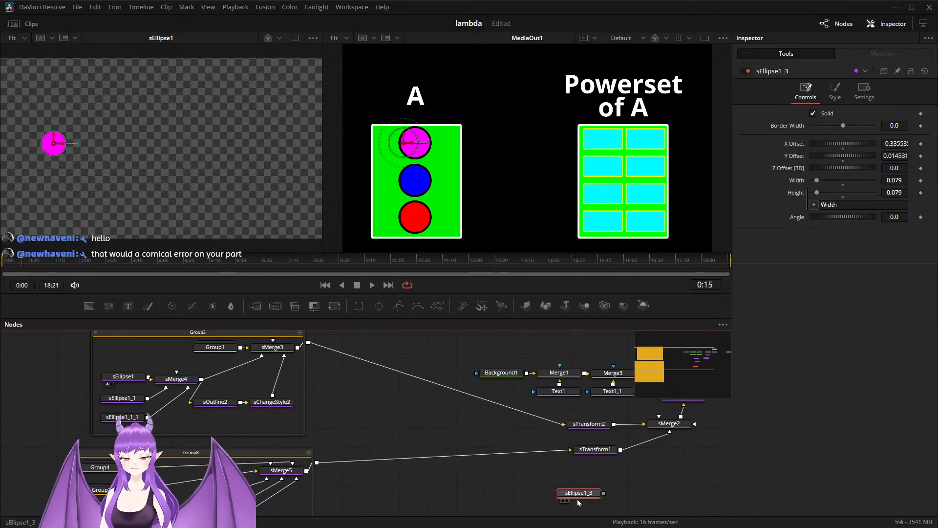
Step: Paste a copy of Group3's sOutline2 beside the copied ellipse, connect the ellipse to it, and shift both nodes further from sTransform1
left_click(182, 382)
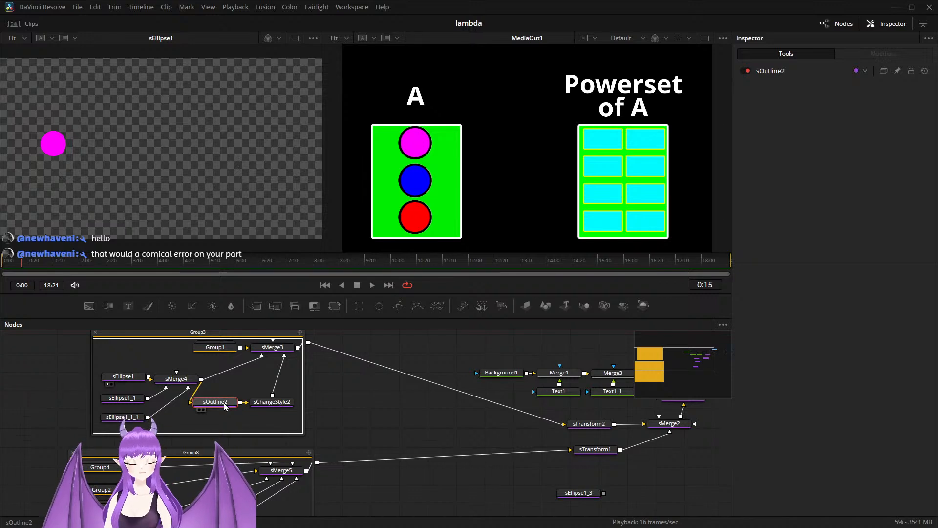
key("ctrl+v")
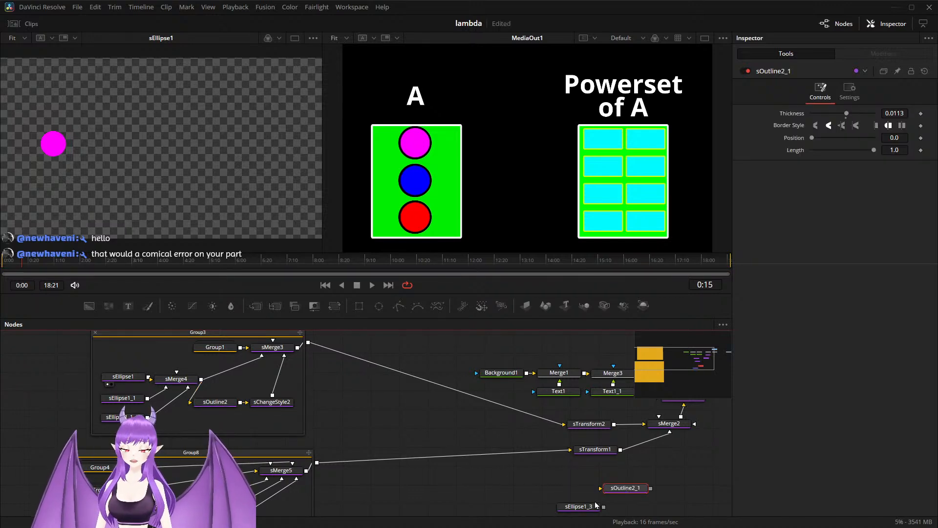
left_click_drag(587, 513, 563, 494)
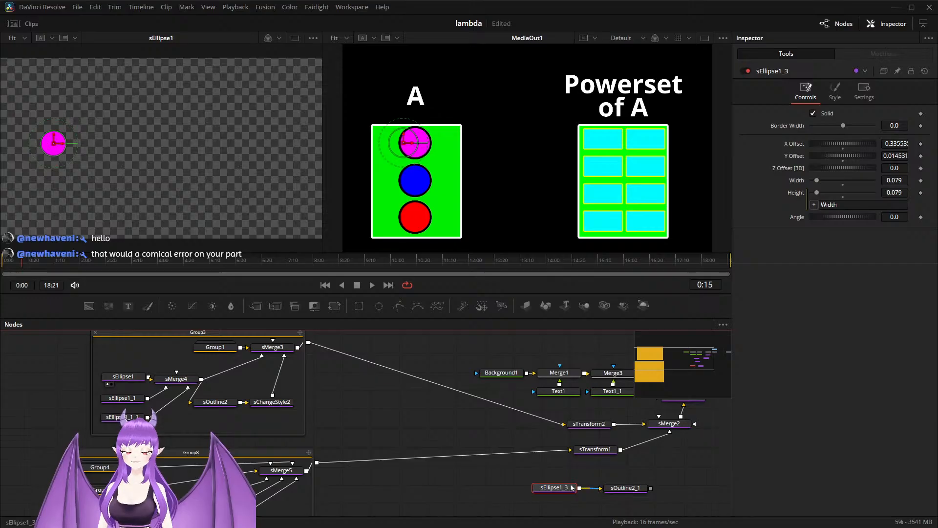
left_click_drag(527, 470, 438, 488)
scroll(522, 477, "down", 1)
scroll(508, 476, "down", 2)
left_click(474, 483)
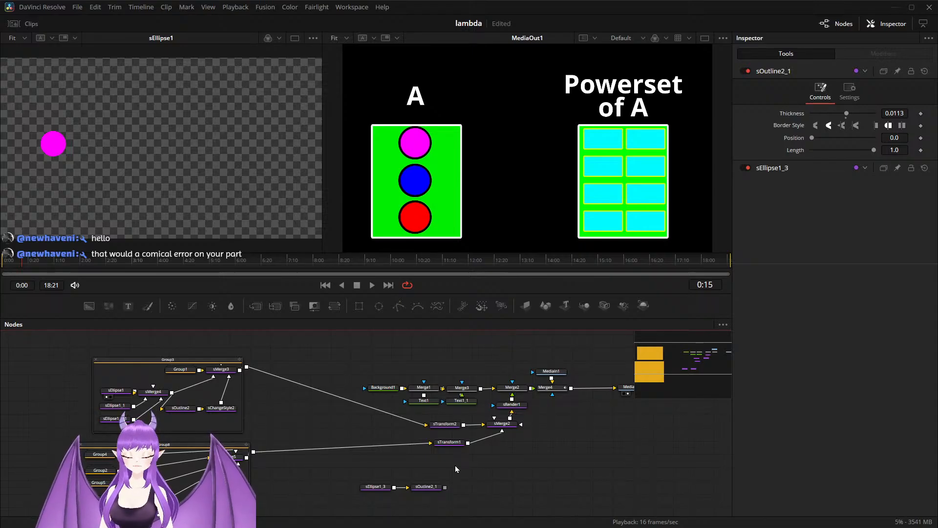
Step: Add an sMerge node, connect the copied ellipse and outline to it, and preview the merge in the first viewer
key("shift+space")
type("sBoolean")
key("BackSpace")
key("BackSpace")
key("BackSpace")
key("BackSpace")
key("BackSpace")
key("BackSpace")
key("BackSpace")
key("BackSpace")
type("sm")
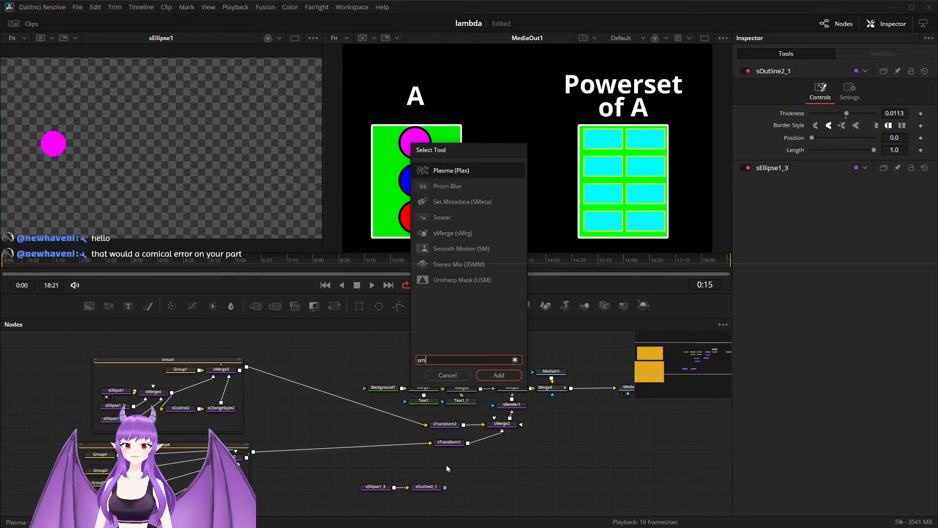
type("e")
key("Down")
key("Down")
key("Return")
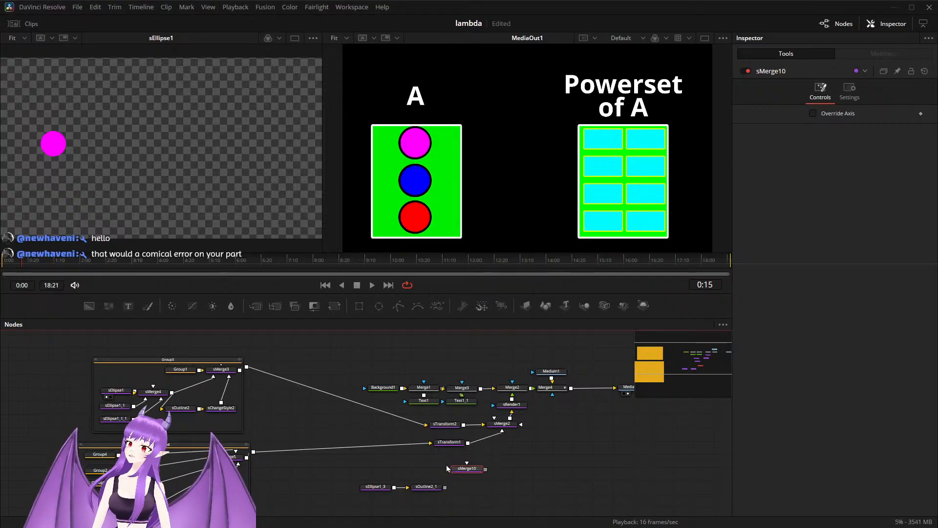
scroll(472, 494, "up", 2)
left_click_drag(471, 492, 494, 493)
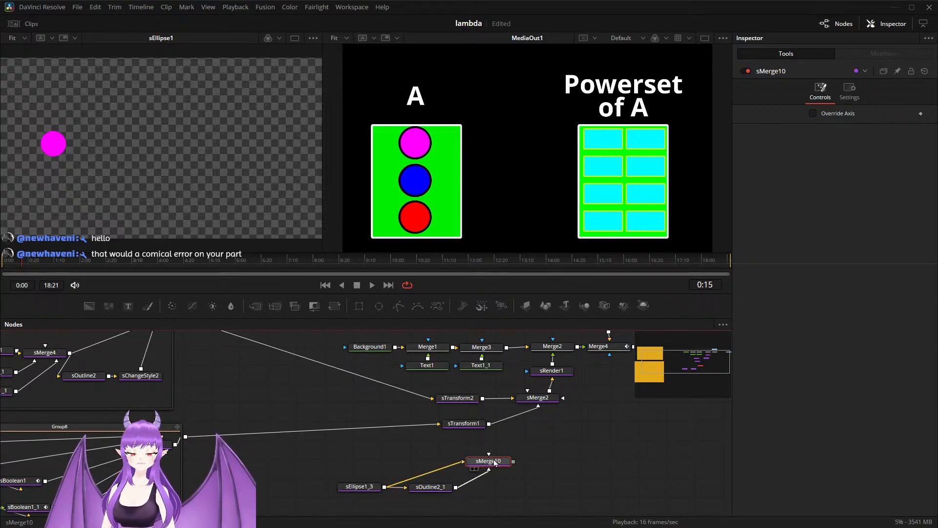
key("1")
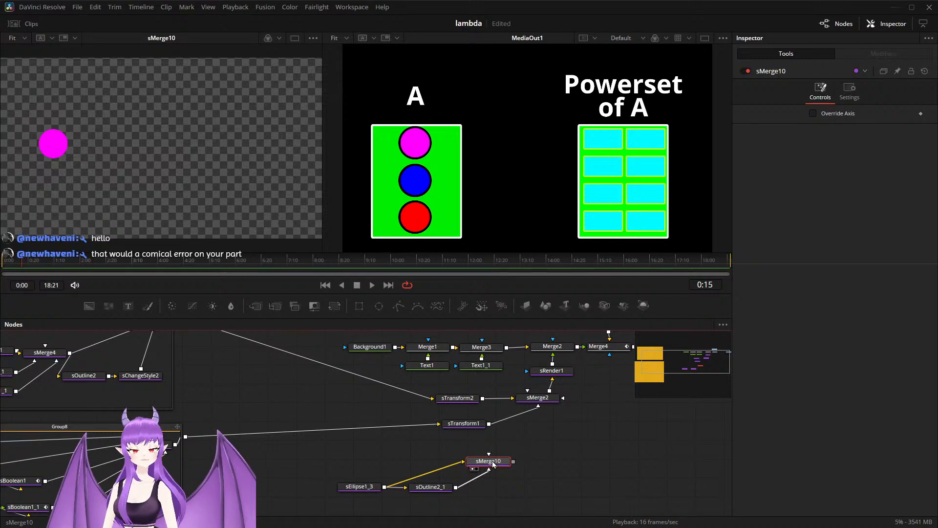
scroll(74, 156, "up", 2)
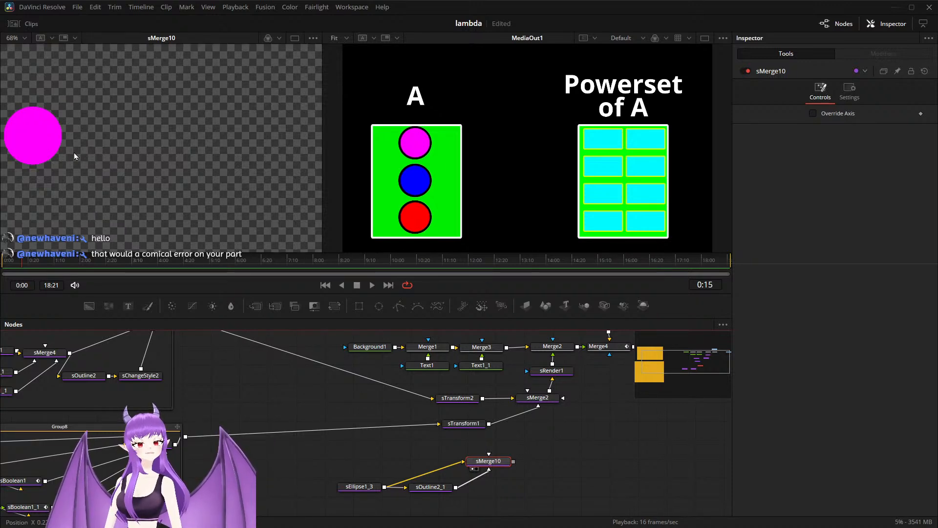
Step: Make room before the new merge and insert a copy of Group3's sChangeStyle2 between the copied outline and that merge
left_click_drag(348, 462, 299, 478)
left_click(369, 466)
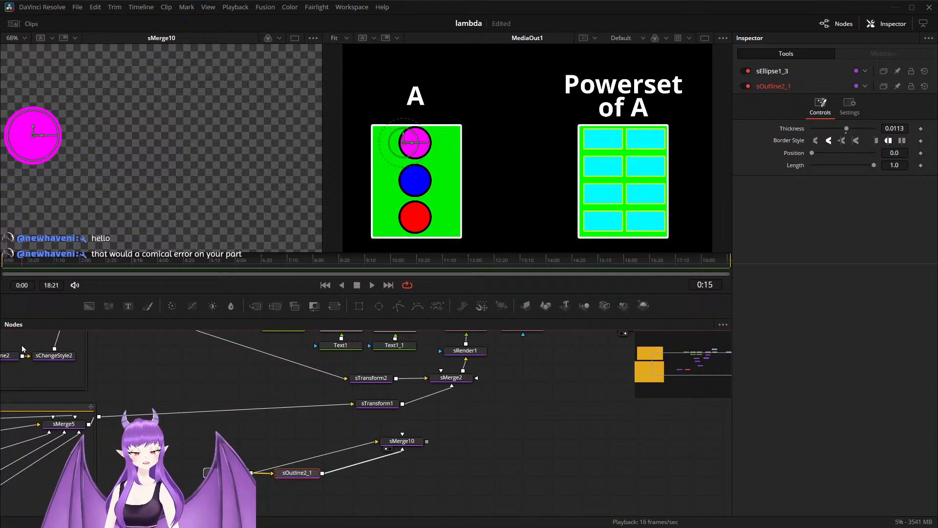
left_click(57, 359)
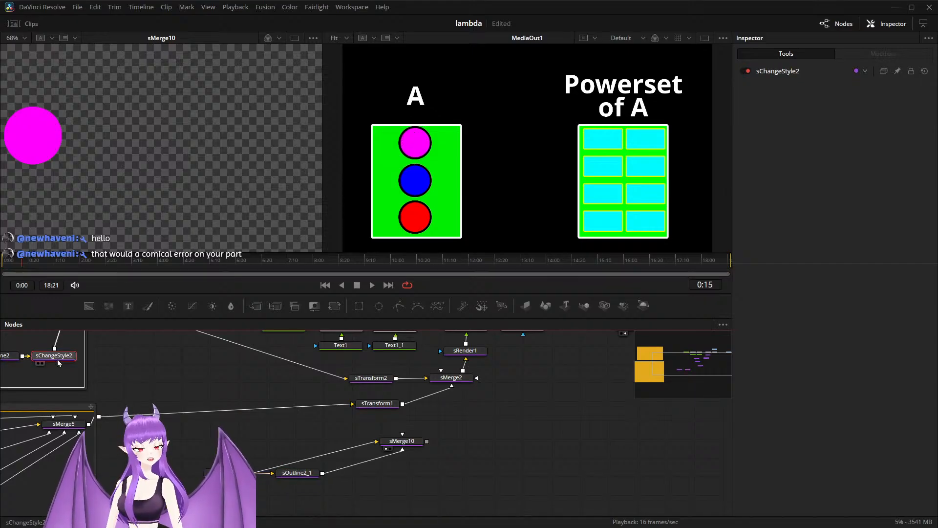
left_click(305, 474)
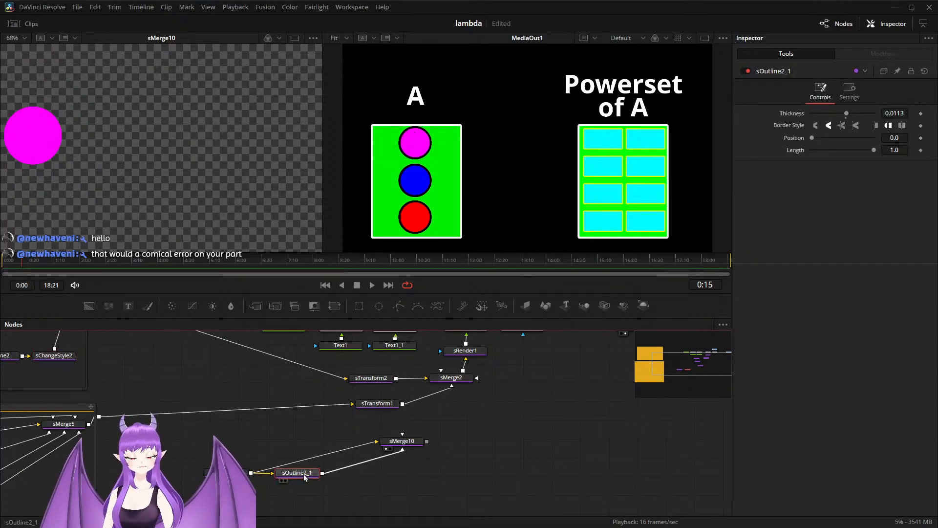
key("ctrl+v")
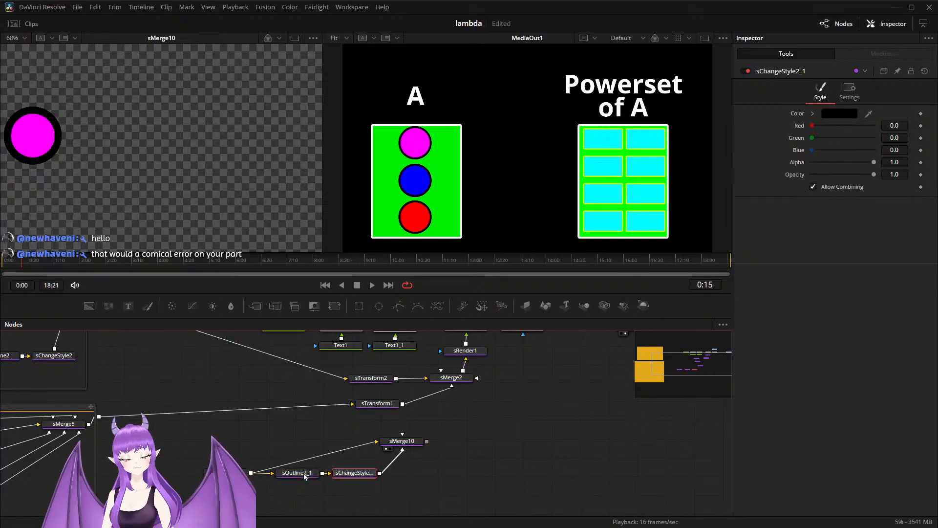
scroll(145, 174, "down", 2)
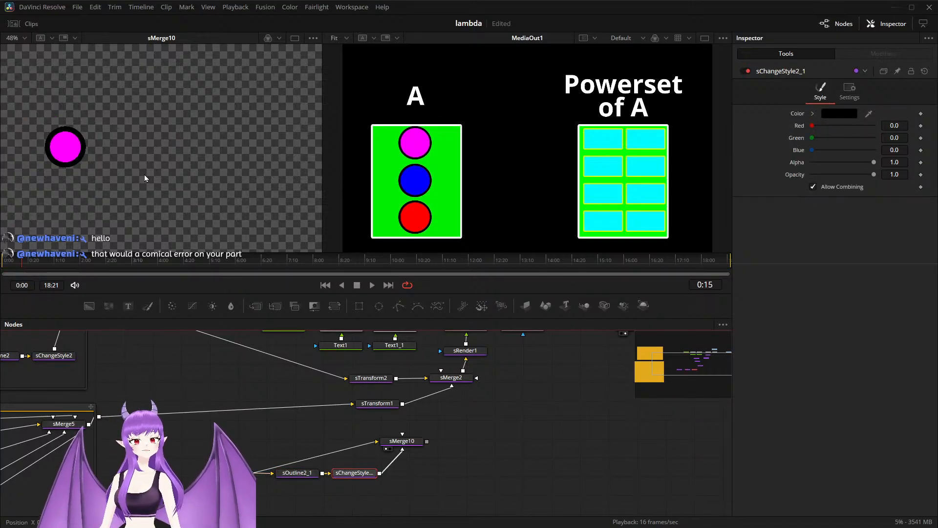
Step: Connect the copied circle's merge to sMerge2 and reconnect sTransform2 to sMerge2
scroll(453, 425, "right", 3)
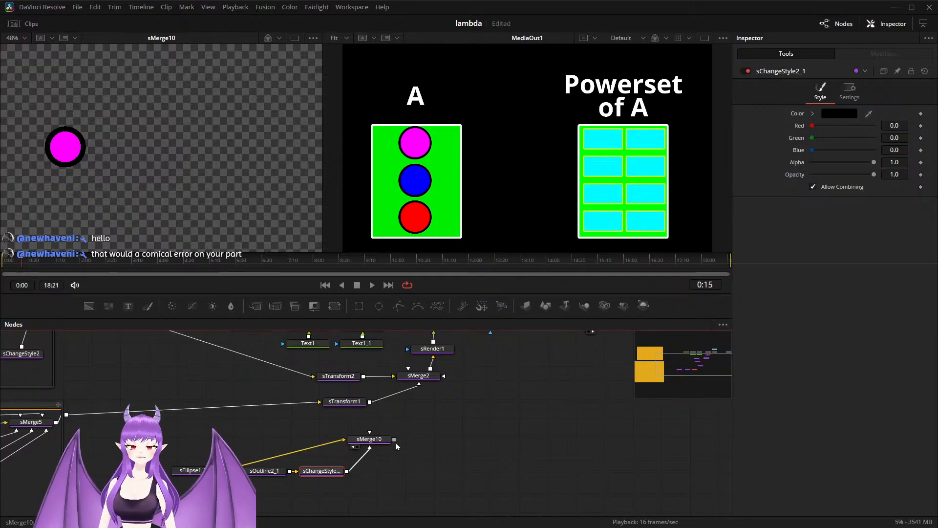
scroll(435, 444, "up", 2)
left_click_drag(435, 444, 412, 465)
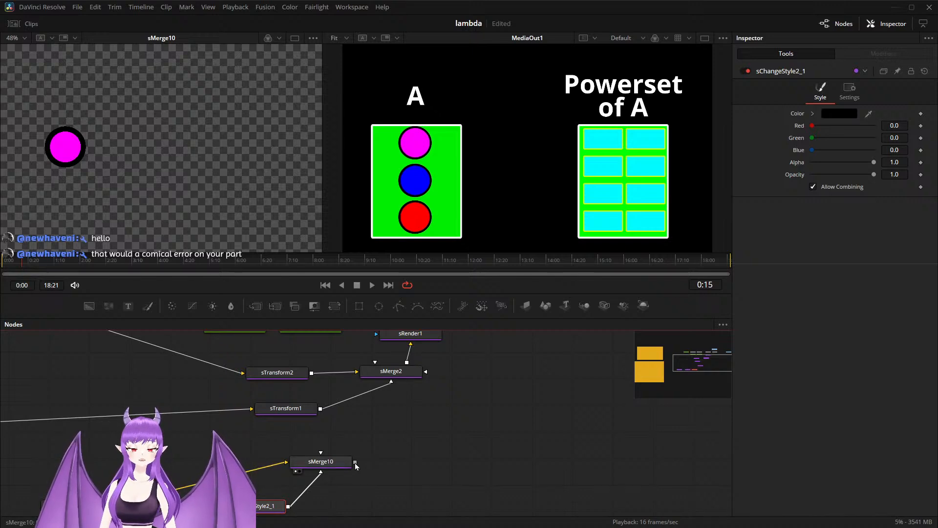
left_click_drag(358, 380, 364, 377)
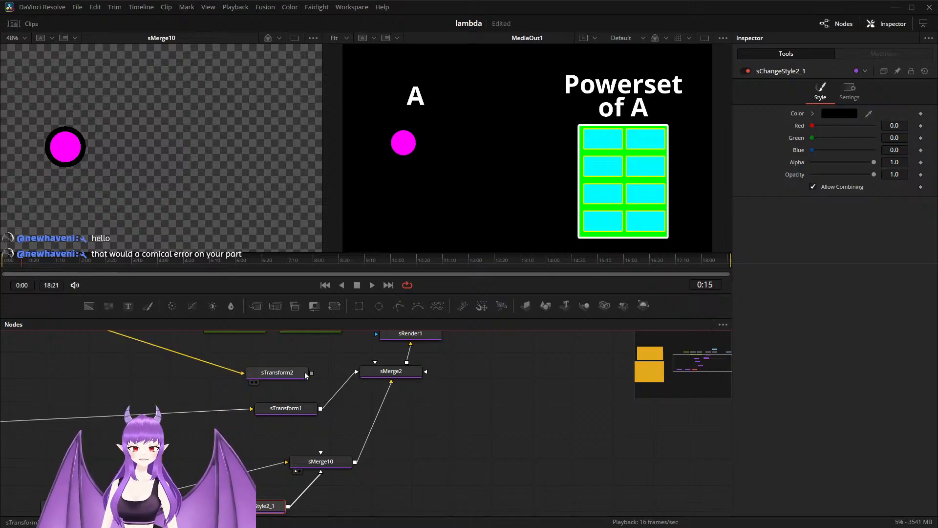
left_click_drag(312, 375, 364, 377)
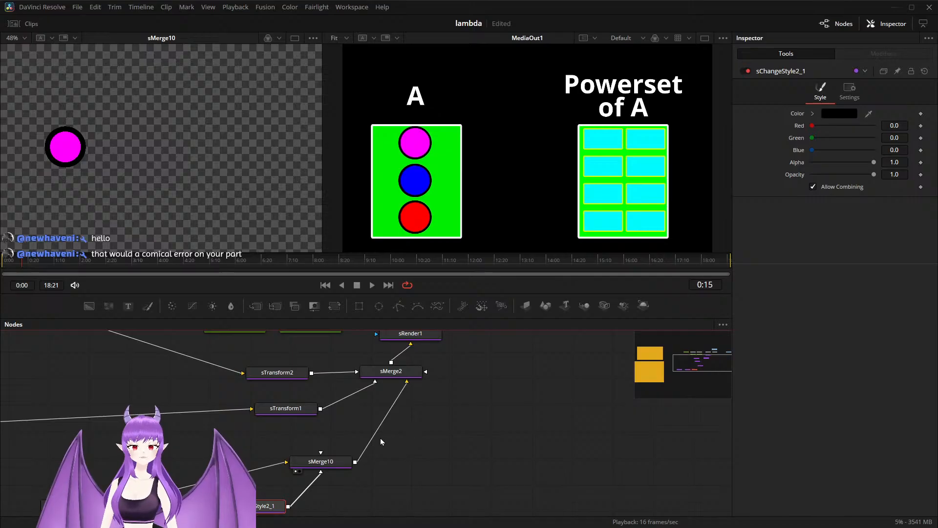
Step: Select the copied circle's ellipse, outline, style and merge nodes and shift them together slightly away from sMerge2
scroll(381, 438, "down", 2)
left_click_drag(394, 457, 390, 438)
left_click_drag(128, 435, 323, 491)
left_click_drag(331, 441, 304, 453)
scroll(216, 450, "down", 2)
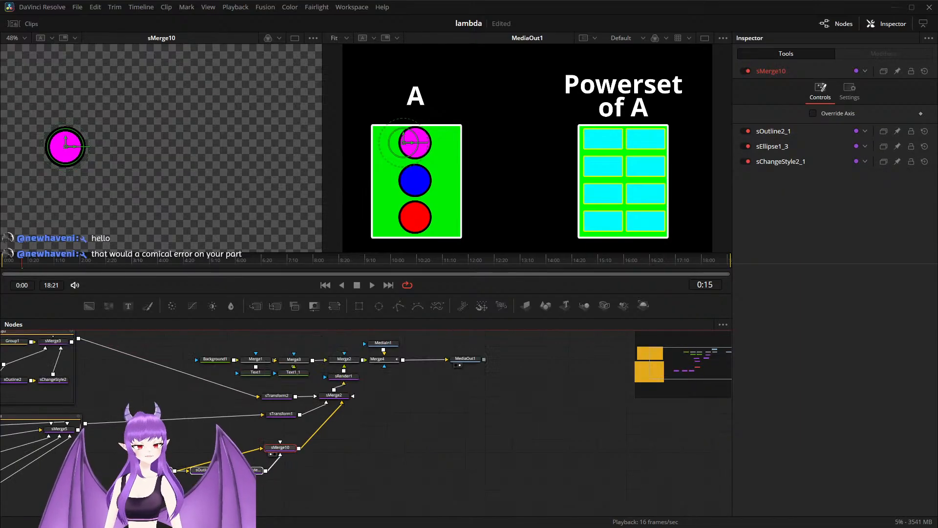
left_click_drag(198, 464, 401, 450)
scroll(246, 460, "up", 2)
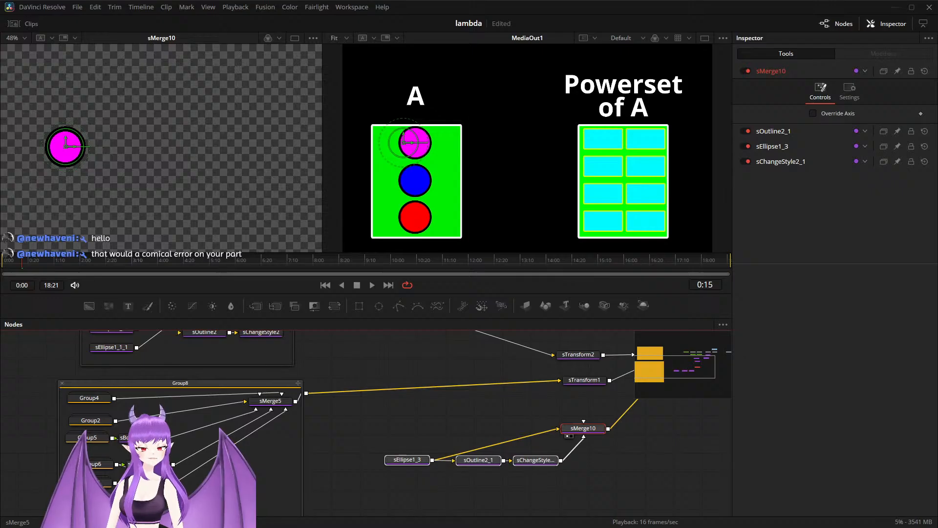
left_click_drag(590, 430, 343, 439)
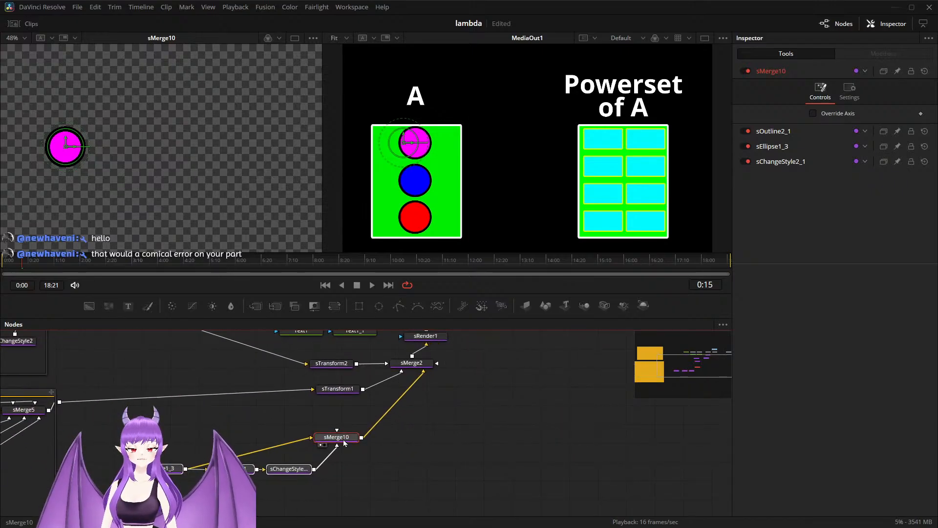
key("shift+space")
type("sme")
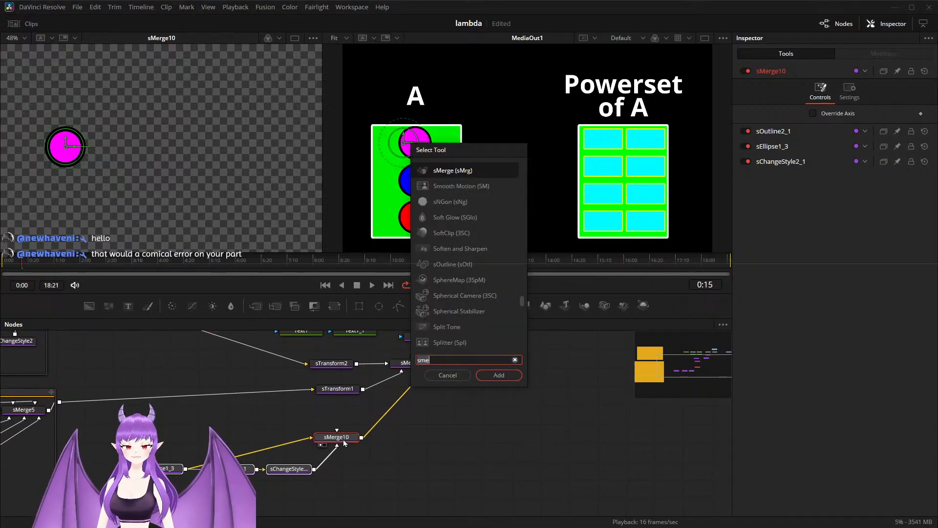
key("BackSpace")
key("BackSpace")
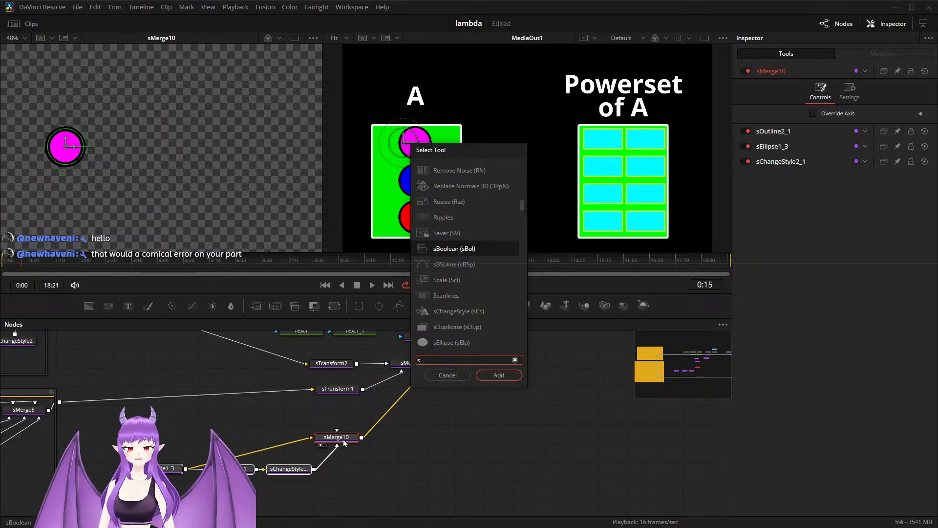
type("ar")
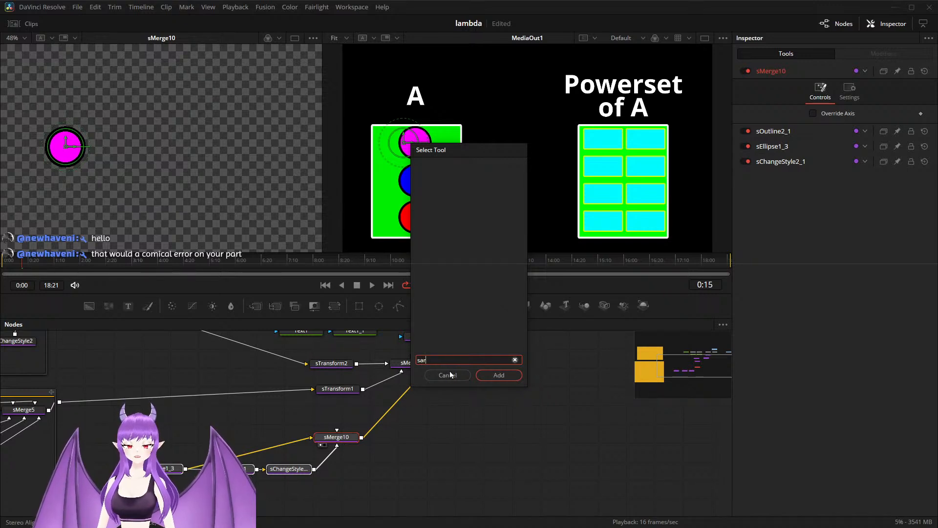
left_click(449, 372)
Step: Expand Group5 inside Group8 with Group5 previewed in the first viewer, and widen the group's frame
left_click_drag(444, 468, 677, 458)
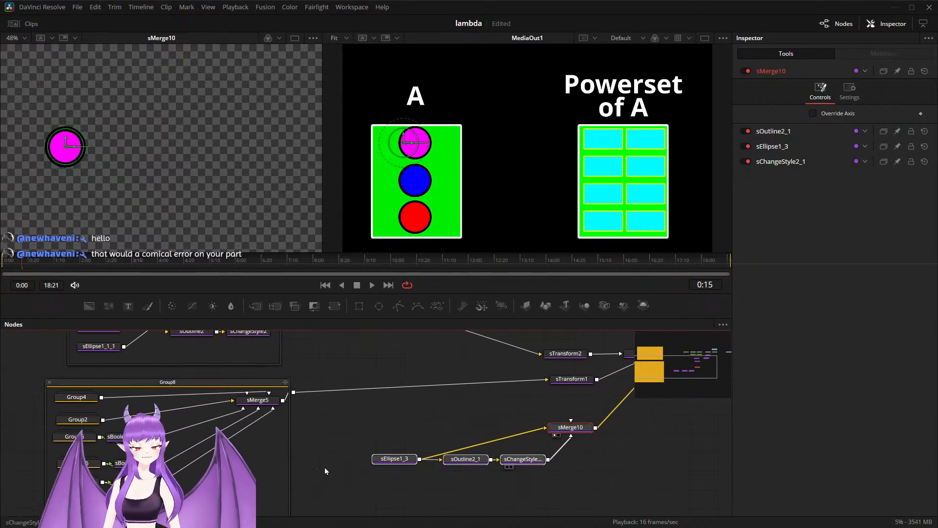
left_click(78, 437)
double_click(78, 437)
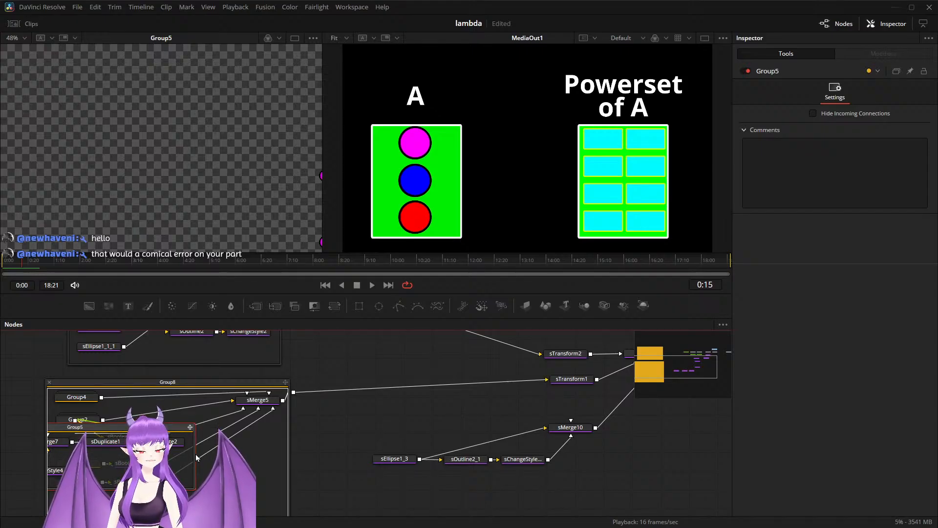
left_click_drag(195, 455, 239, 467)
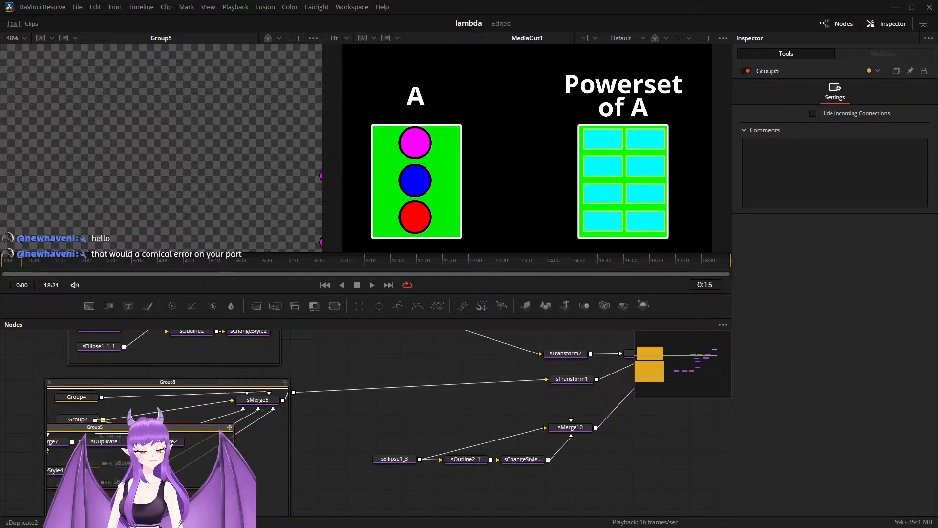
Step: Add an sDuplicate node between sMerge10 and sMerge2
left_click_drag(625, 439, 288, 467)
scroll(256, 467, "up", 2)
left_click(242, 456)
key("shift+space")
type("sme")
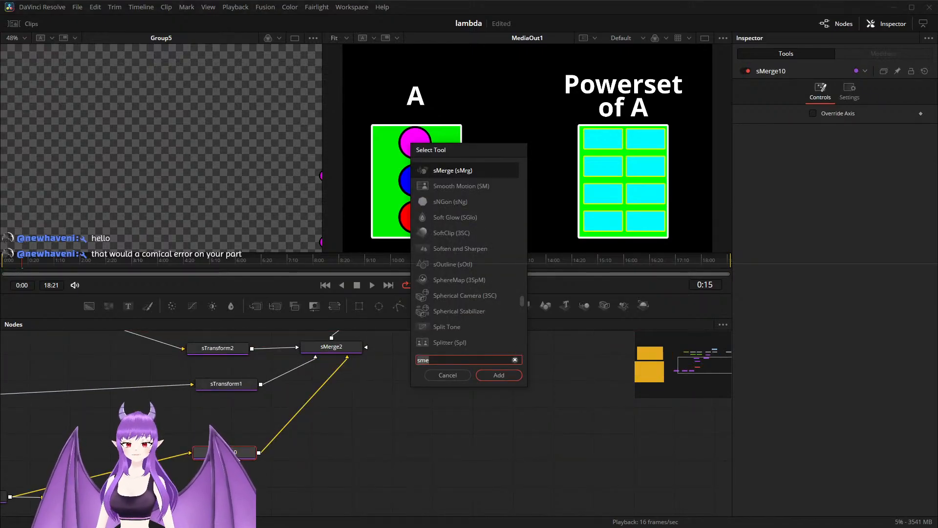
key("BackSpace")
key("BackSpace")
type("d")
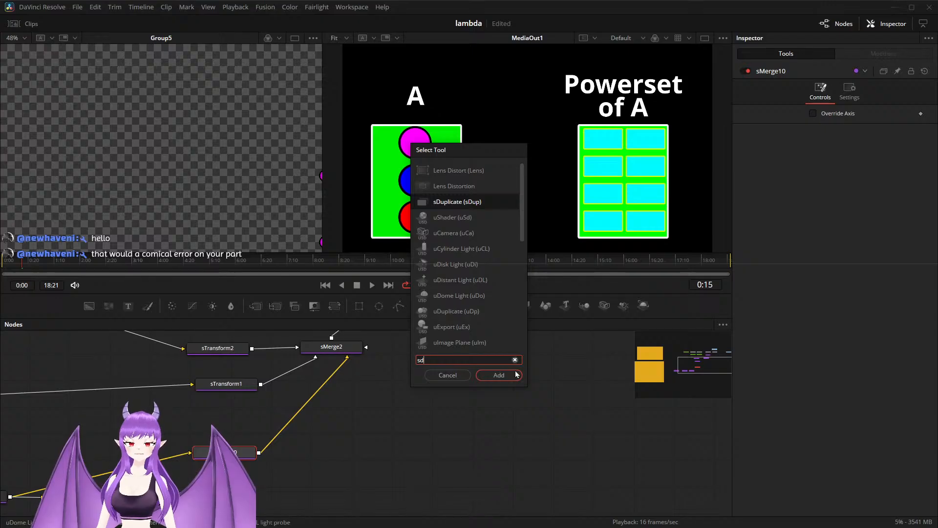
left_click(498, 375)
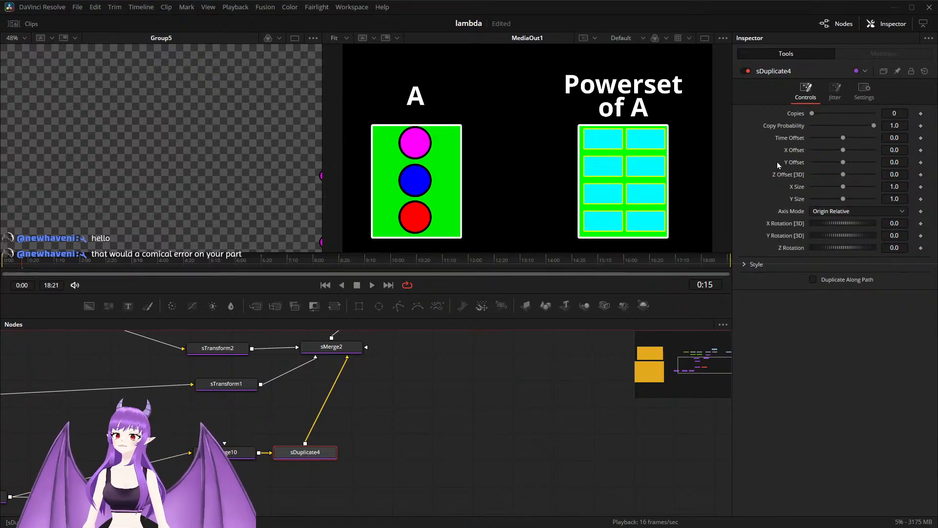
Step: Set sDuplicate4's copies to 2 and keyframe its X and Y offsets at 0:15
left_click(899, 113)
type("2")
key("BackSpace")
type("4")
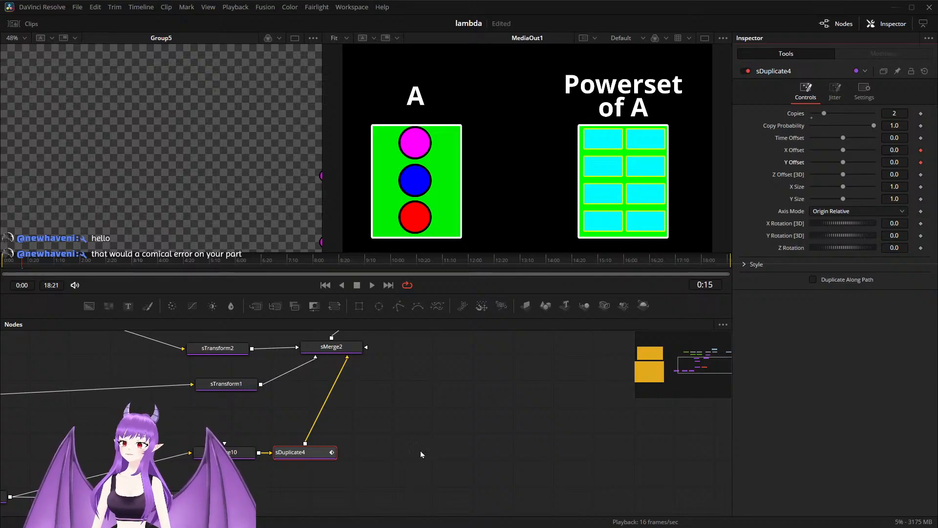
Step: Insert a copy of sDuplicate4 between it and sMerge2, and preview the copy in the first viewer
left_click(299, 457)
key("ctrl+c")
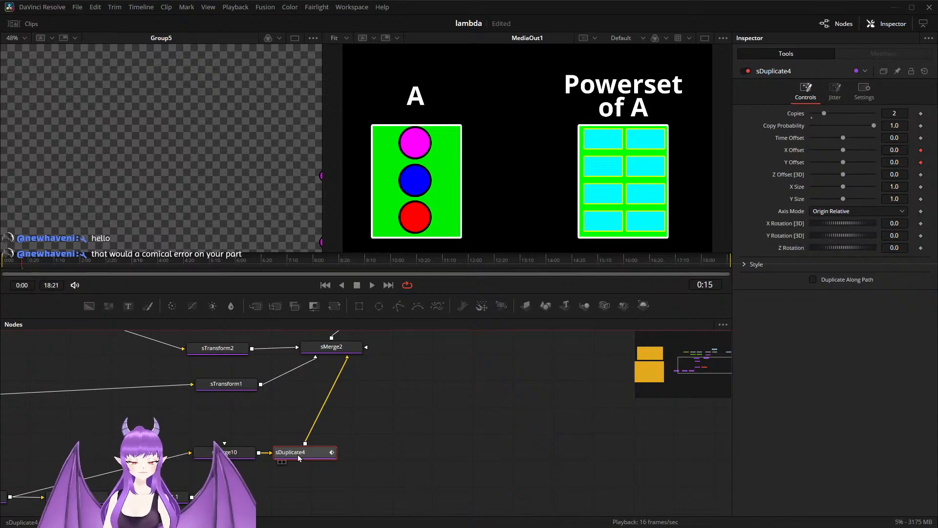
key("ctrl+v")
left_click_drag(324, 431, 393, 461)
key("1")
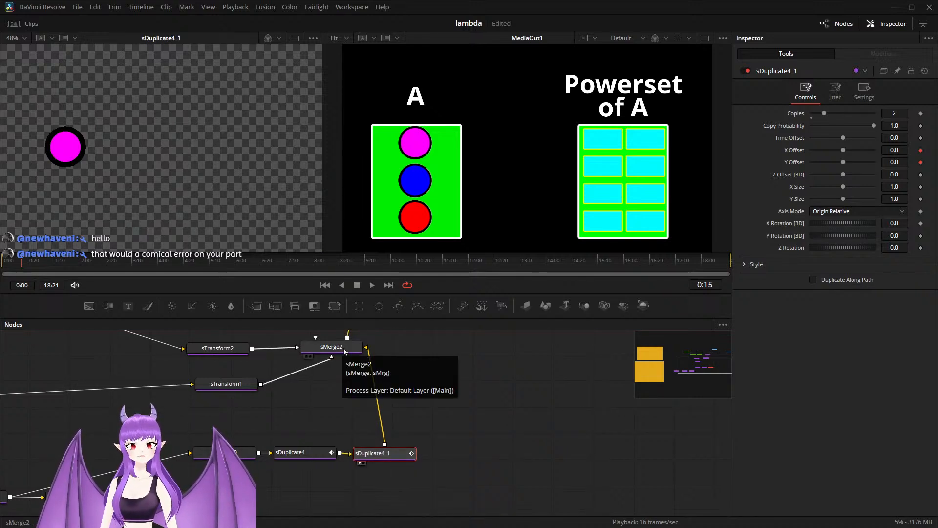
scroll(430, 394, "down", 2)
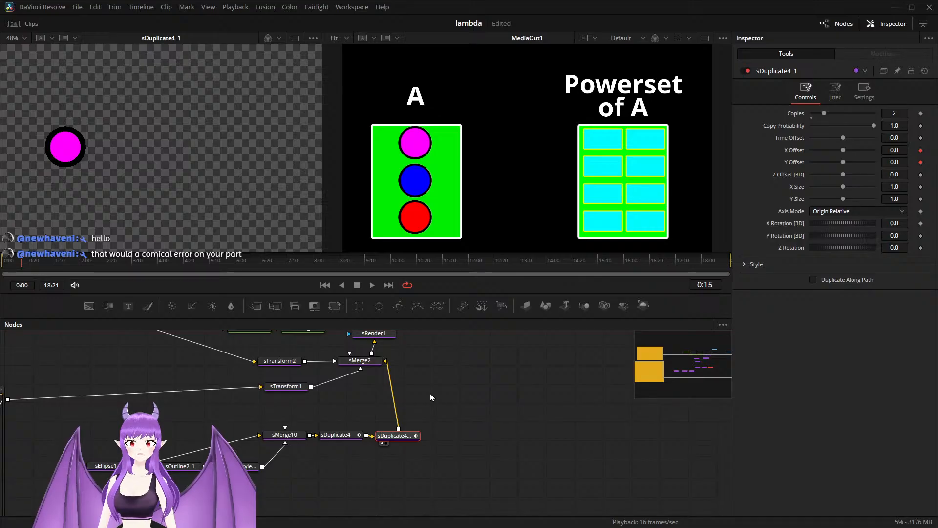
Step: Widen Group8's frame to enclose the expanded Group5, and collapse Group5
left_click_drag(430, 394, 661, 385)
left_click_drag(282, 442, 441, 440)
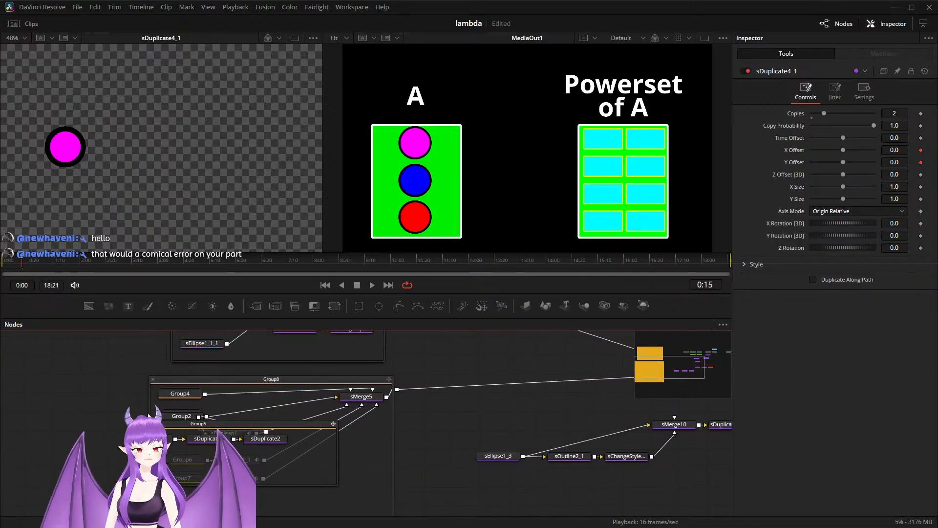
left_click_drag(148, 415, 10, 415)
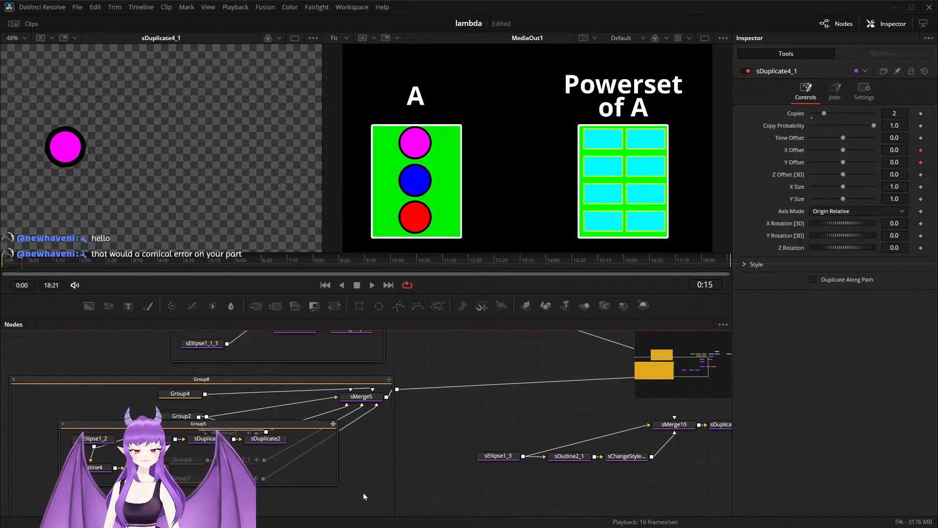
left_click(63, 425)
Step: Preview Group5 and sBoolean1 in turn in the first viewer, and shift sBoolean1 slightly away from Group5
left_click(235, 435)
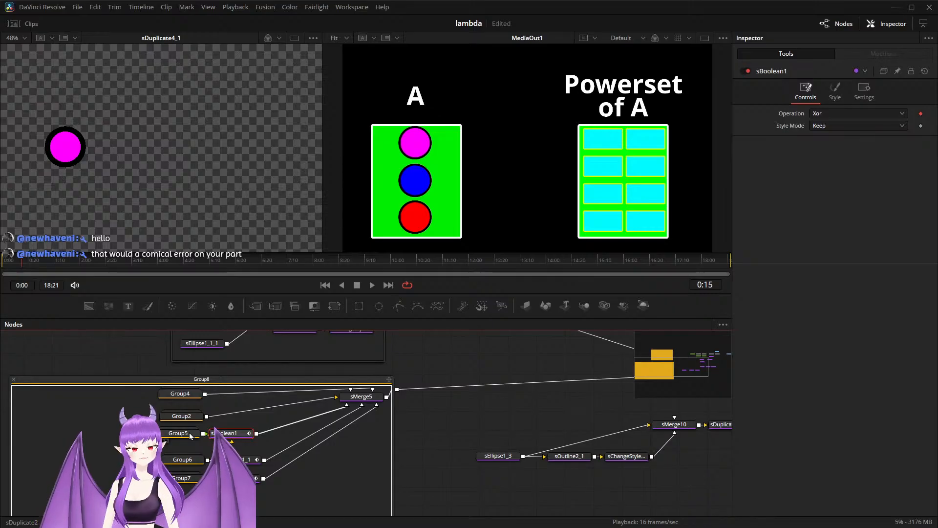
left_click(190, 436)
key("1")
left_click(221, 434)
key("1")
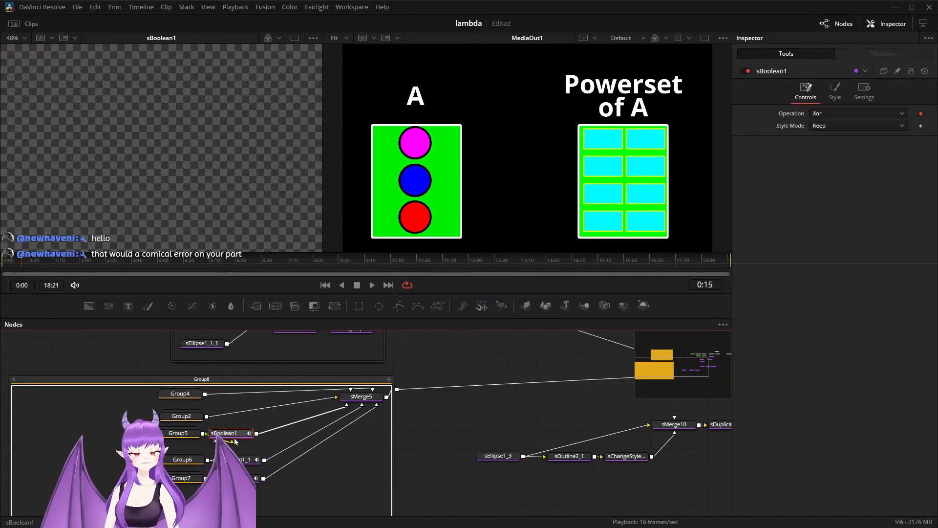
left_click_drag(241, 439, 266, 436)
Step: Preview the whole frame of Group5 in the first viewer, play the animation from the start, and park the playhead at 2:00
left_click(186, 434)
key("1")
scroll(207, 168, "down", 2)
left_click_drag(259, 200, 204, 197)
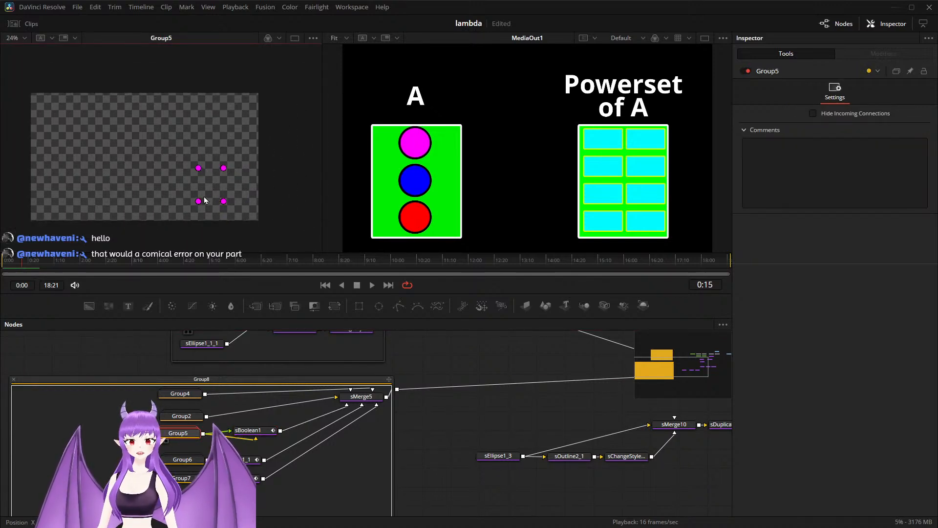
left_click_drag(21, 265, 2, 268)
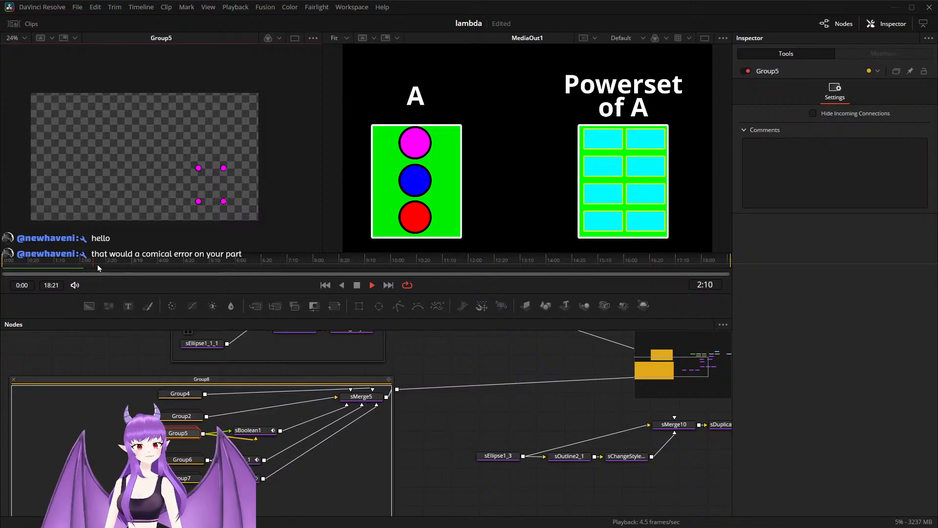
left_click_drag(84, 266, 81, 268)
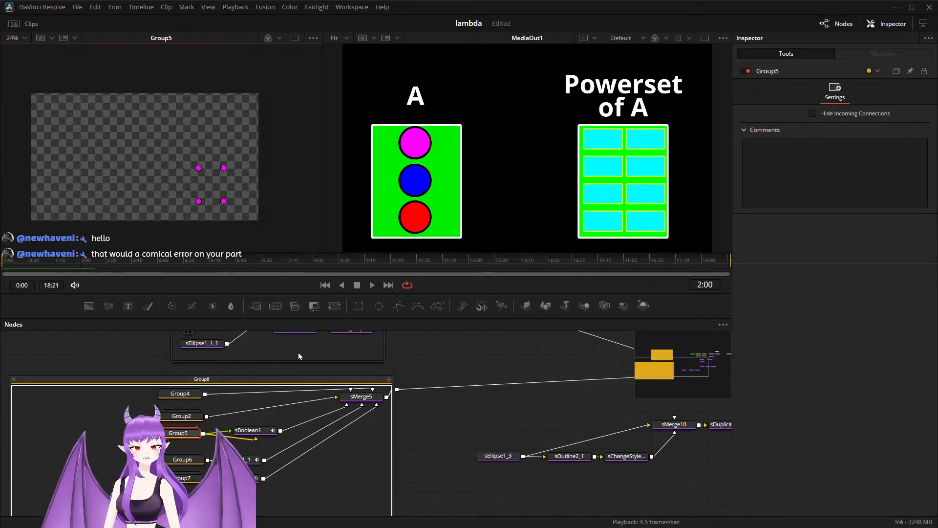
Step: Return to the 0:15 keyframe and move sEllipse1_3 horizontally onto the original magenta circle, at an X Offset of about -0.304
left_click_drag(522, 410, 237, 392)
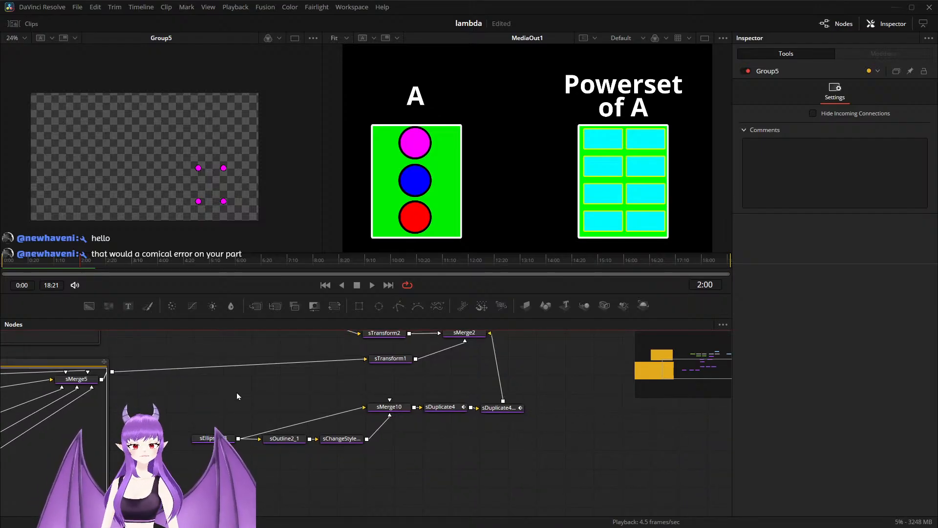
left_click(398, 409)
left_click(425, 409)
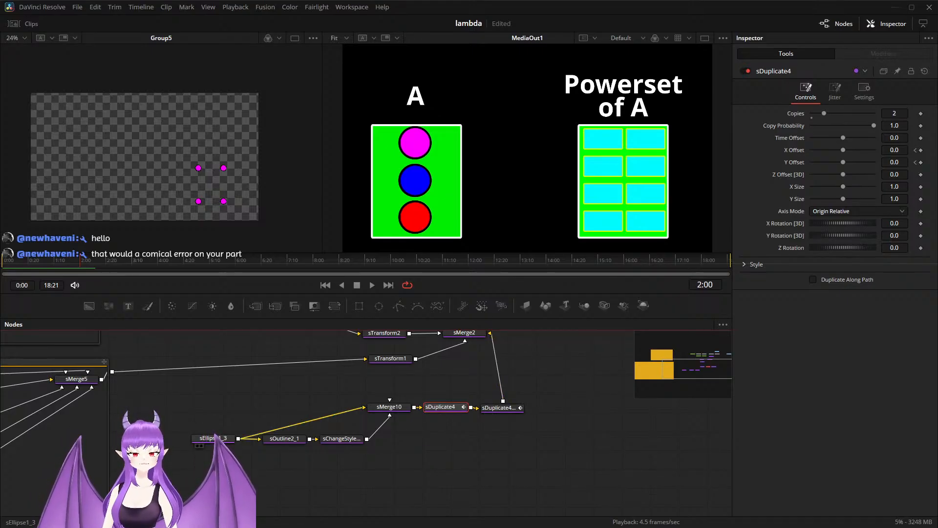
left_click(213, 438)
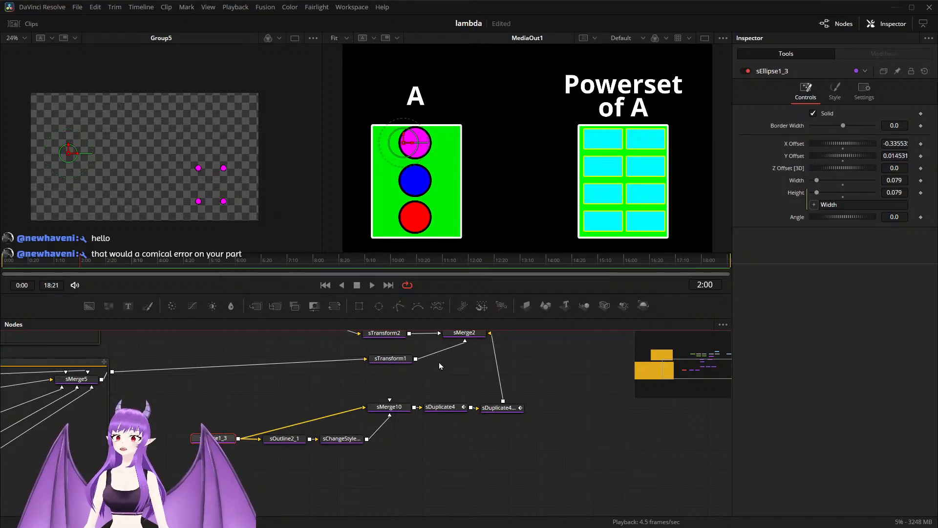
left_click(442, 407)
left_click(916, 156)
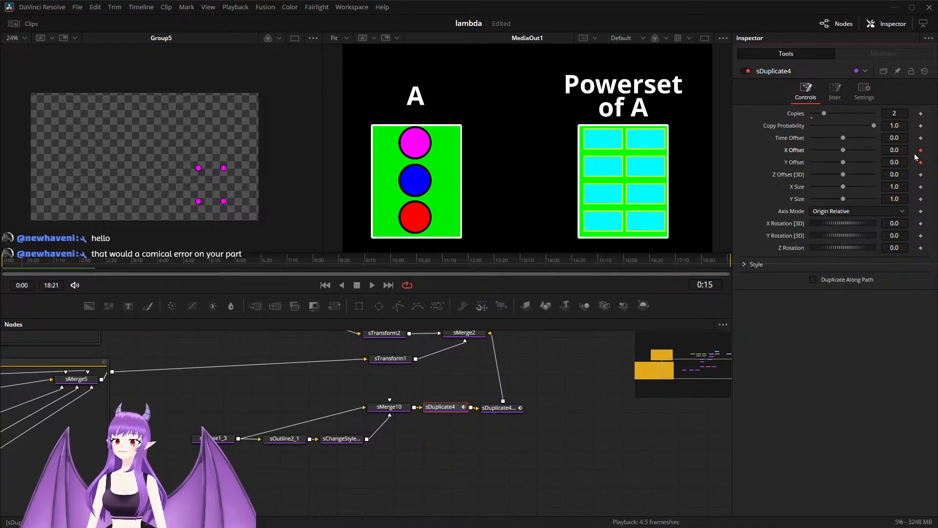
left_click(388, 408)
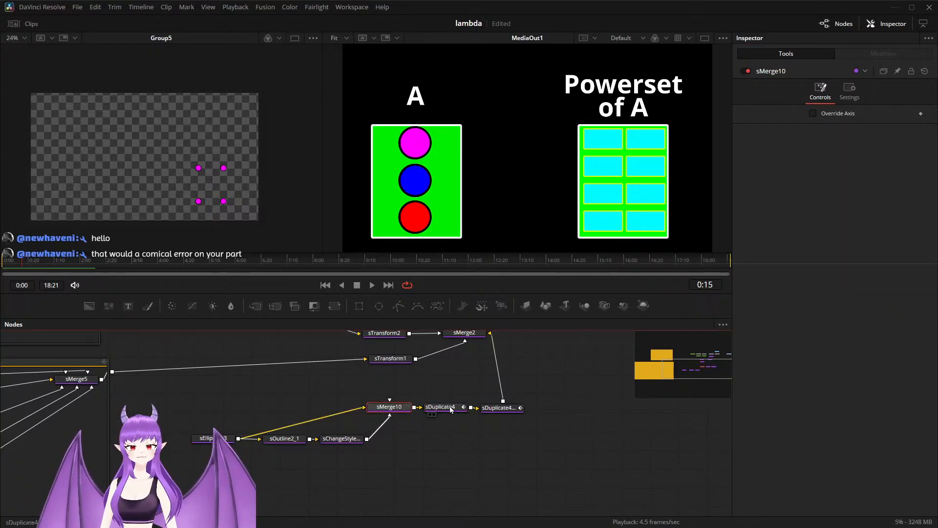
left_click(211, 439)
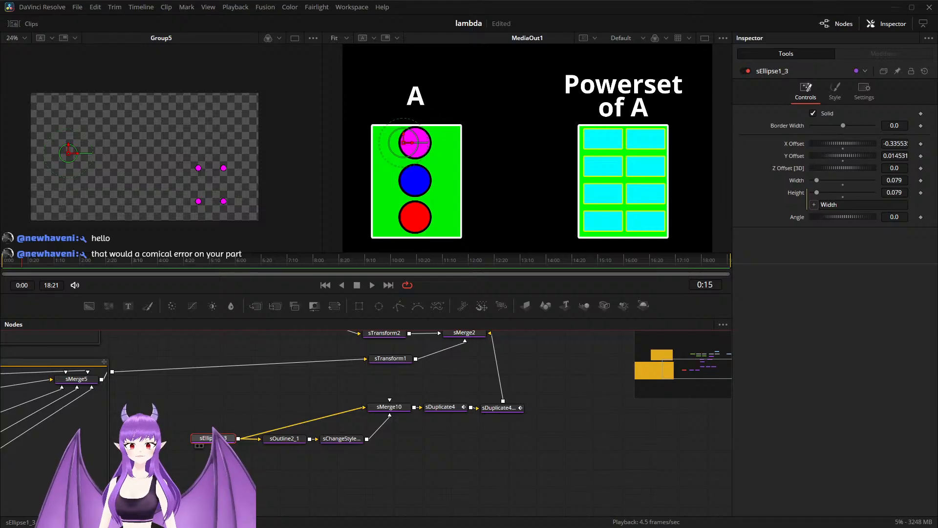
left_click_drag(410, 146, 423, 144)
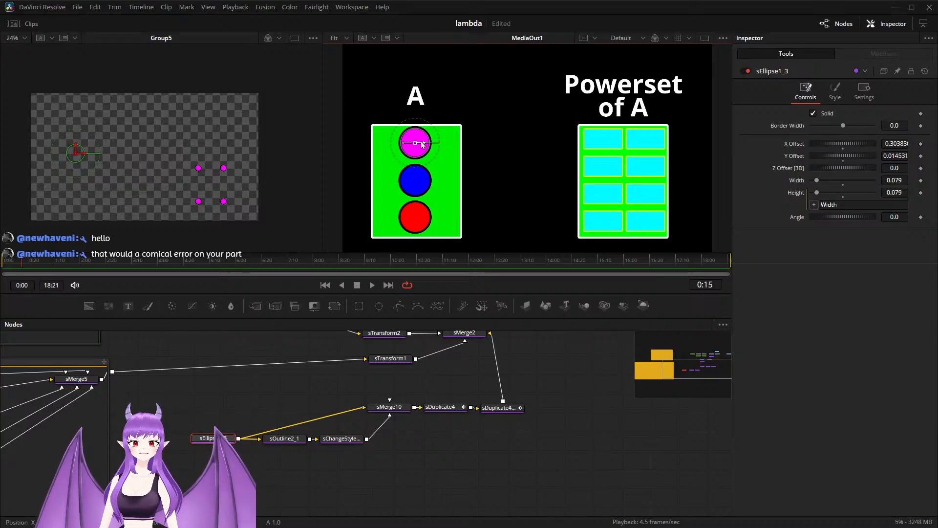
Step: Disconnect sDuplicate4_1 from sMerge2 and reconnect it to that merge
left_click_drag(332, 374, 343, 420)
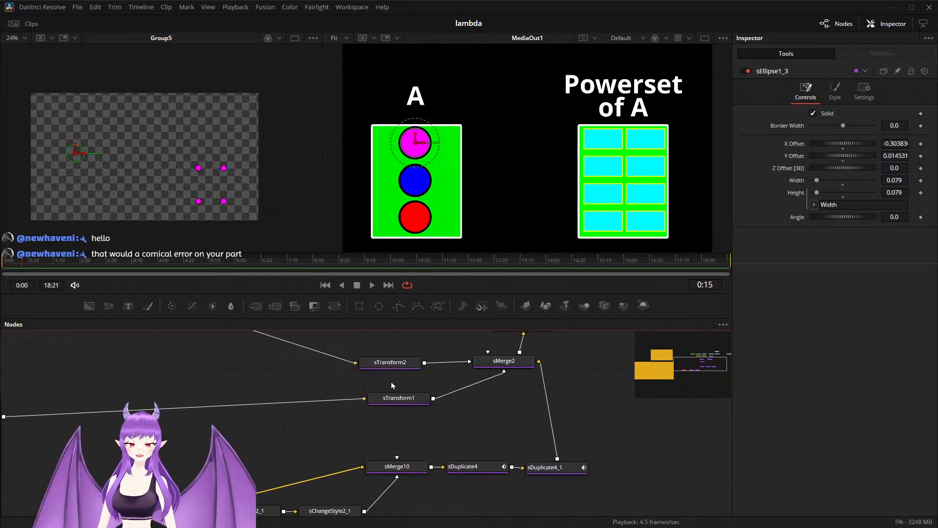
scroll(256, 406, "down", 2)
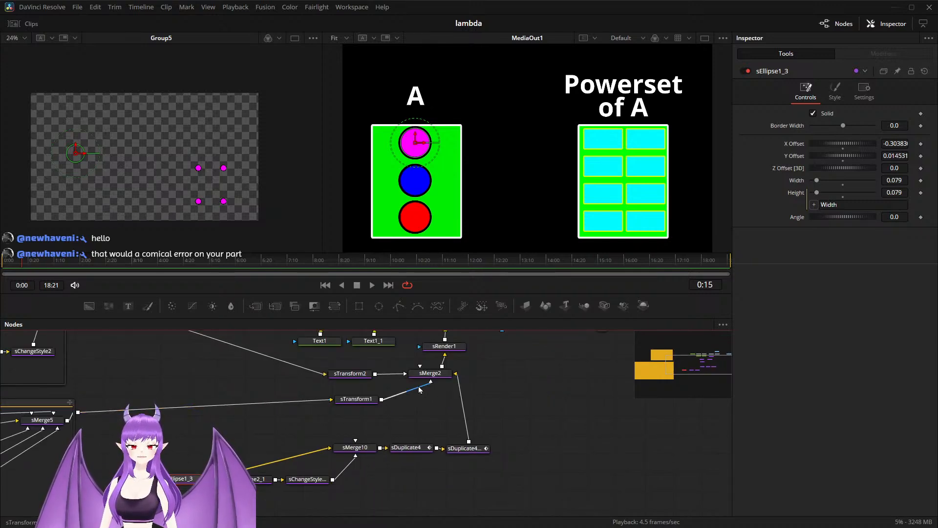
scroll(388, 414, "up", 2)
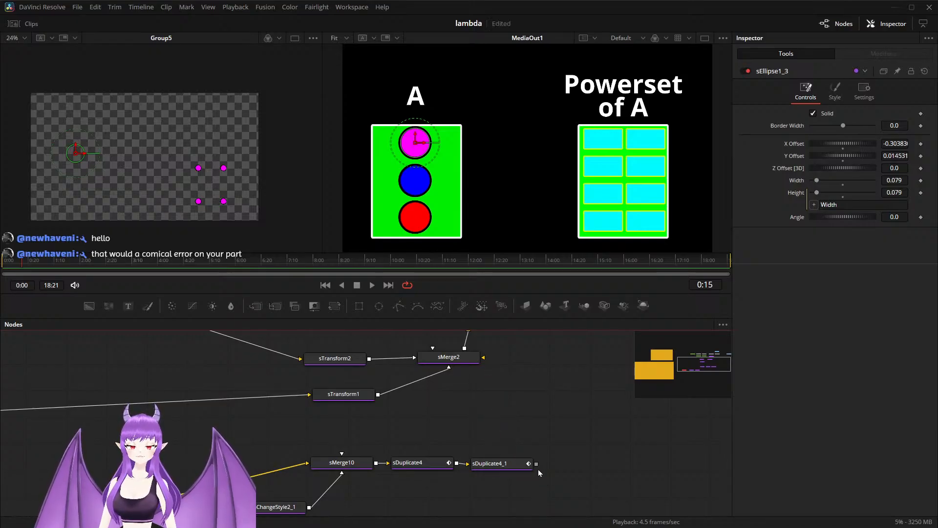
left_click_drag(536, 464, 447, 360)
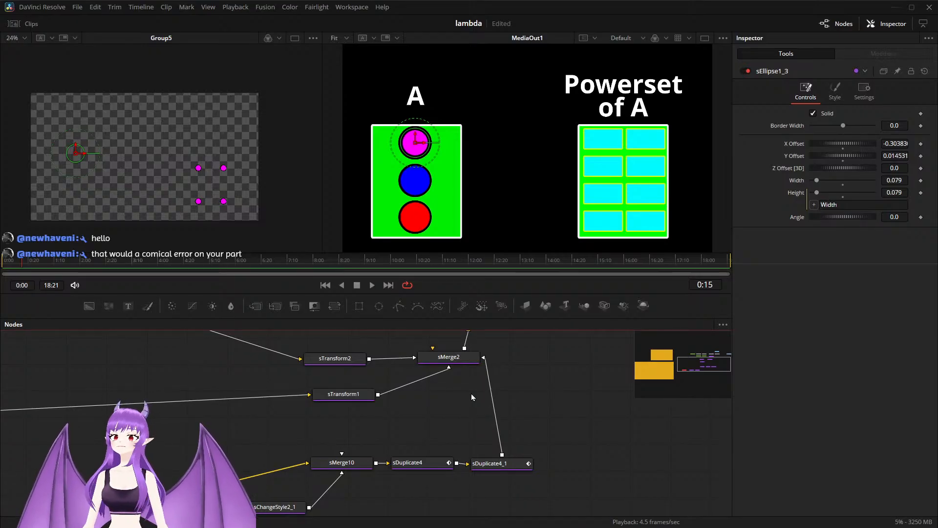
Step: Keyframe sEllipse1_3's X and Y offsets at 0:15 and play the animation from there
left_click_drag(367, 444, 417, 415)
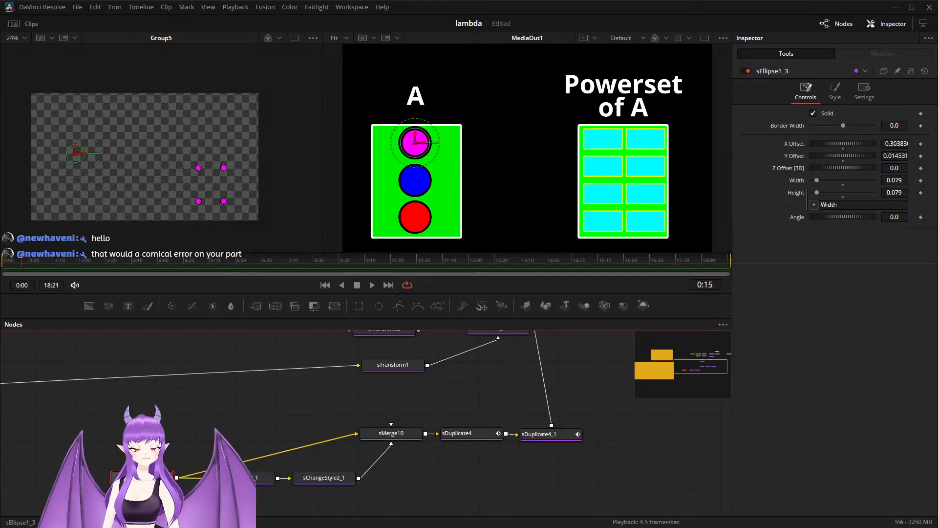
left_click(921, 155)
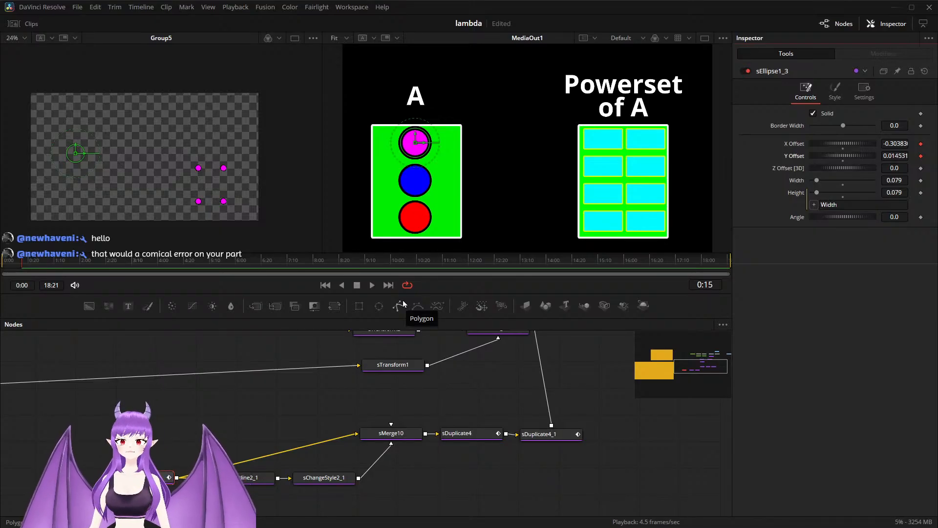
key("space")
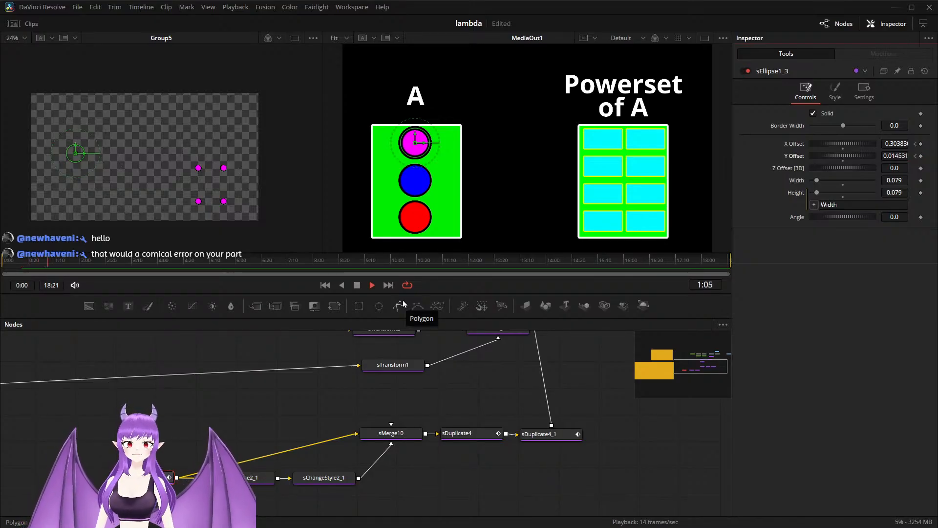
Step: At 2:00, move the copied magenta circle into the Powerset grid, at offsets of about X 0.271 and Y -0.125
left_click(79, 265)
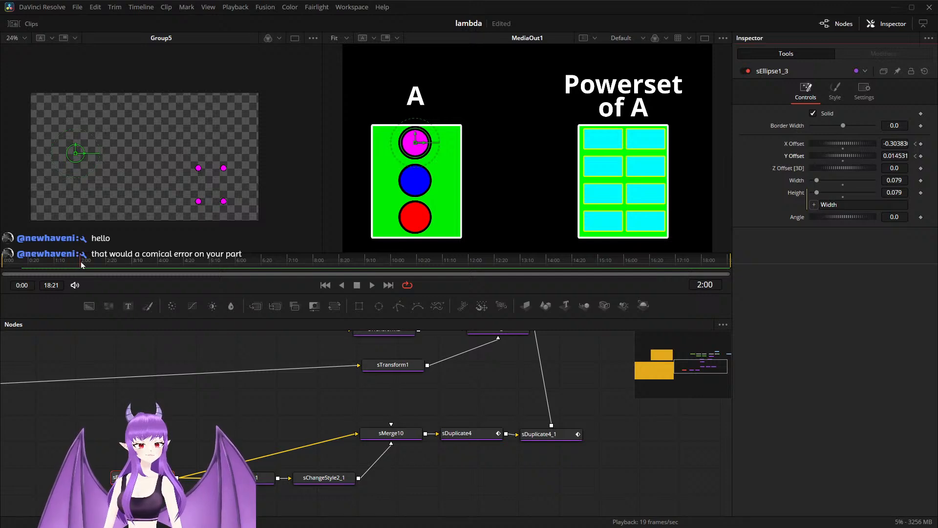
left_click_drag(415, 144, 626, 207)
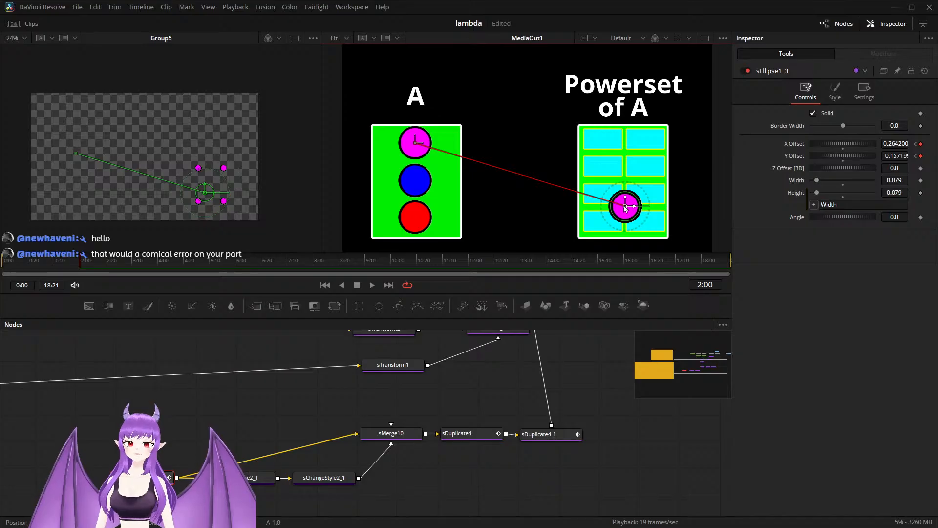
mouse_move(626, 208)
left_mouse_down()
mouse_move(627, 196)
mouse_move(615, 197)
mouse_move(636, 196)
left_mouse_up()
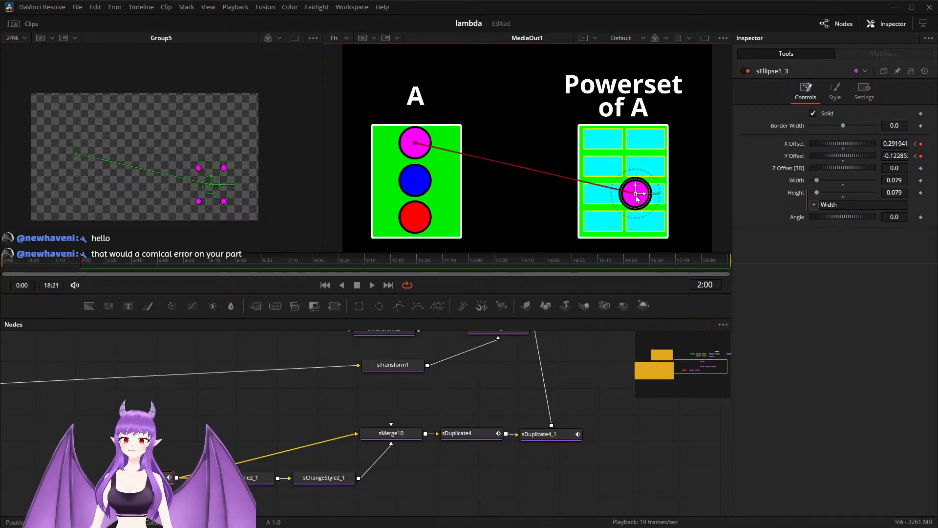
left_click_drag(638, 196, 635, 196)
left_click_drag(635, 196, 629, 197)
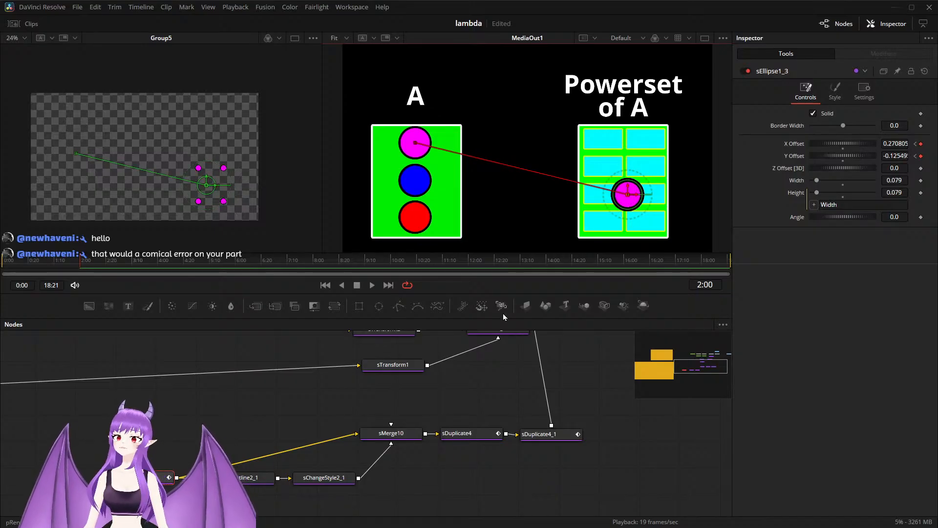
Step: Keyframe sEllipse1_3's width at 0:15 and return to the 2:00 position keyframe
left_click(916, 156)
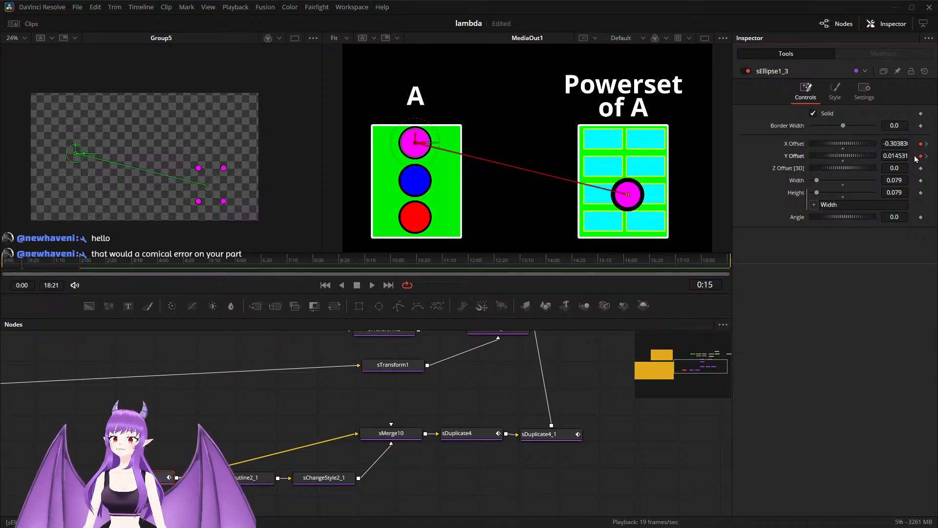
left_click(921, 180)
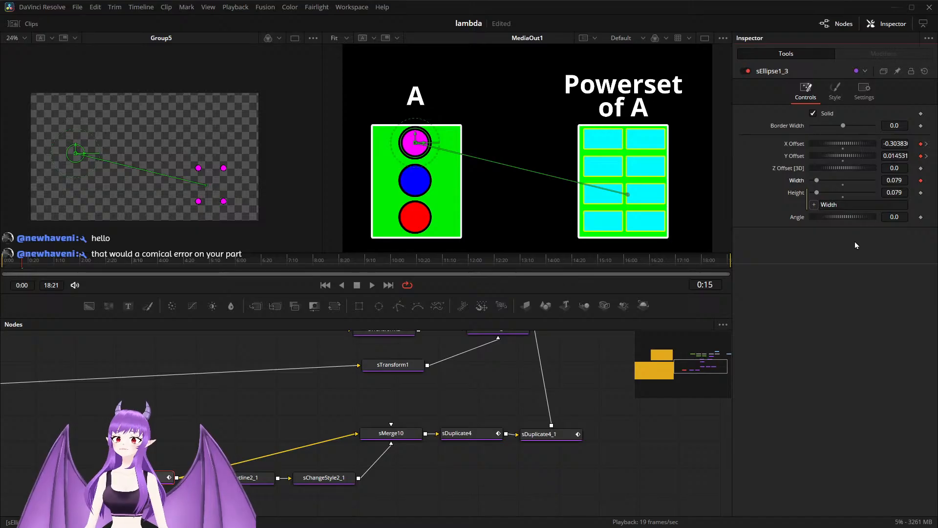
left_click(927, 156)
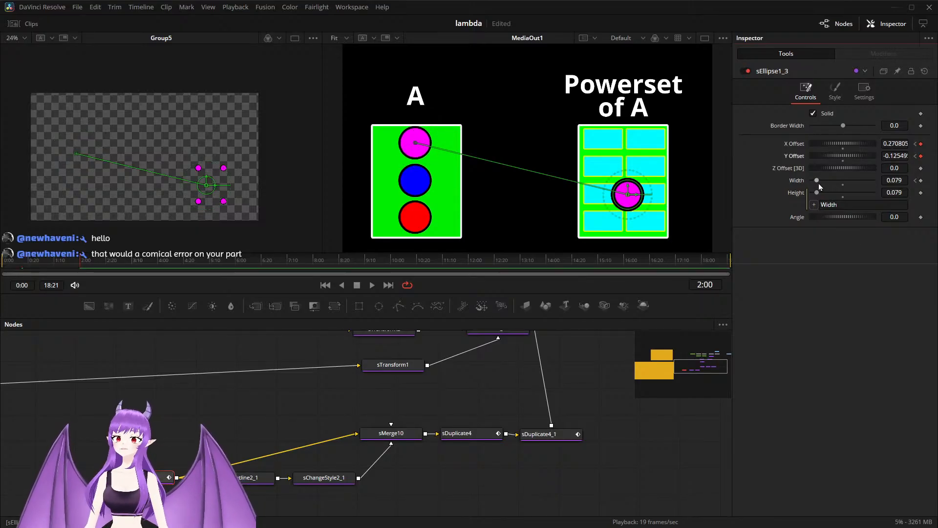
Step: Shrink sEllipse1_3 to a width of about 0.039 at 2:00
left_click_drag(816, 182, 814, 183)
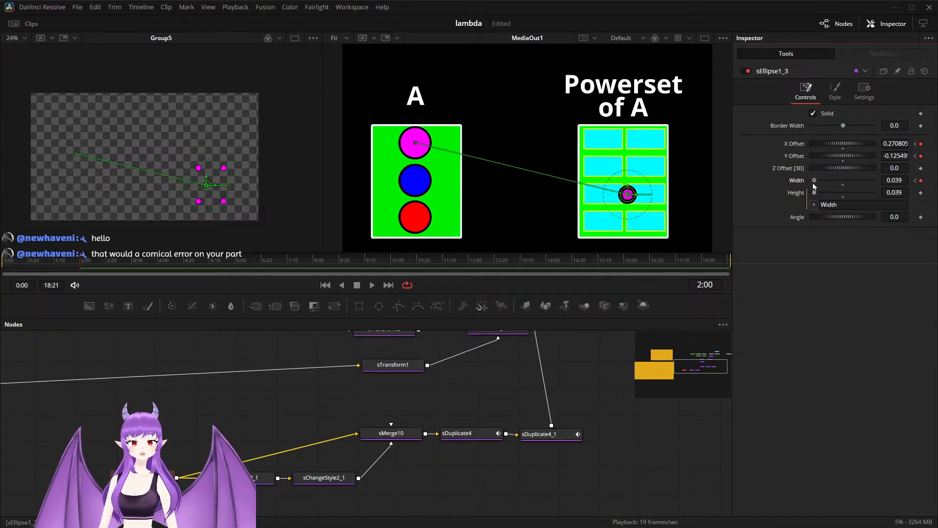
Step: At 2:00, set sDuplicate4 to 1 copy with an X Offset of about 0.08, and save the project
left_click_drag(476, 464, 434, 458)
scroll(435, 463, "up", 2)
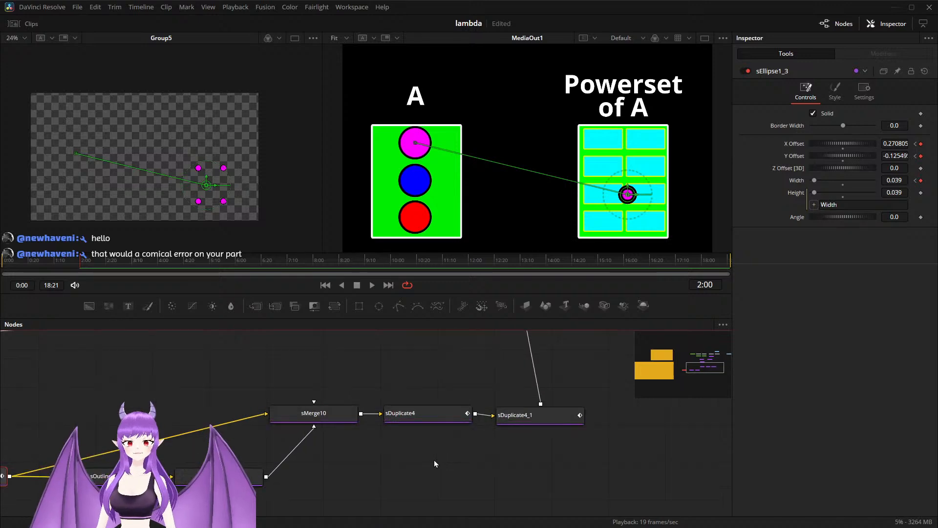
left_click(405, 421)
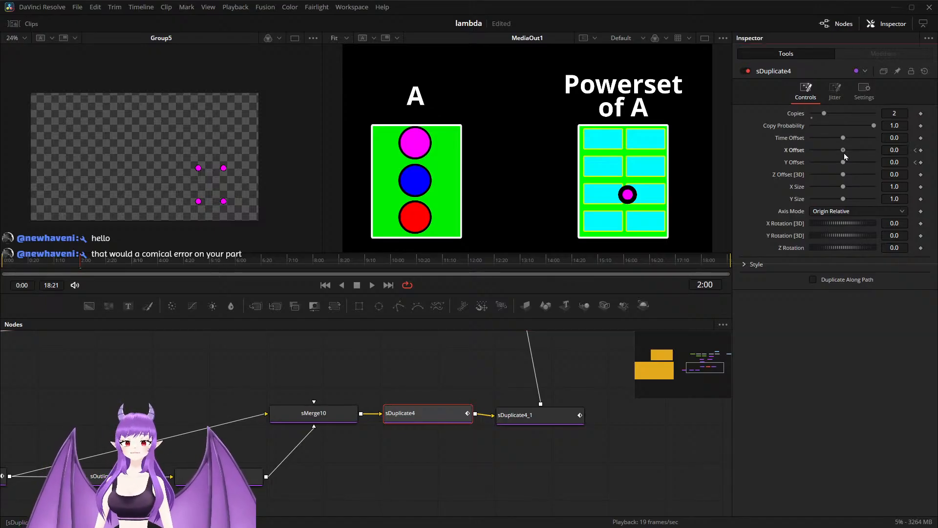
left_click_drag(845, 153, 846, 153)
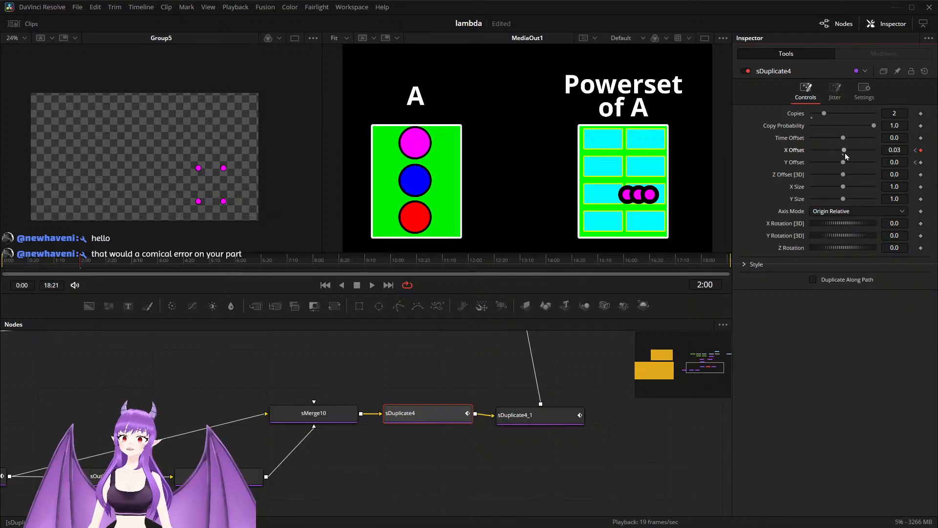
left_click(903, 113)
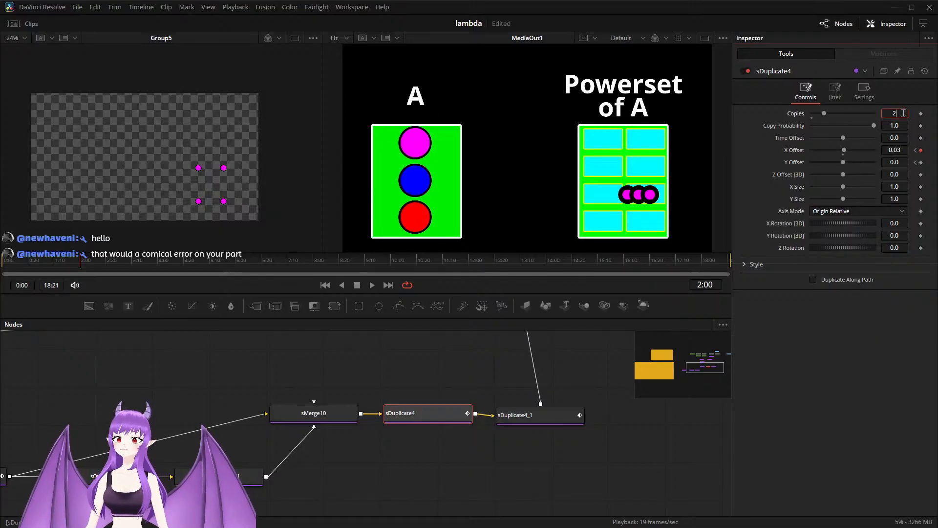
key("BackSpace")
type("1")
key("Tab")
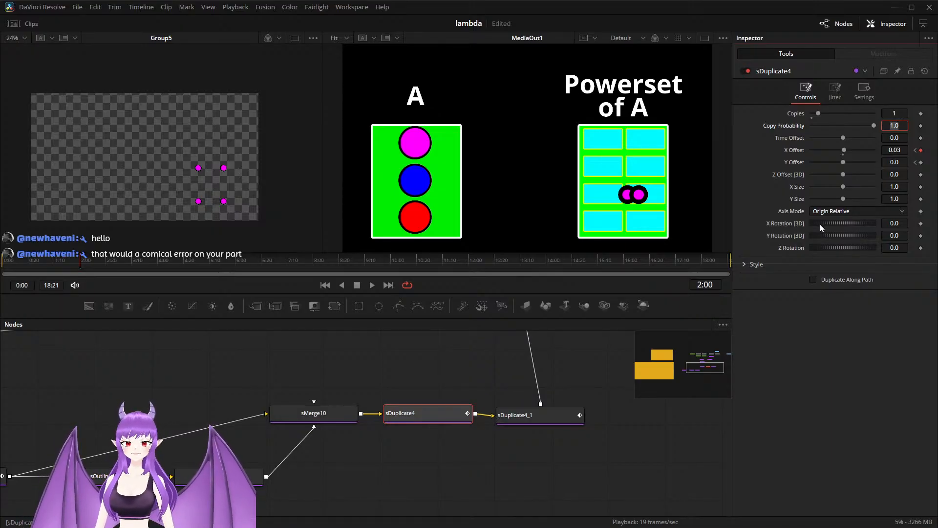
left_click(846, 151)
left_click_drag(845, 152, 847, 153)
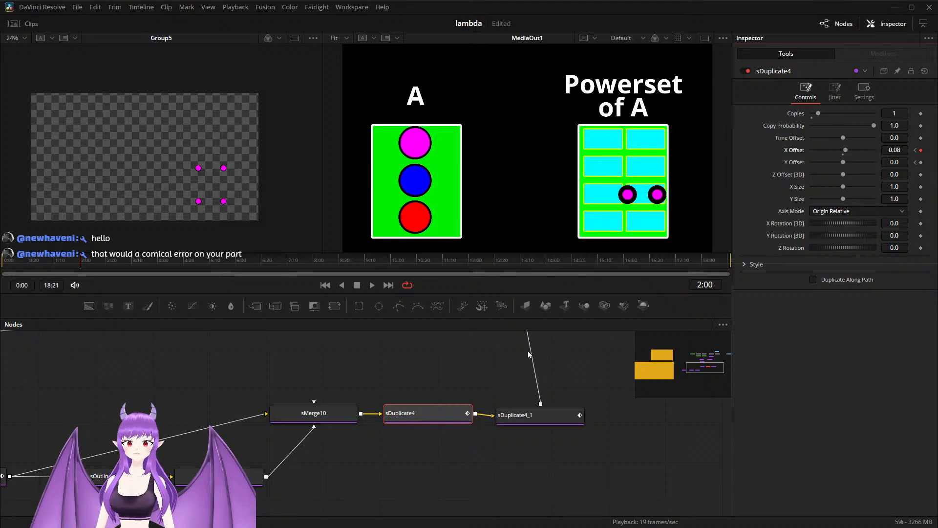
left_click_drag(529, 354, 484, 427)
key("ctrl+s")
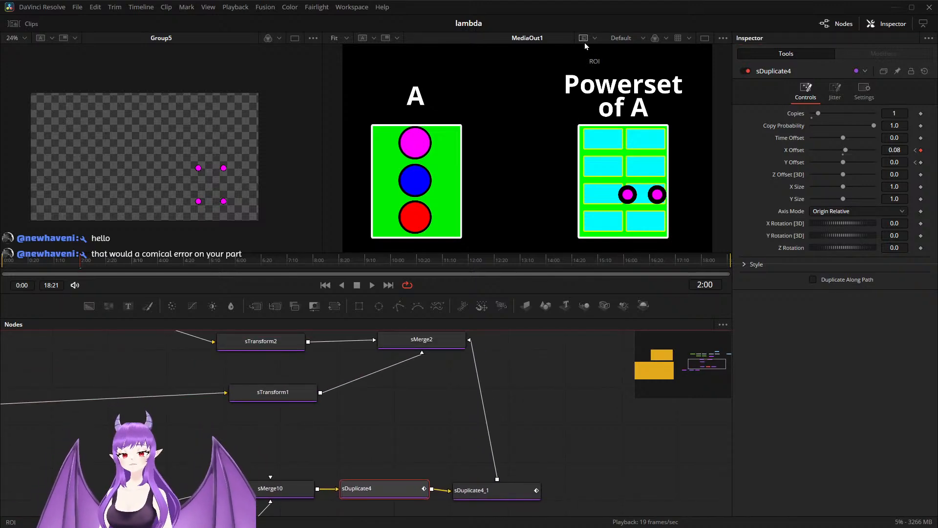
Step: Show MediaOut1 in a Buffer Split Wipe and move the divider over the middle of the Powerset grid
left_click(374, 39)
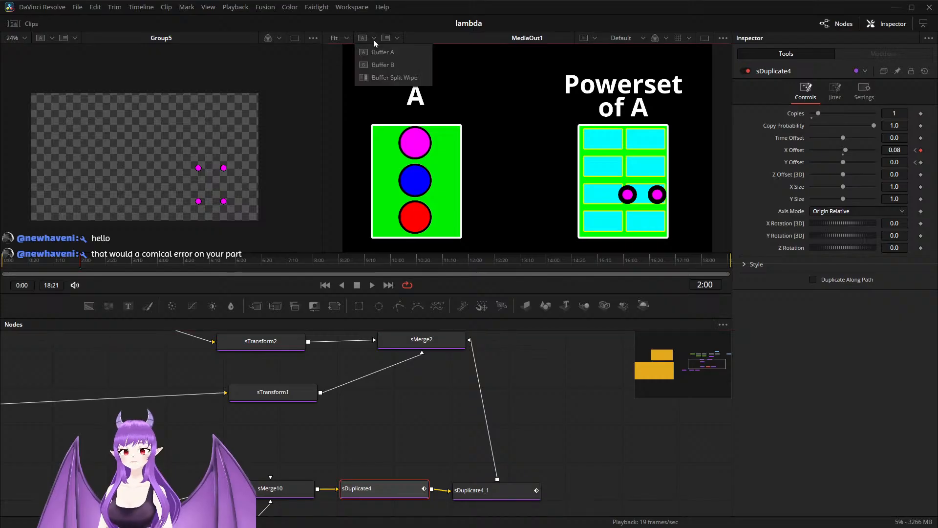
left_click(375, 65)
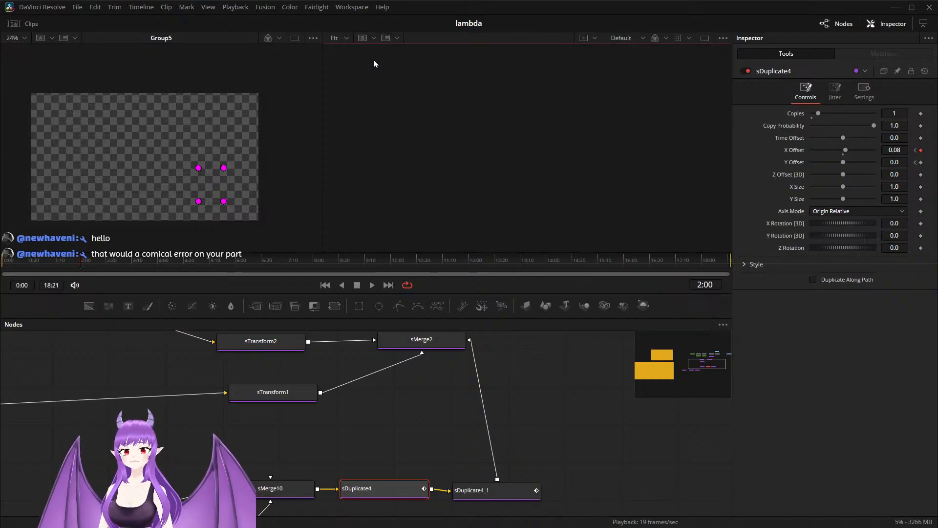
left_click(374, 38)
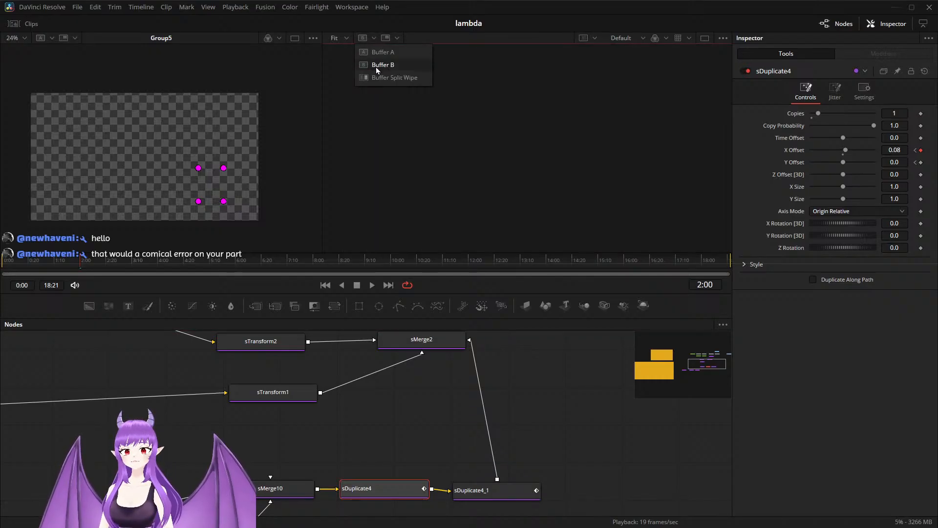
left_click(378, 80)
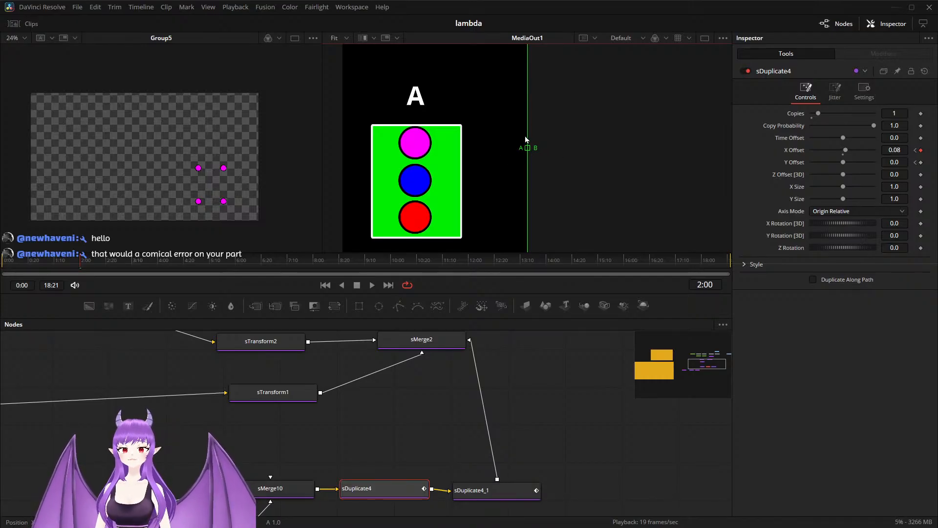
left_click_drag(527, 151, 619, 160)
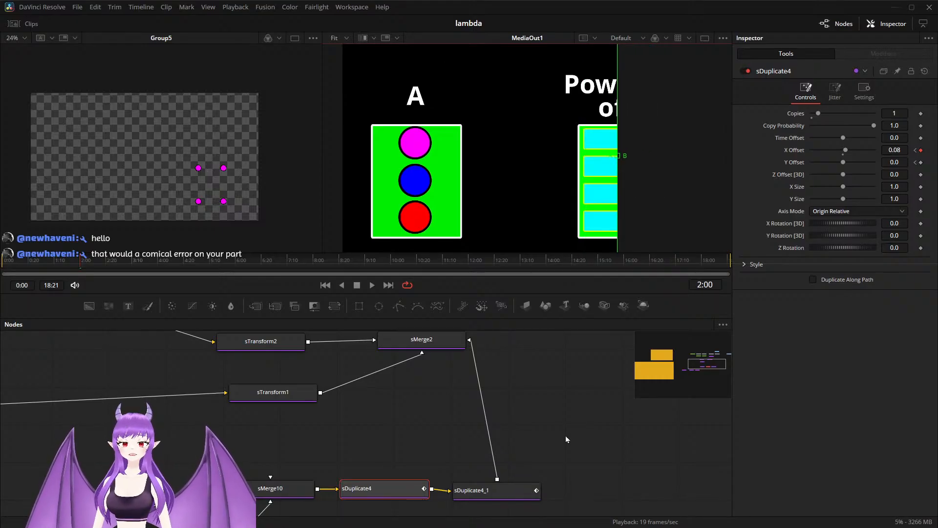
Step: Locate and select the sBoolean1 node inside Group8
scroll(540, 400, "down", 2)
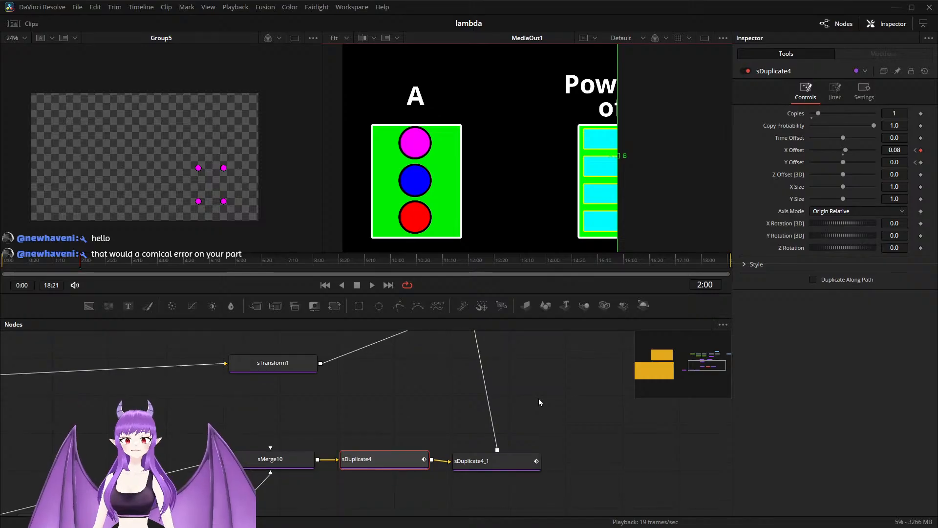
left_click_drag(539, 400, 520, 442)
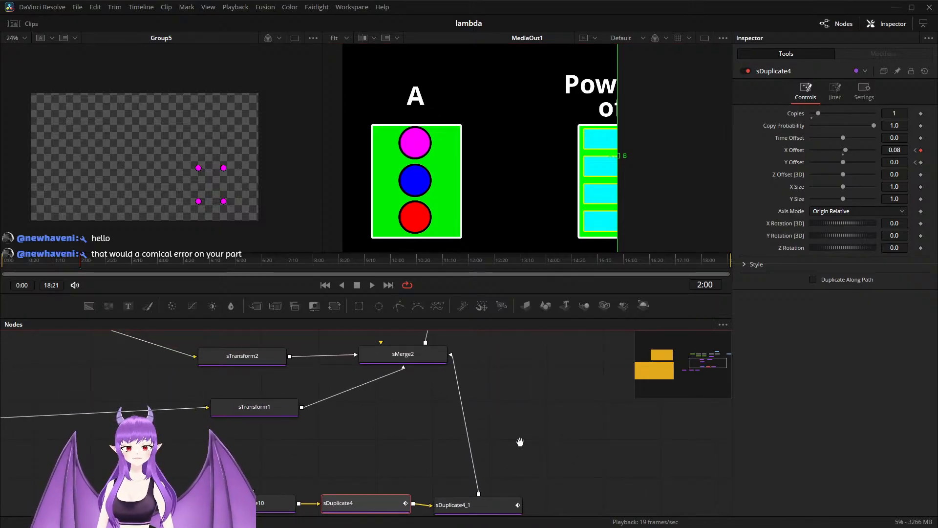
left_click_drag(520, 442, 656, 416)
scroll(419, 440, "down", 1)
scroll(419, 439, "up", 1)
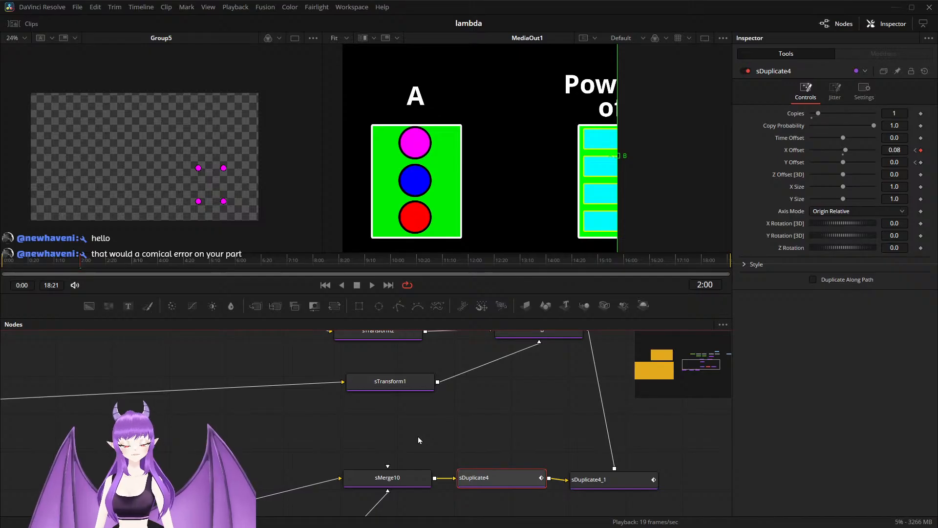
scroll(419, 439, "down", 3)
left_click_drag(362, 436, 558, 421)
left_click(182, 450)
Step: Try the Union operation on sBoolean1, tilt the split-wipe divider, and undo the operation change
left_click(843, 126)
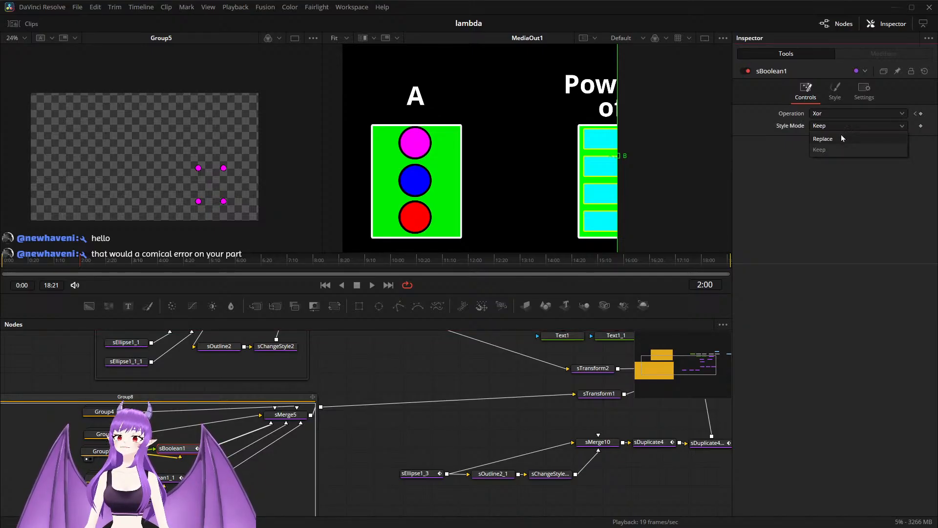
left_click(844, 122)
left_click(843, 113)
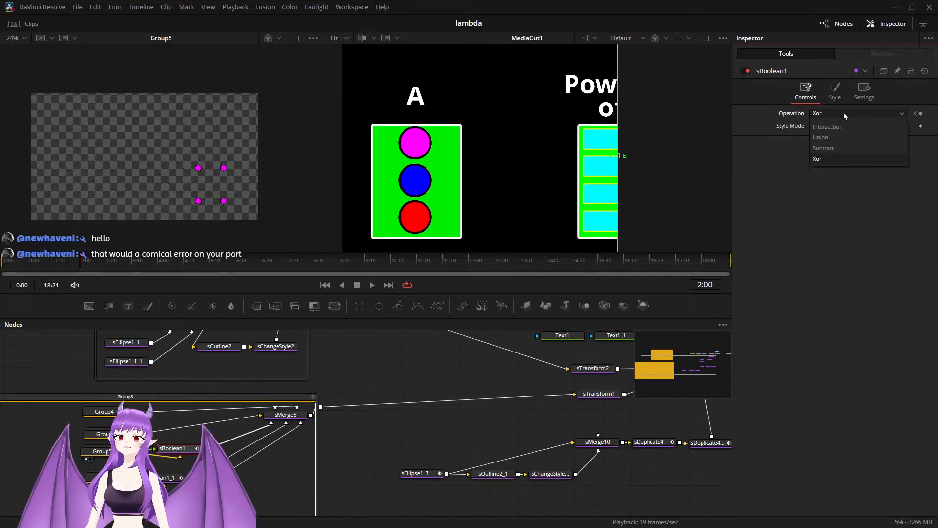
left_click(840, 138)
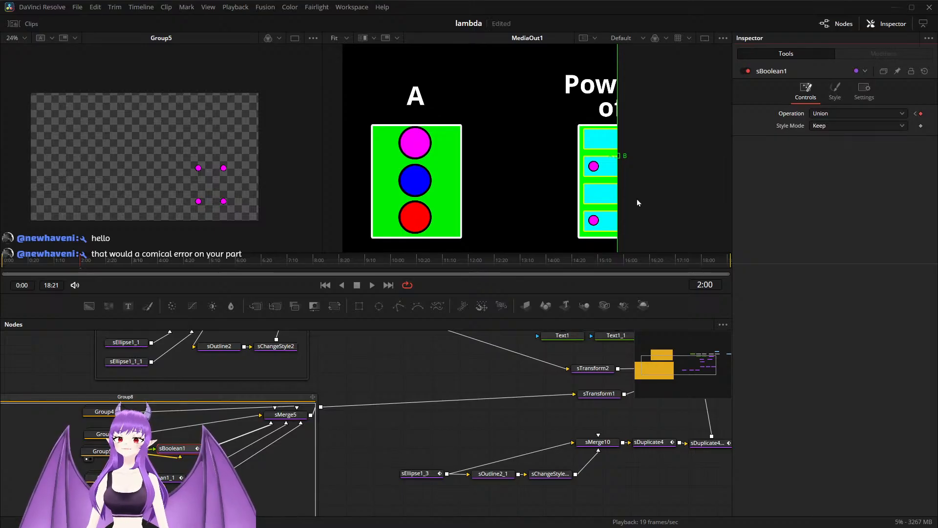
left_click_drag(617, 107, 632, 112)
key("ctrl+z")
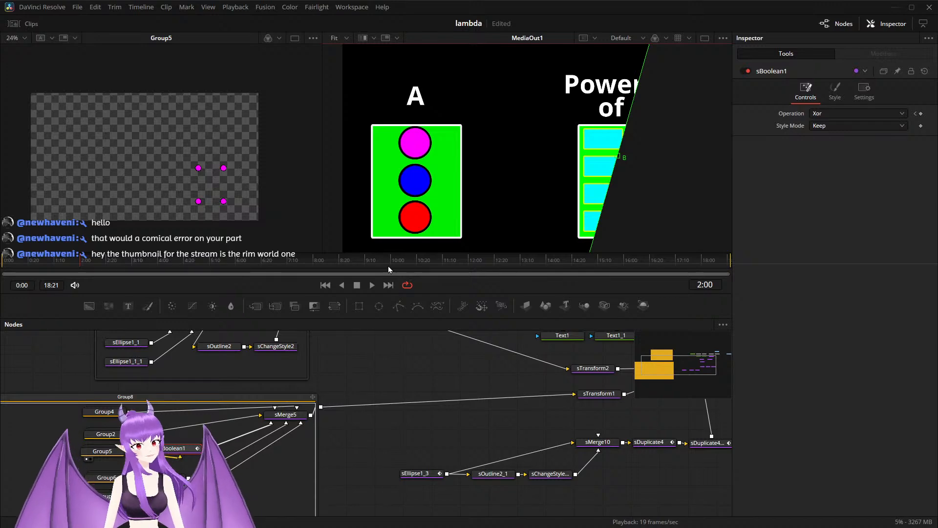
key("alt+Tab")
key("alt+Tab")
key("alt+Tab")
key("alt+Tab")
key("alt+Tab")
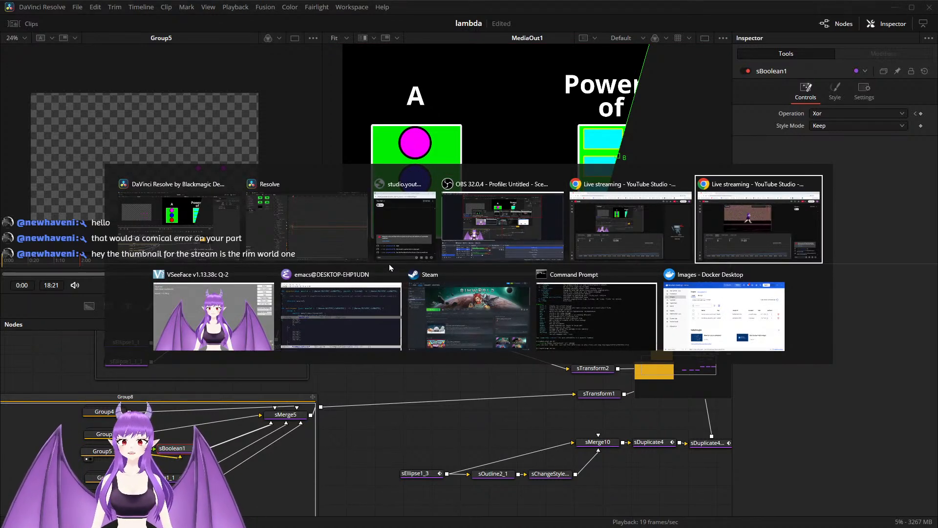
key("Escape")
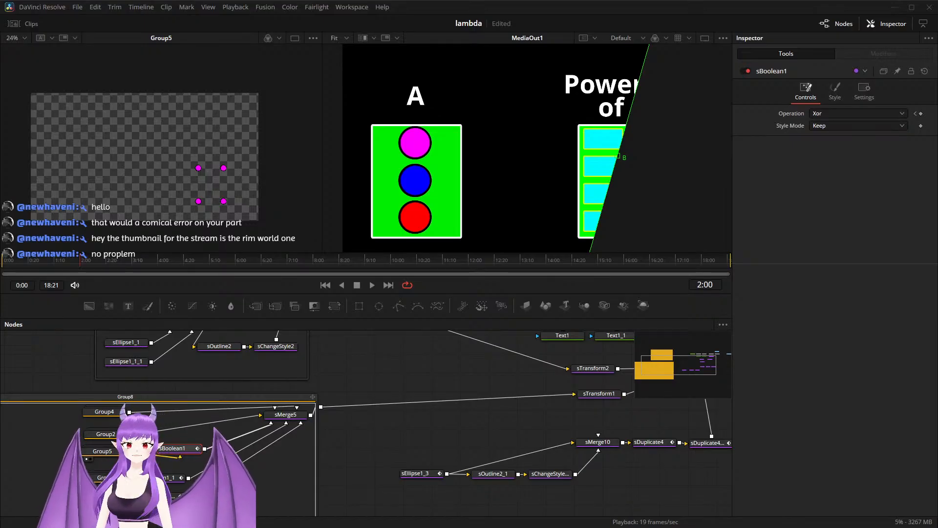
Step: Bring the split-wipe divider back to nearly vertical and set sBoolean1's Operation to Union at 2:00
left_click_drag(637, 84, 615, 84)
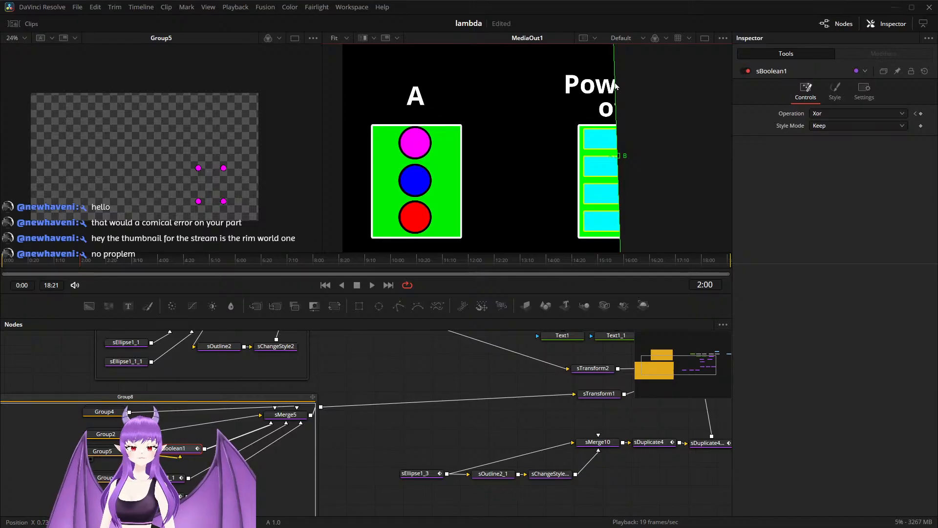
left_click(837, 113)
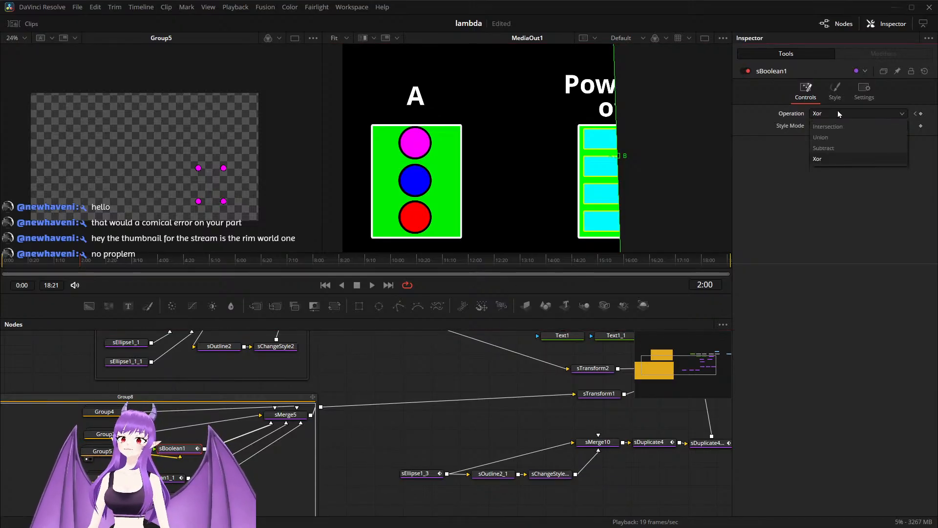
left_click(839, 139)
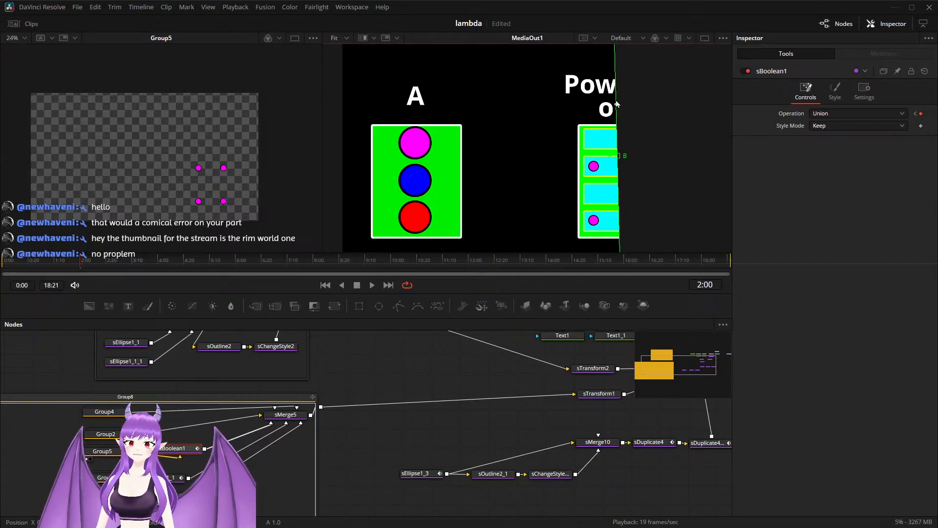
Step: Adjust the split-wipe divider's angle and move it to the gap between set A and the Powerset grid
left_click_drag(559, 415, 459, 476)
left_click_drag(616, 86, 615, 85)
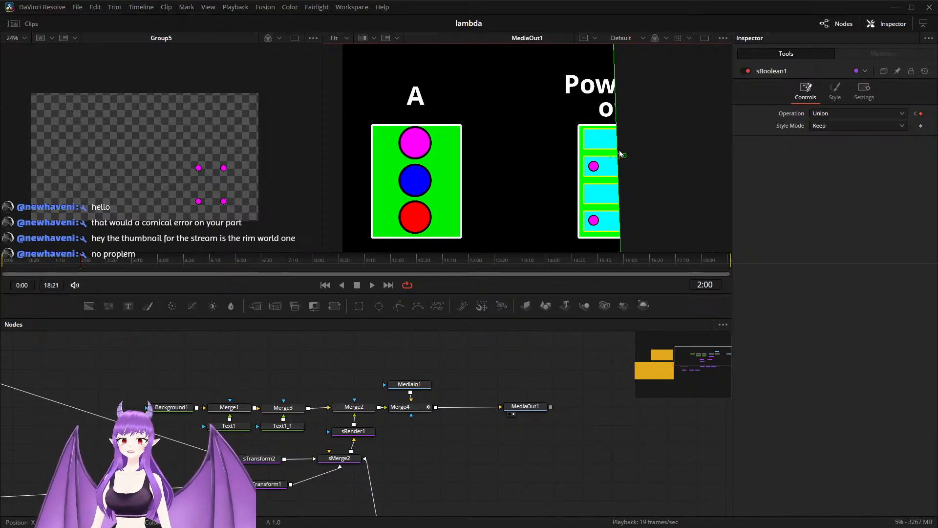
left_click_drag(619, 192, 619, 192)
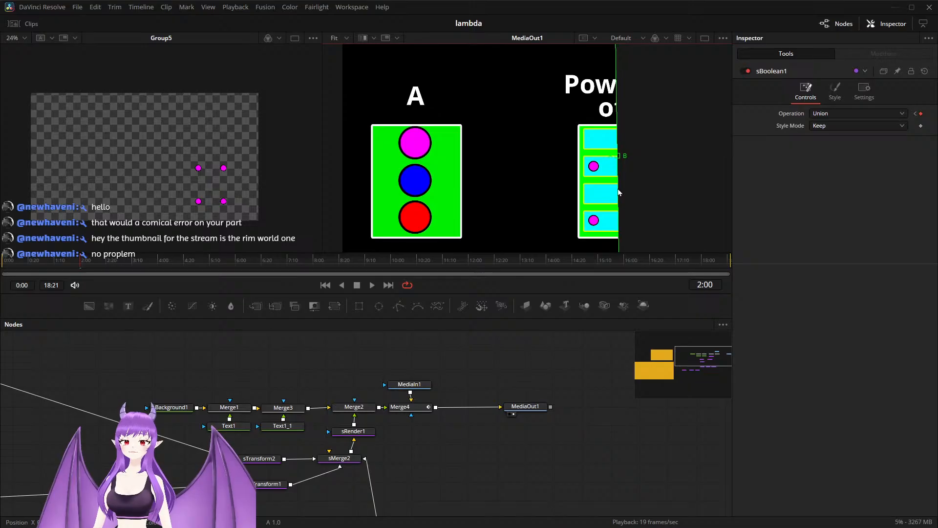
left_click_drag(618, 158, 528, 160)
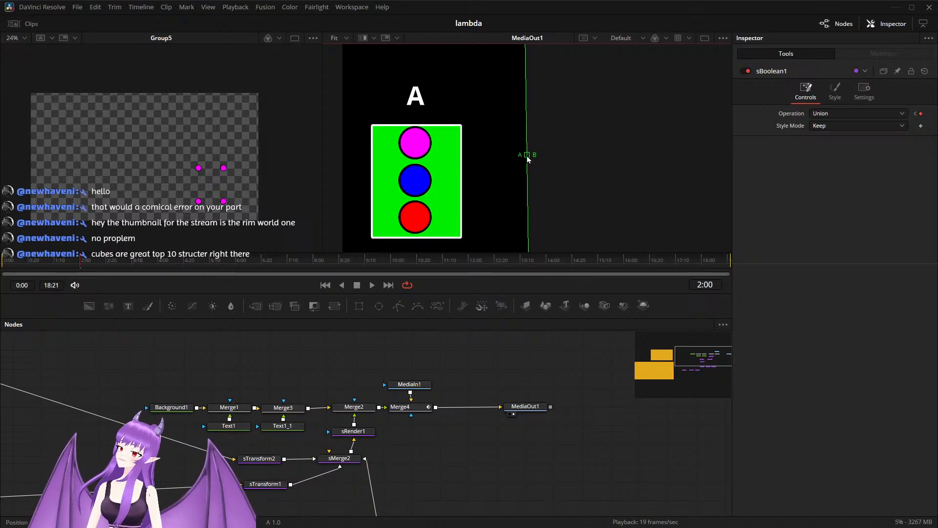
Step: Toggle the MediaOut1 viewer's split wipe off and on, and switch that viewer to Buffer B
left_click(347, 43)
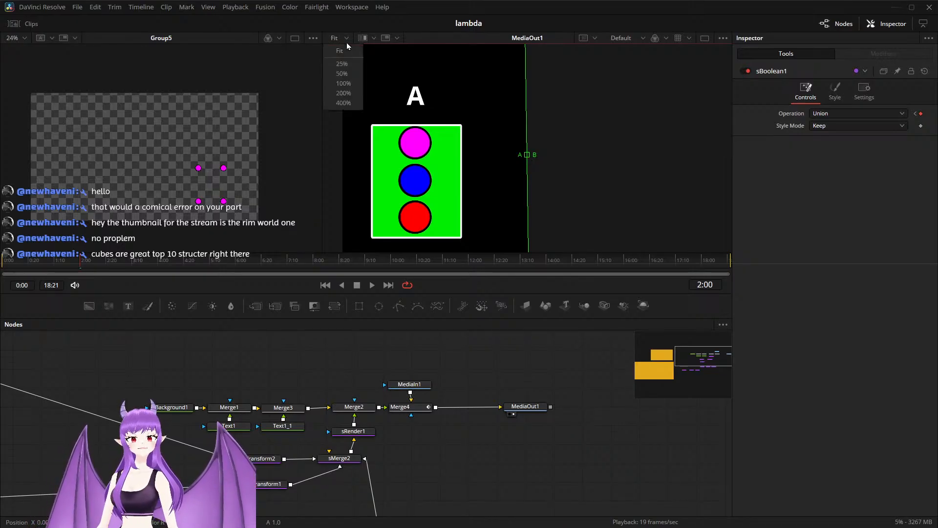
left_click(309, 39)
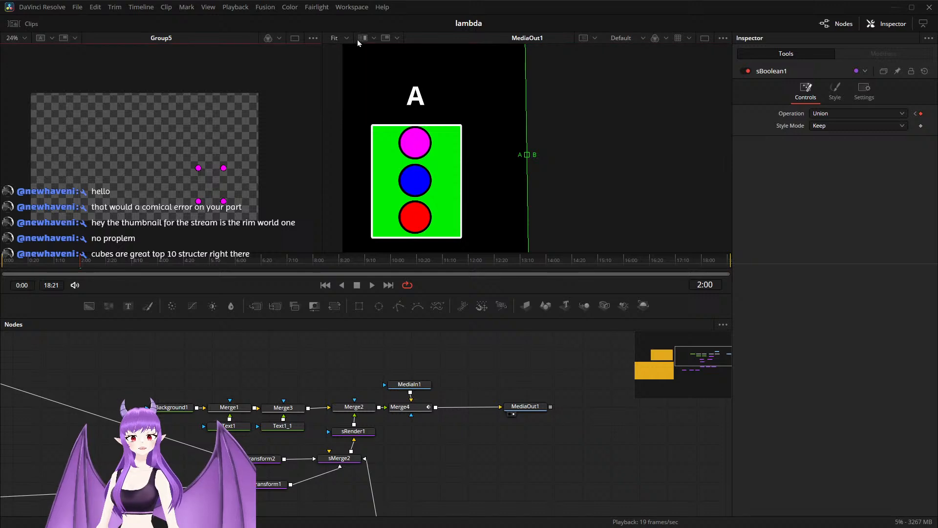
left_click(365, 39)
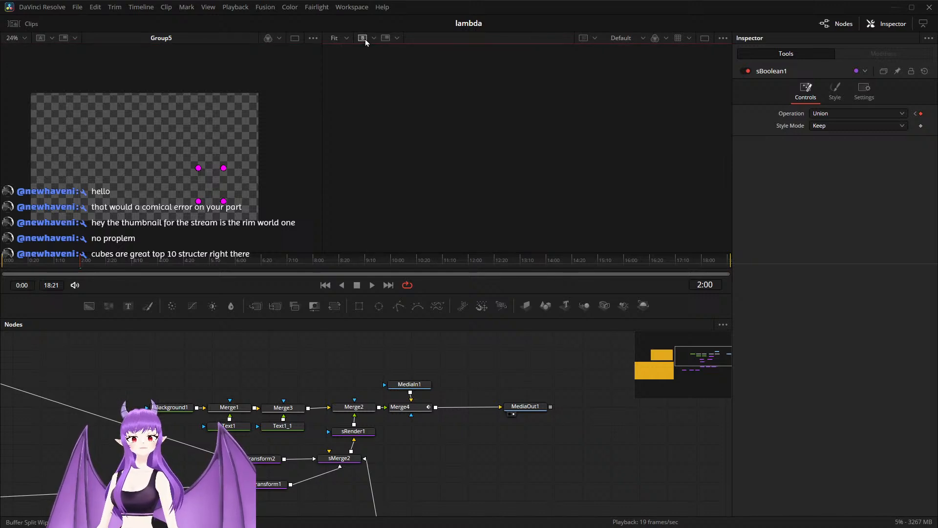
left_click(366, 40)
left_click(365, 40)
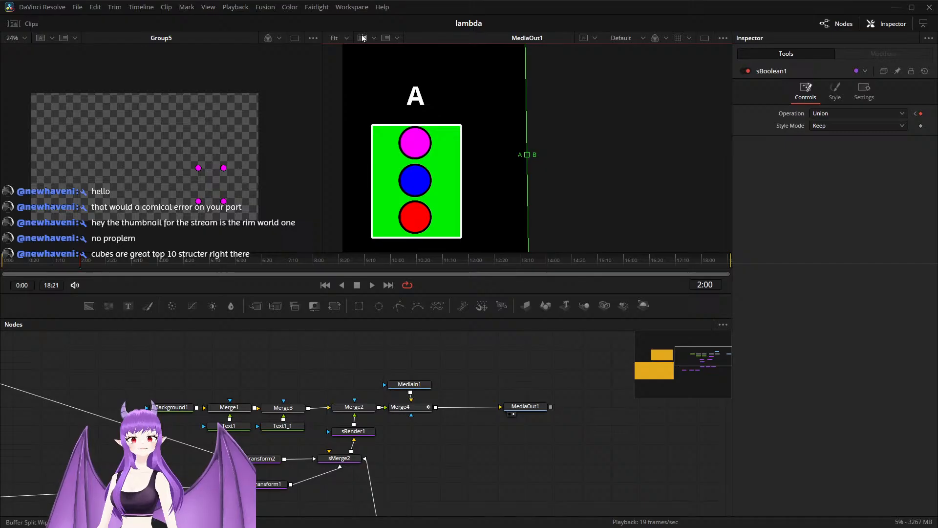
left_click(375, 38)
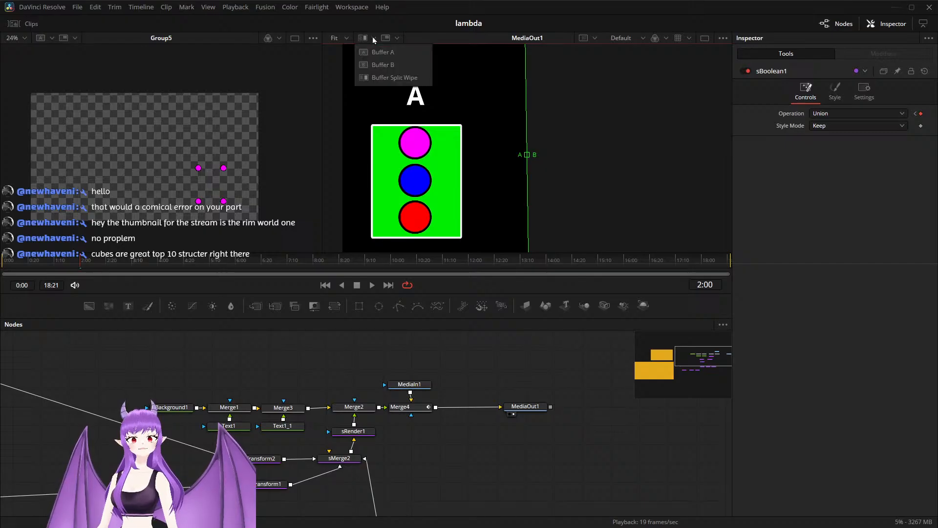
left_click(382, 69)
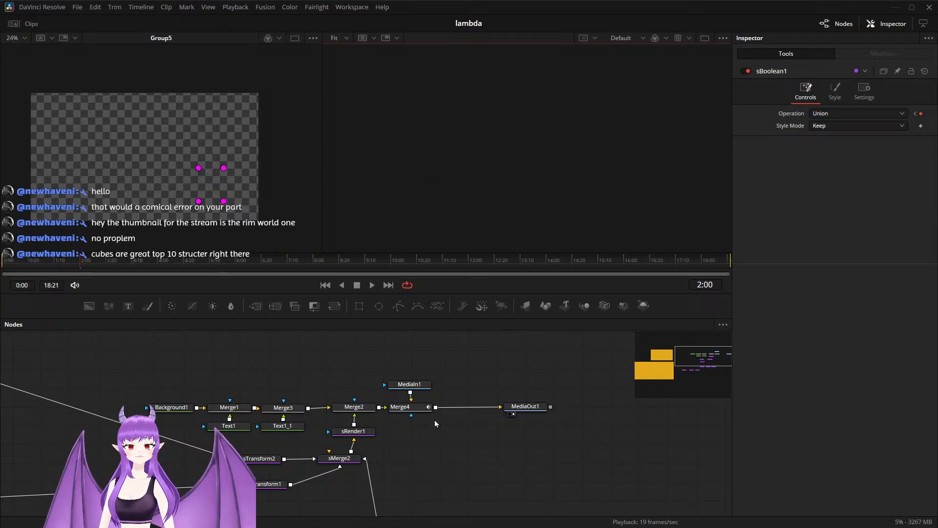
Step: Show sDuplicate4_1 in the empty viewer's Buffer B, re-enable the split wipe, and move its divider beyond the Powerset graphic
scroll(399, 453, "down", 3)
left_click(381, 476)
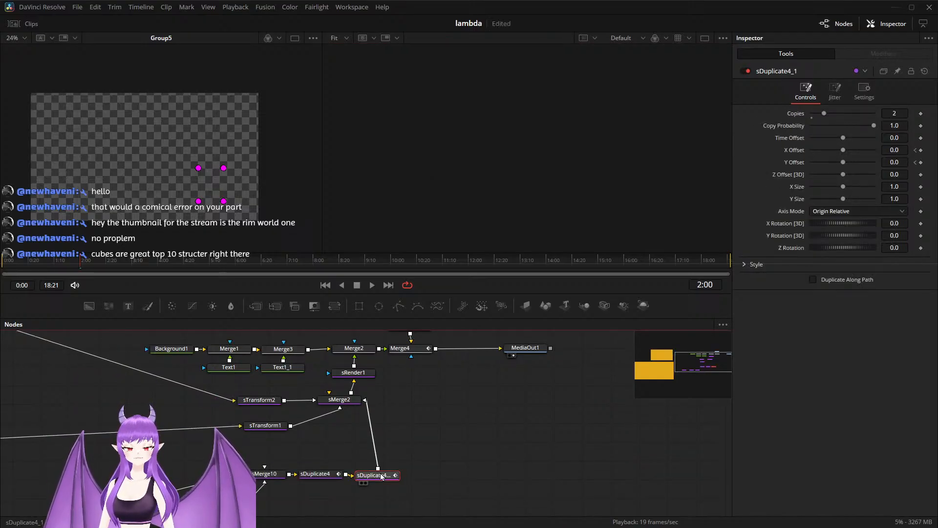
key("2")
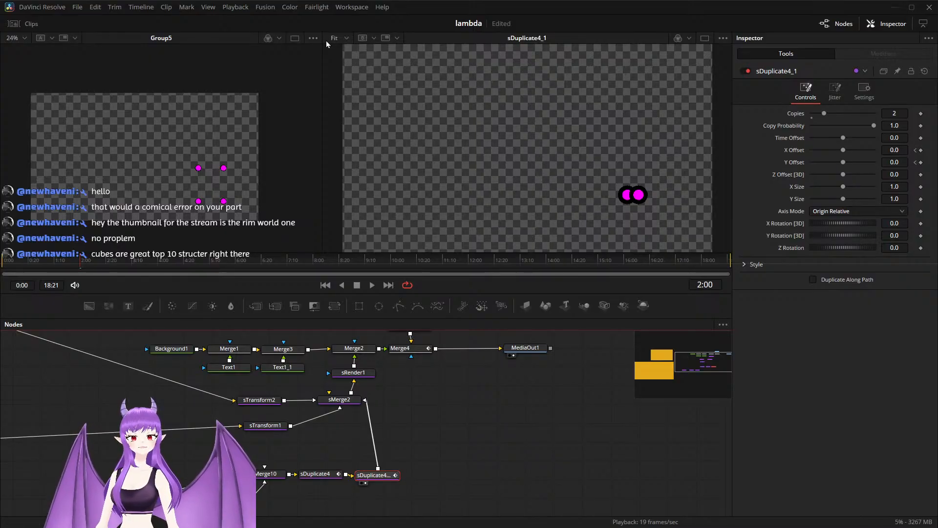
left_click(359, 39)
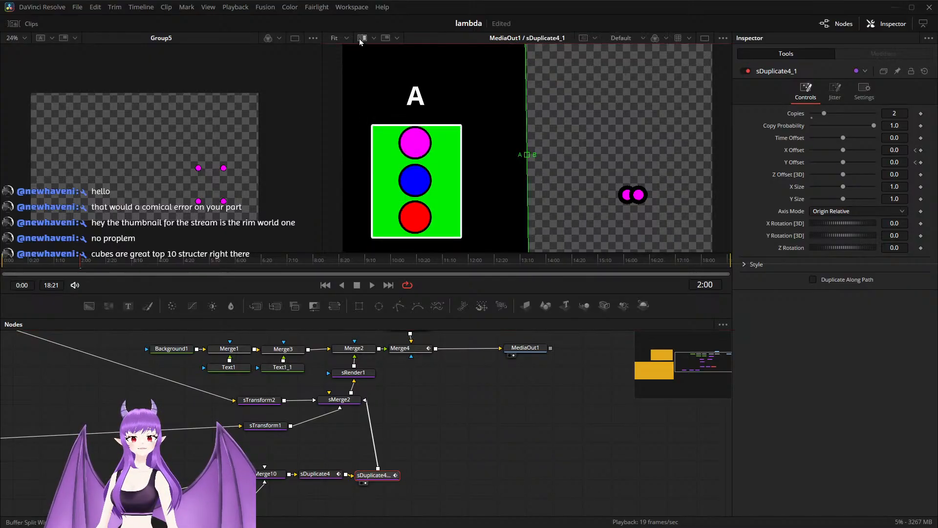
left_click_drag(527, 159, 723, 158)
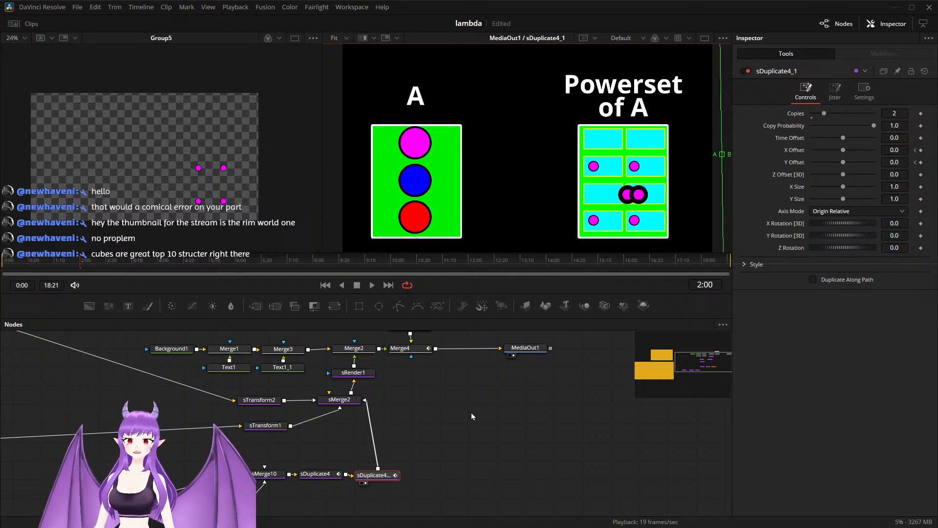
Step: Set sDuplicate4_1's Copies to 1
left_click_drag(412, 438, 426, 431)
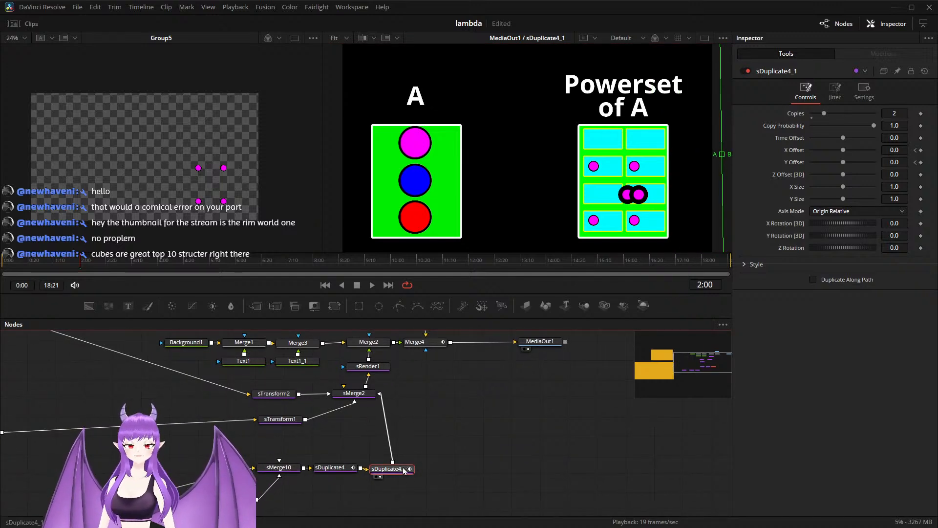
scroll(432, 459, "up", 3)
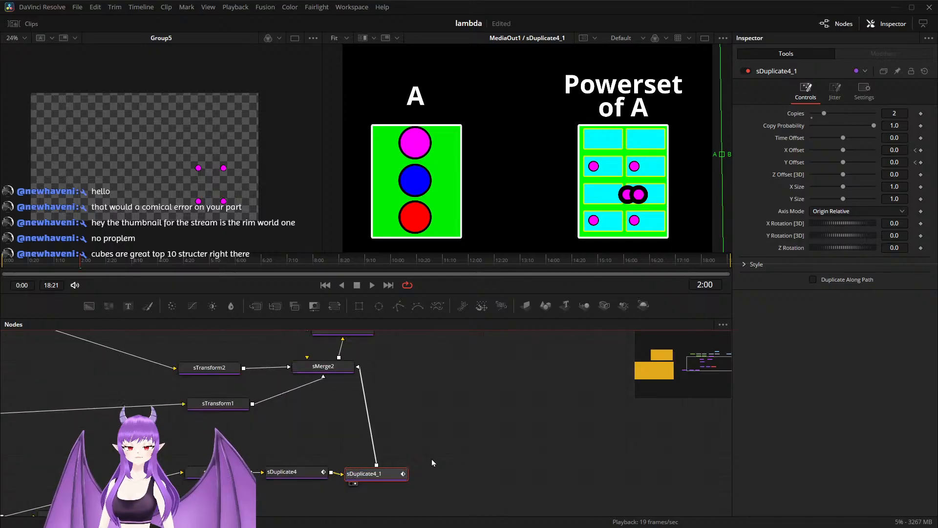
left_click(303, 472)
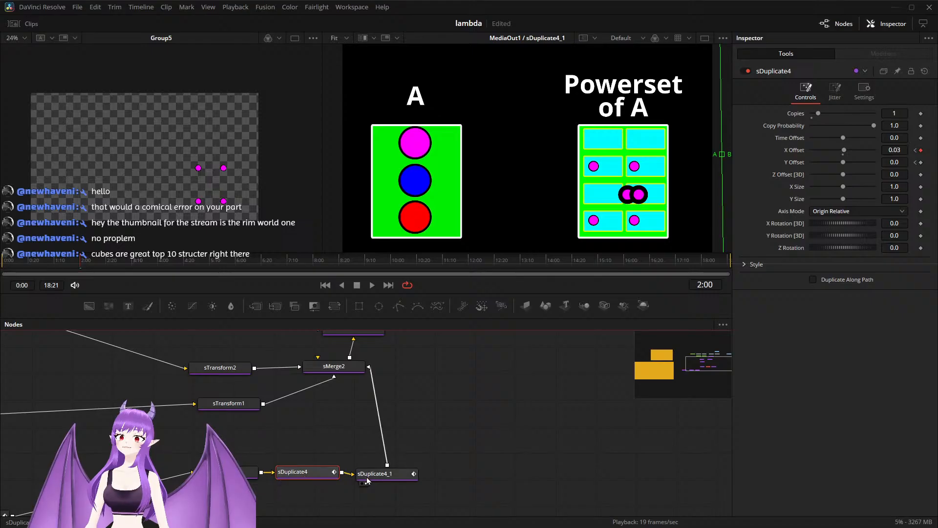
left_click(385, 478)
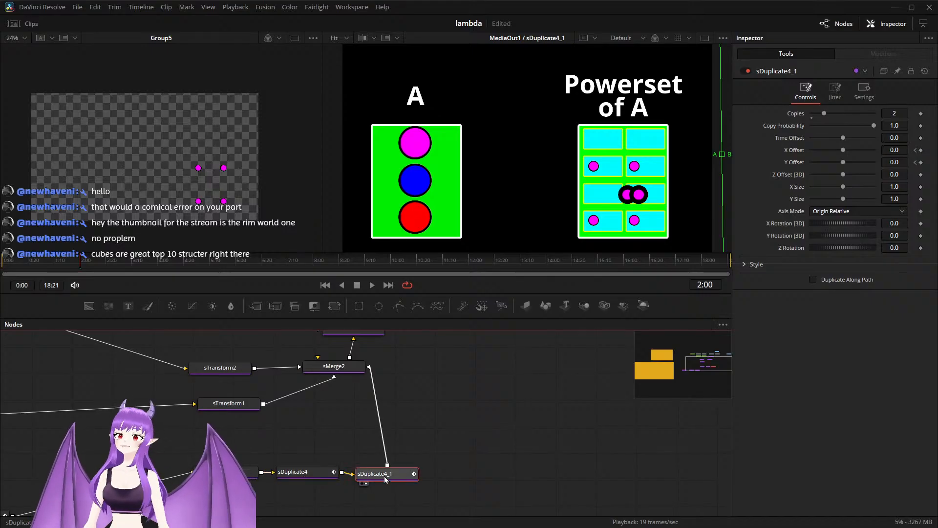
left_click(903, 113)
key("BackSpace")
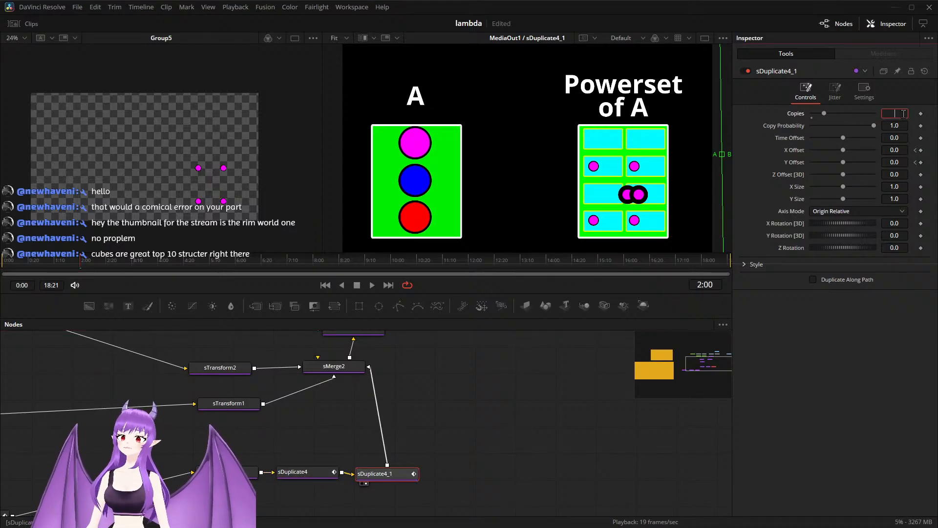
key("Tab")
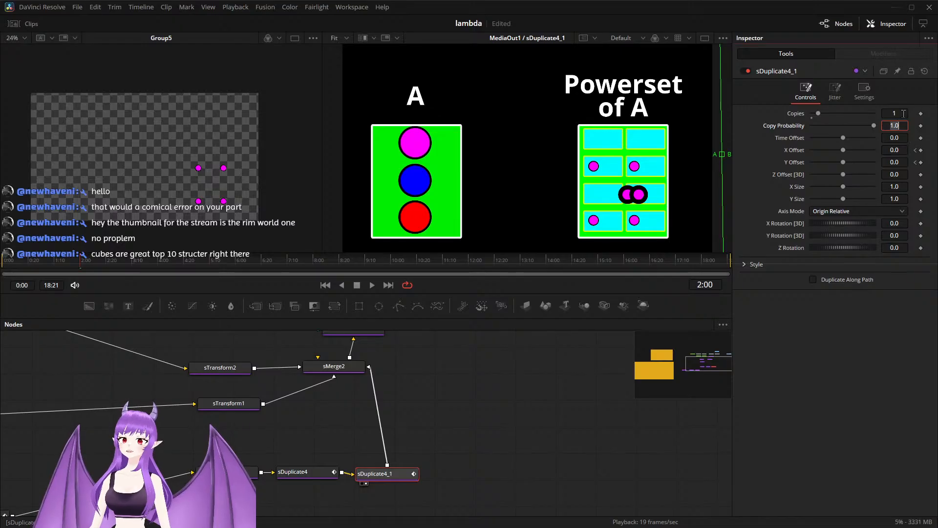
Step: Set sDuplicate4_1's Y Offset to 0.06 and sDuplicate4's X Offset to 0.08 at 2:00
left_click_drag(843, 162, 848, 166)
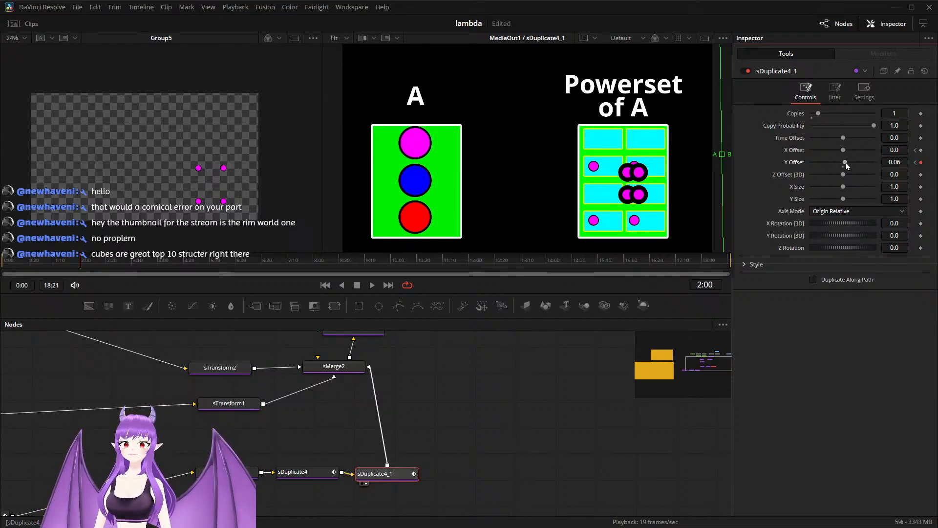
left_click(308, 473)
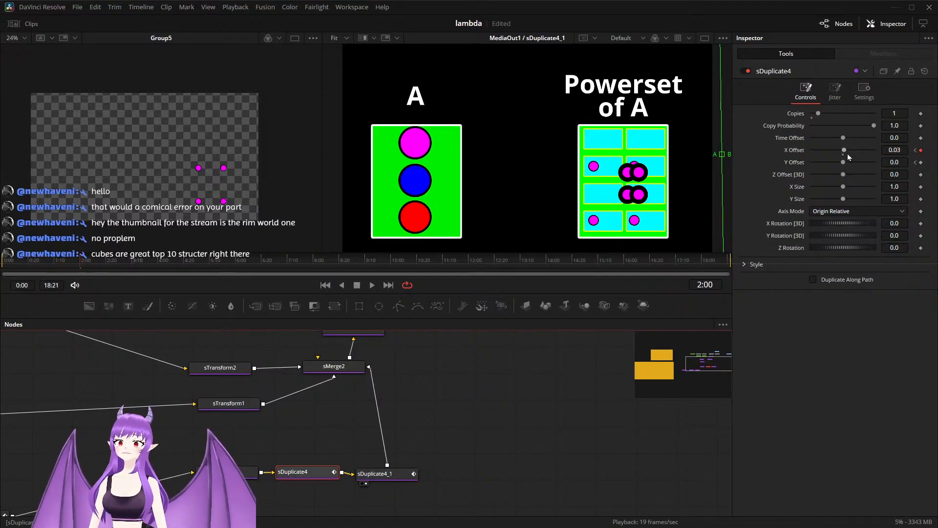
left_click_drag(848, 156, 848, 154)
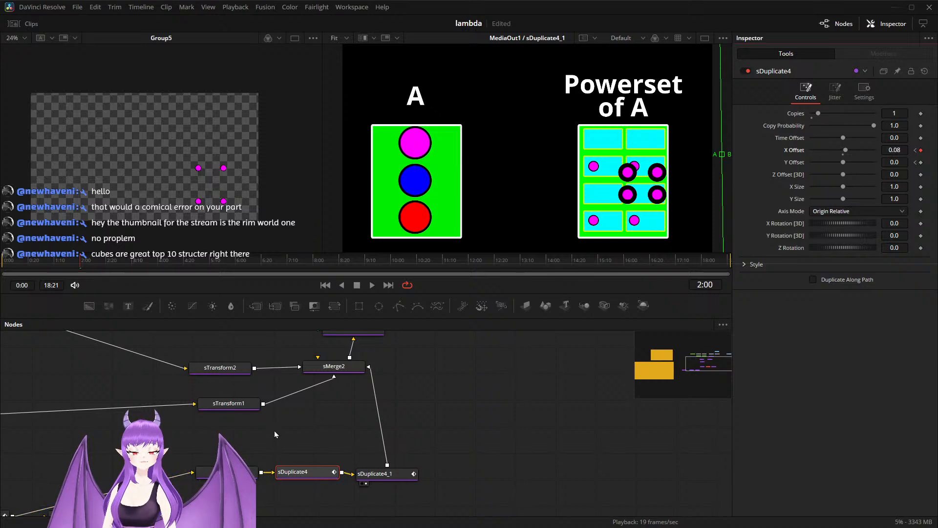
Step: Move sEllipse1_3 at 2:00 to X Offset 0.215323 and Y Offset about -0.15455 within the Powerset grid
scroll(271, 431, "down", 2)
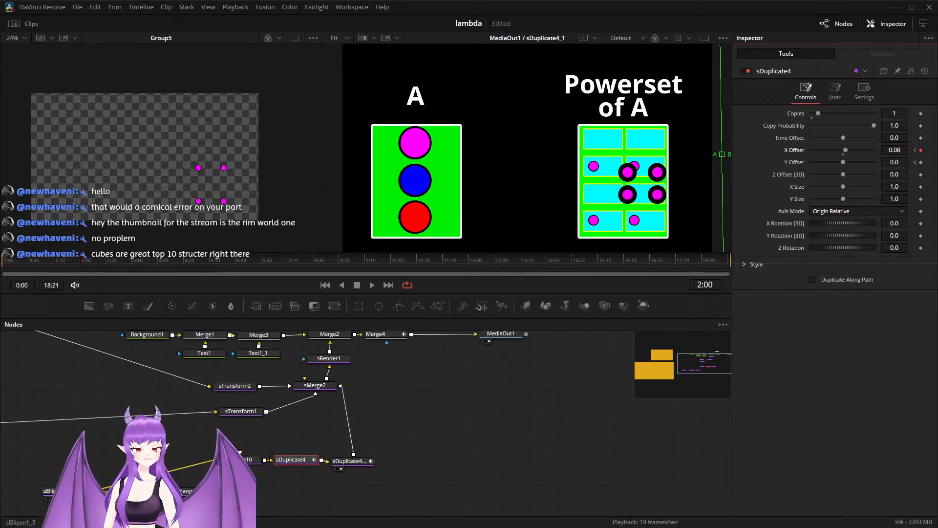
left_click(63, 491)
left_click_drag(632, 200, 605, 204)
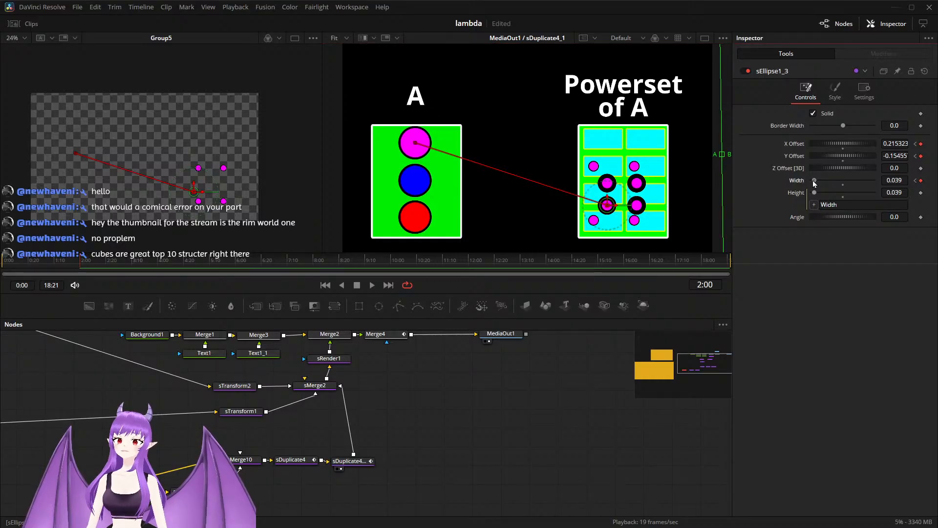
Step: Try shrinking sEllipse1_3's Width to 0.008 at 2:00, and undo the width change
left_click_drag(815, 184, 813, 183)
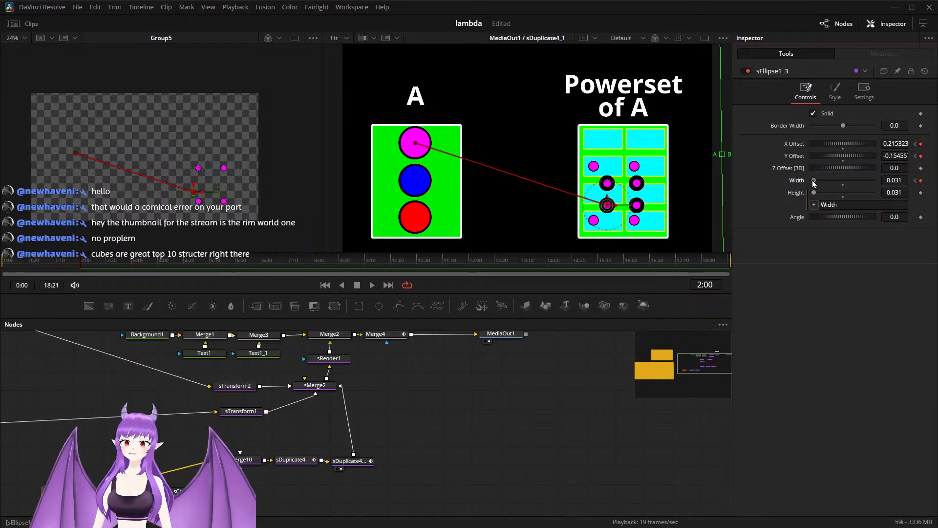
left_click_drag(814, 184, 812, 183)
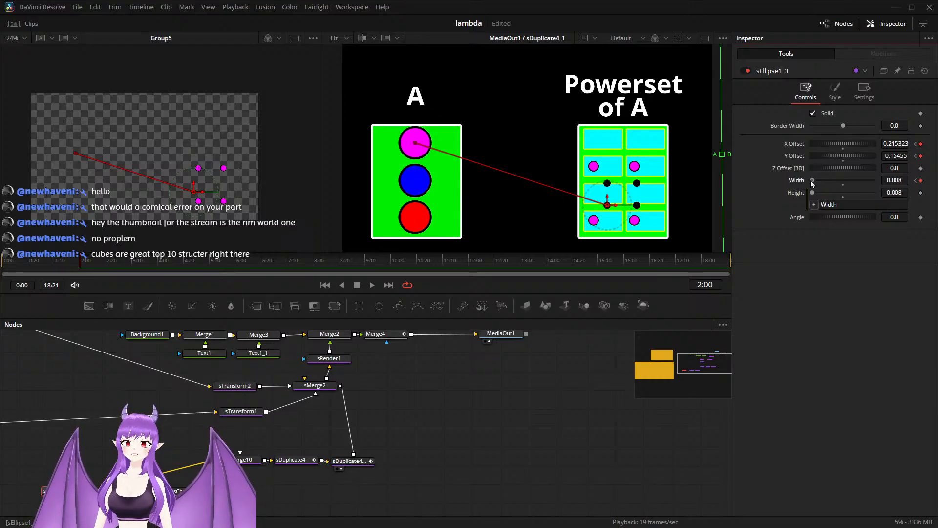
scroll(619, 192, "up", 3)
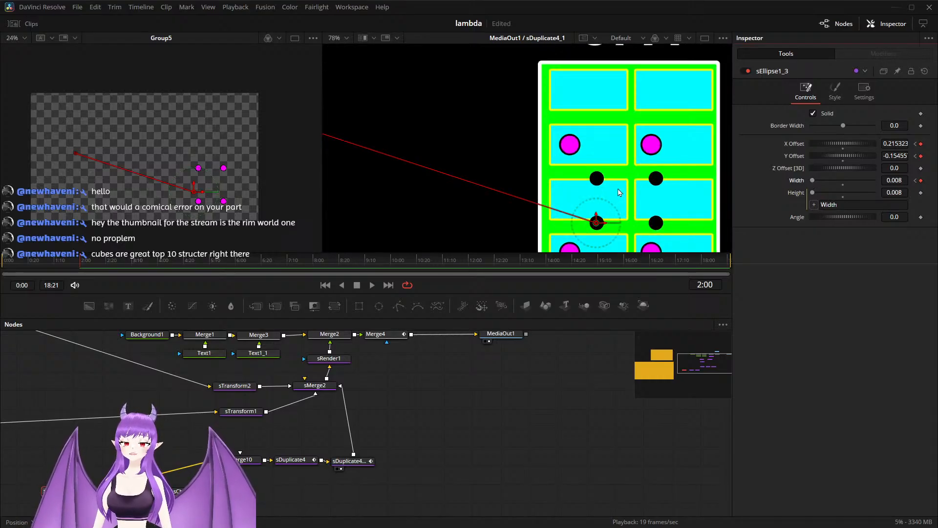
scroll(619, 192, "down", 2)
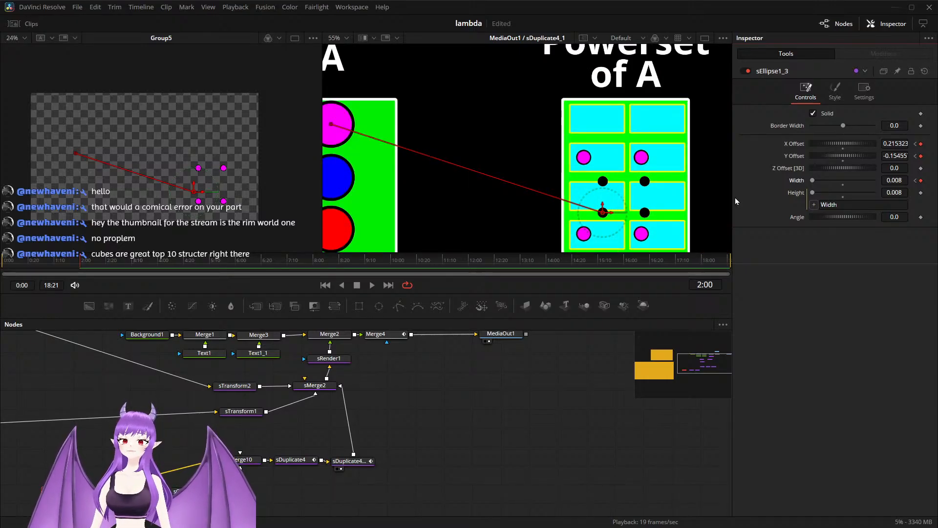
key("ctrl+z")
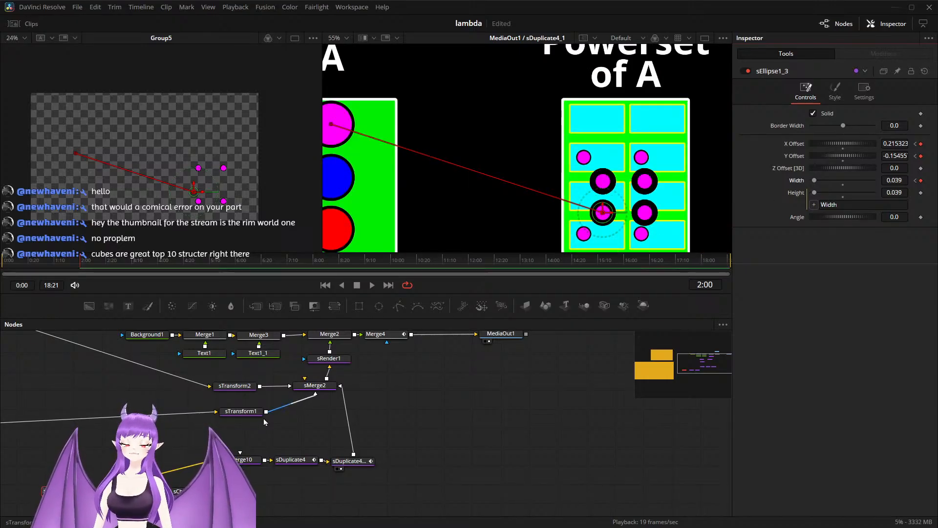
Step: Move sMerge10 and its ellipse, outline and style nodes away from sDuplicate4 to leave room for another node
left_click_drag(257, 497, 95, 443)
left_click_drag(41, 503, 163, 439)
mouse_move(224, 463)
left_mouse_down()
mouse_move(127, 461)
mouse_move(235, 456)
left_mouse_up()
scroll(121, 461, "down", 2)
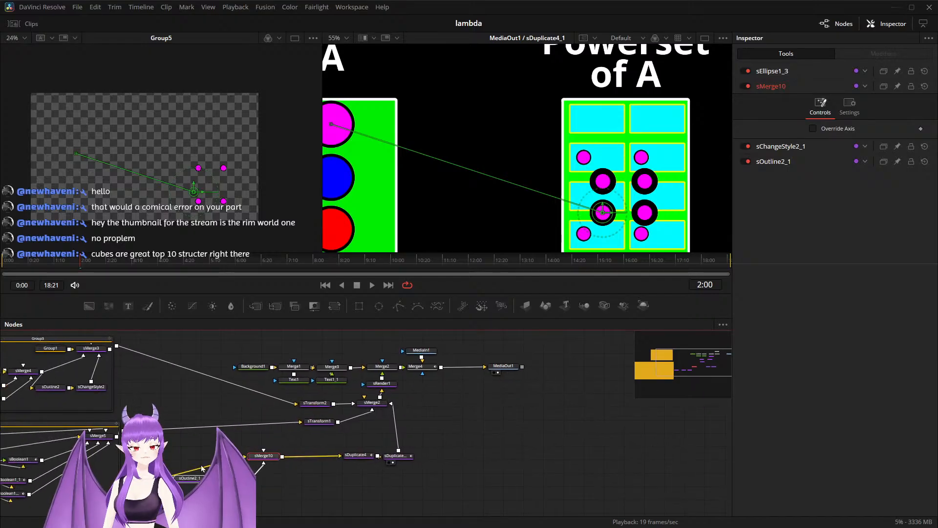
left_click(235, 457)
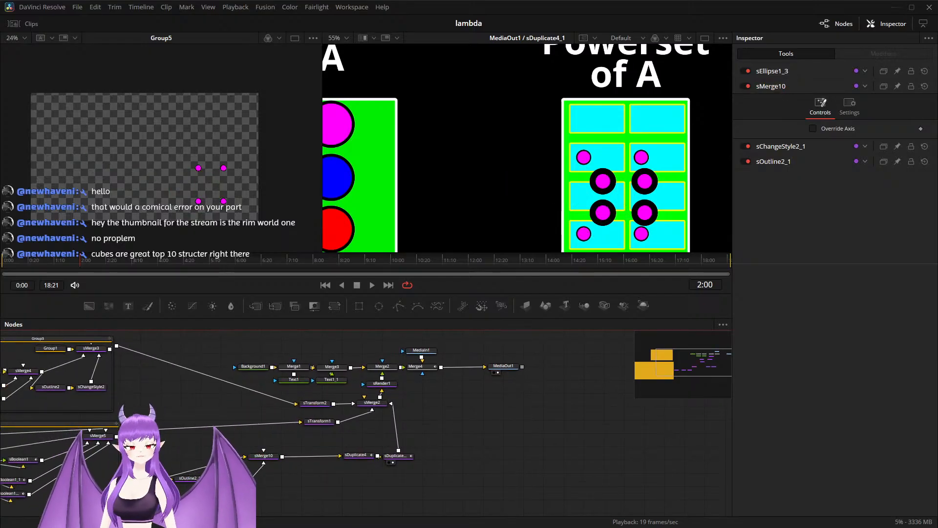
Step: Go to sEllipse1_3's starting keyframe at 0:15
left_click(141, 478)
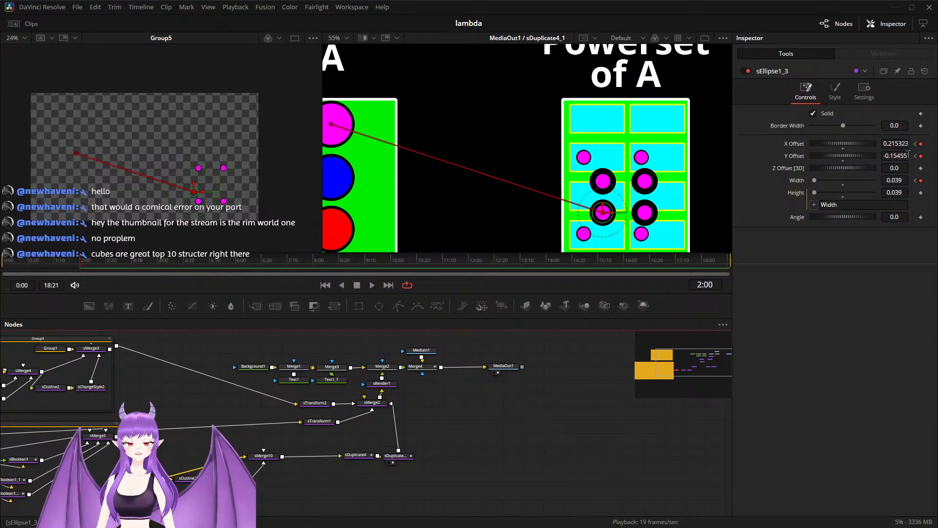
left_click(917, 156)
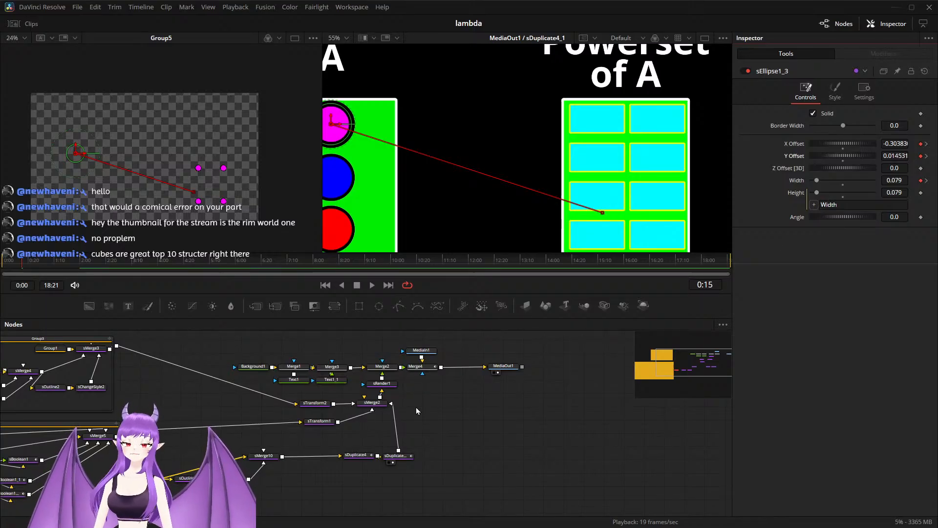
Step: Try removing only sEllipse1_3's X Offset key at 0:15, and undo the removal
right_click(921, 145)
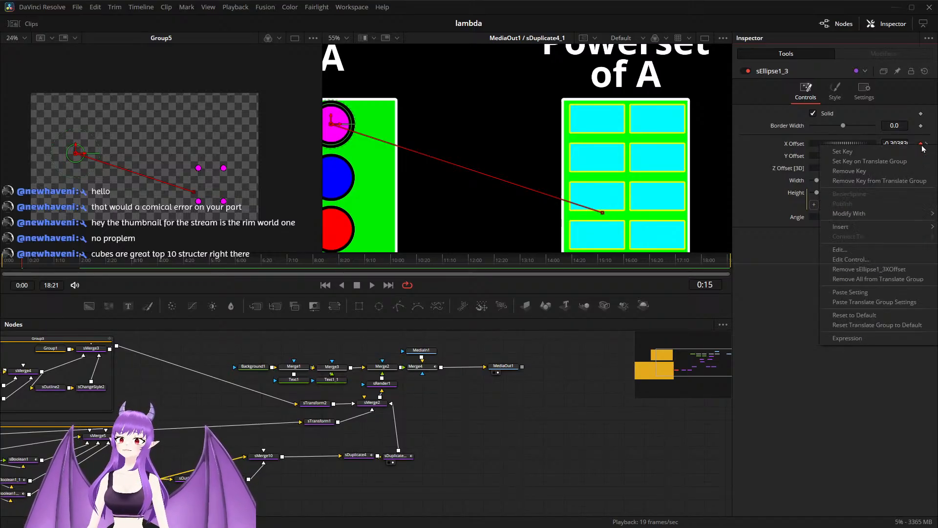
left_click(892, 174)
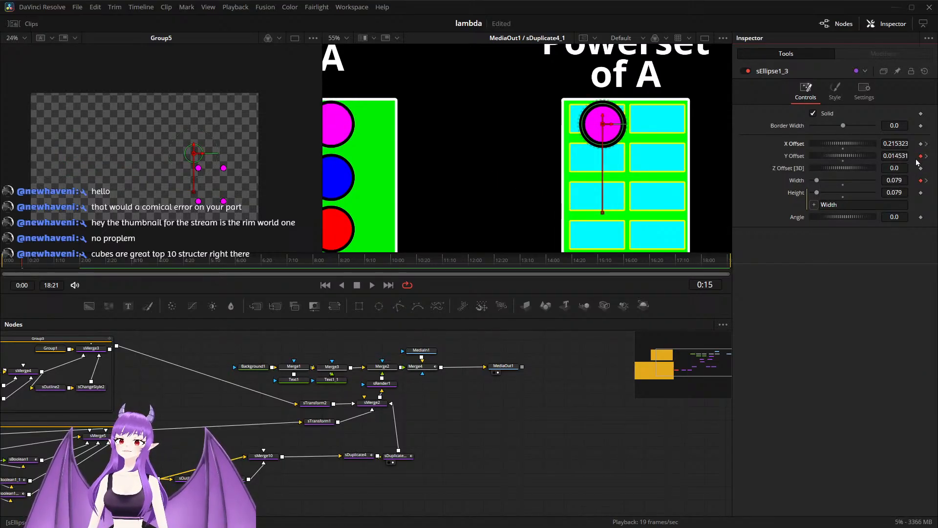
key("ctrl+z")
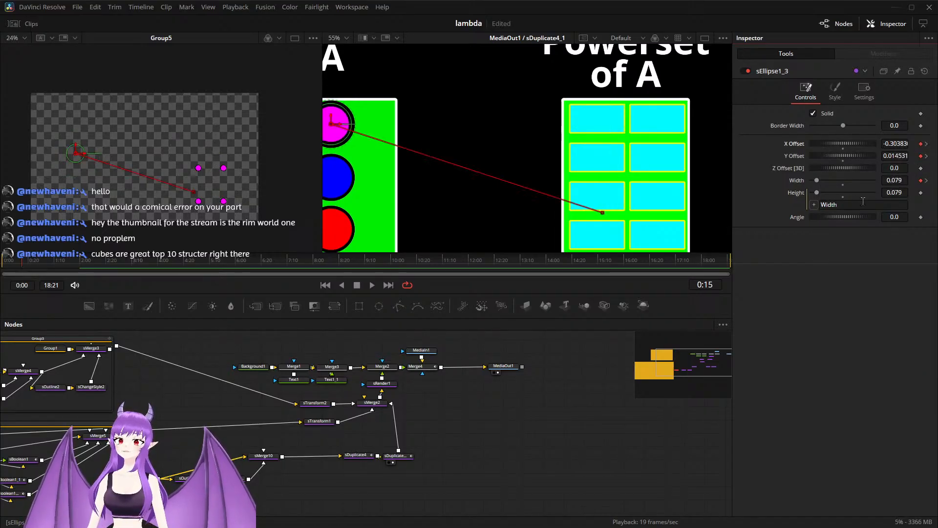
Step: Remove the animation from sEllipse1_3's X Offset, Y Offset and Width, keeping their values at 0:15
right_click(922, 149)
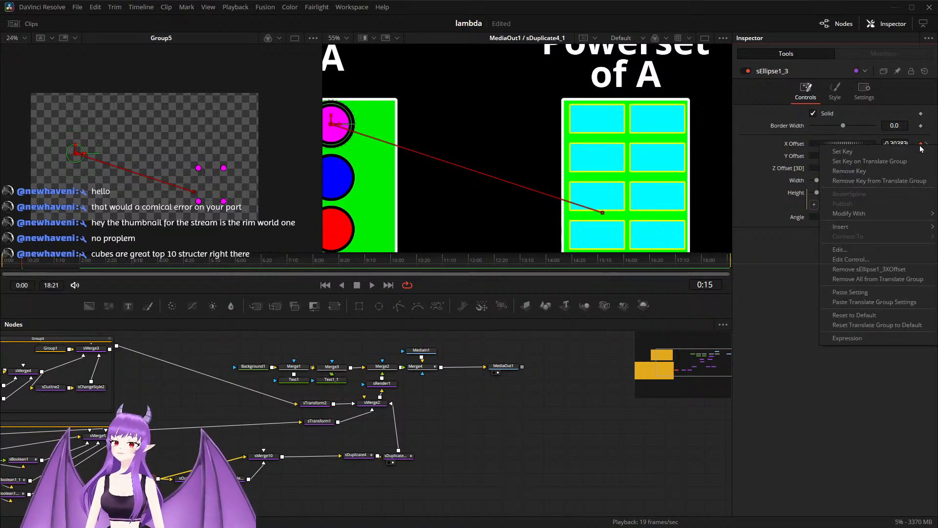
left_click(898, 269)
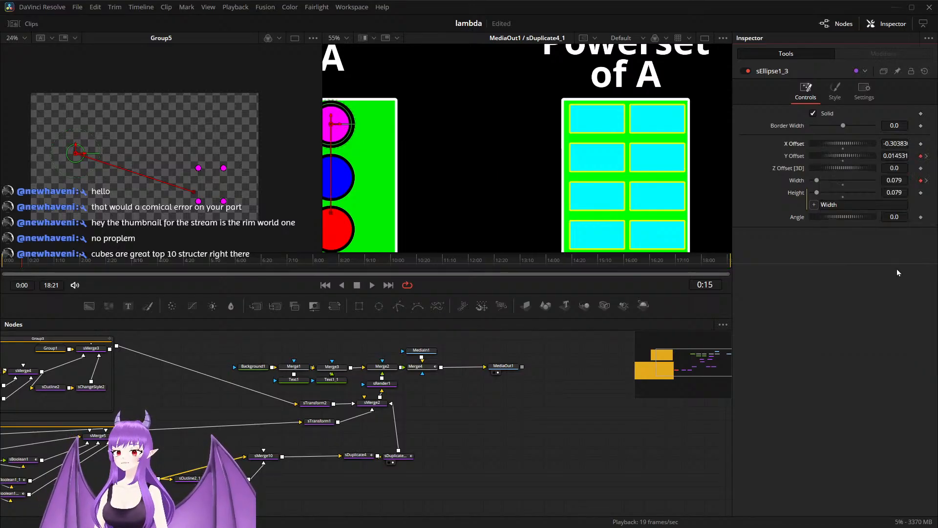
right_click(922, 163)
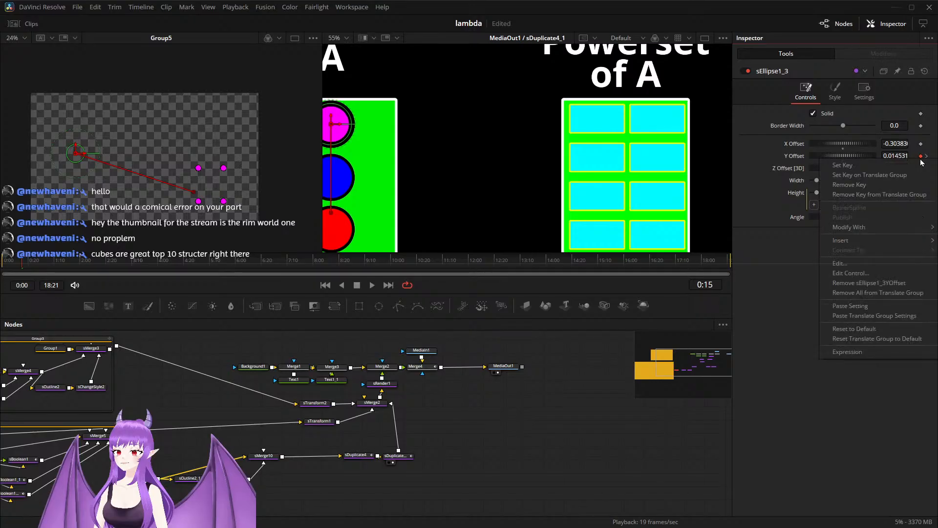
left_click(897, 283)
right_click(921, 180)
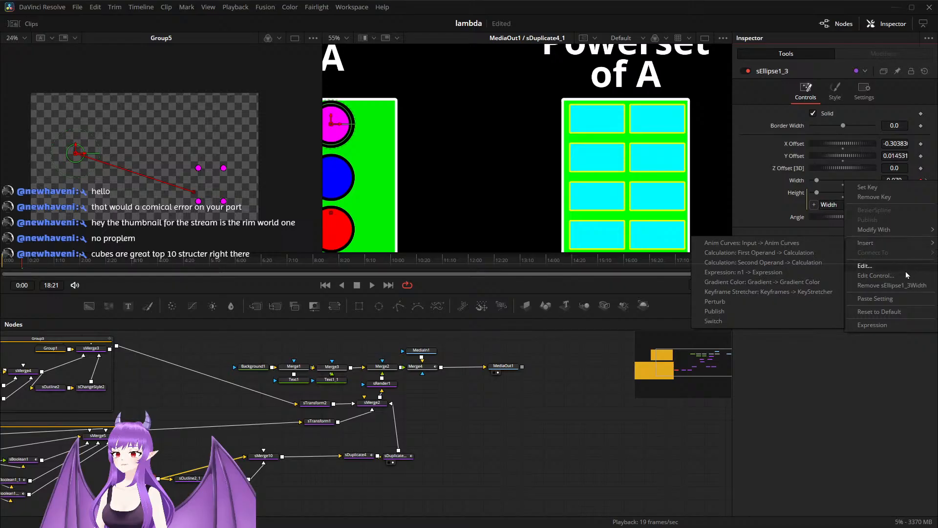
left_click(904, 289)
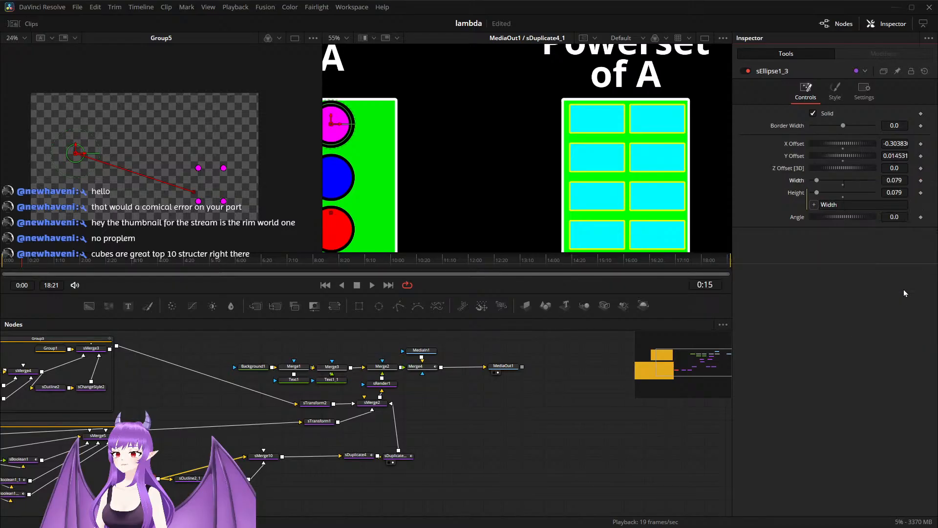
Step: Insert an sTransform node between sMerge10 and sDuplicate4
left_click(274, 458)
key("shift+space")
type("sx")
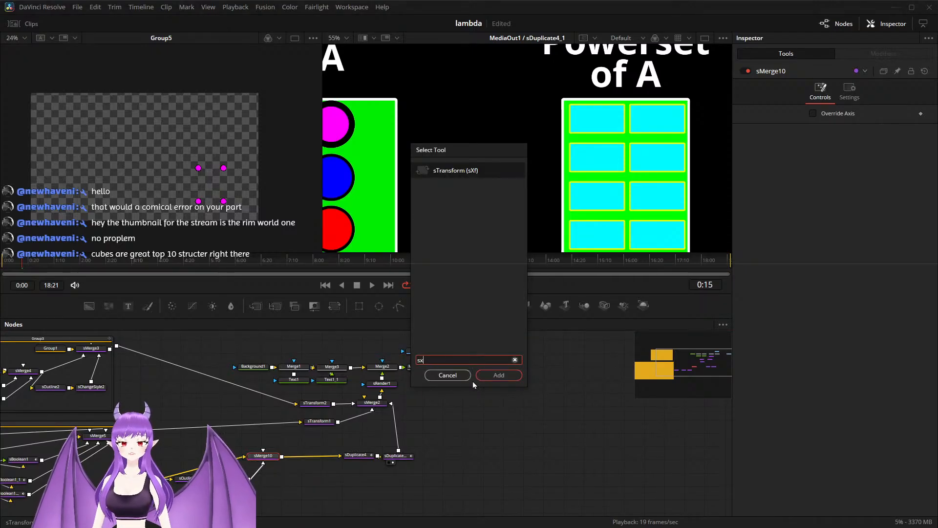
key("Return")
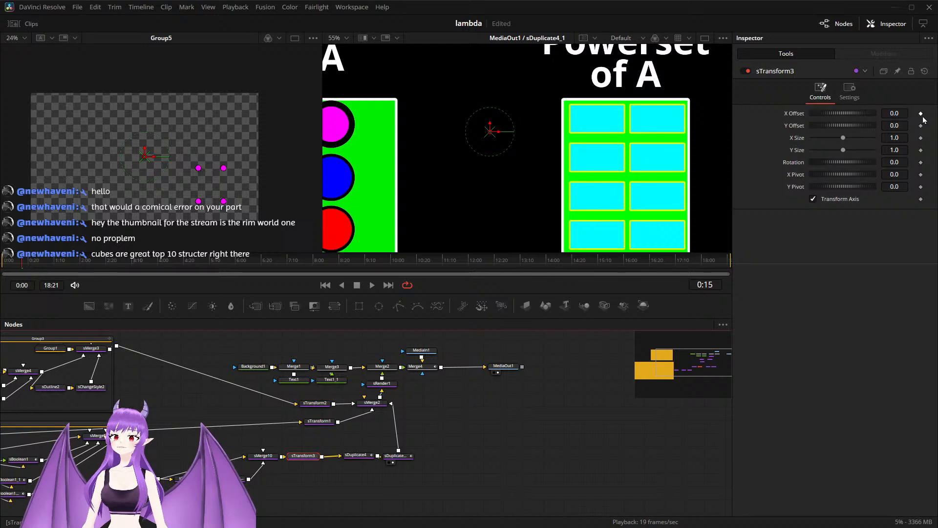
Step: Keyframe sTransform3's X Offset, Y Offset and X Size at 0:15, and drive its Y Size with the expression XSize
left_click(921, 138)
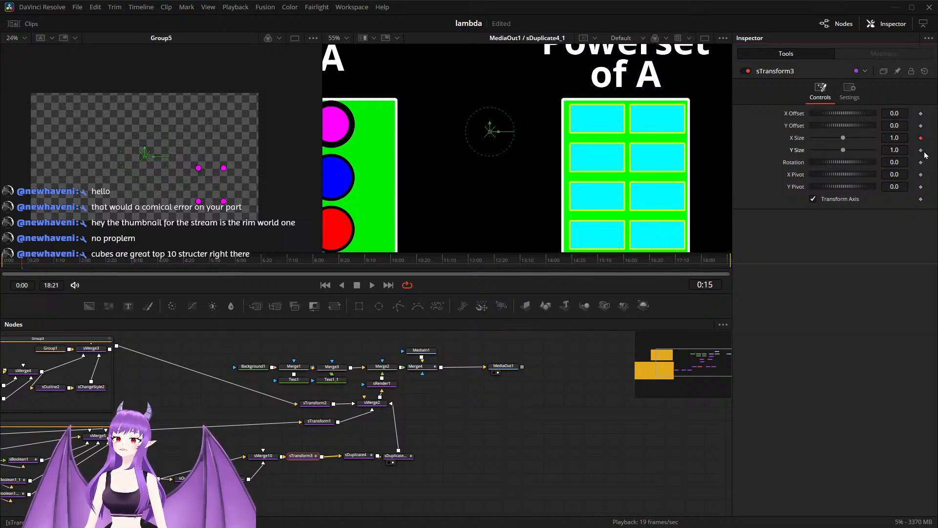
key("BackSpace")
key("BackSpace")
key("BackSpace")
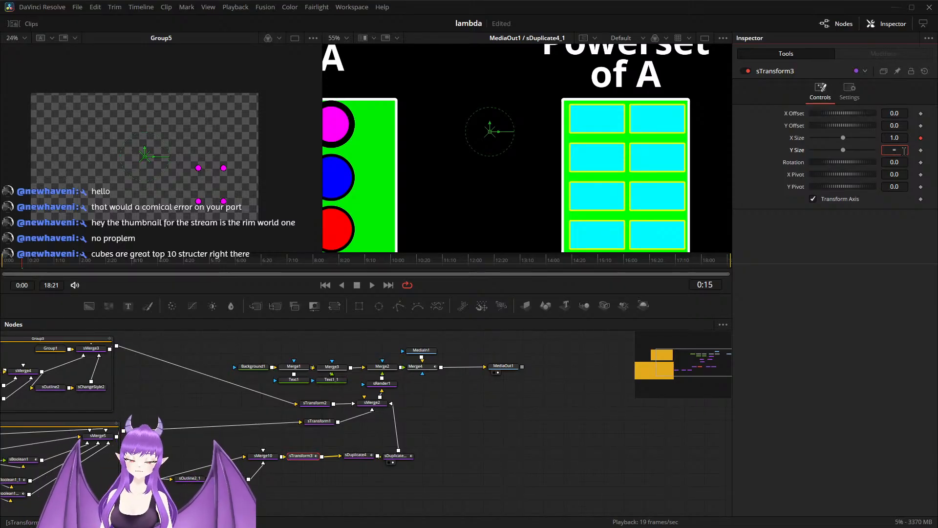
type("=")
key("Return")
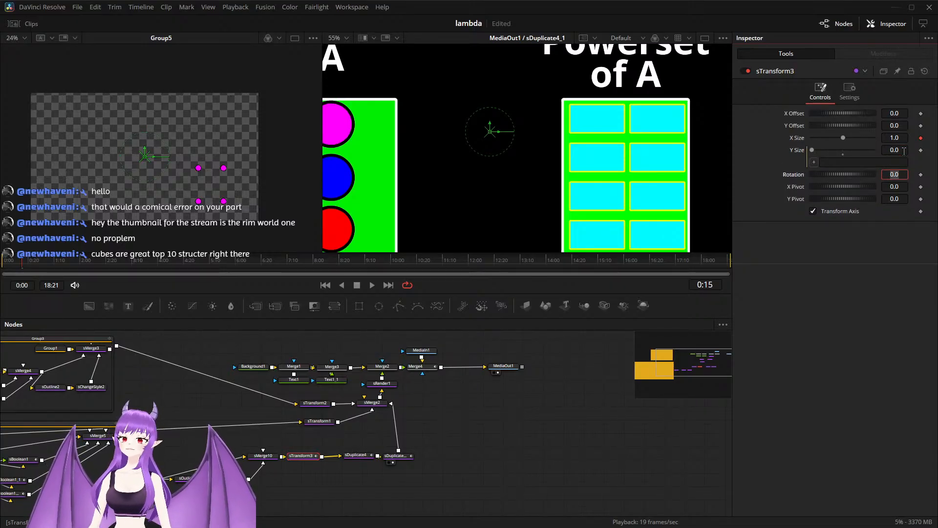
left_click_drag(813, 163, 800, 141)
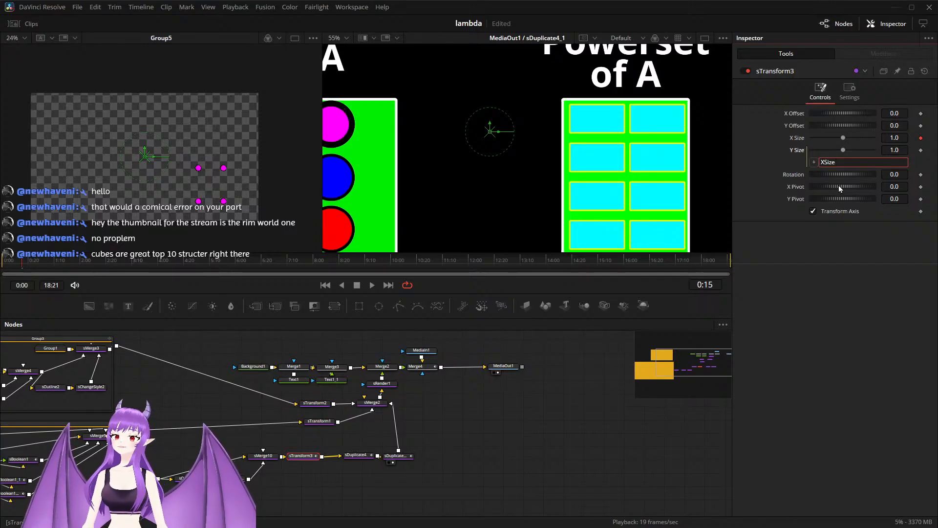
left_click(921, 114)
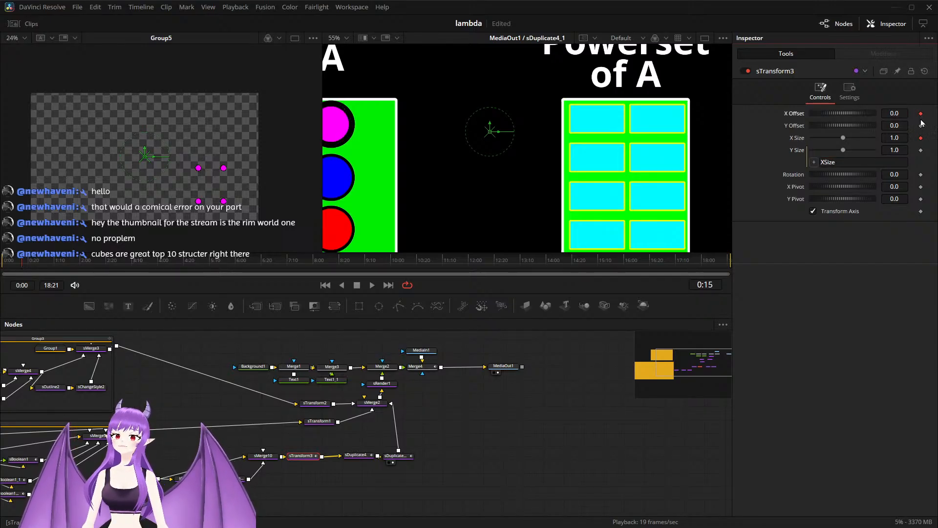
Step: Go to sDuplicate4's keyframe at 2:00 and move sTransform3 to an X Offset of about 0.526 and a Y Offset of about -0.184
left_click(360, 455)
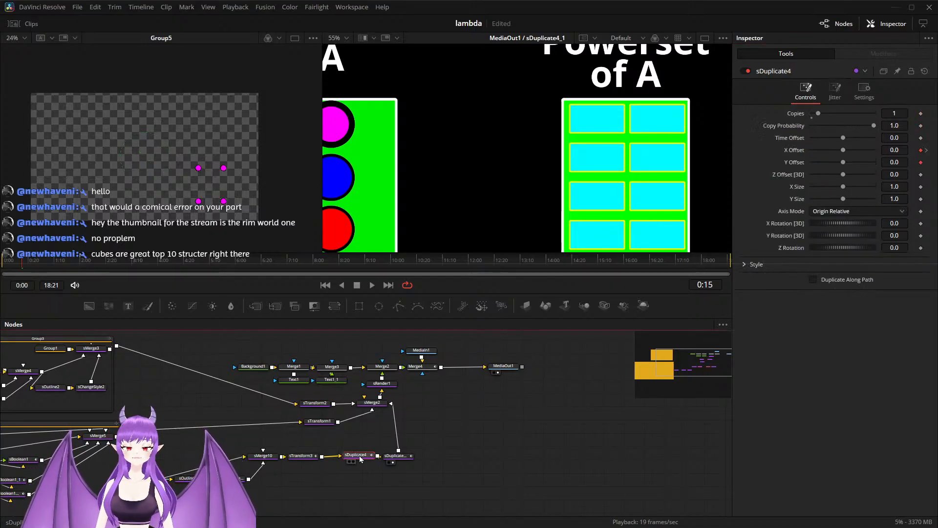
left_click(927, 151)
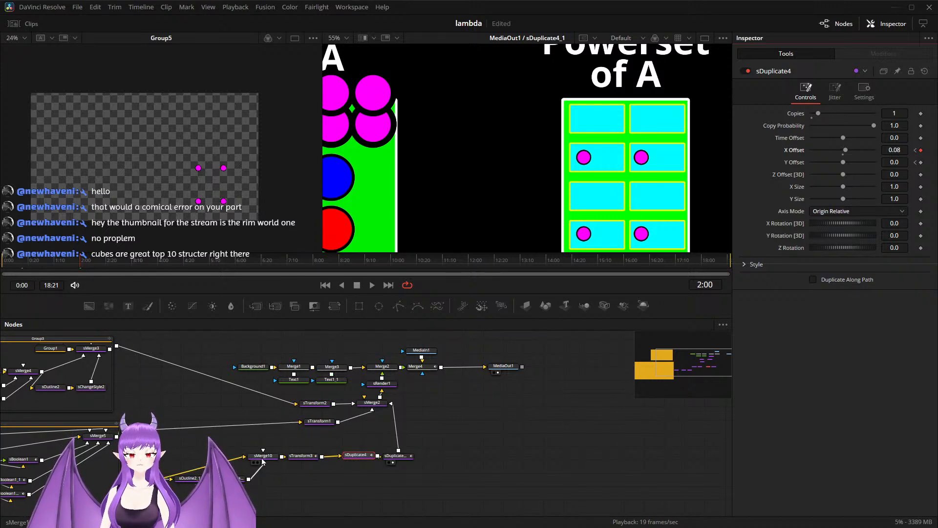
left_click(301, 455)
left_click_drag(497, 133, 699, 221)
scroll(679, 223, "down", 2)
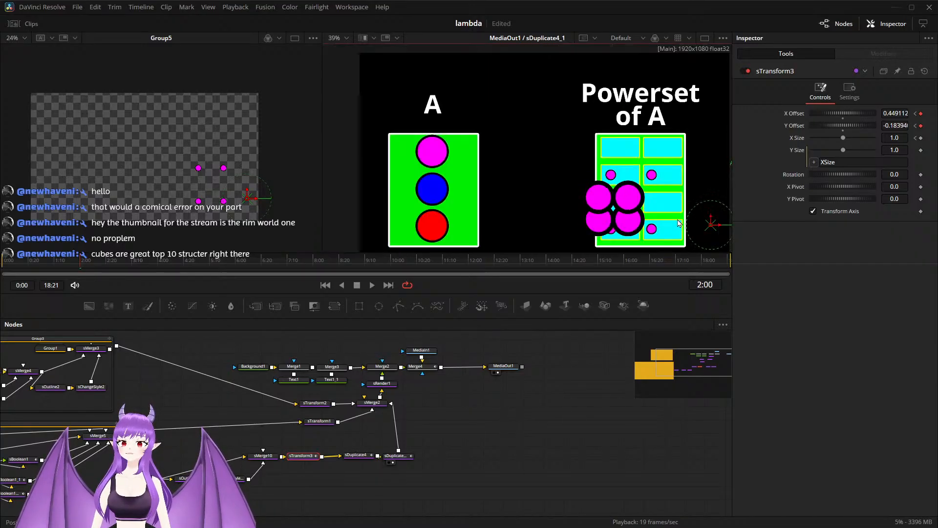
left_click_drag(731, 229, 748, 225)
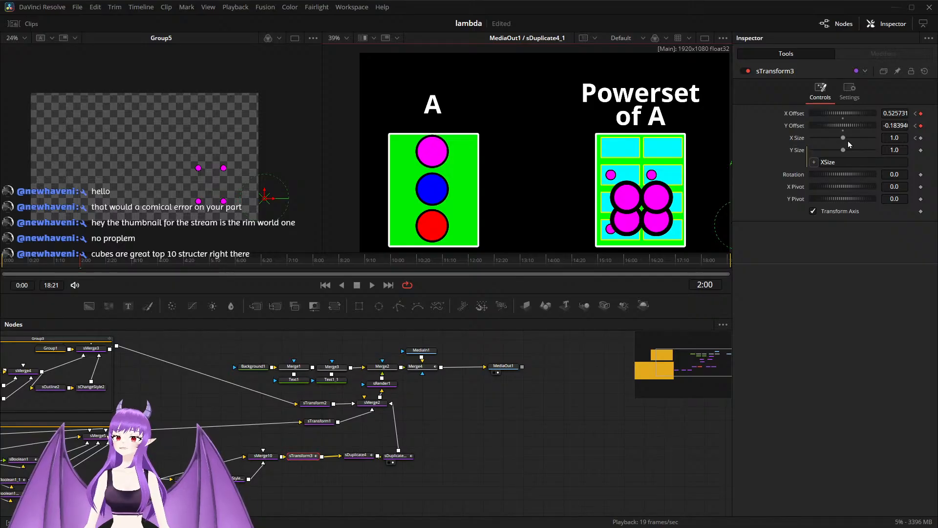
Step: Shrink sTransform3's X Size to 0.33 at 2:00 and reposition it to about 0.289 X Offset and -0.154 Y Offset
left_click_drag(844, 138, 824, 144)
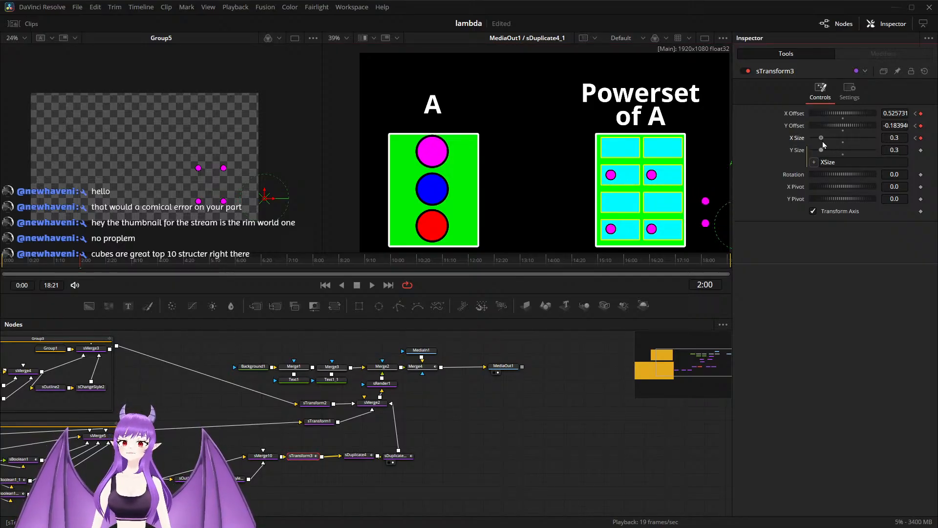
scroll(713, 226, "down", 2)
left_click(711, 218)
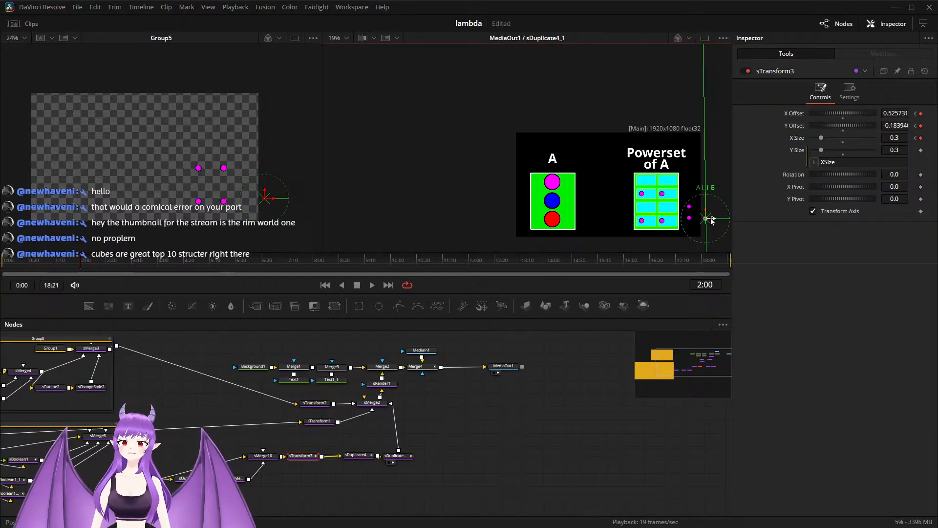
left_click_drag(715, 223, 650, 210)
scroll(679, 219, "up", 2)
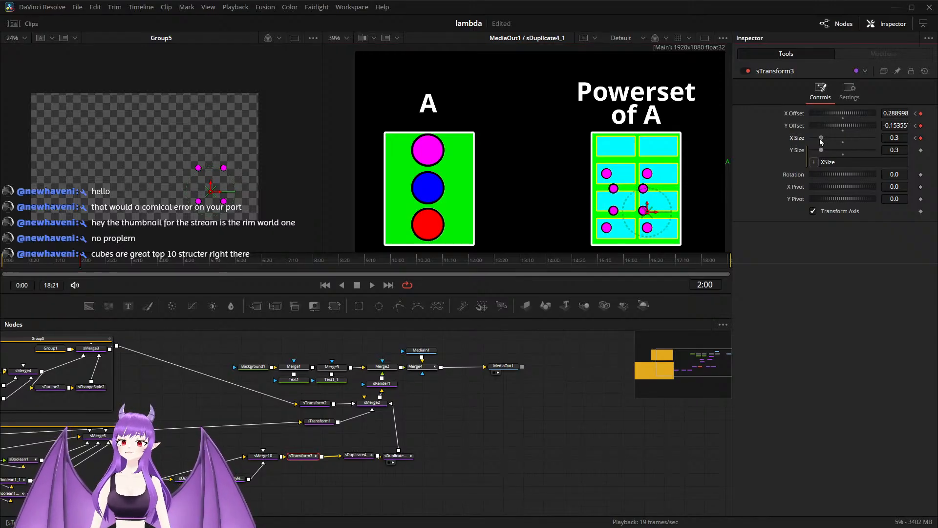
left_click_drag(821, 142, 821, 141)
Step: Widen the horizontal spacing of the circle copies at 2:00 by setting sDuplicate4's X Offset to 0.116
left_click(358, 455)
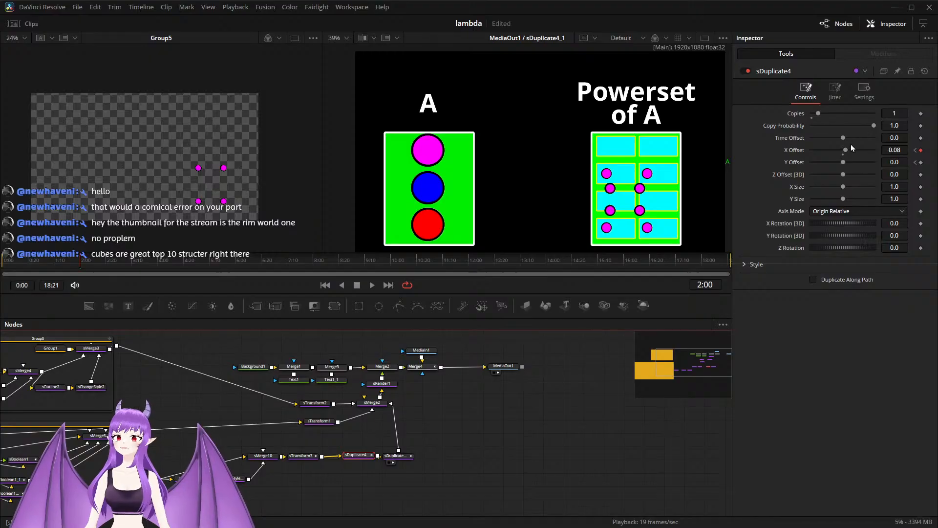
left_click_drag(846, 150, 847, 151)
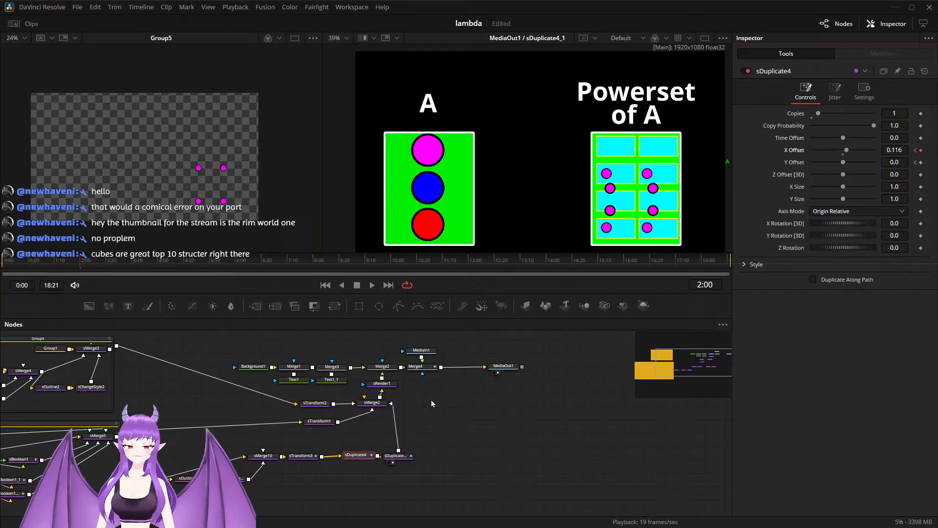
left_click(391, 459)
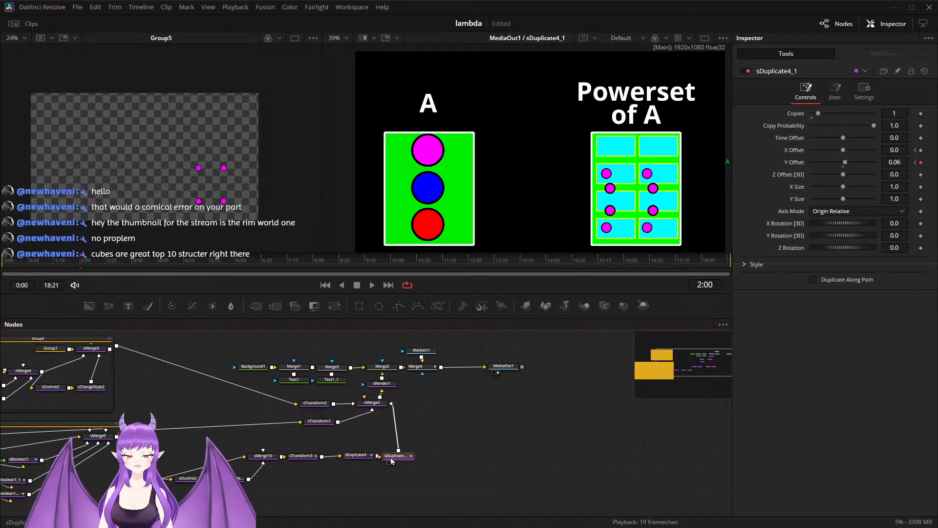
Step: Fine-tune sTransform3 at 2:00 to an X Size of 0.34 and an X Offset of about 0.281, matching the existing Powerset dots
left_click(302, 456)
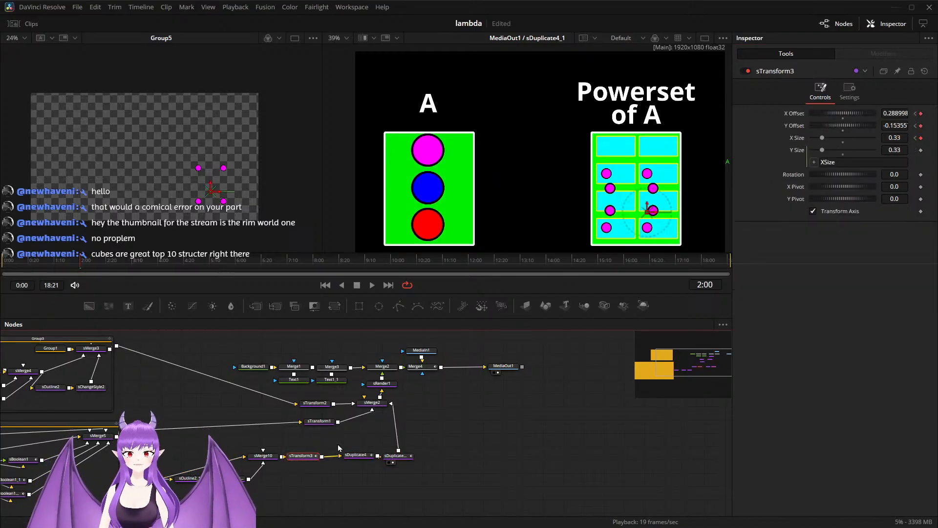
left_click_drag(656, 216, 652, 218)
scroll(651, 216, "up", 3)
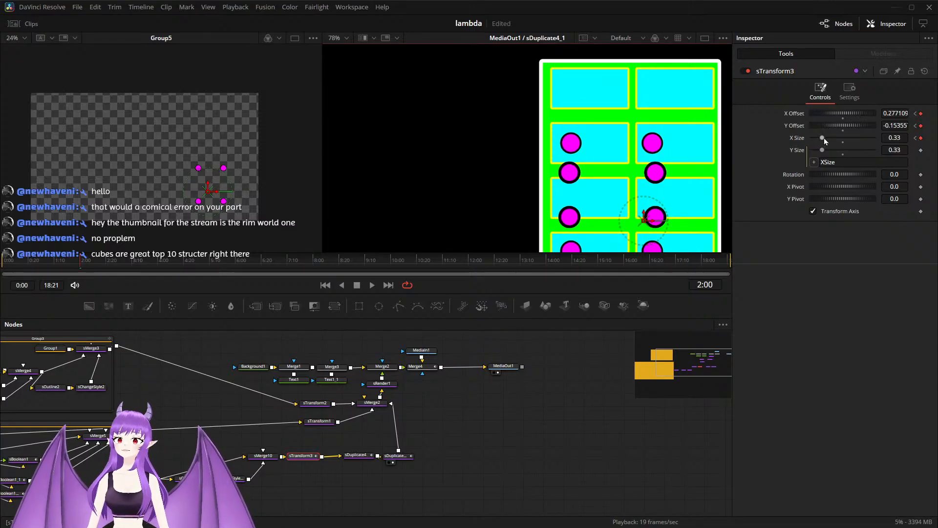
left_click_drag(824, 137, 823, 137)
left_click_drag(653, 226, 643, 229)
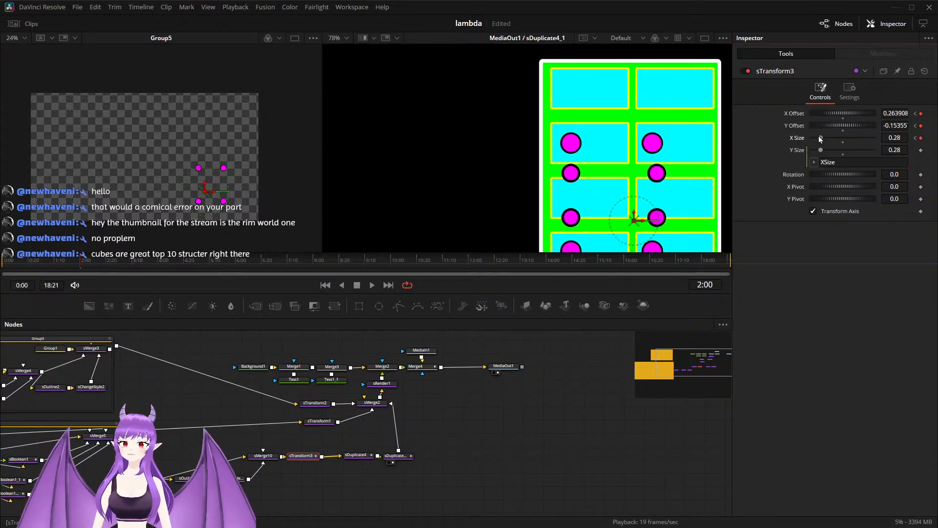
left_click_drag(820, 138, 822, 139)
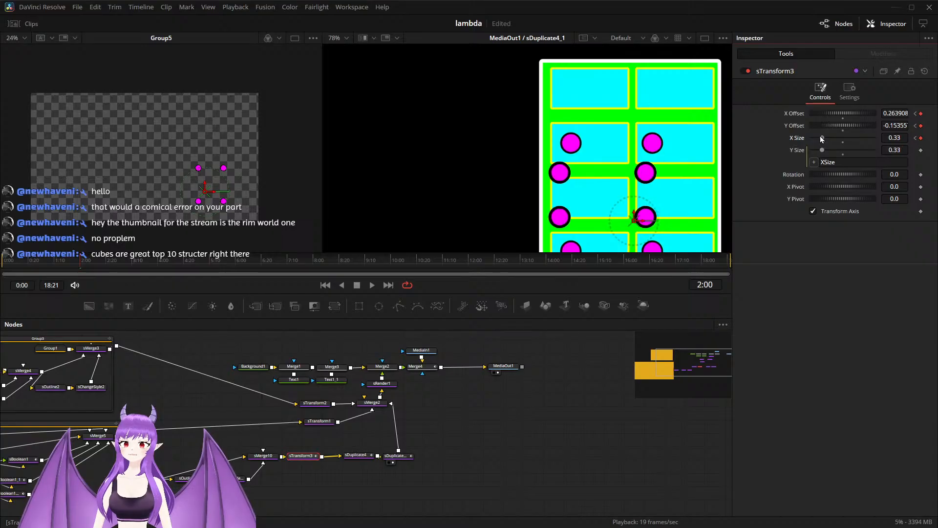
left_click_drag(643, 222, 652, 223)
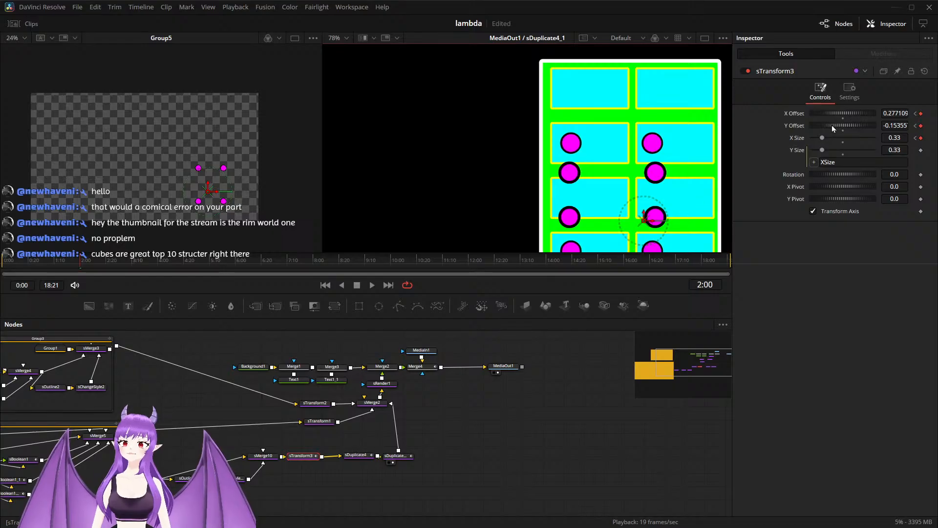
left_click_drag(822, 138, 826, 139)
left_click_drag(650, 224, 653, 225)
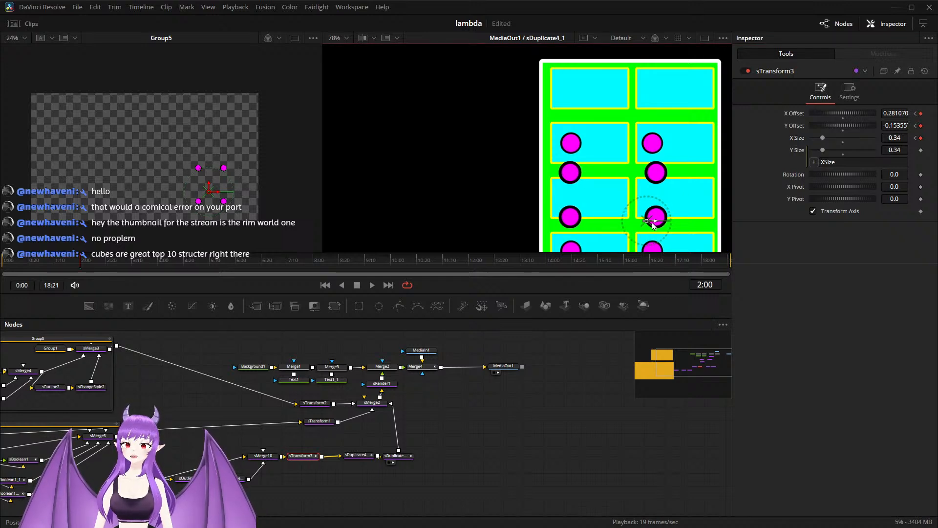
Step: Set sDuplicate4_1's Y Offset to 0.099 and lower sTransform3 to a Y Offset of about -0.2 at 2:00
left_click(393, 458)
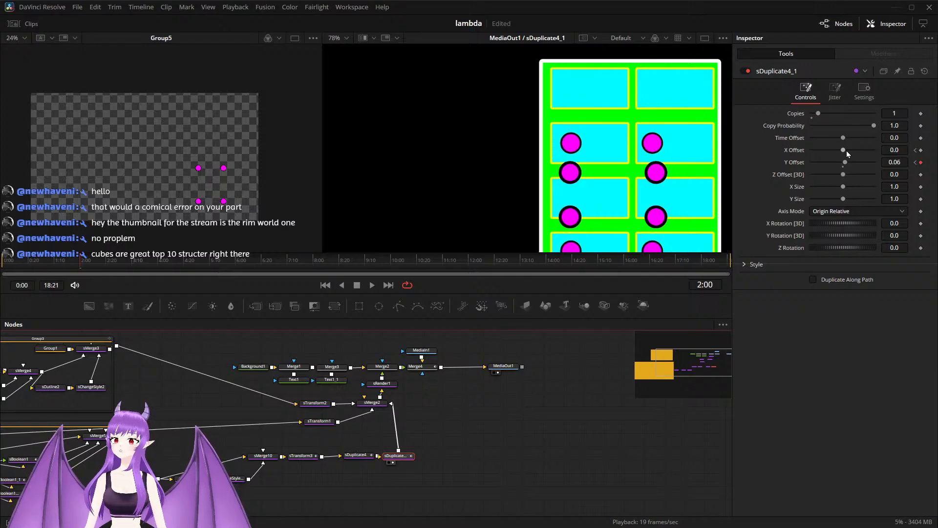
left_click_drag(845, 163, 854, 161)
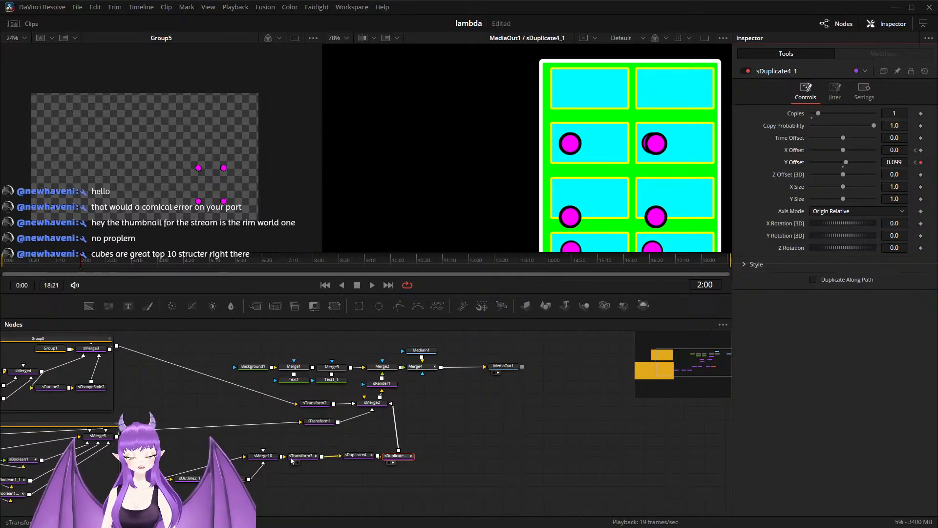
left_click(307, 457)
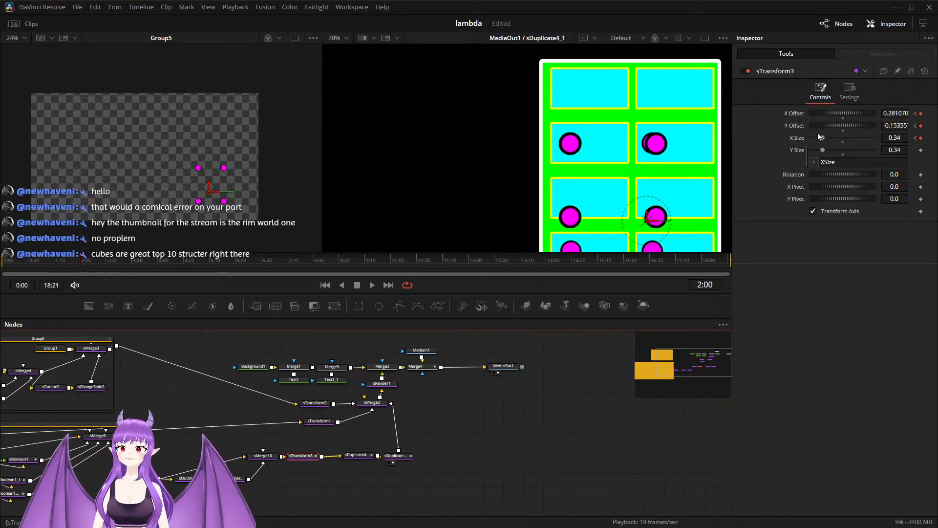
scroll(631, 210, "down", 2)
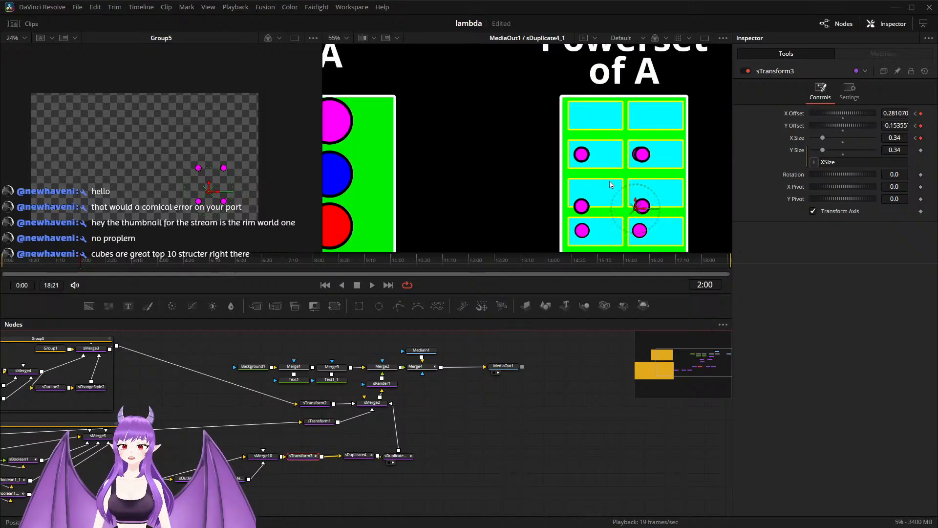
left_click_drag(633, 207, 626, 232)
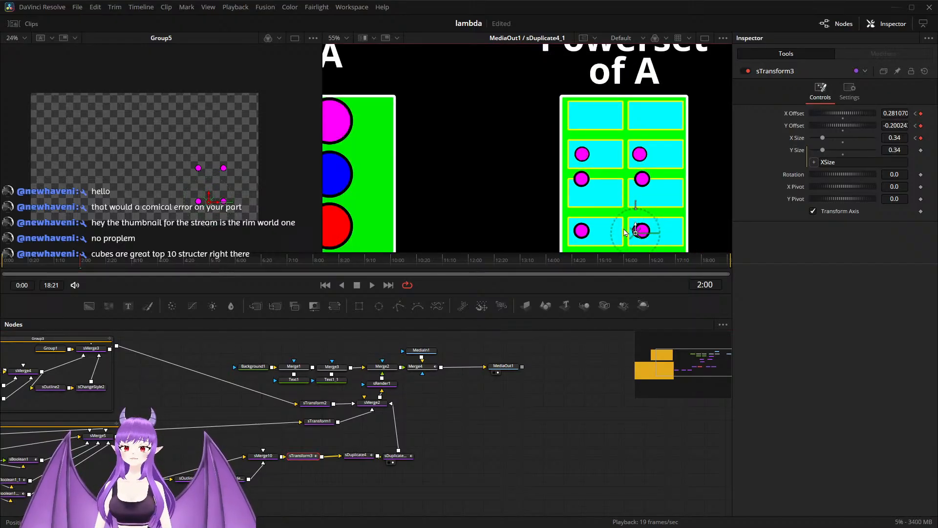
scroll(626, 232, "up", 3)
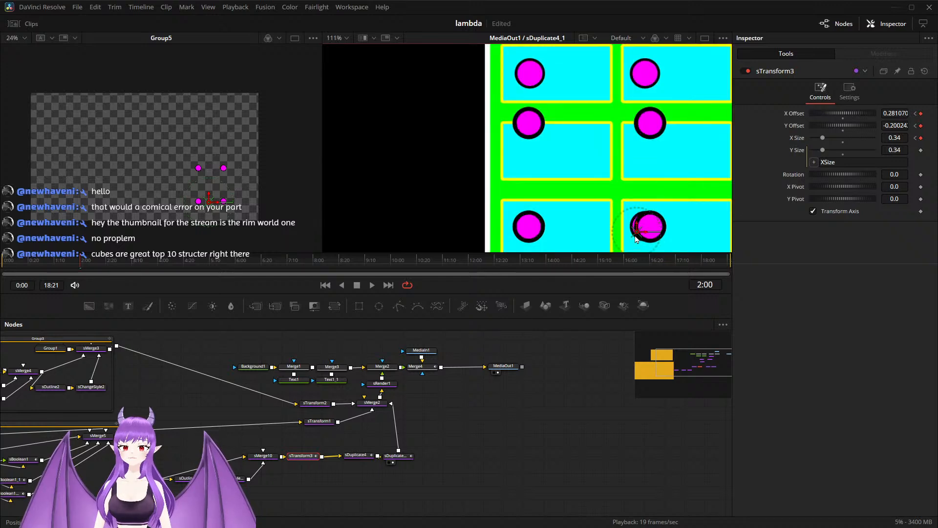
scroll(637, 239, "down", 2)
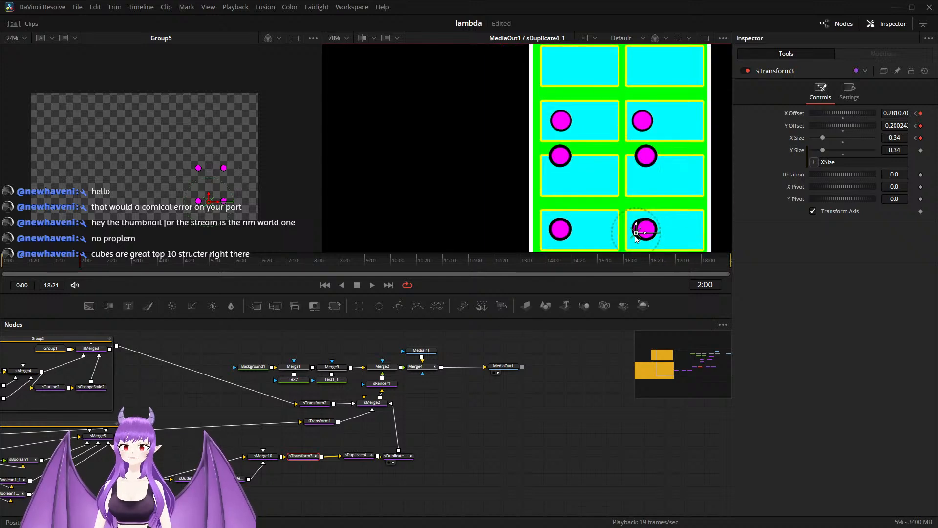
Step: Align the circle copies with their Powerset cells by setting sDuplicate4's X Offset to 0.112 and sDuplicate4_1's Y Offset to 0.145
left_click(363, 458)
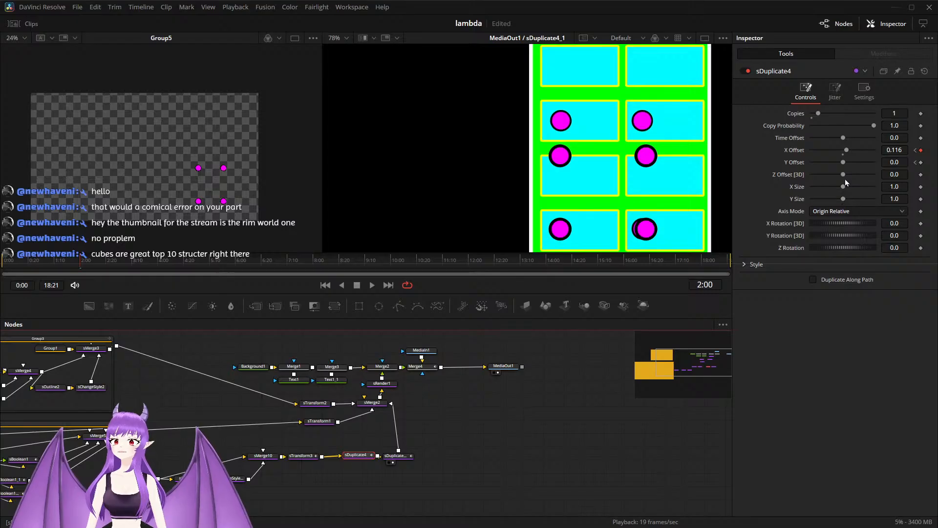
left_click_drag(846, 151, 845, 151)
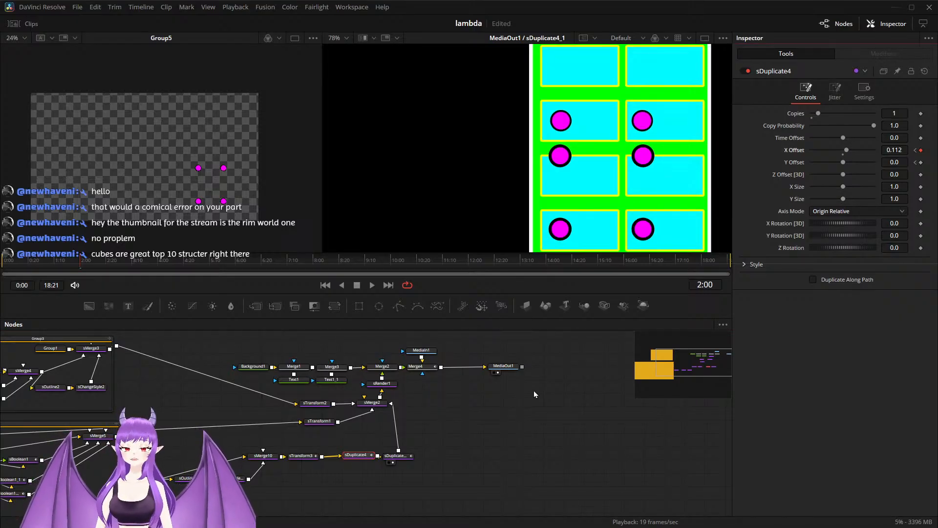
left_click(395, 456)
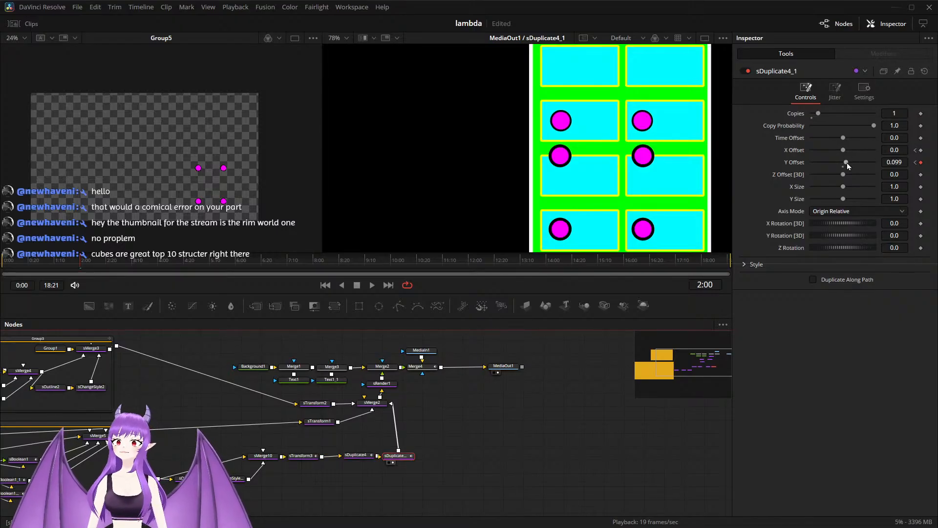
left_click_drag(848, 166, 862, 155)
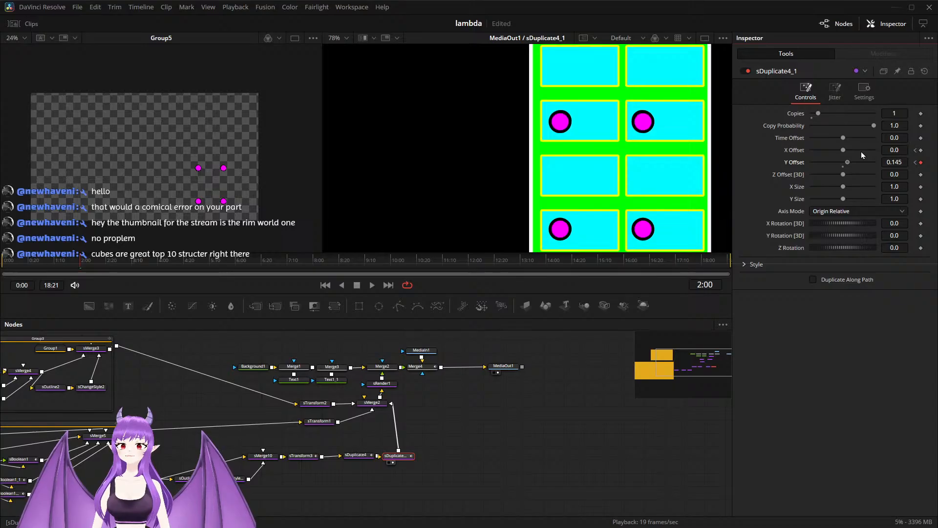
Step: Play the circle animation from 0:15 to check the movement from set A into the Powerset cells
scroll(580, 157, "down", 3)
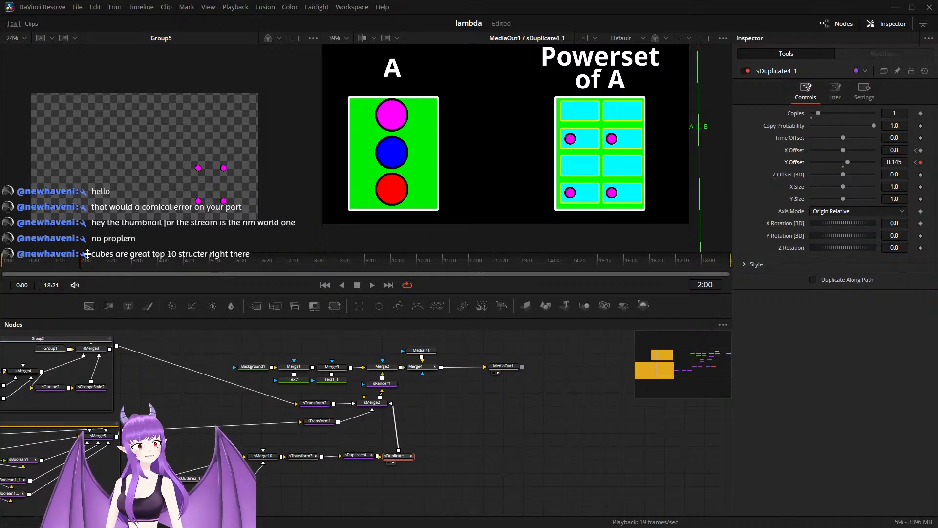
left_click_drag(81, 263, 23, 262)
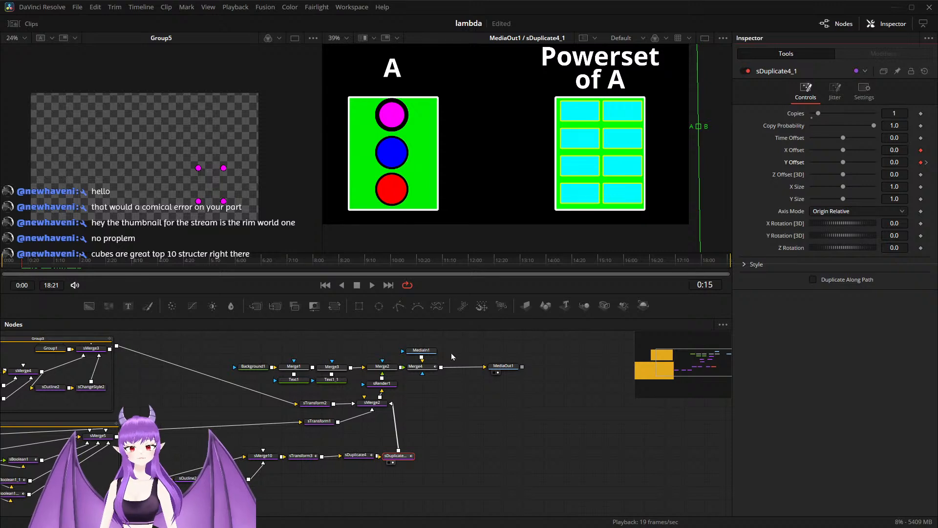
key("space")
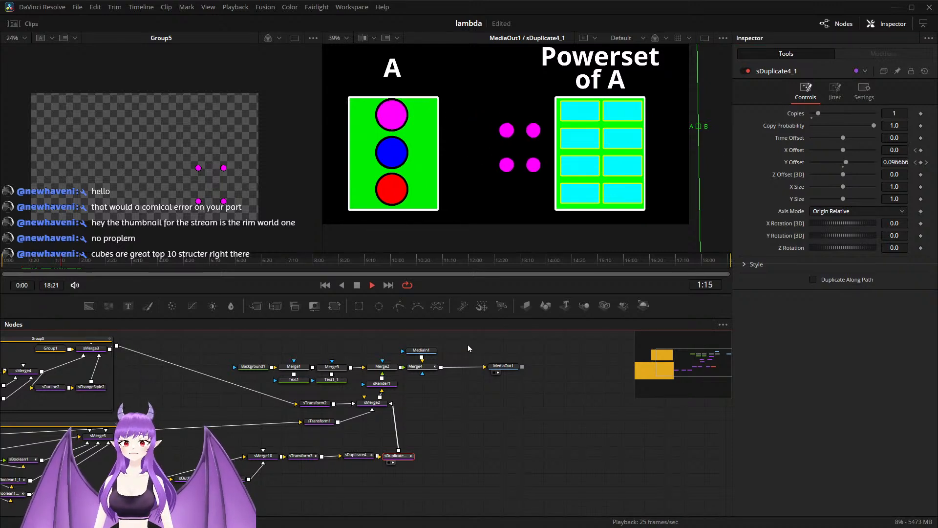
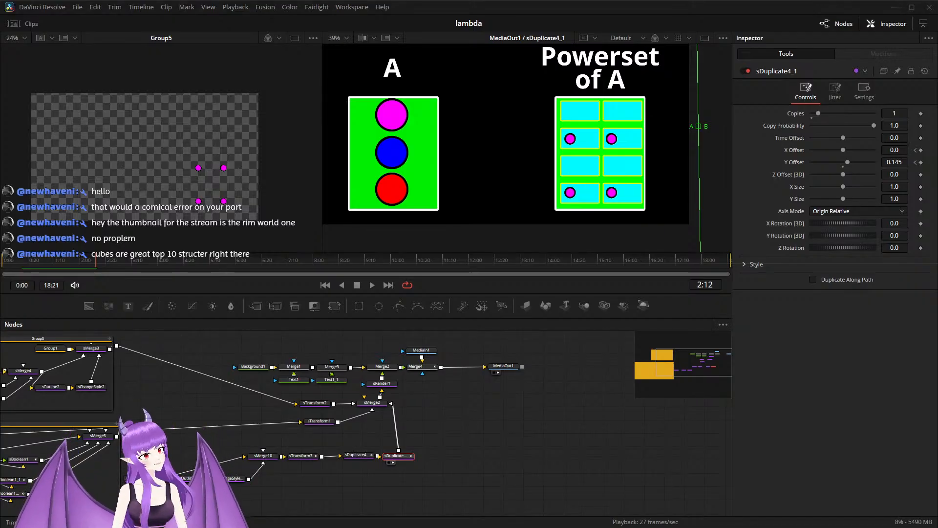
Step: Play the animation from the start to check the circles' movement, ending with the playhead near 2:02
left_click(325, 285)
left_click(372, 286)
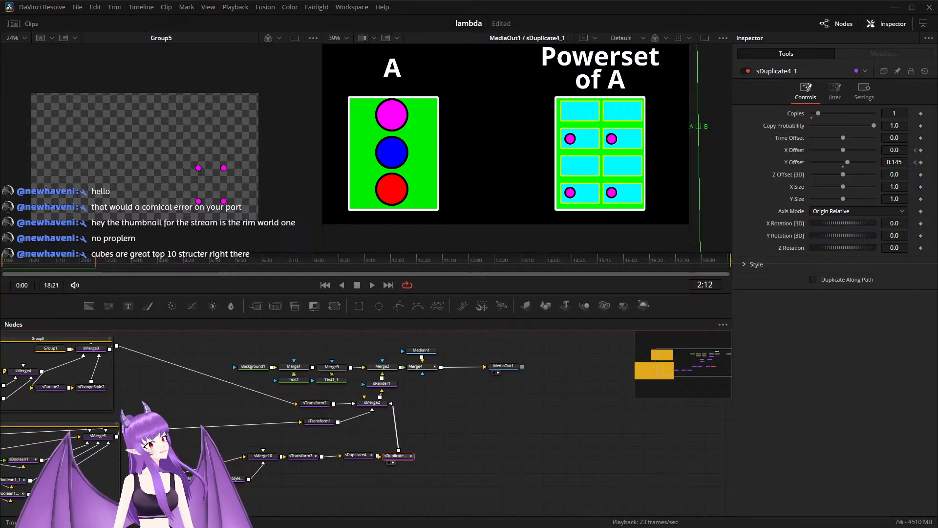
left_click_drag(101, 261, 83, 261)
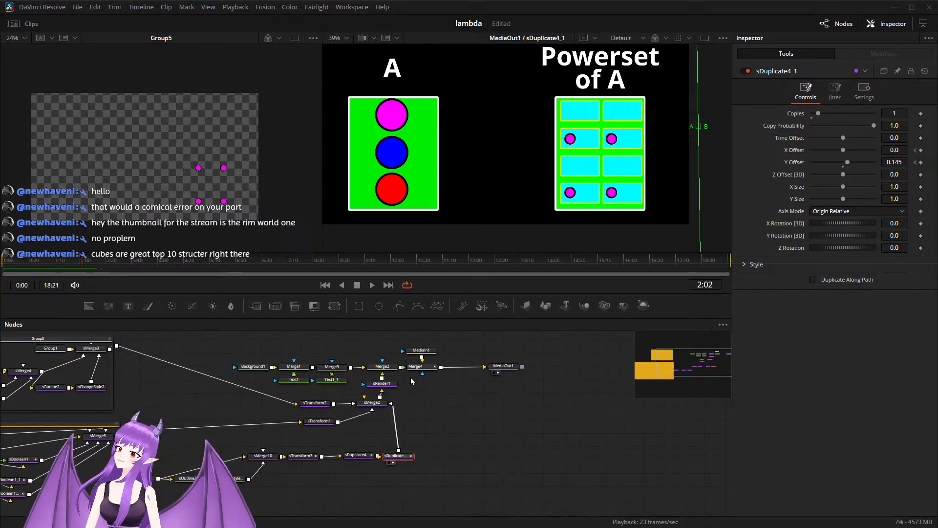
Step: Inspect sBoolean1's settings in the Powerset group with the playhead at 2:00
scroll(338, 432, "down", 2)
left_click_drag(274, 438, 477, 402)
scroll(311, 421, "up", 4)
scroll(311, 422, "up", 2)
left_click(353, 406)
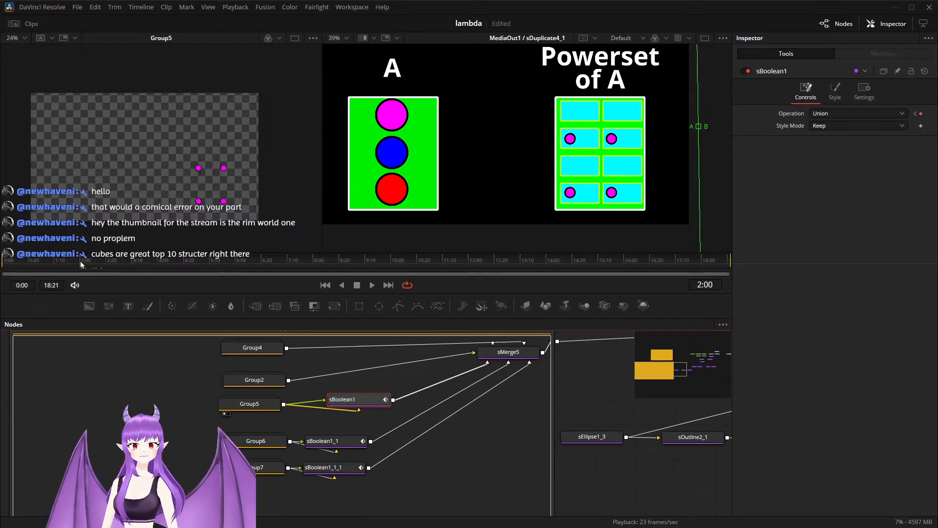
left_click(77, 266)
mouse_move(76, 266)
left_mouse_down()
mouse_move(49, 272)
mouse_move(82, 261)
left_mouse_up()
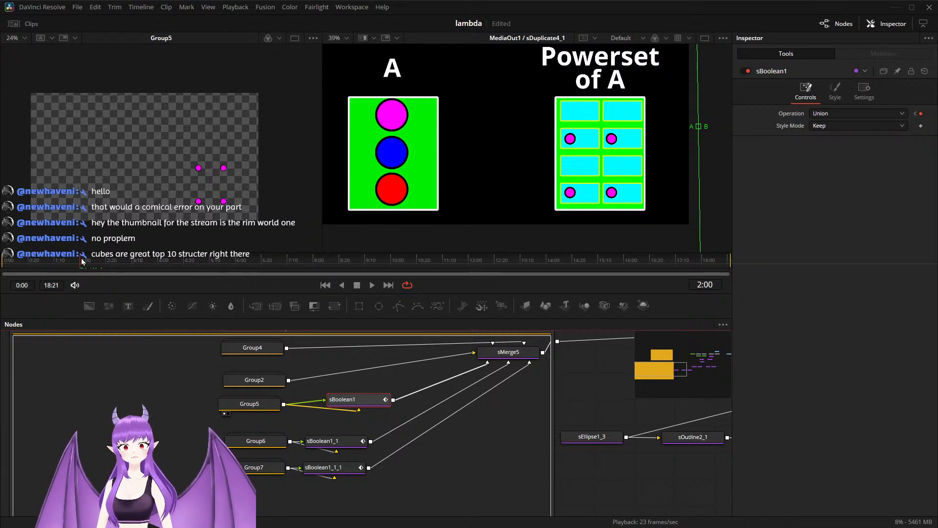
Step: Check the operation of sBoolean1_1 and display Group6 in the first viewer
left_click(331, 441)
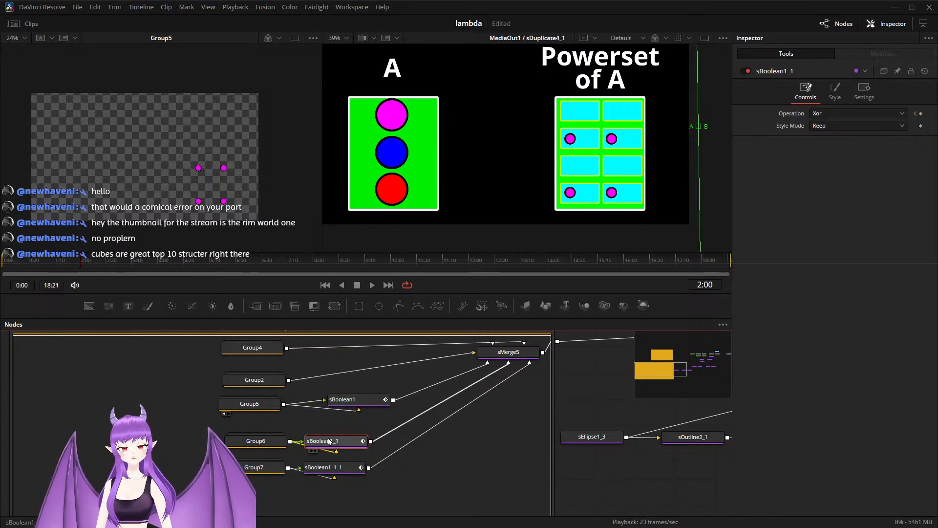
left_click(268, 443)
key("1")
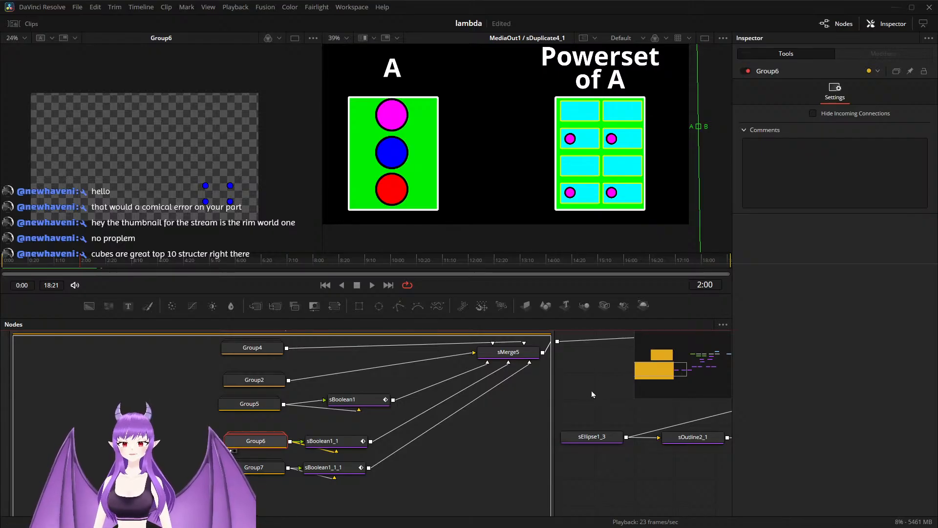
Step: Group the magenta circle's animation nodes, from sEllipse1_3 through sDuplicate4_1, into a single group
scroll(590, 390, "down", 2)
left_click_drag(603, 392, 313, 407)
scroll(268, 447, "down", 2)
left_click_drag(513, 491, 462, 485)
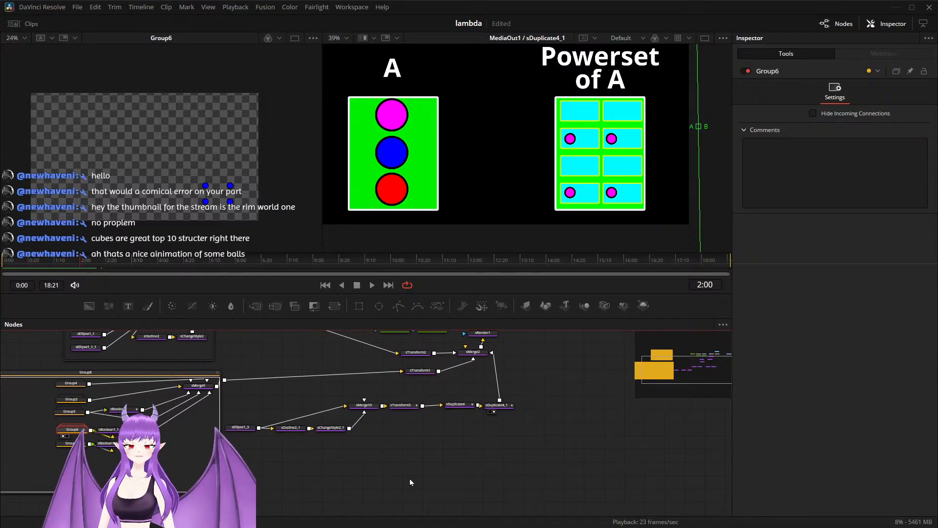
scroll(384, 477, "up", 2)
left_click_drag(174, 365, 569, 435)
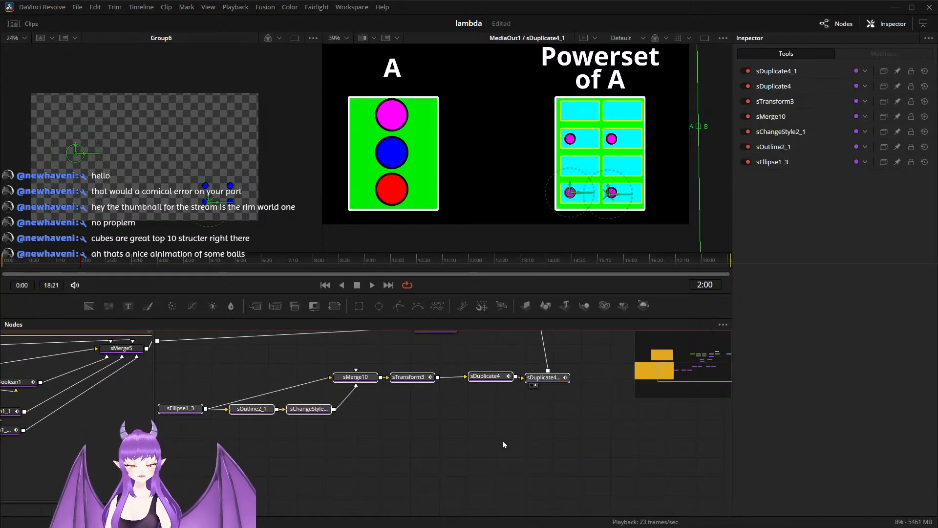
key("ctrl+g")
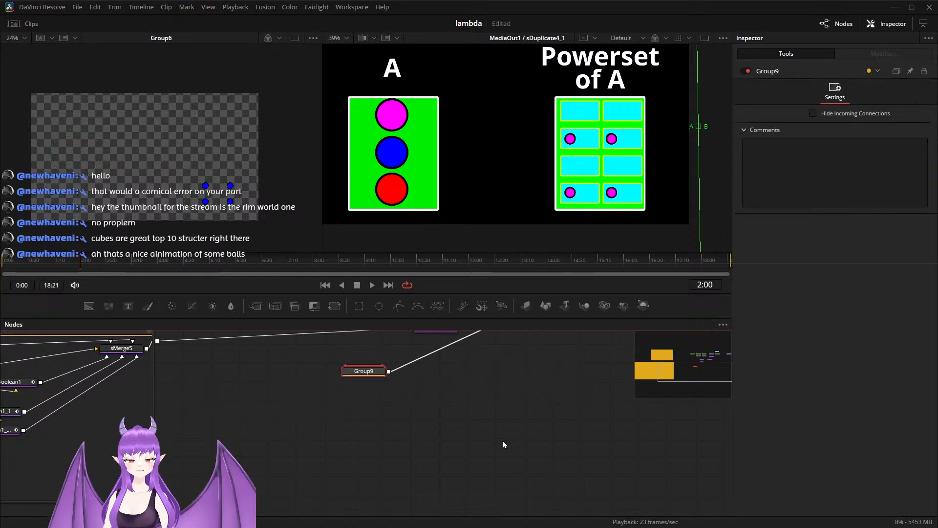
Step: Move the new group closer to the Powerset nodes and rename it purple_ball_animation
left_click_drag(375, 372, 297, 374)
key("F2")
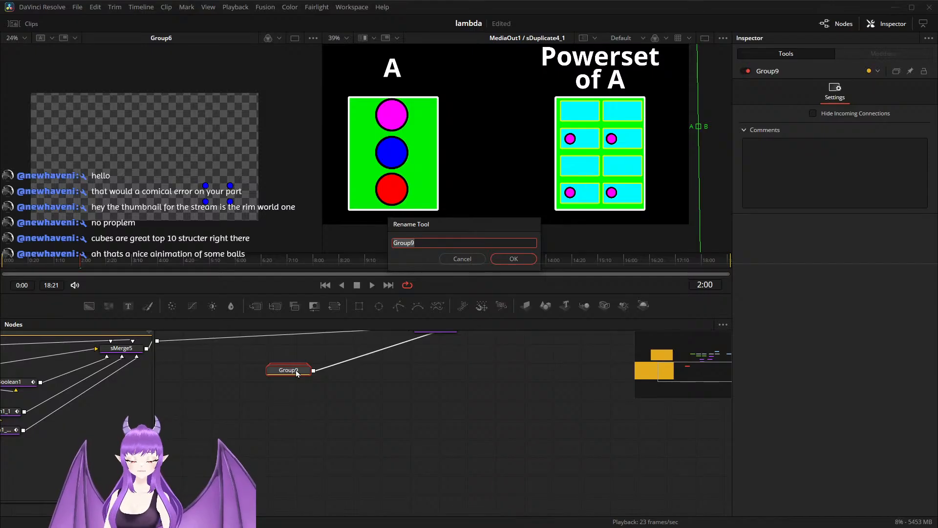
type("purp")
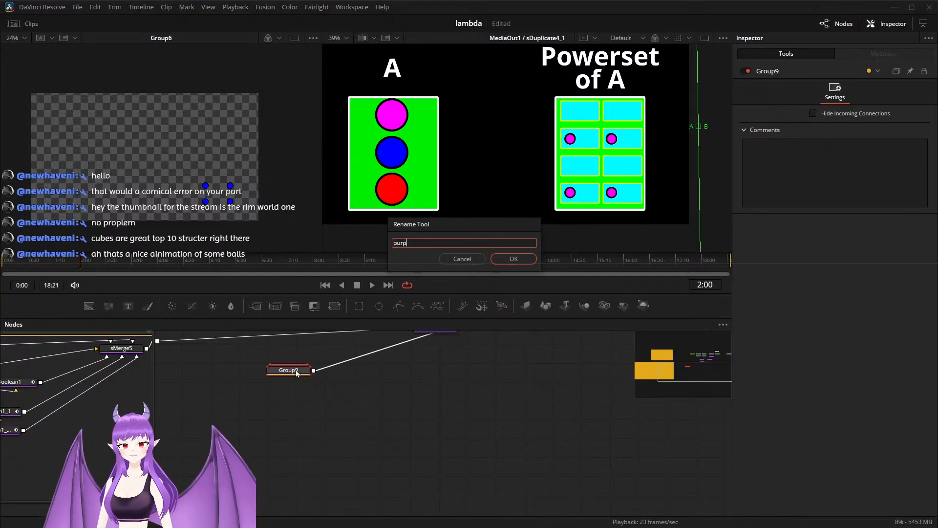
type("le_ball_animation")
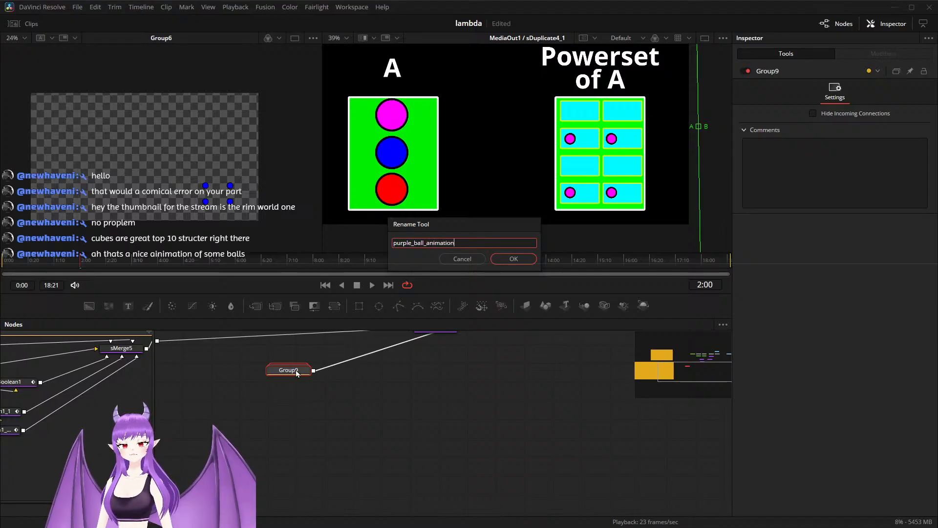
key("Return")
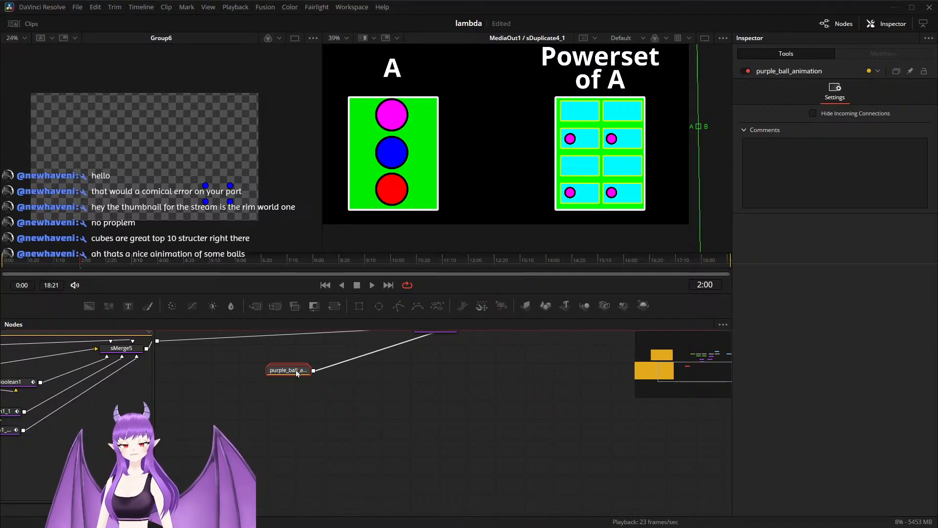
Step: Duplicate the purple_ball_animation group and place the copy directly below the original
key("ctrl+c")
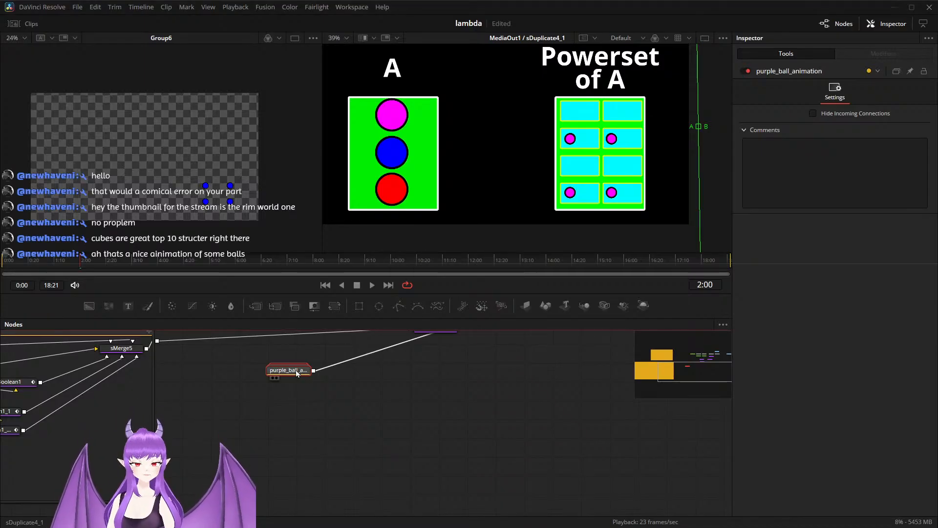
key("ctrl+v")
left_click_drag(303, 394, 299, 396)
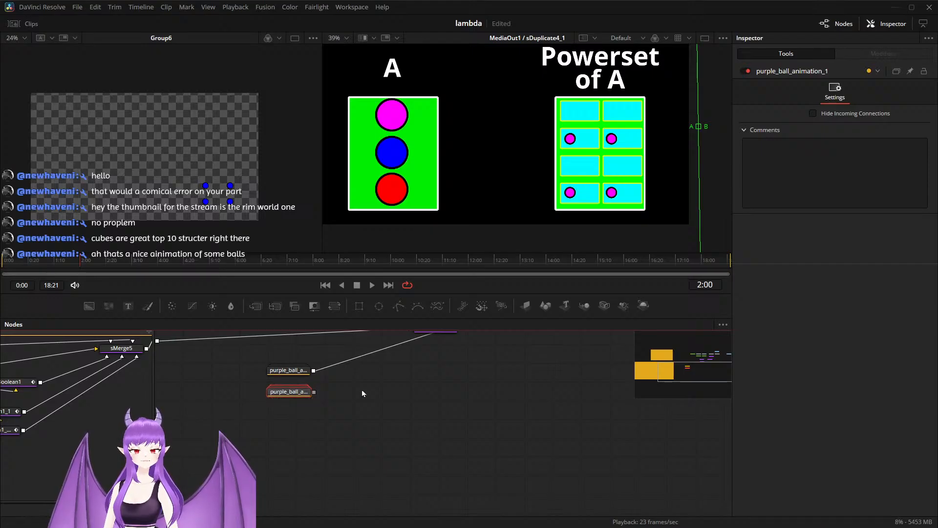
Step: Connect purple_ball_animation_1 to sMerge2 and reconnect sTransform2's output to the same merge
scroll(361, 389, "down", 3)
scroll(386, 407, "up", 3)
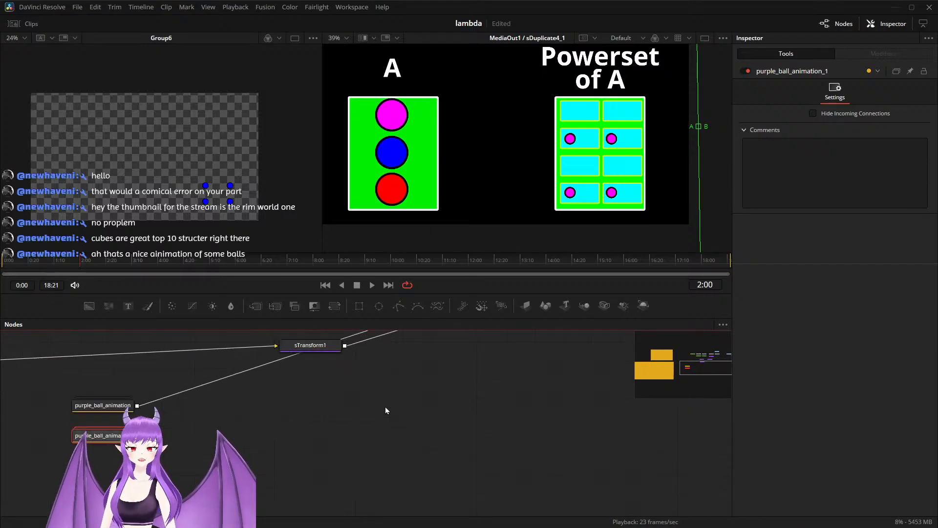
left_click_drag(325, 409, 325, 459)
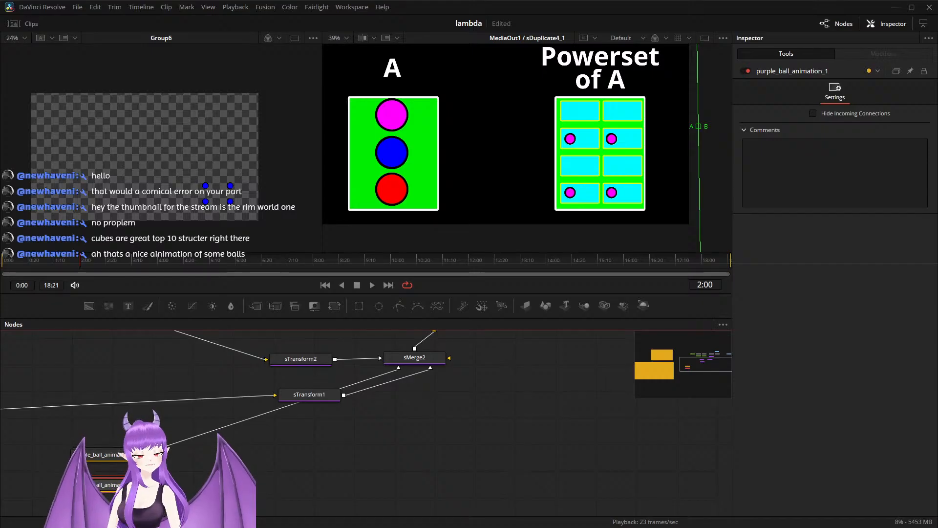
left_click_drag(132, 487, 371, 455)
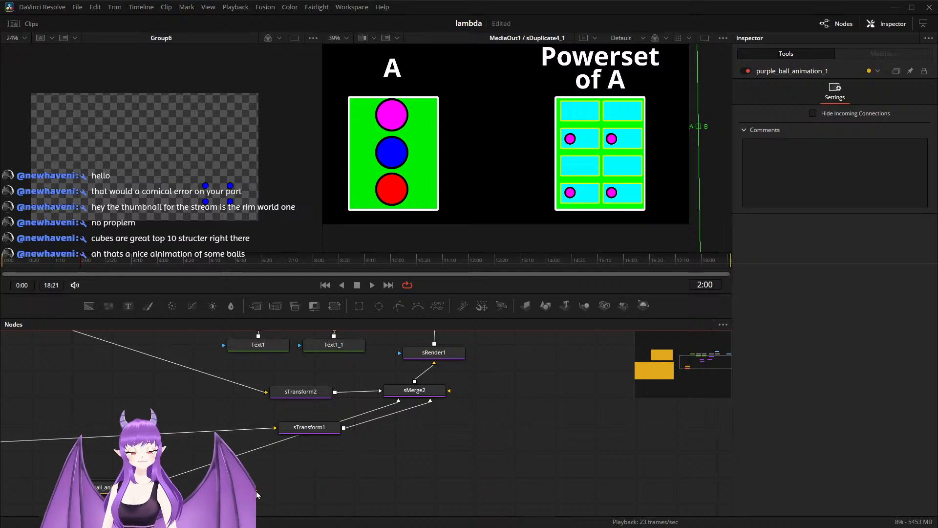
left_click_drag(149, 515, 380, 391)
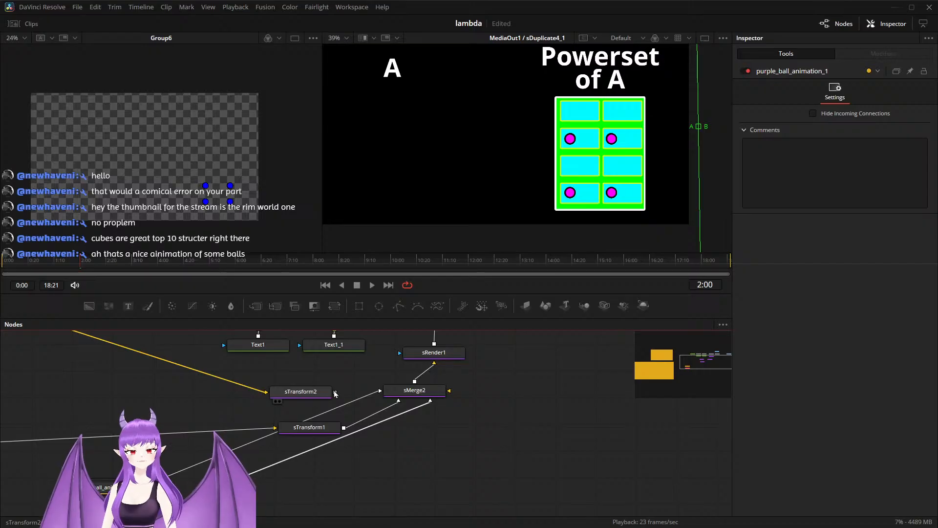
left_click_drag(335, 392, 380, 391)
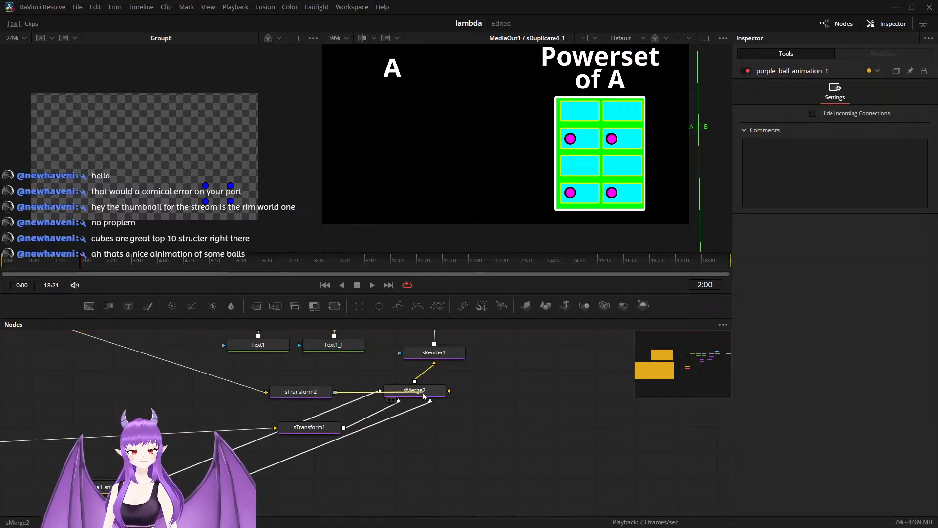
Step: Display purple_ball_animation_1 in the first viewer and expand the group to show its nodes
scroll(264, 497, "down", 3)
left_click_drag(261, 491, 305, 459)
left_click_drag(191, 479, 196, 482)
key("1")
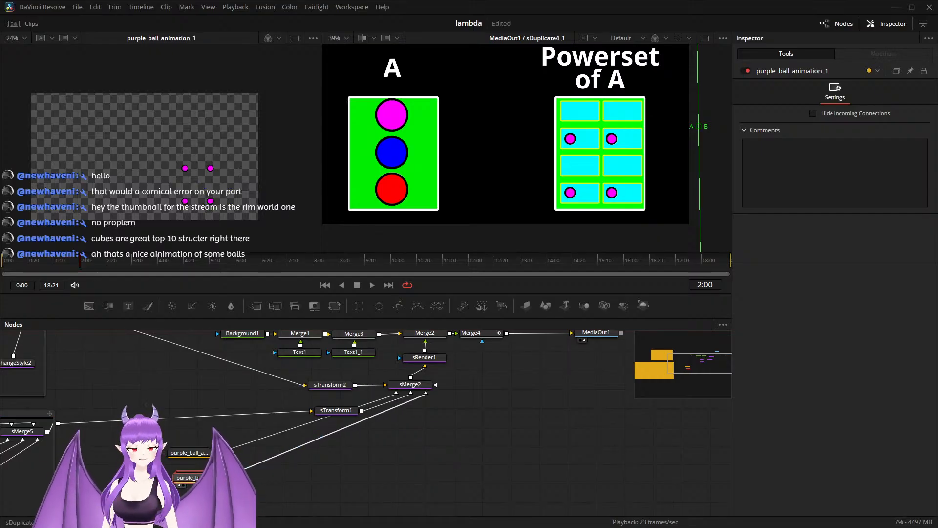
double_click(193, 478)
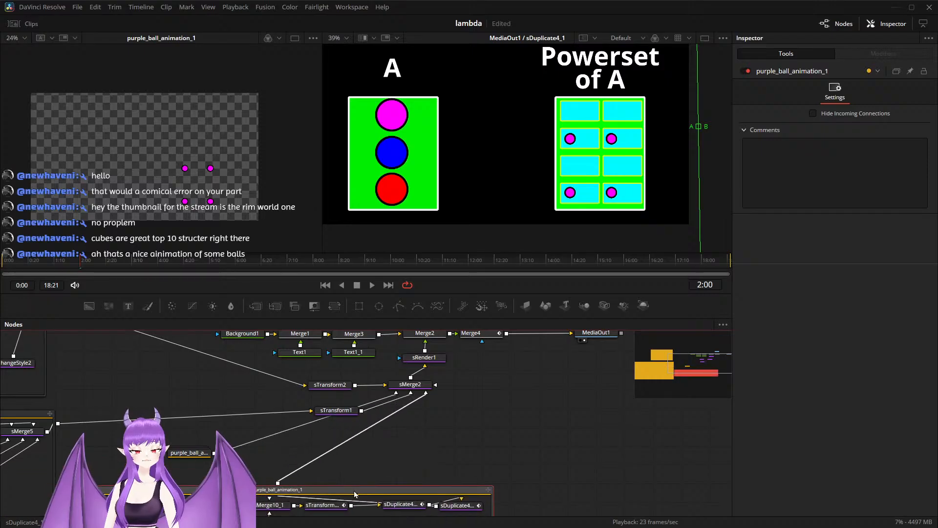
Step: Expand Group6 and display its sEllipse1_1_2 node in the first viewer
scroll(375, 449, "down", 2)
left_click_drag(397, 475, 456, 431)
left_click_drag(282, 500, 323, 498)
scroll(168, 417, "up", 3)
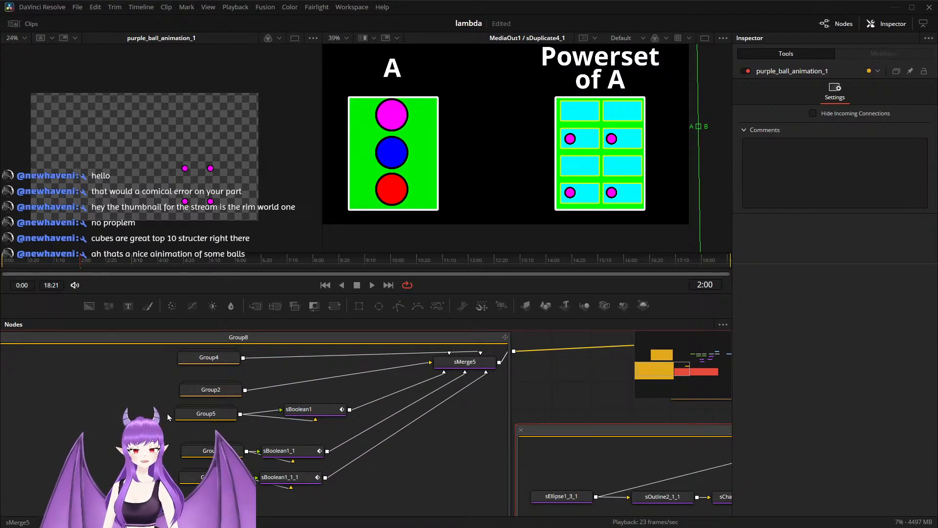
double_click(202, 451)
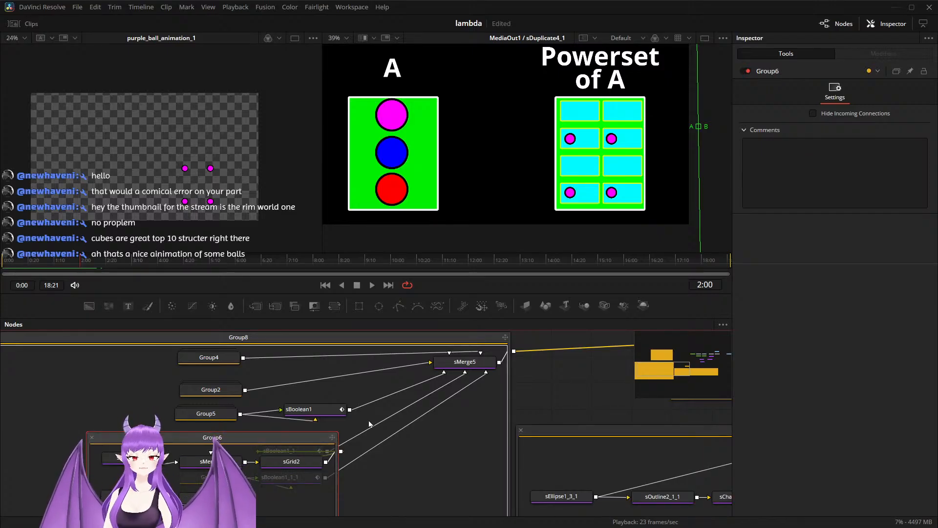
scroll(528, 401, "down", 1)
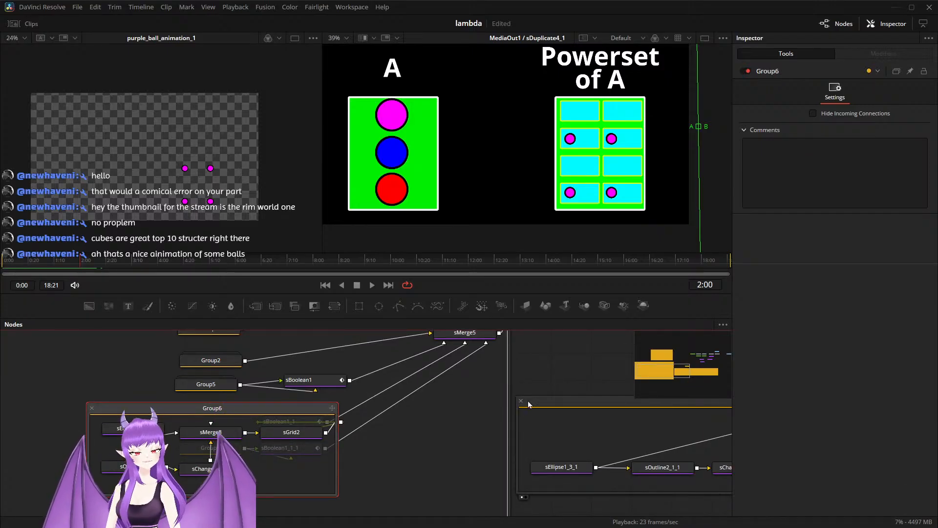
left_click(133, 428)
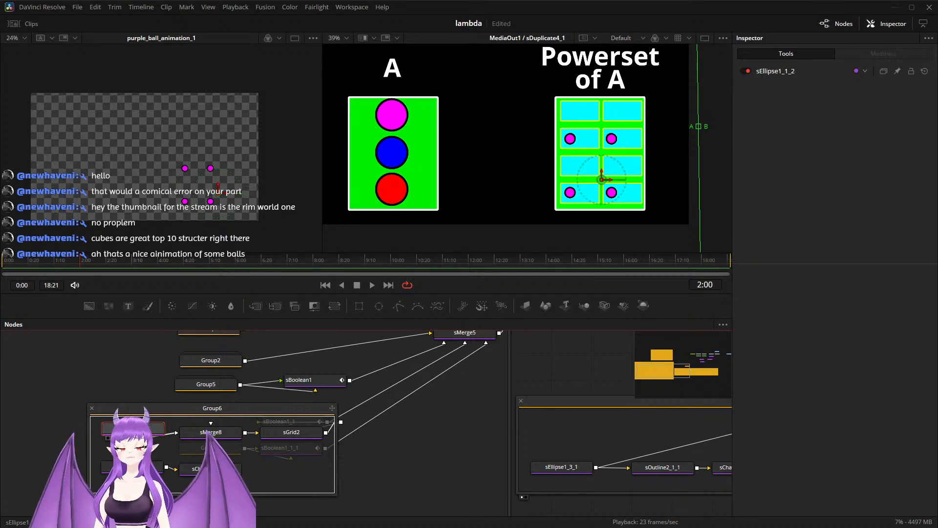
key("1")
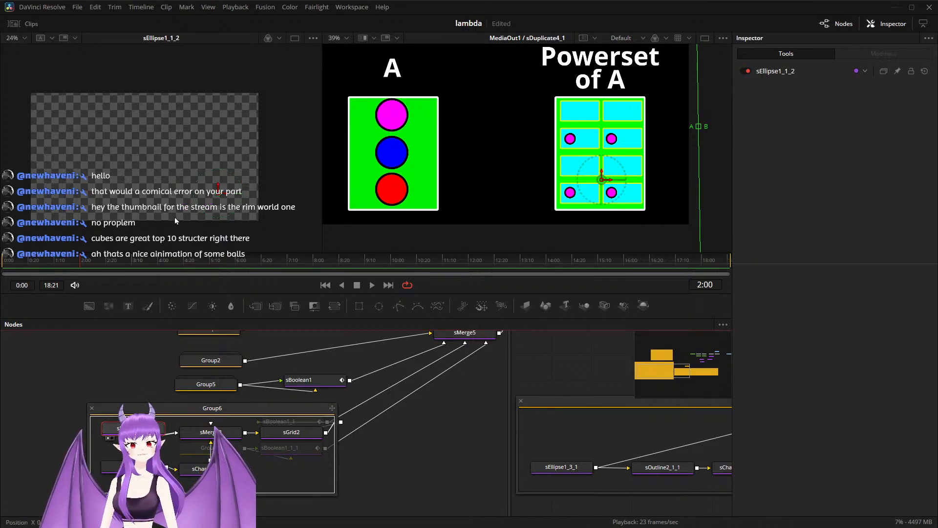
Step: Examine the offsets and size of sEllipse1_1_2, and collapse Group6
left_click(115, 359)
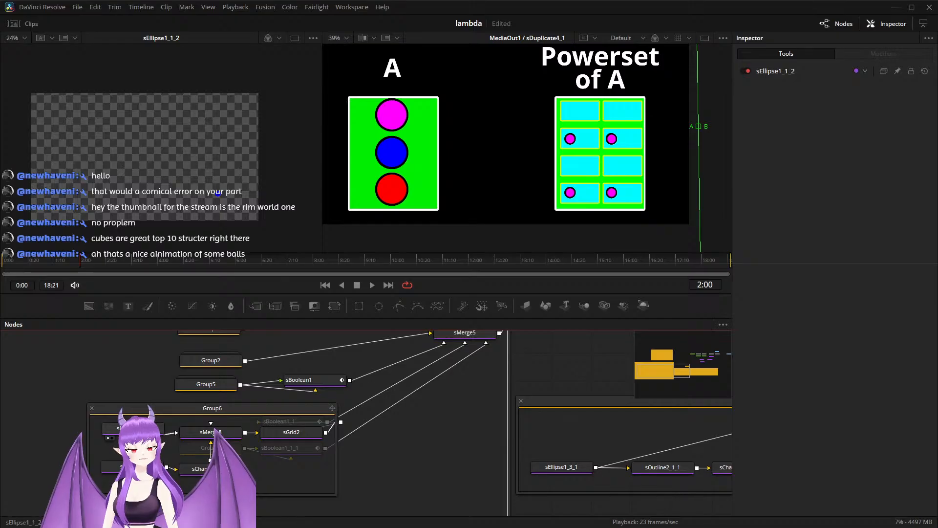
left_click(131, 429)
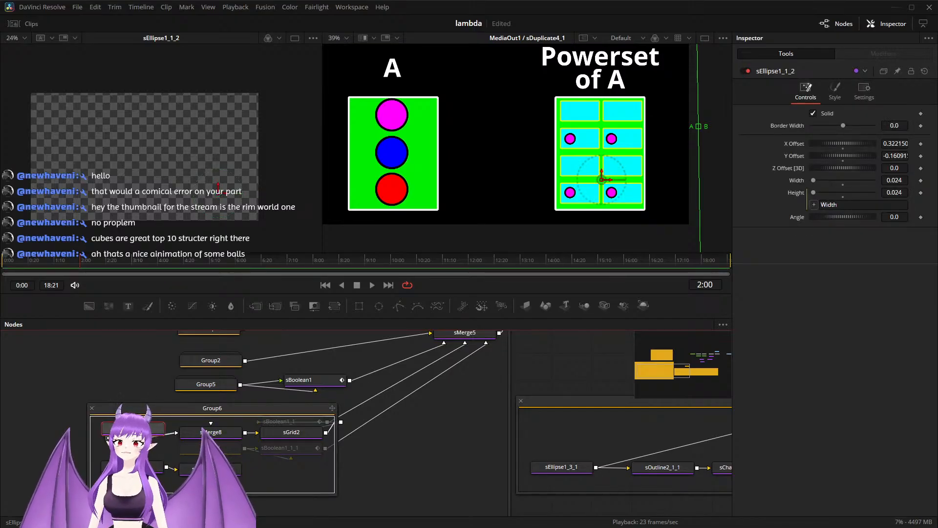
scroll(156, 151, "up", 4)
scroll(200, 174, "down", 2)
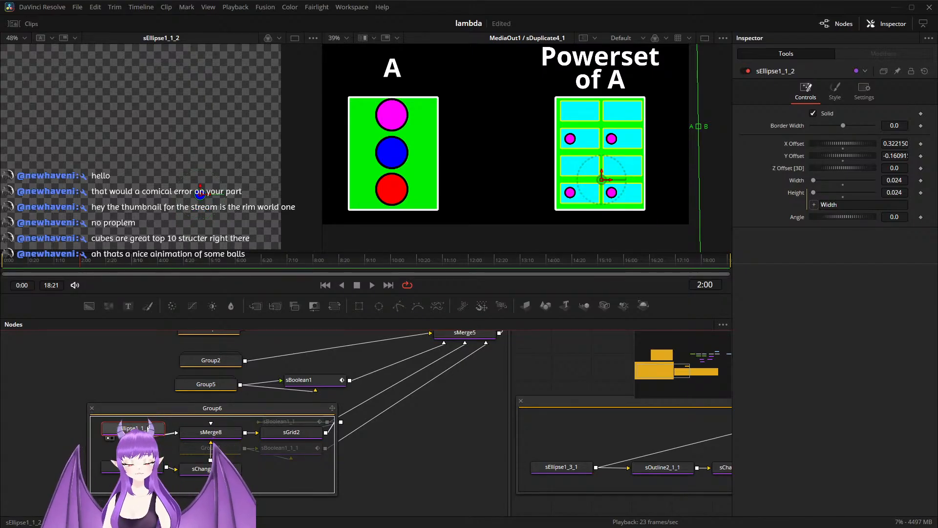
left_click(559, 441)
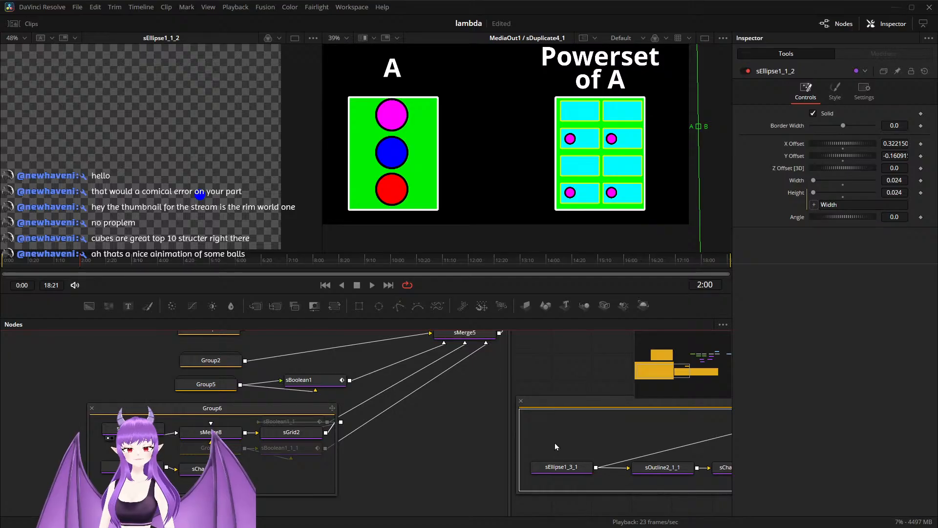
left_click(92, 407)
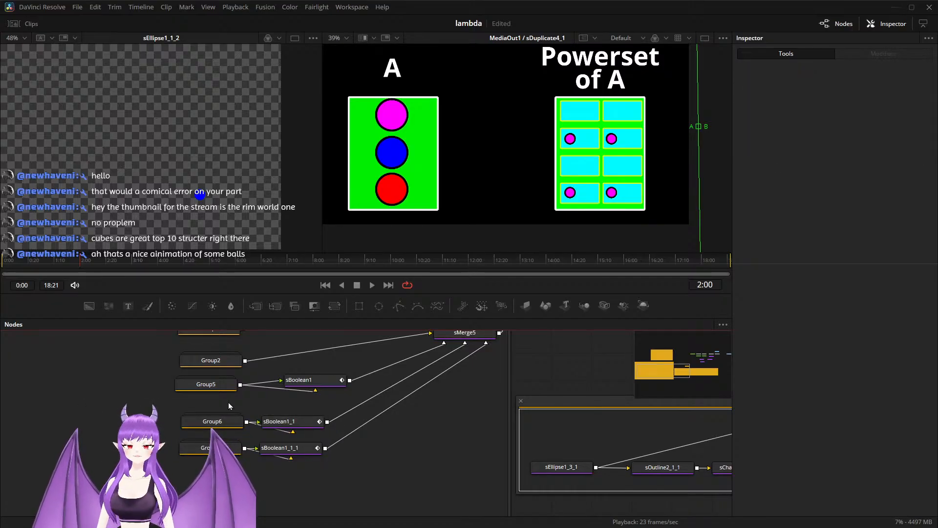
Step: Select sEllipse1 in Group3 and display it in the first viewer
scroll(228, 402, "up", 5)
scroll(227, 403, "up", 2)
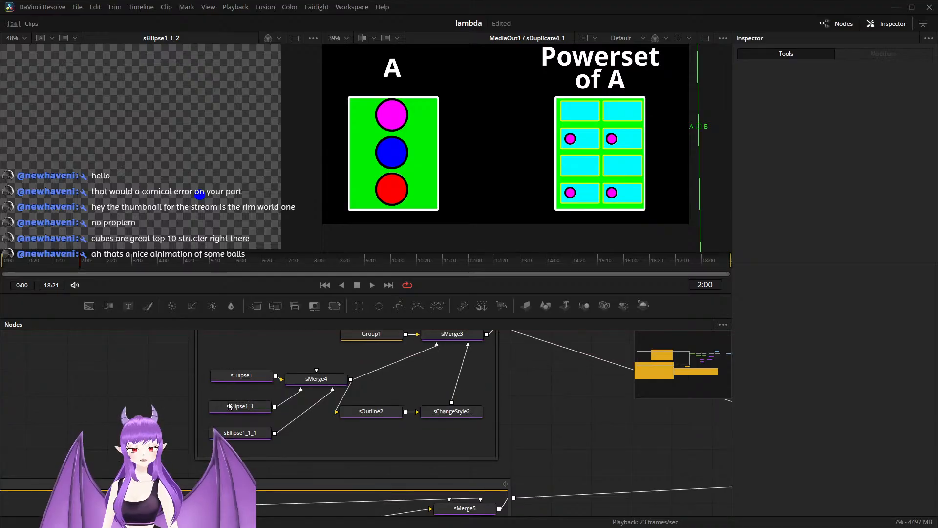
left_click(229, 405)
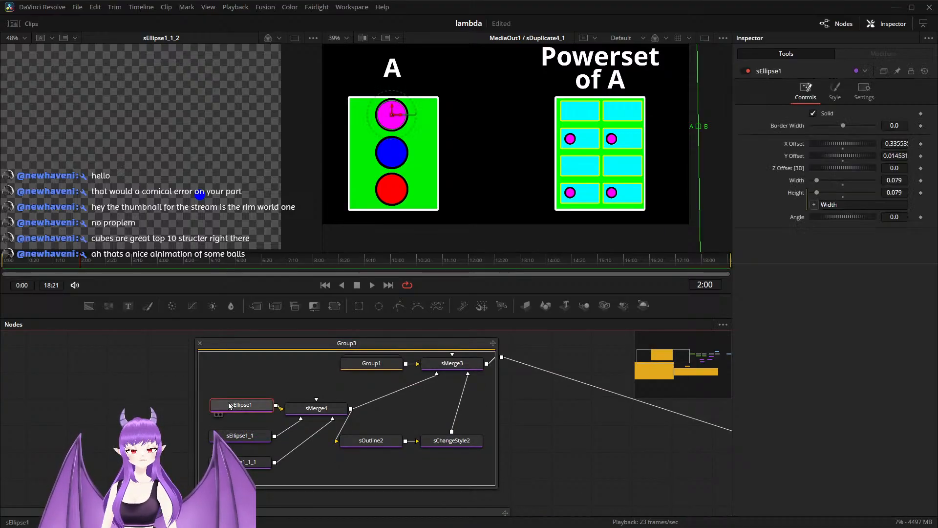
key("1")
scroll(186, 210, "down", 2)
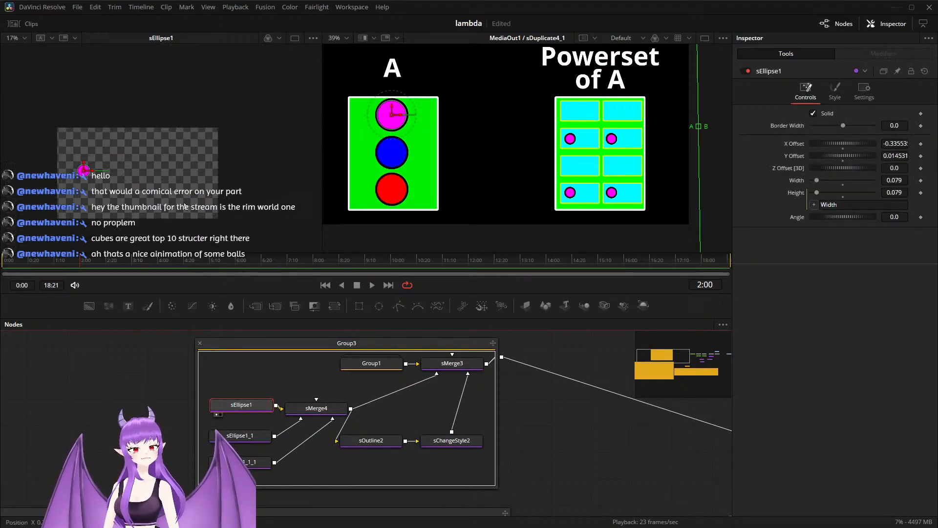
Step: Display Group3's sEllipse1_1 in the first viewer and paste a copy of it into the purple_ball_animation_1 group
left_click(246, 434)
key("1")
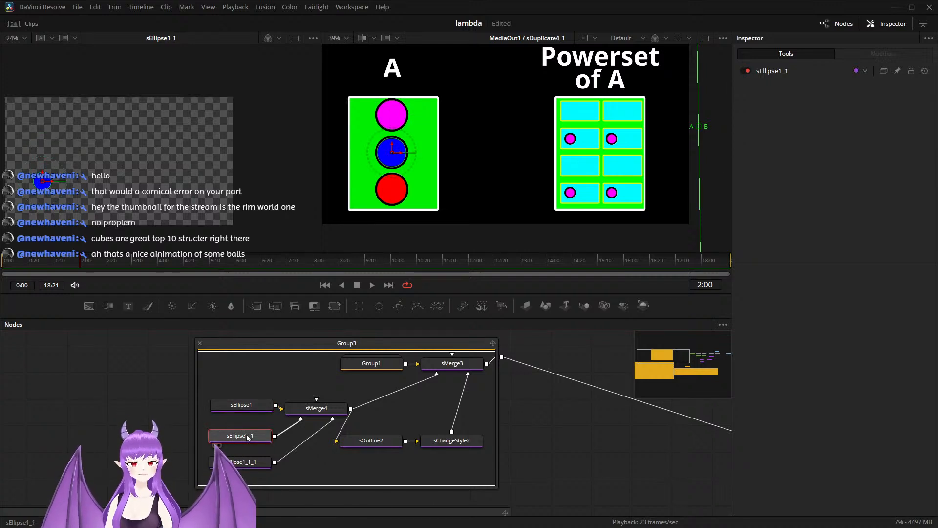
scroll(324, 427, "down", 10)
left_click_drag(551, 461, 359, 453)
left_click(363, 397)
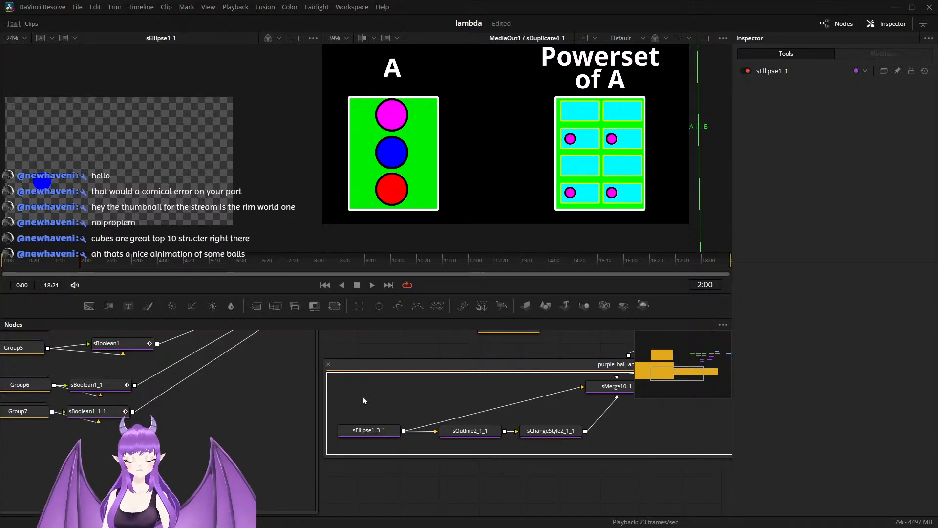
key("ctrl+v")
left_click_drag(384, 397, 383, 411)
Step: Connect the pasted ellipse to sOutline2_1_1 and sMerge10_1 in place of sEllipse1_3_1, and delete sEllipse1_3_1
left_click_drag(464, 408, 422, 423)
left_click_drag(361, 424, 540, 402)
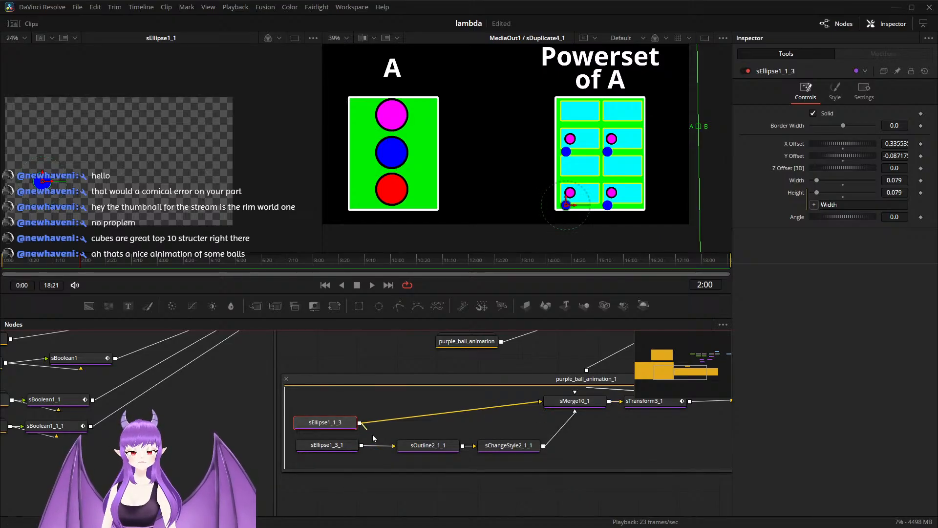
left_click(340, 452)
key("Delete")
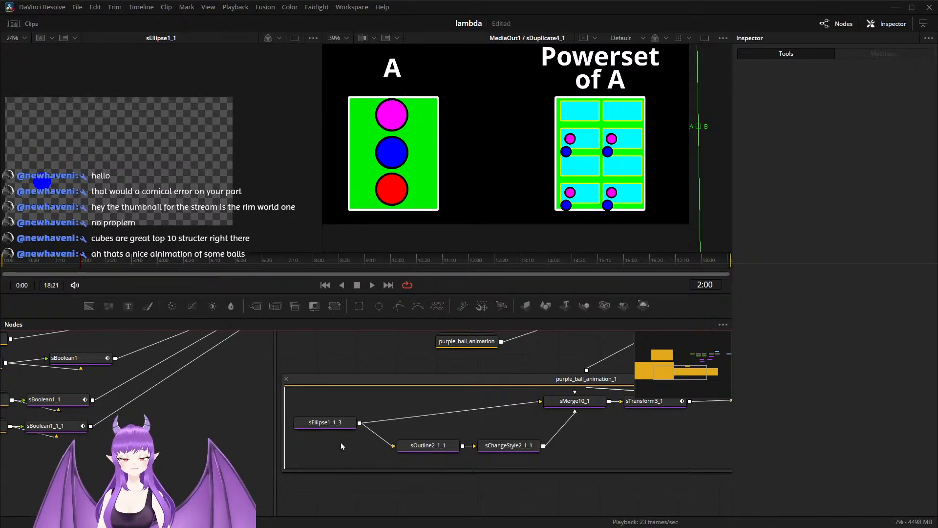
Step: Remove the existing animation from the X Offset, Y Offset and X Size of sTransform3_1 in purple_ball_animation_1
left_click_drag(460, 429, 233, 462)
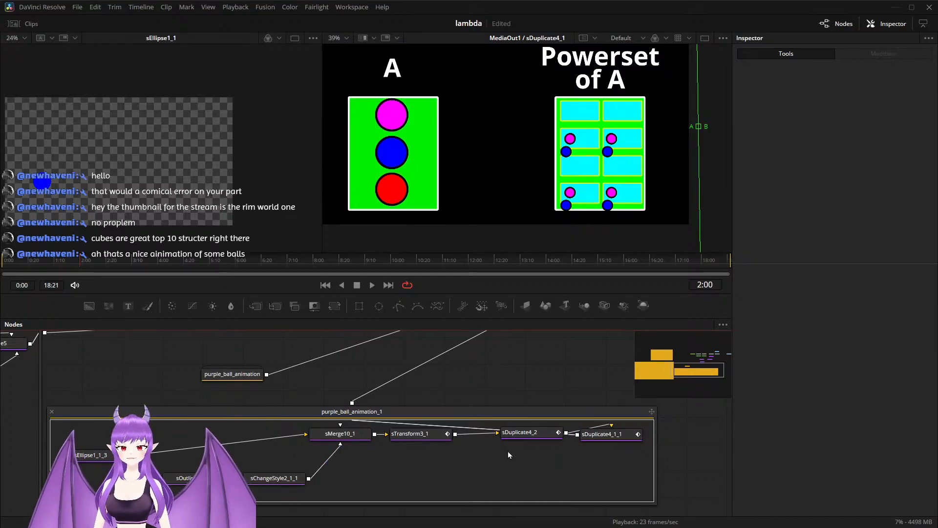
left_click(350, 439)
left_click(412, 437)
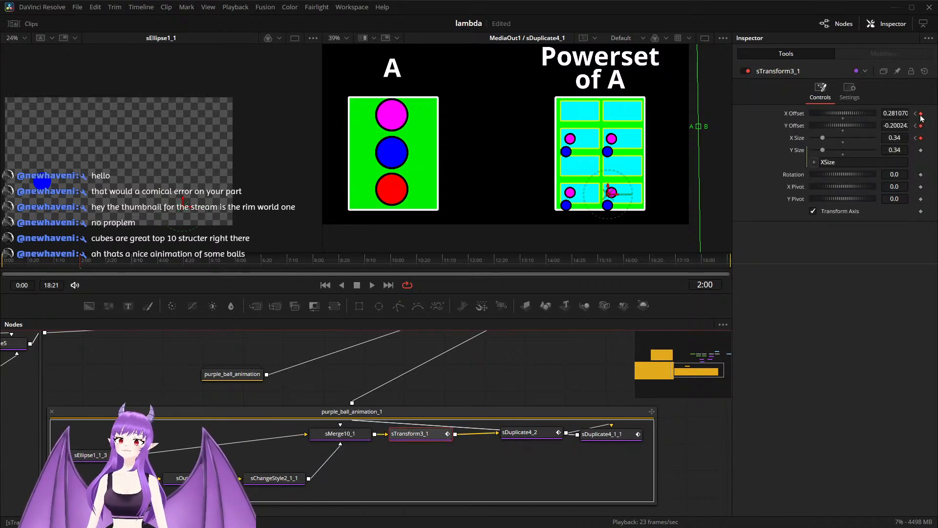
right_click(922, 119)
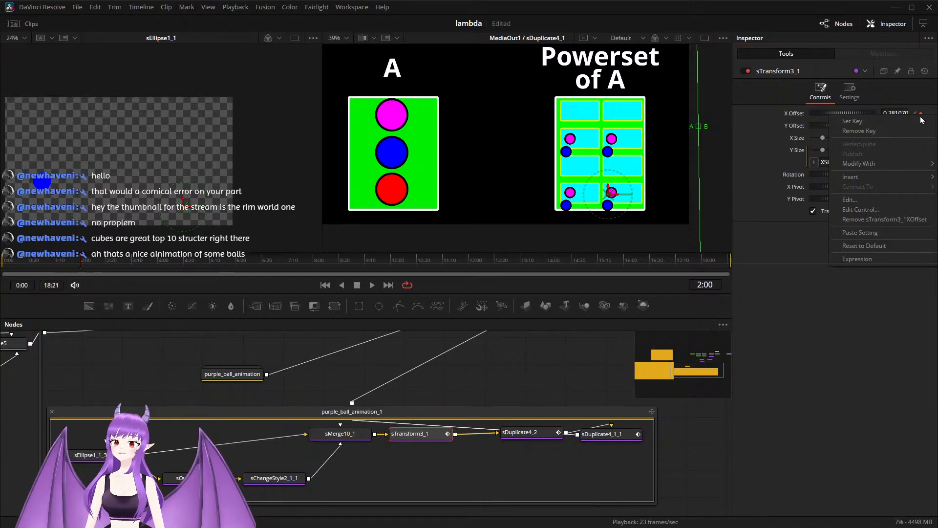
left_click(905, 221)
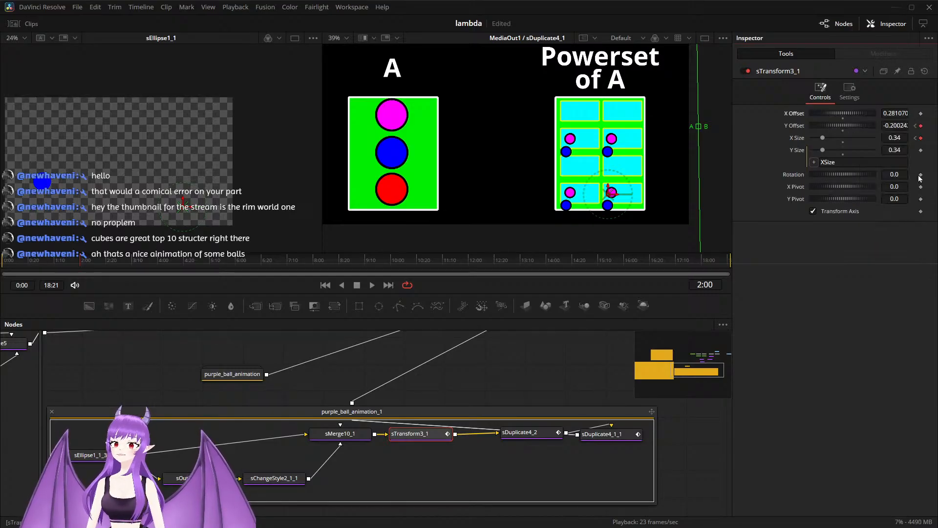
right_click(922, 127)
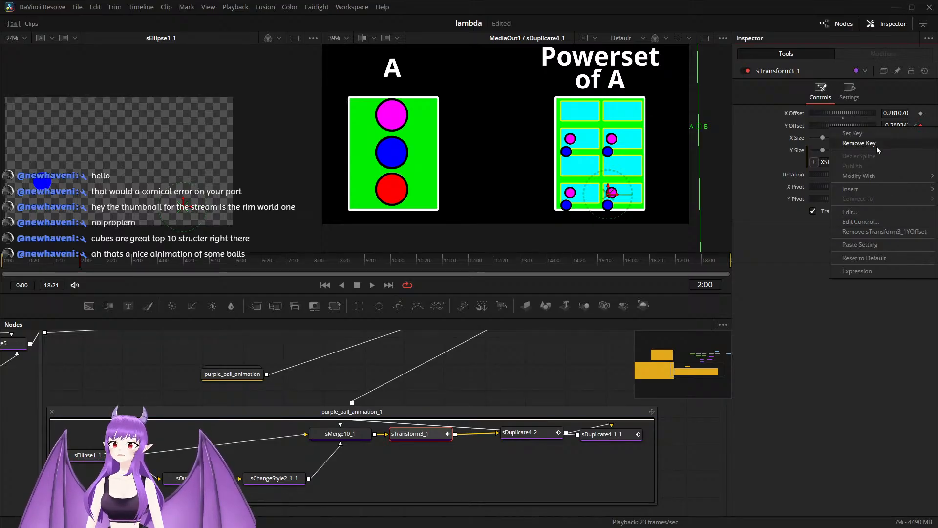
left_click(875, 233)
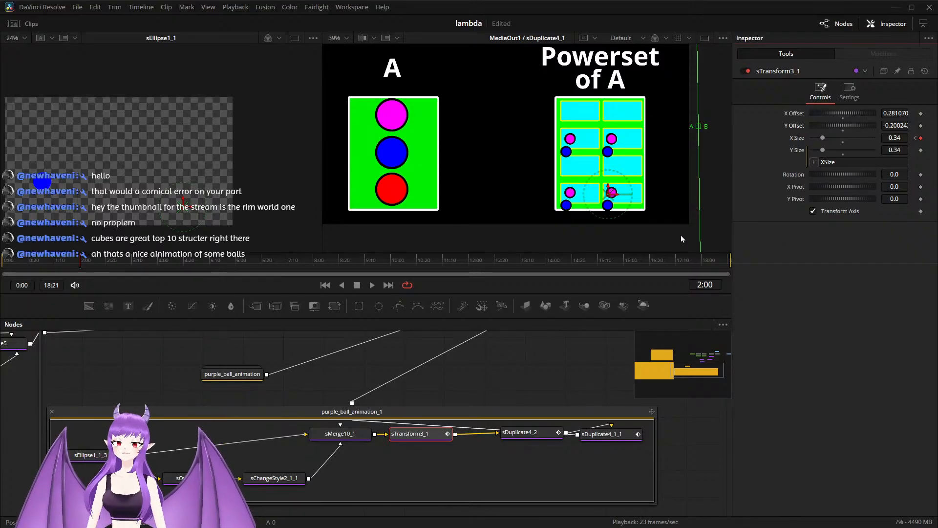
right_click(922, 141)
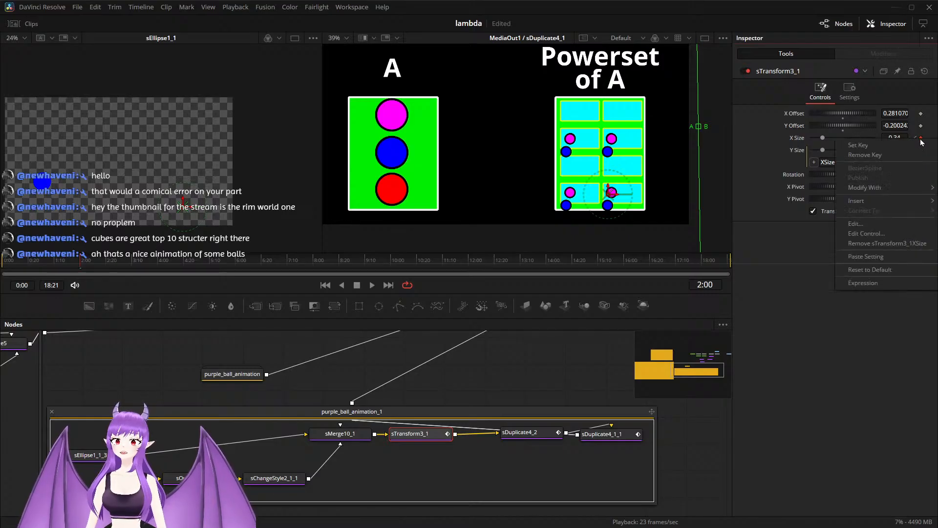
left_click(904, 243)
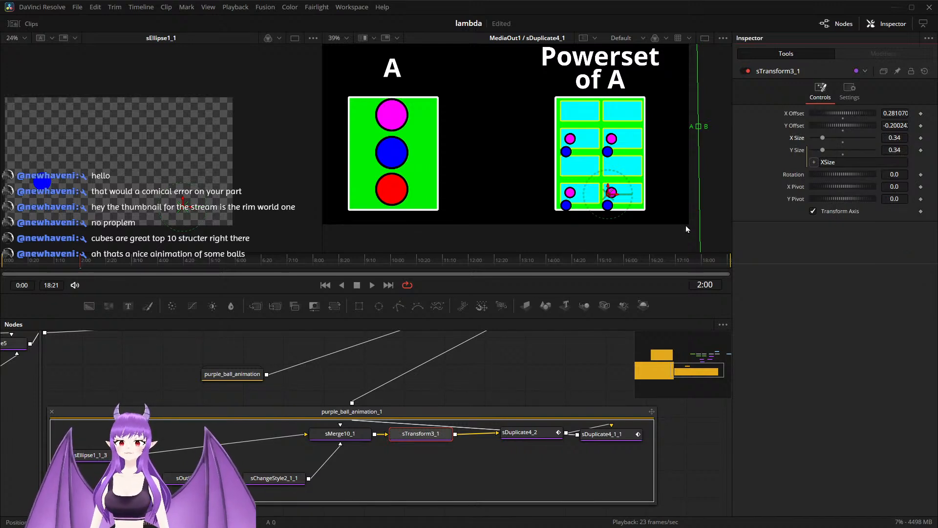
Step: Set sTransform3_1's X and Y Offset to 0 and its size to 1.0, and keyframe the offsets and X Size at 2:00
left_click_drag(615, 200, 389, 151)
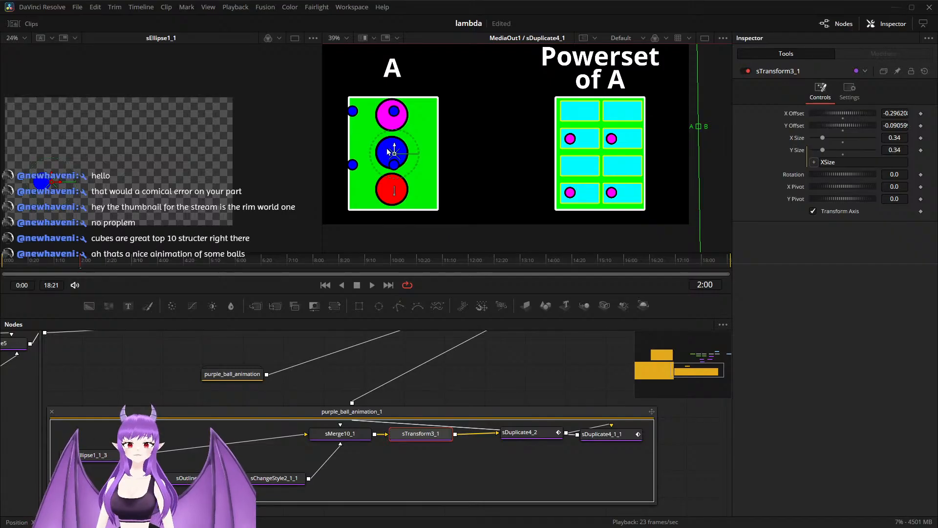
left_click_drag(404, 158, 402, 156)
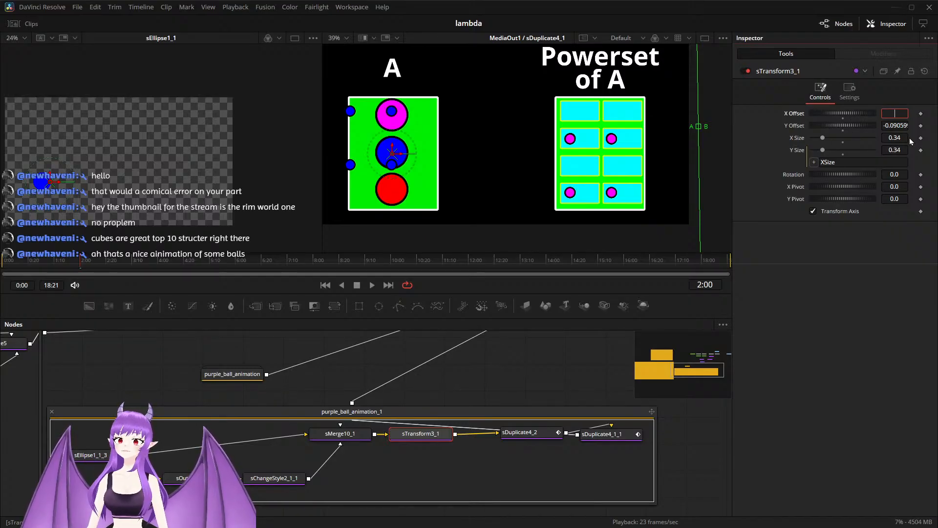
key("Tab")
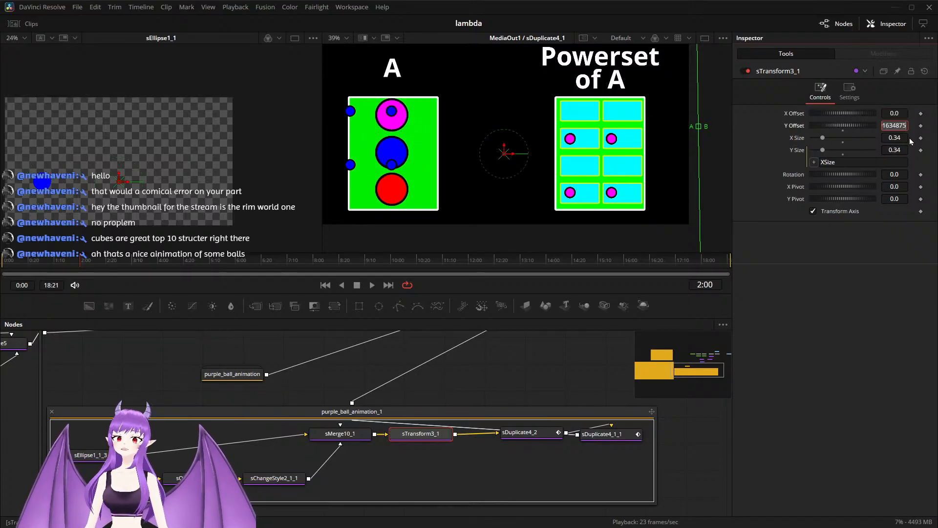
type("0")
key("Tab")
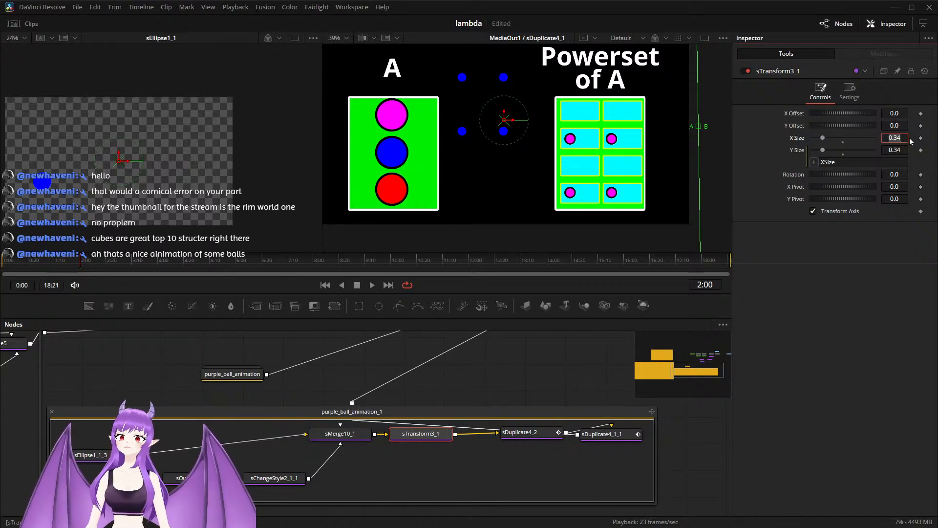
key("Tab")
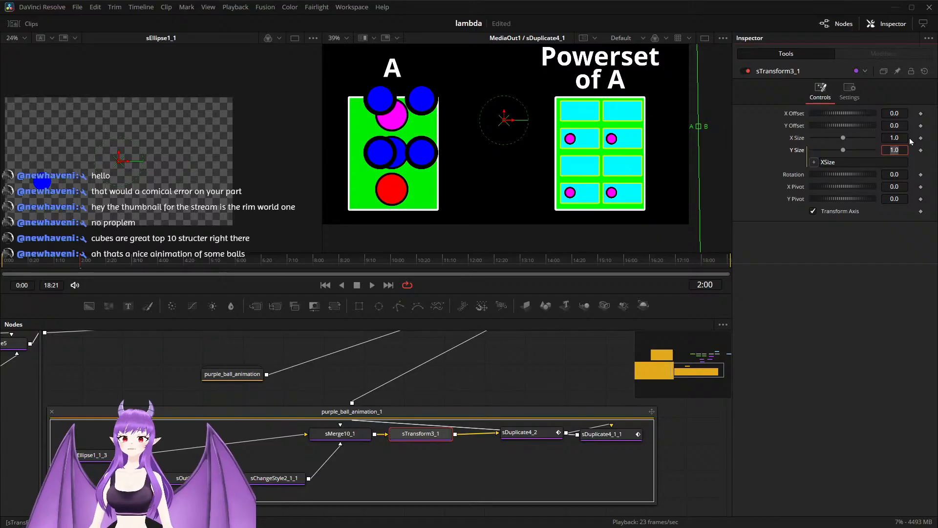
left_click(922, 113)
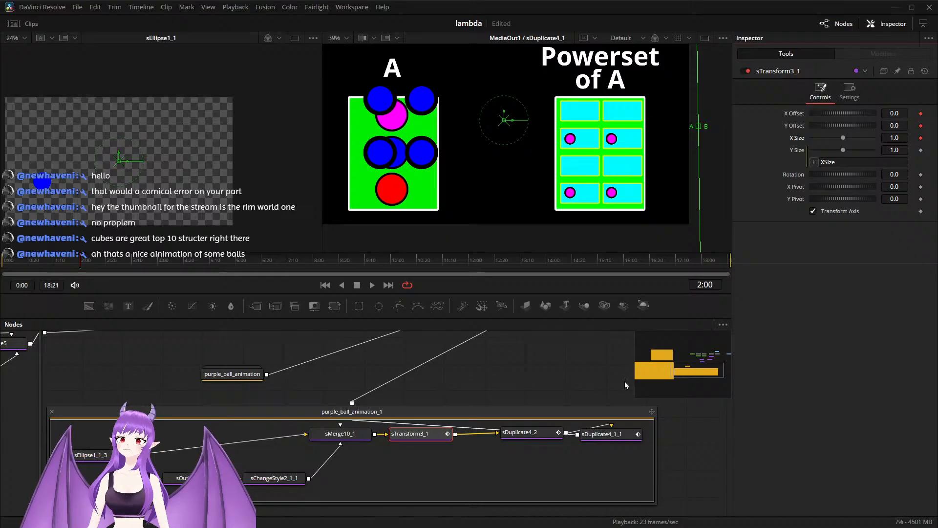
Step: Set sDuplicate4_2's X Offset to 0, clearing its old animation and keyframing the value at 2:00
scroll(439, 402, "down", 2)
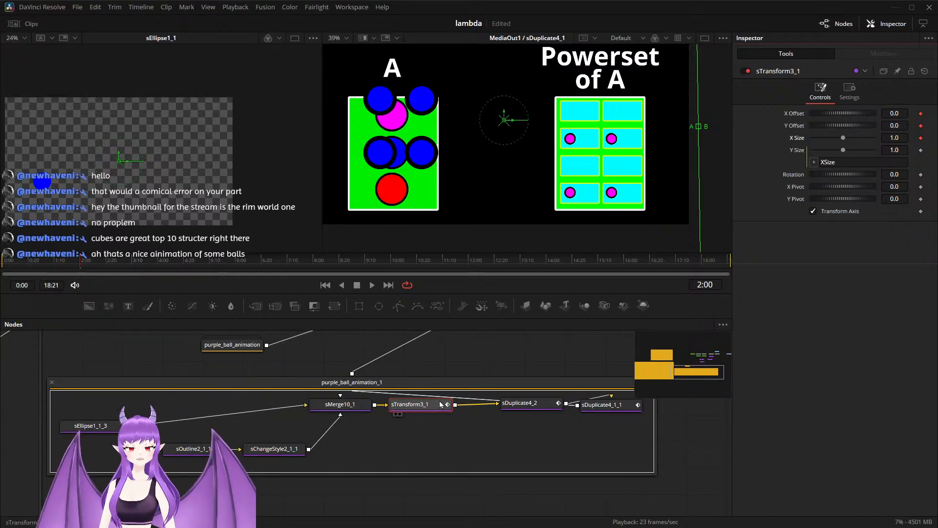
left_click(531, 407)
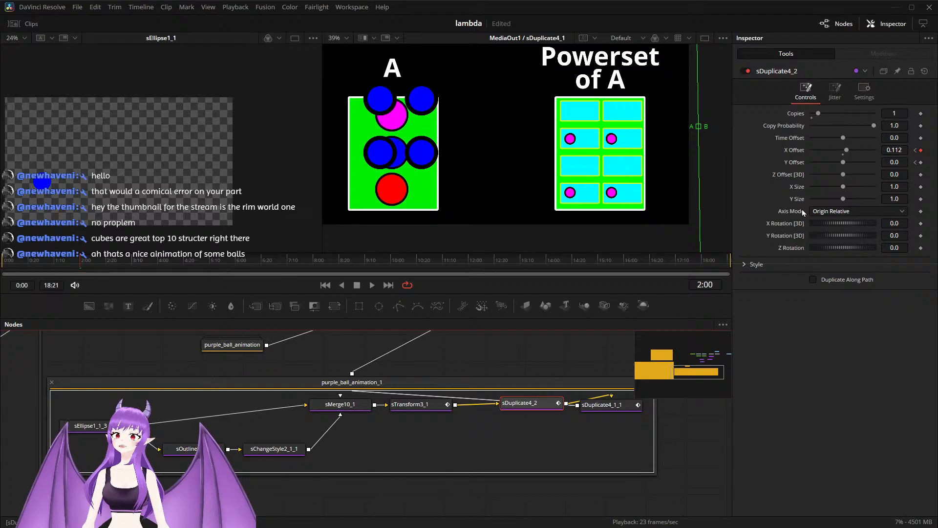
left_click(844, 156)
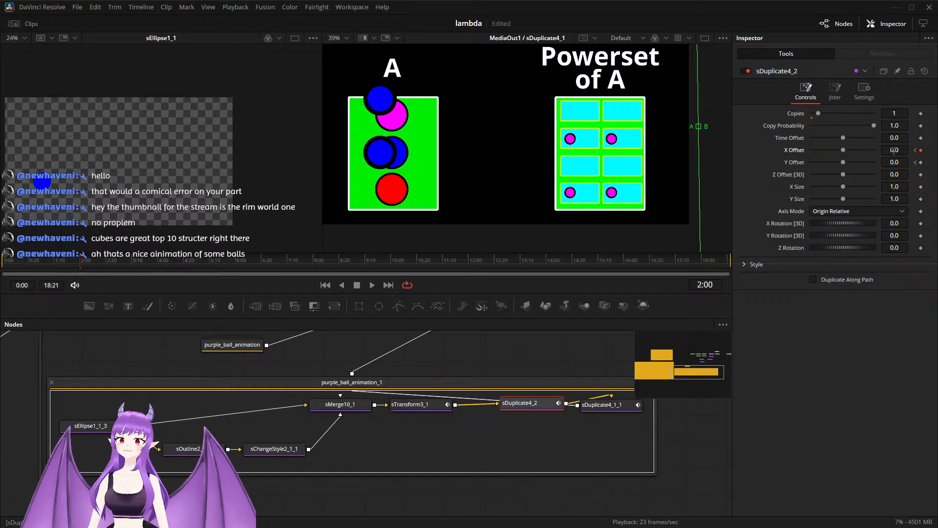
right_click(921, 153)
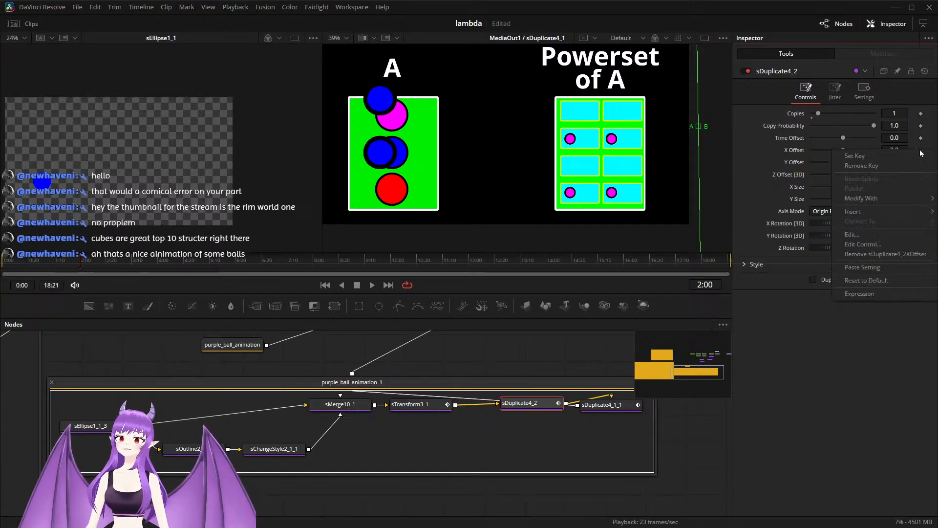
left_click(894, 256)
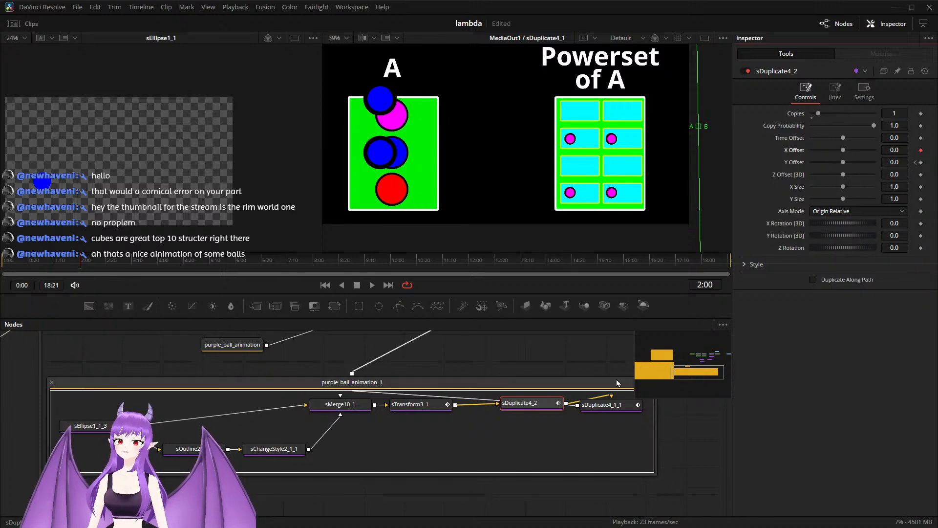
Step: Remove the Y Offset animation from sDuplicate4_1_1, set the Y Offset to 0 and keyframe it at 2:00
left_click(596, 406)
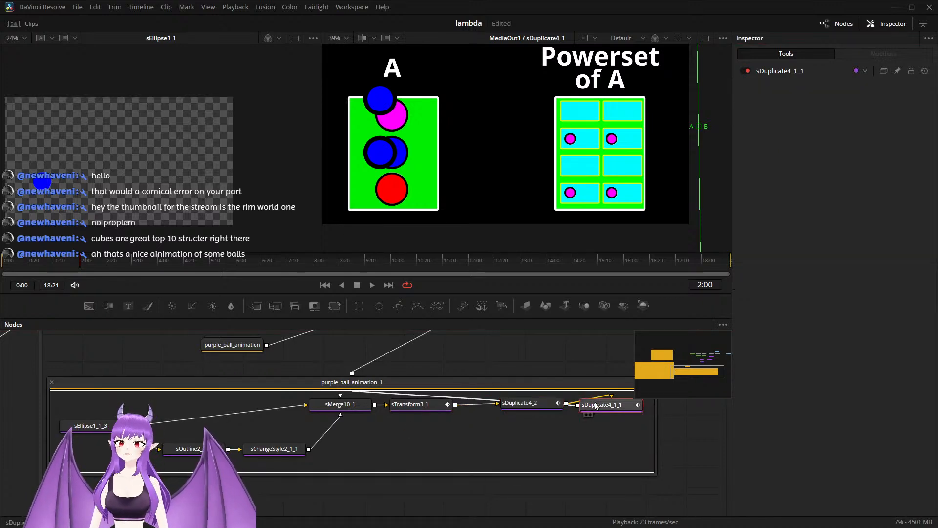
left_click(620, 409)
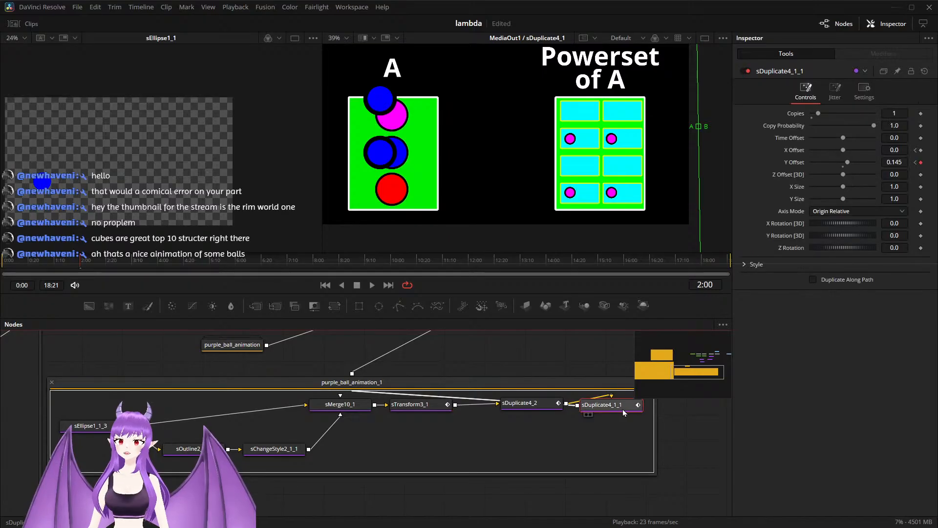
left_click(904, 162)
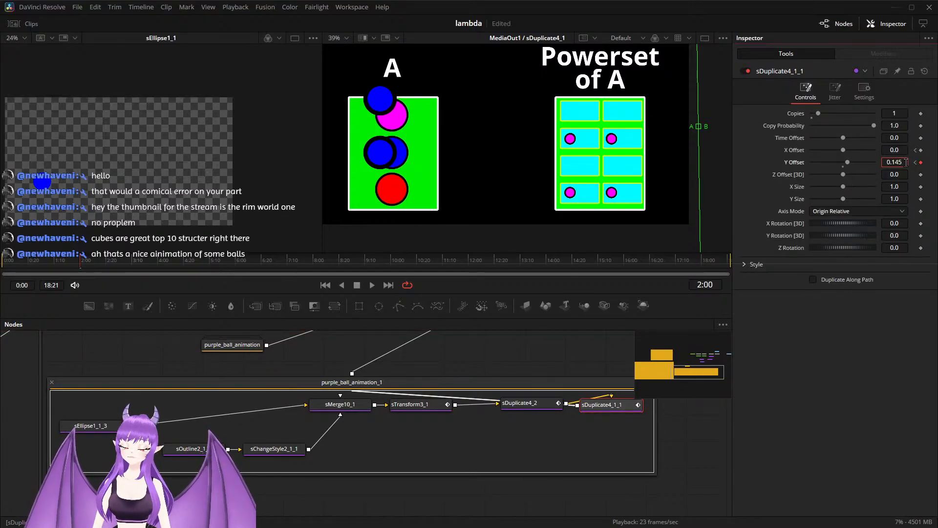
right_click(920, 166)
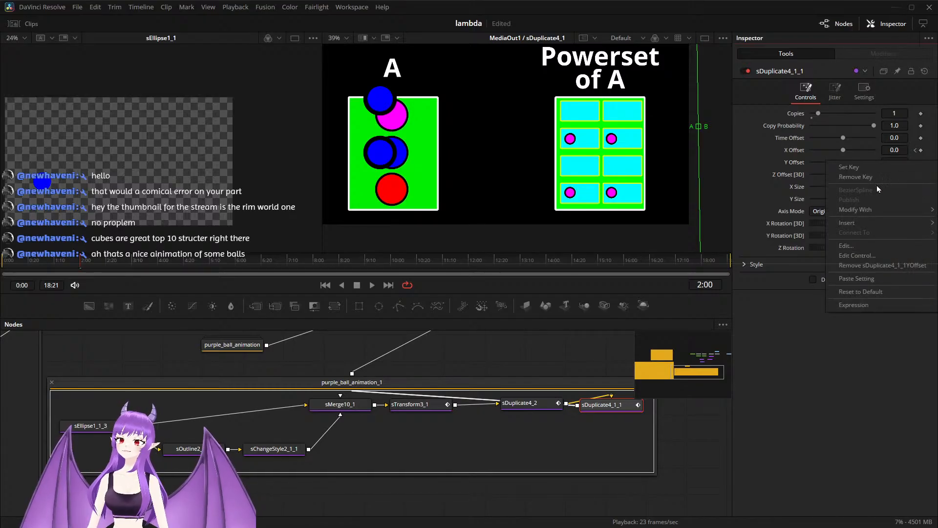
left_click(882, 265)
left_click(904, 161)
key("BackSpace")
key("BackSpace")
key("BackSpace")
key("BackSpace")
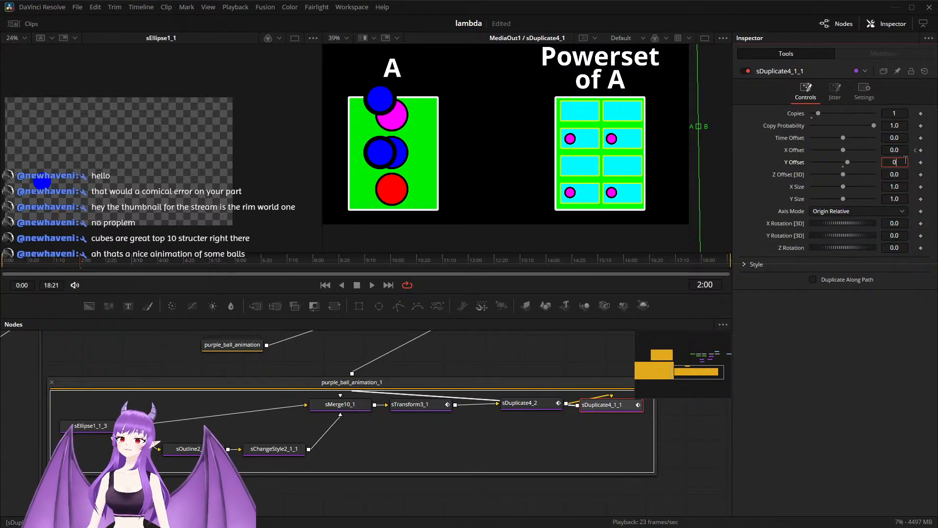
key("Tab")
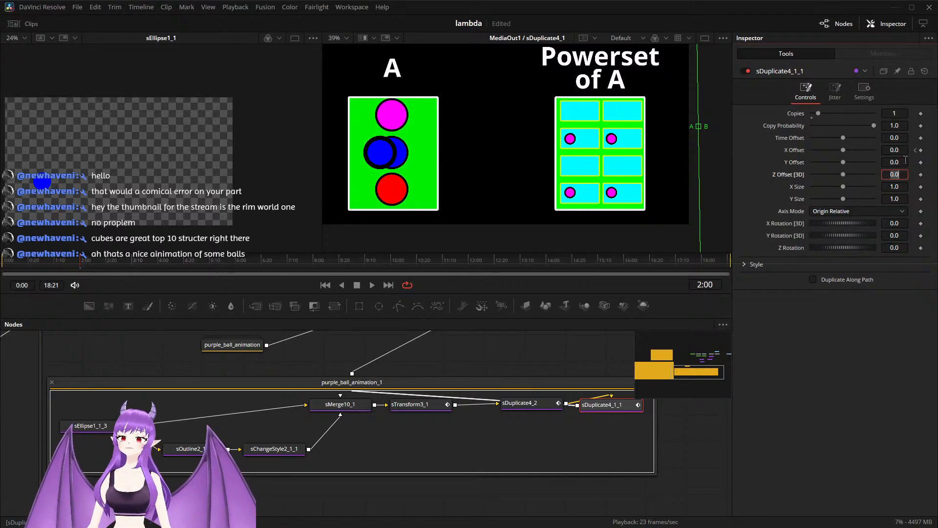
left_click(921, 162)
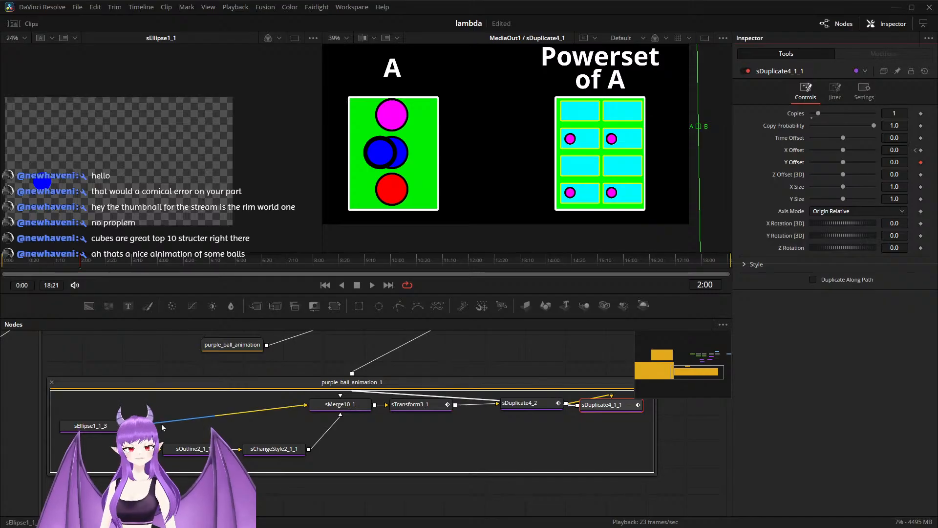
Step: Move sEllipse1_1_3 horizontally to an X Offset of about -0.304 so it covers set A's blue circle
left_click(98, 428)
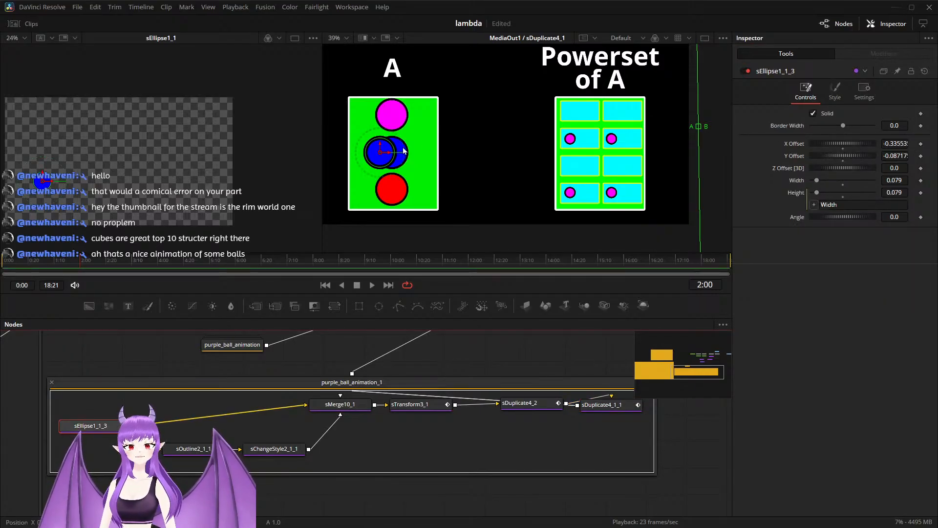
left_click_drag(388, 155, 400, 156)
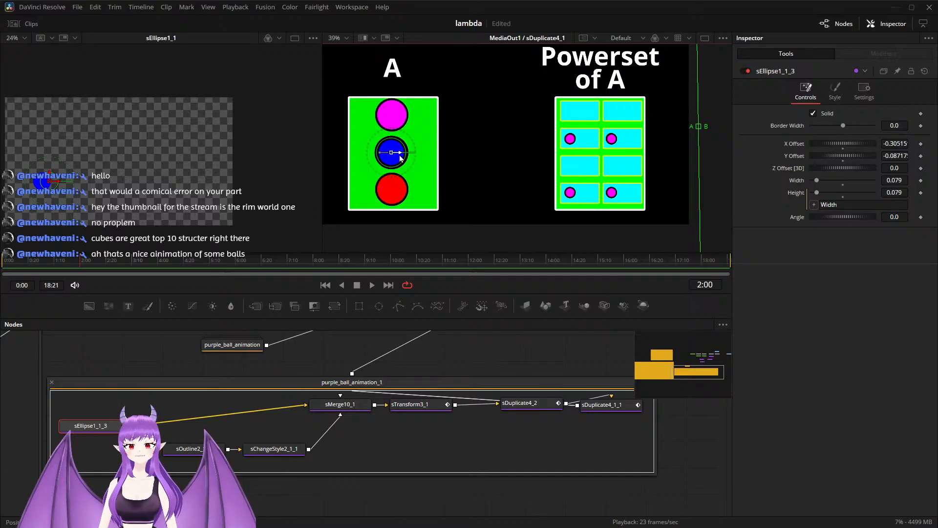
left_click_drag(400, 158, 401, 158)
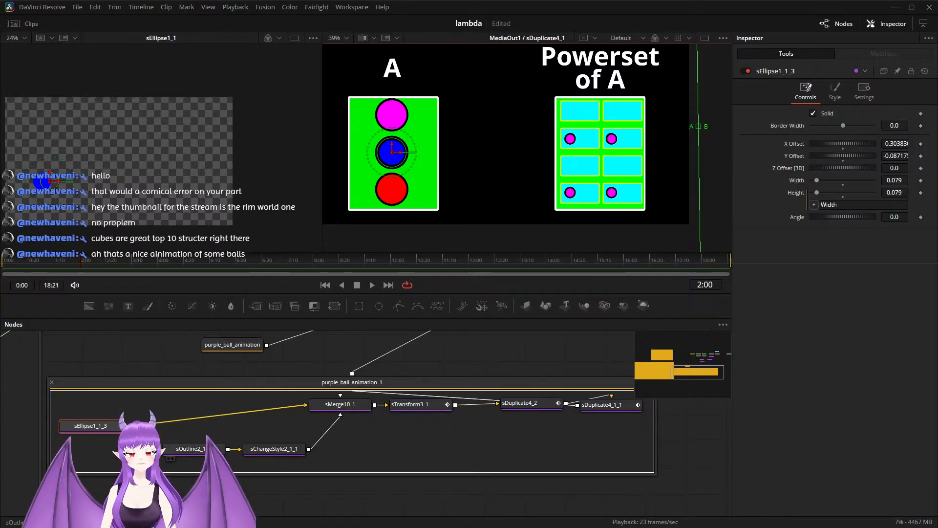
Step: Examine sOutline2_1_1, sMerge10_1 and sTransform3_1, and scrub the timeline to review the animation
left_click(196, 449)
left_click(352, 406)
left_click(424, 404)
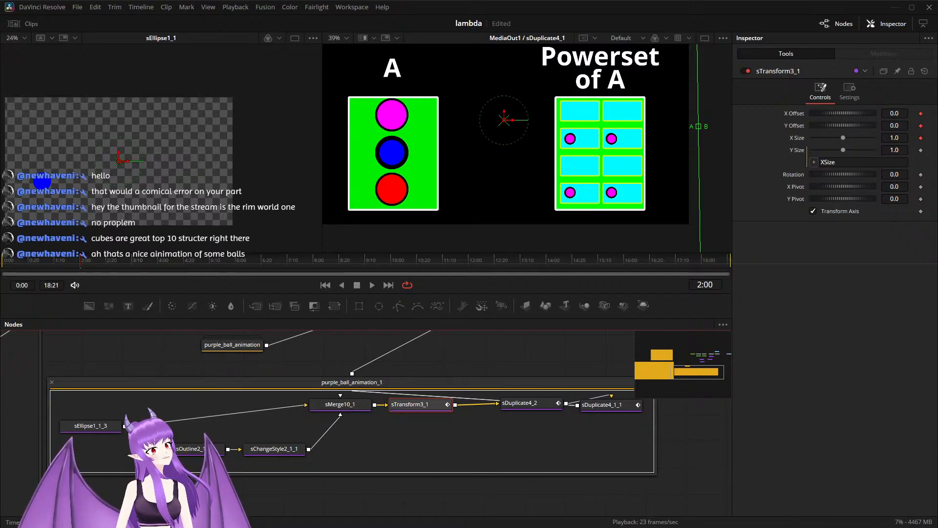
left_click_drag(80, 261, 16, 261)
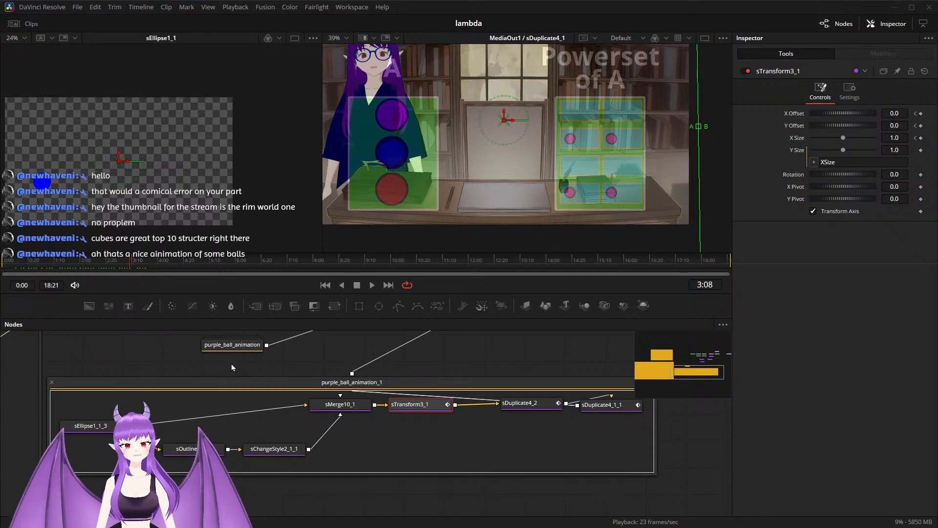
Step: Remove Merge4's Blend keyframe at 3:12 so the diagram stops fading out
scroll(232, 365, "down", 3)
left_click_drag(220, 365, 178, 466)
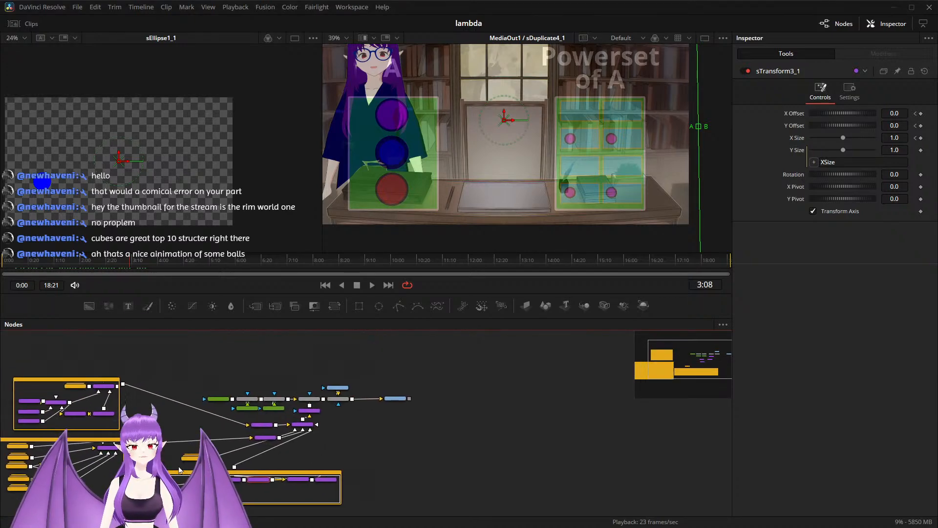
scroll(208, 381, "up", 5)
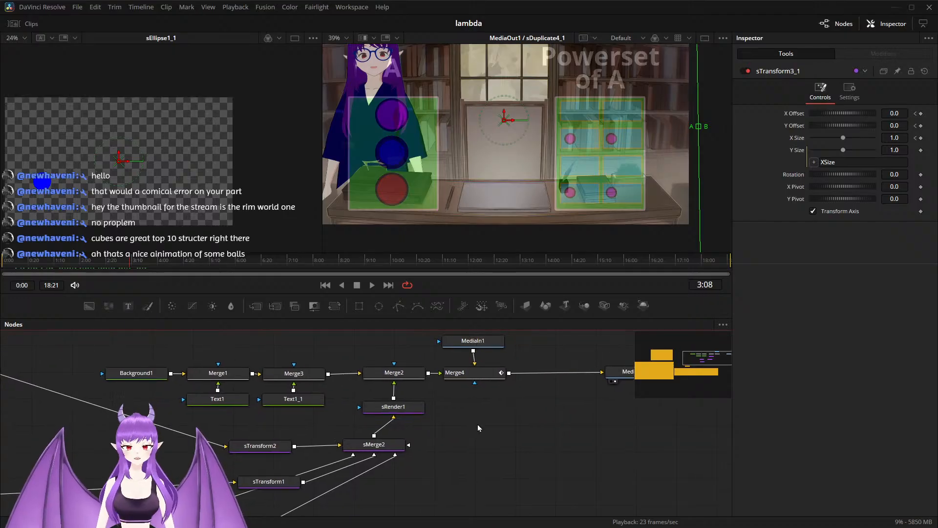
scroll(473, 426, "up", 2)
left_click(377, 355)
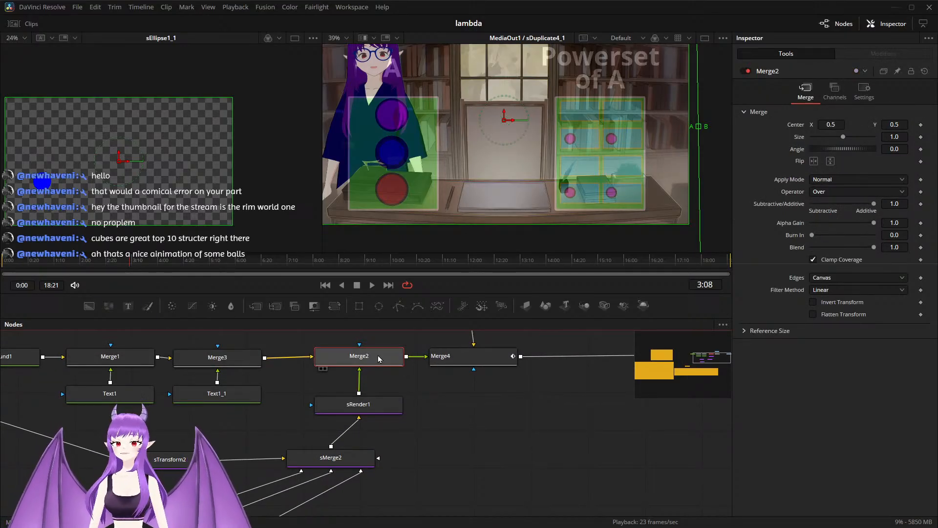
scroll(441, 395, "down", 2)
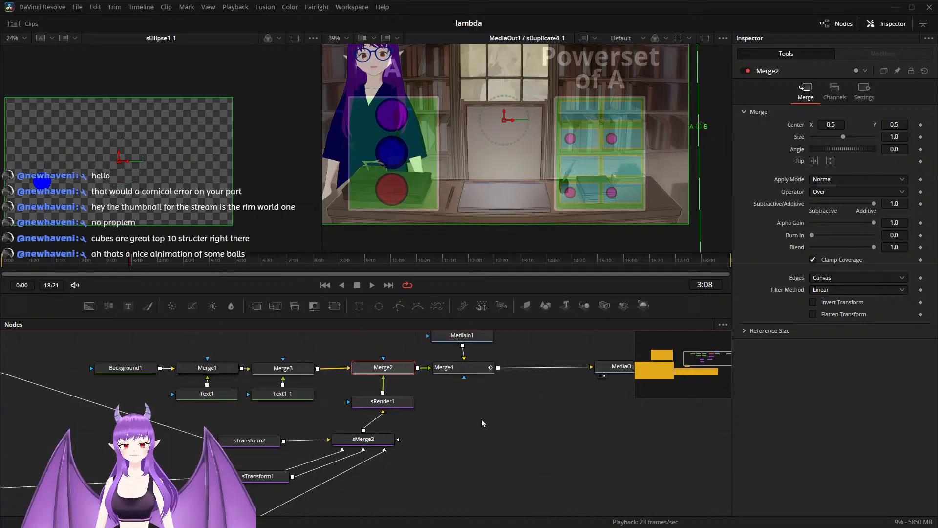
left_click_drag(482, 423, 356, 447)
left_click(353, 396)
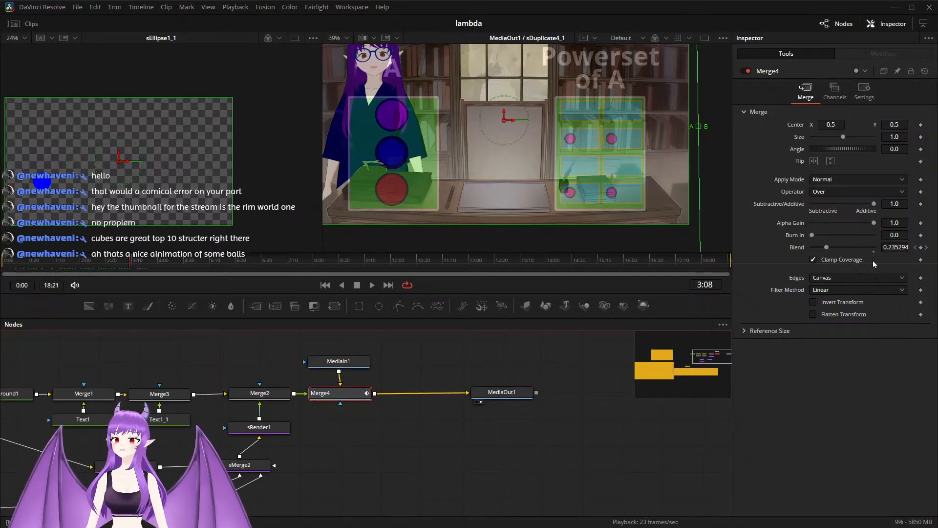
left_click(927, 248)
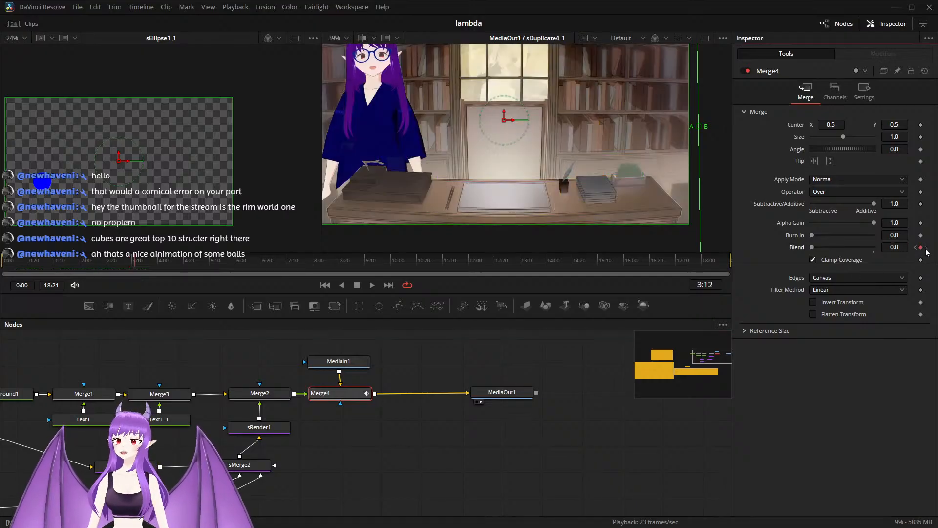
right_click(923, 251)
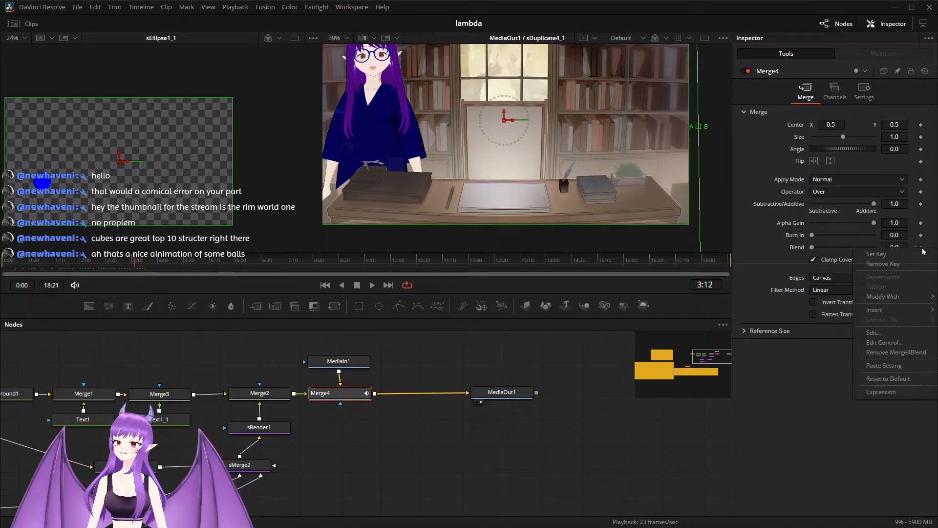
left_click(883, 264)
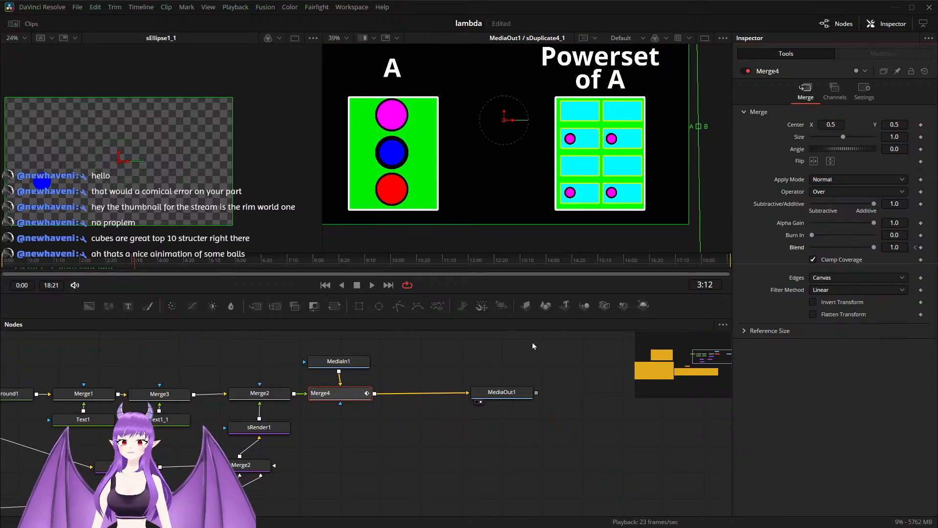
Step: Set the Operation of sBoolean1_1 in Group8 to Union at 3:05, keyframing the change
key("Left")
key("Left")
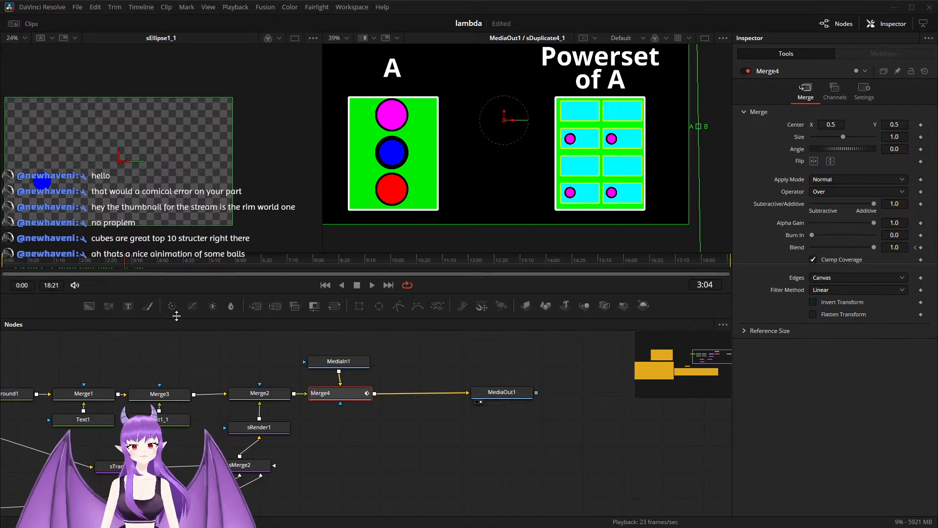
scroll(330, 445, "down", 1)
scroll(360, 447, "up", 4)
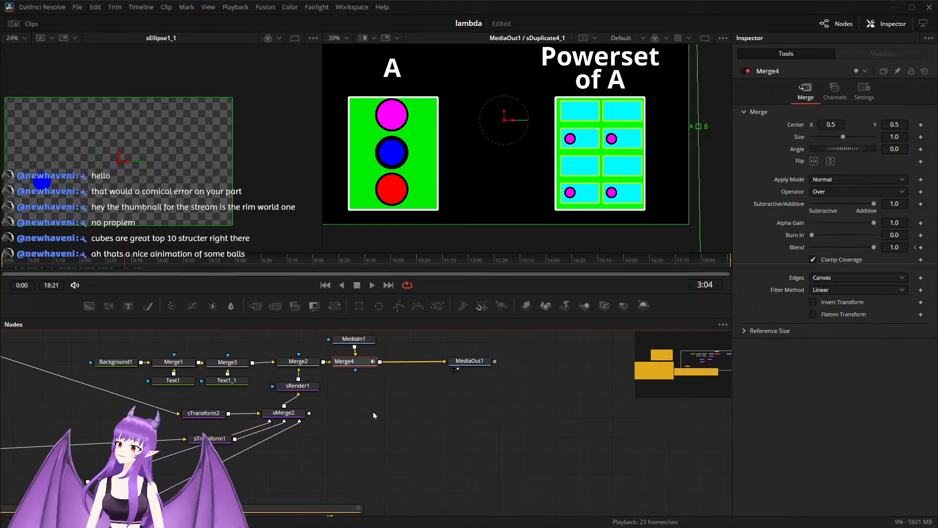
left_click_drag(281, 458, 375, 381)
scroll(446, 455, "down", 3)
scroll(385, 391, "up", 2)
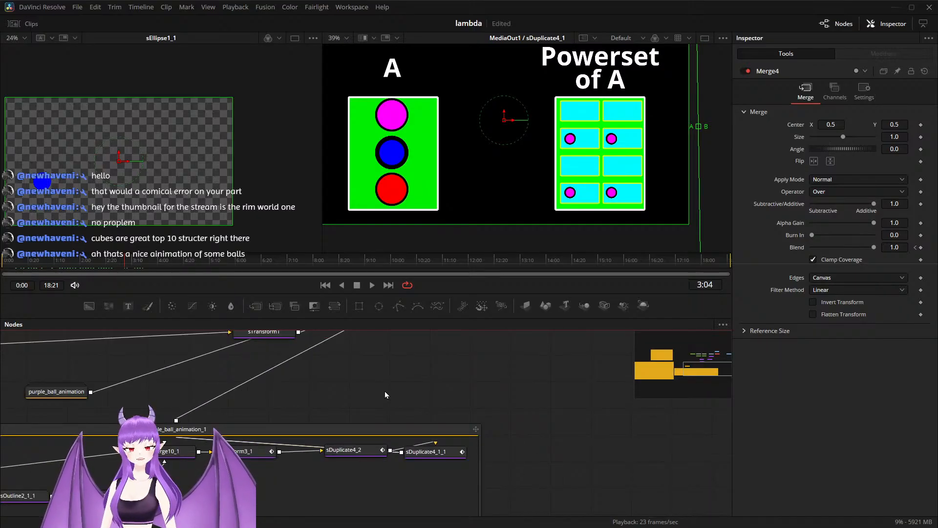
left_click_drag(363, 415, 629, 385)
left_click_drag(143, 427, 408, 463)
left_click(168, 457)
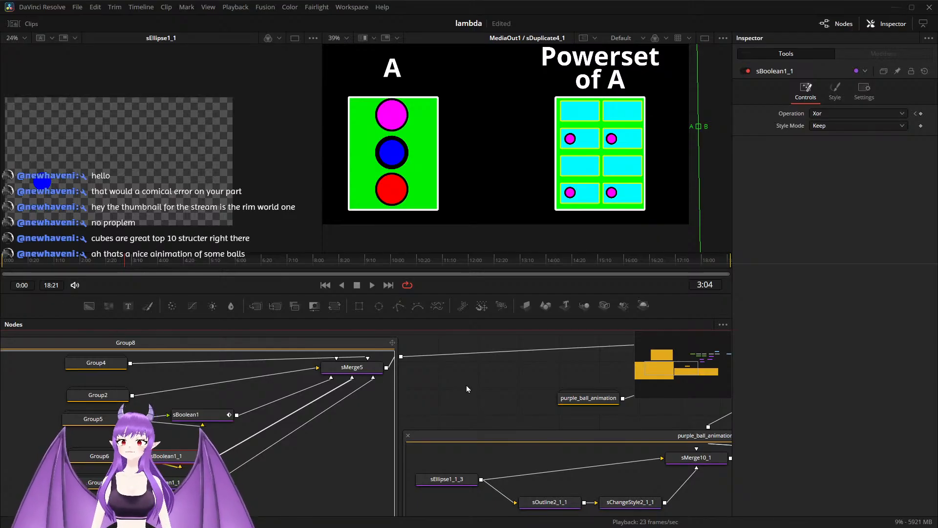
left_click(921, 114)
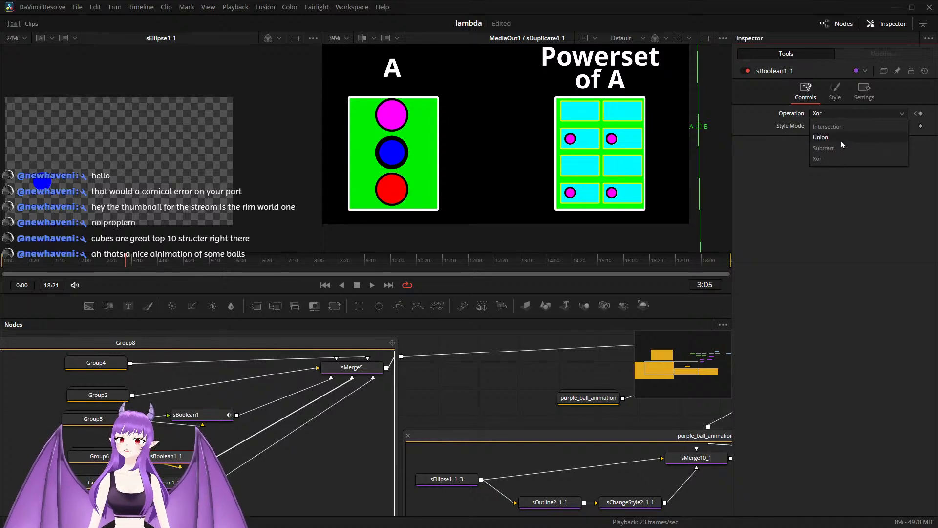
left_click(840, 141)
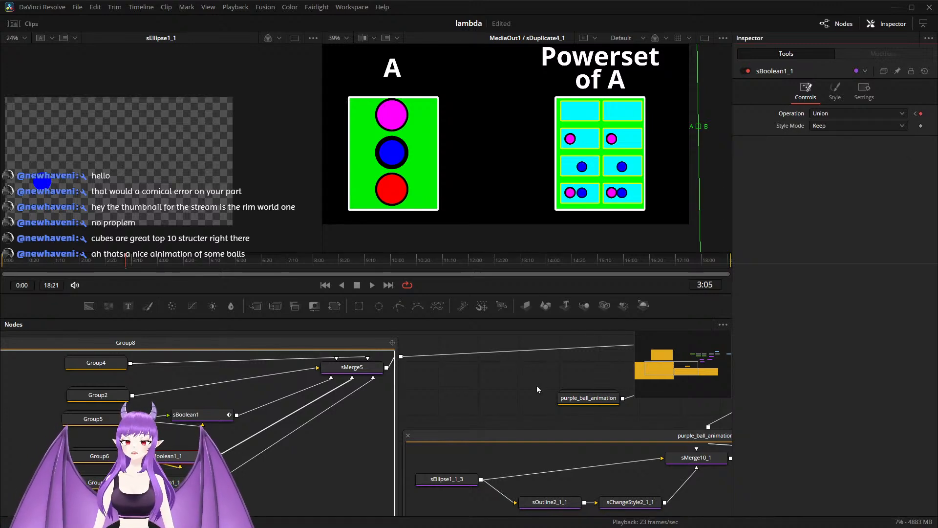
Step: Move sTransform3_1 horizontally at 3:05 to an X Offset of about 0.522, bringing the blue circle over the Powerset of A box
left_click_drag(532, 391, 305, 343)
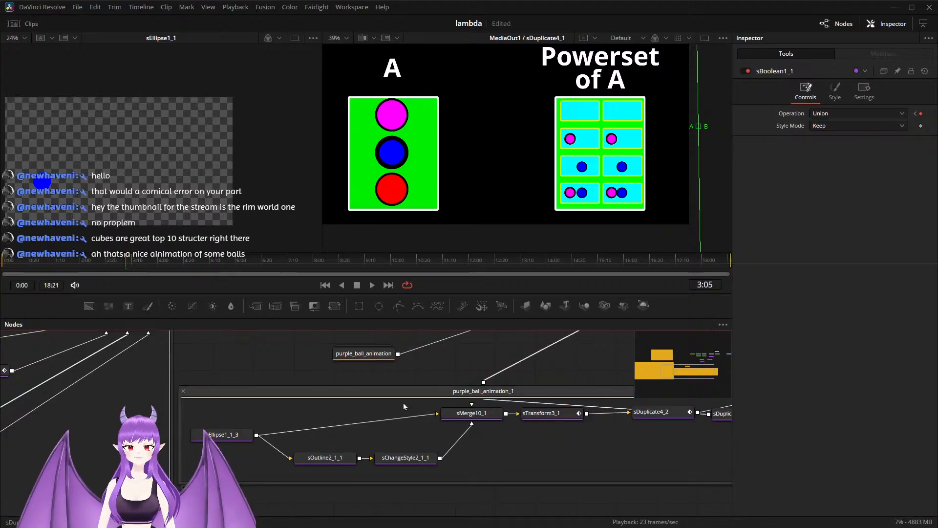
scroll(442, 406, "down", 2)
left_click_drag(575, 465, 433, 469)
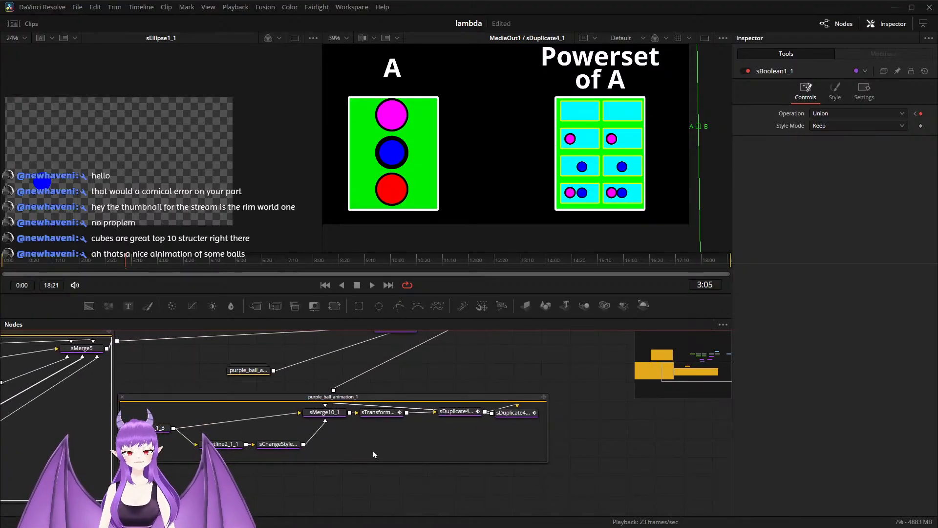
scroll(374, 450, "up", 1)
left_click_drag(375, 450, 343, 473)
left_click(349, 426)
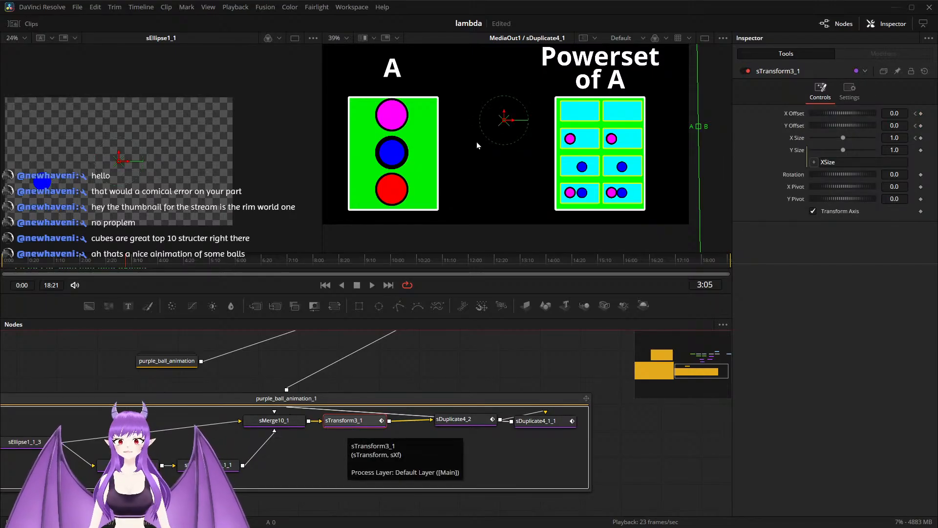
left_click_drag(513, 123, 700, 89)
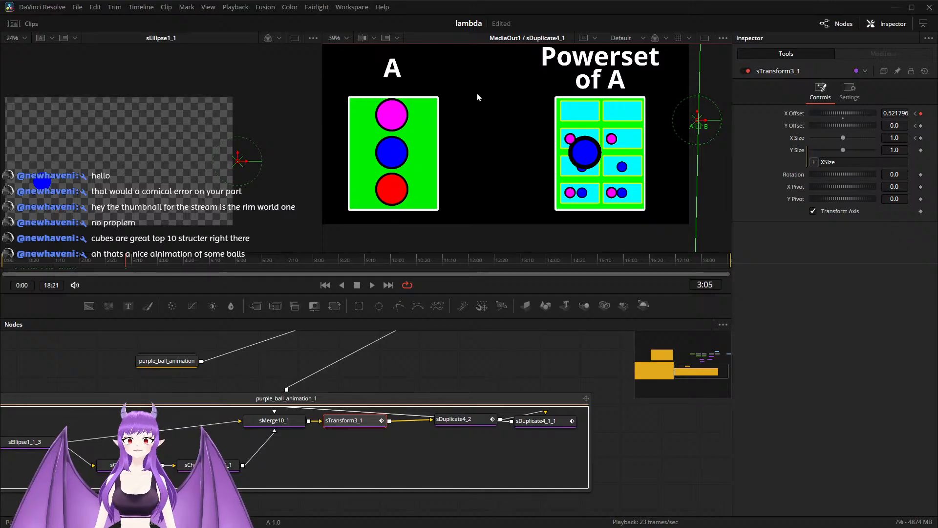
Step: Switch the MediaOut1 viewer from the split wipe to Buffer A only
left_click(368, 39)
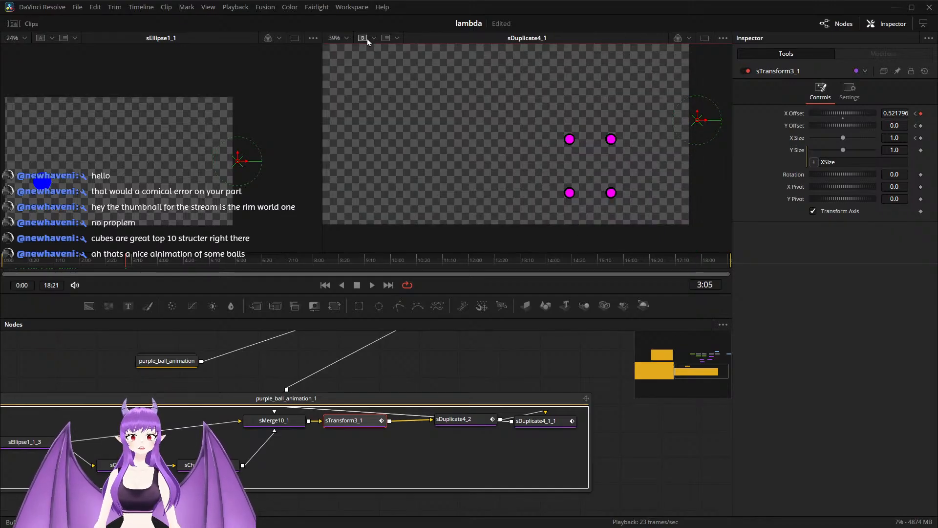
left_click(368, 39)
left_click(362, 38)
left_click(362, 39)
left_click(374, 39)
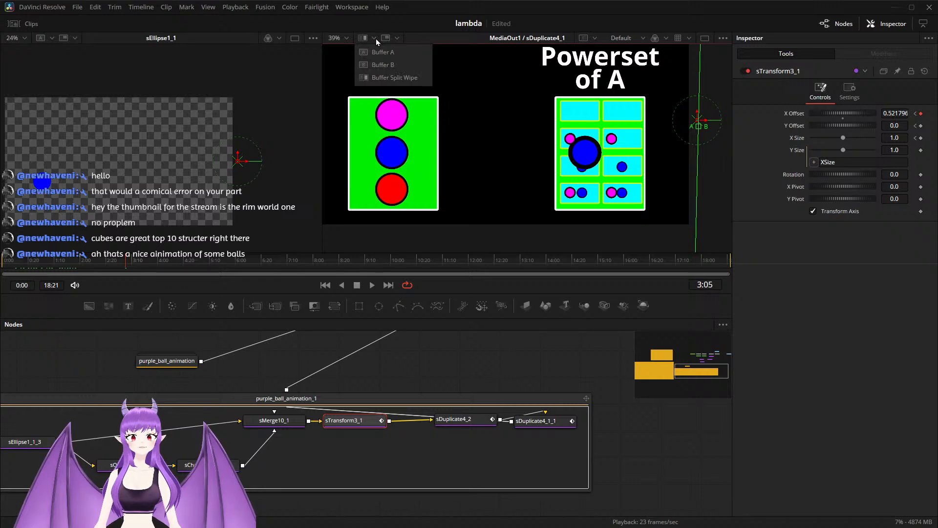
left_click(376, 51)
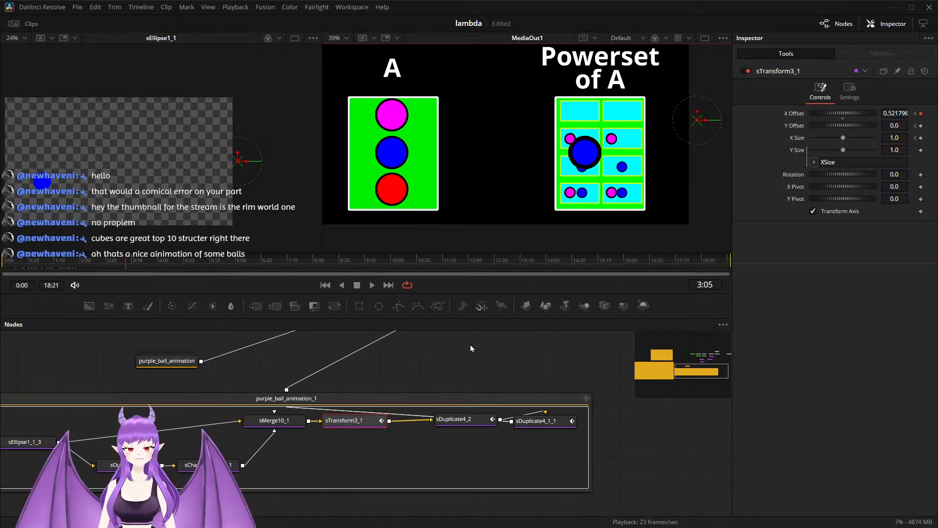
Step: Shrink sTransform3_1 to an X Size of 0.34, position it at X Offset about 0.314 and Y Offset about -0.168, and save the project
left_click_drag(694, 122, 683, 179)
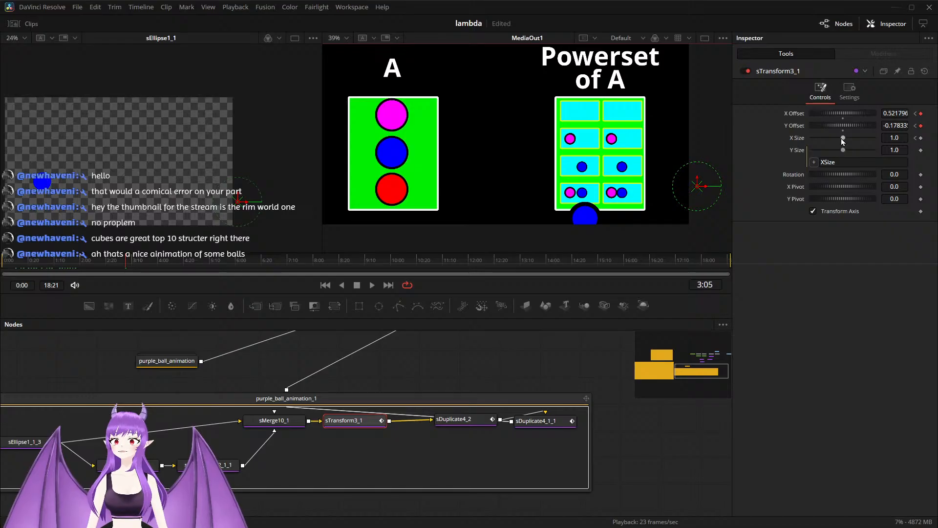
left_click_drag(843, 139, 825, 144)
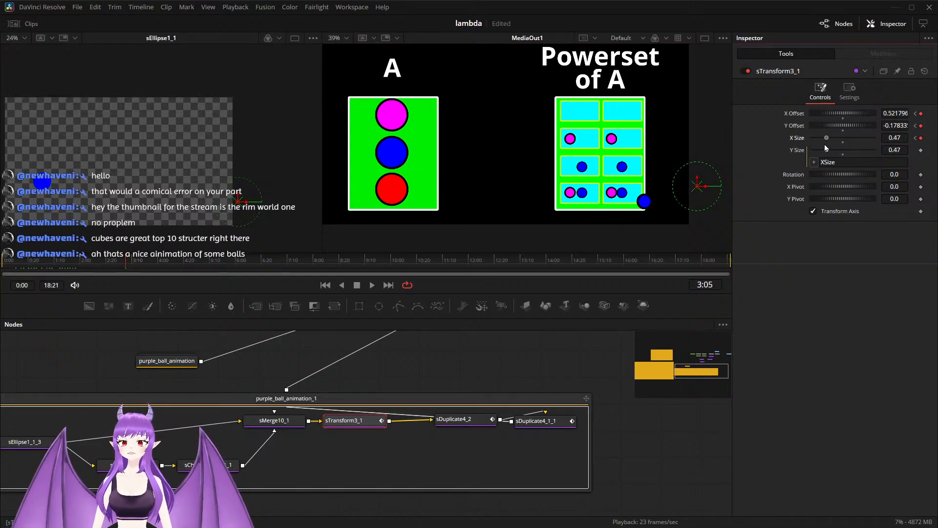
scroll(646, 189, "up", 2)
left_click_drag(725, 189, 658, 187)
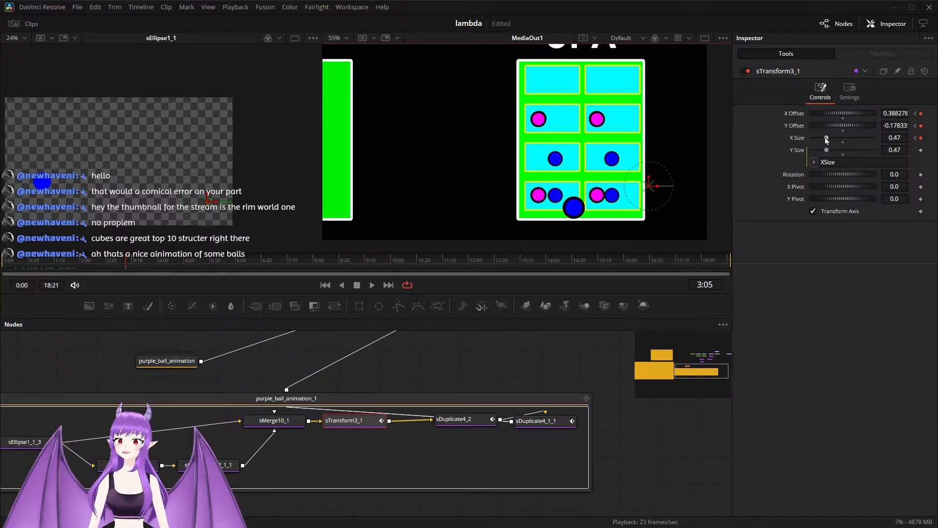
left_click_drag(827, 141, 825, 142)
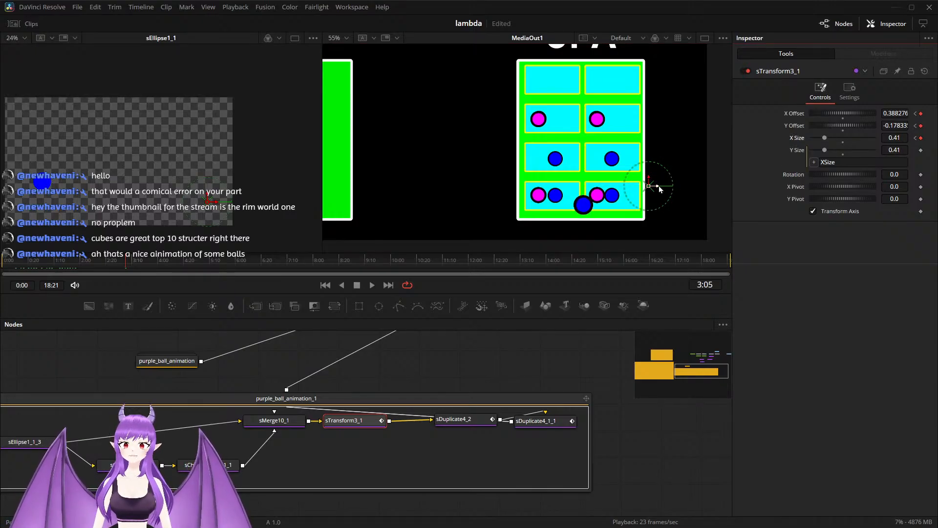
mouse_move(659, 189)
left_mouse_down()
mouse_move(634, 191)
mouse_move(646, 191)
left_mouse_up()
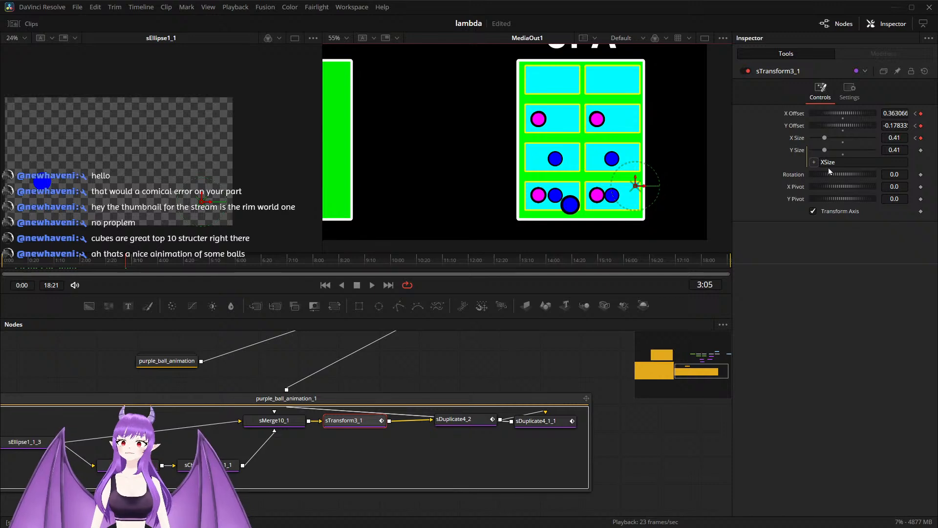
left_click_drag(821, 139, 819, 138)
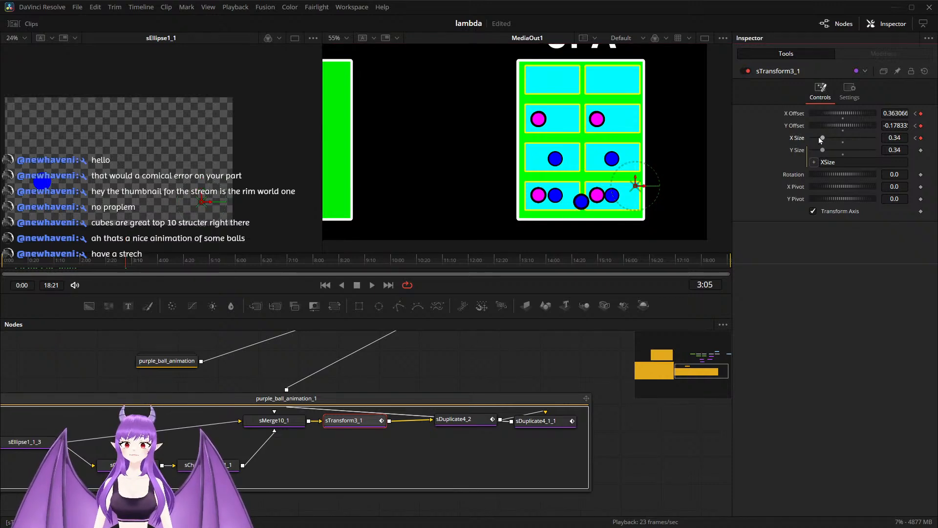
left_click_drag(641, 190, 618, 186)
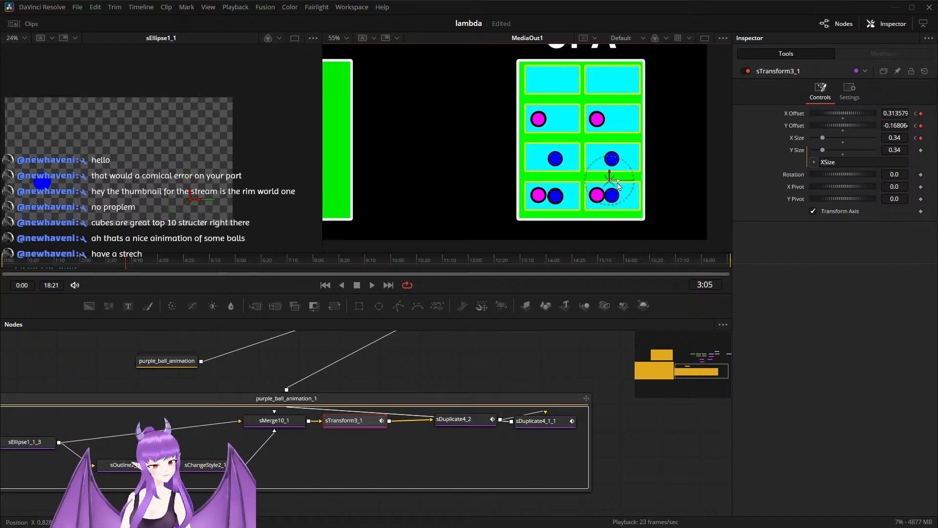
key("ctrl+s")
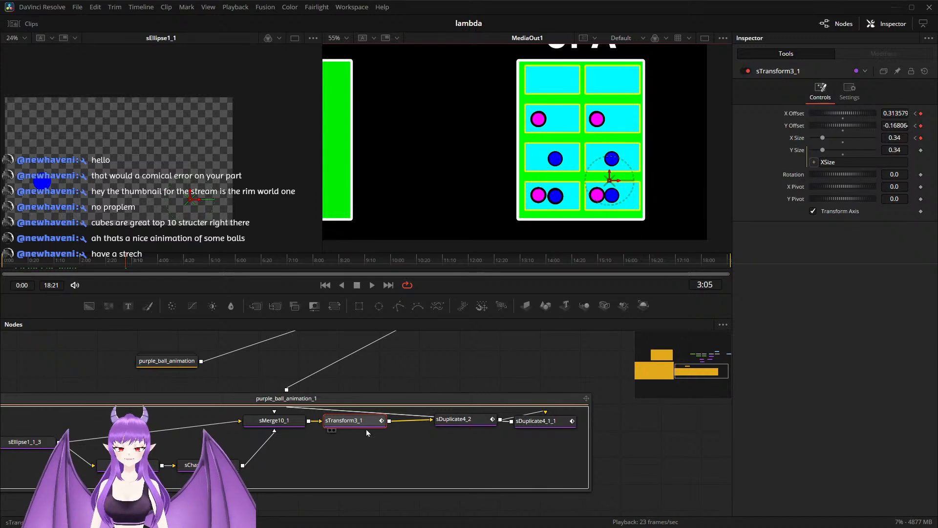
Step: At 3:05, set sDuplicate4_2's X Offset to 0.109 and sDuplicate4_1_1's Y Offset to 0.073, and return the playhead to 2:00
left_click(455, 421)
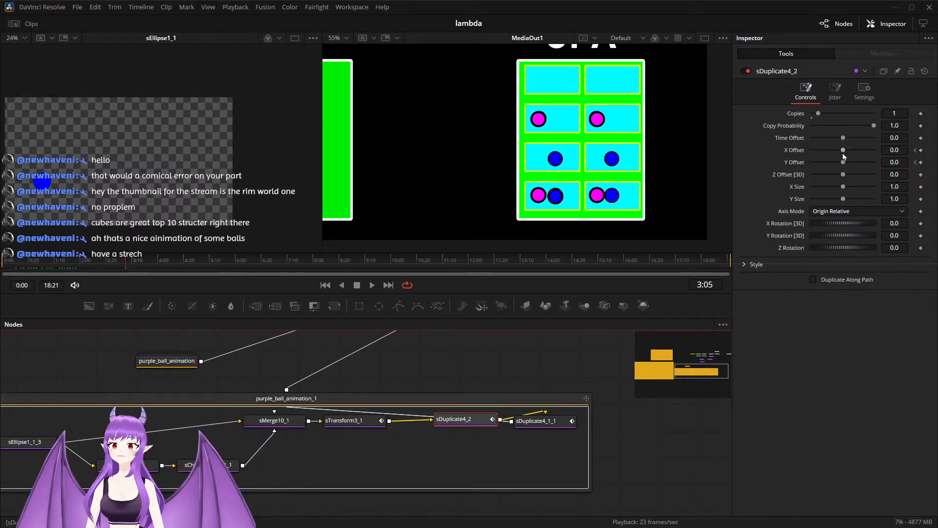
left_click_drag(843, 155, 862, 152)
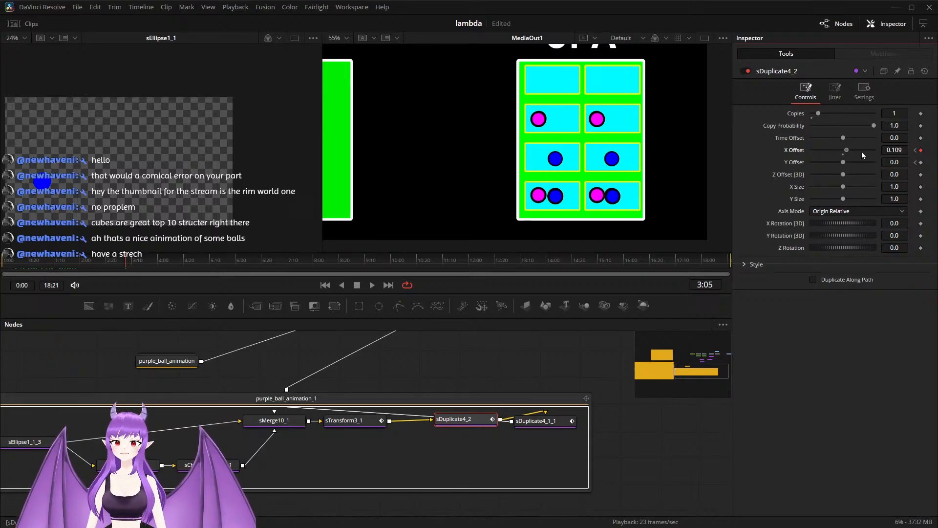
left_click(539, 424)
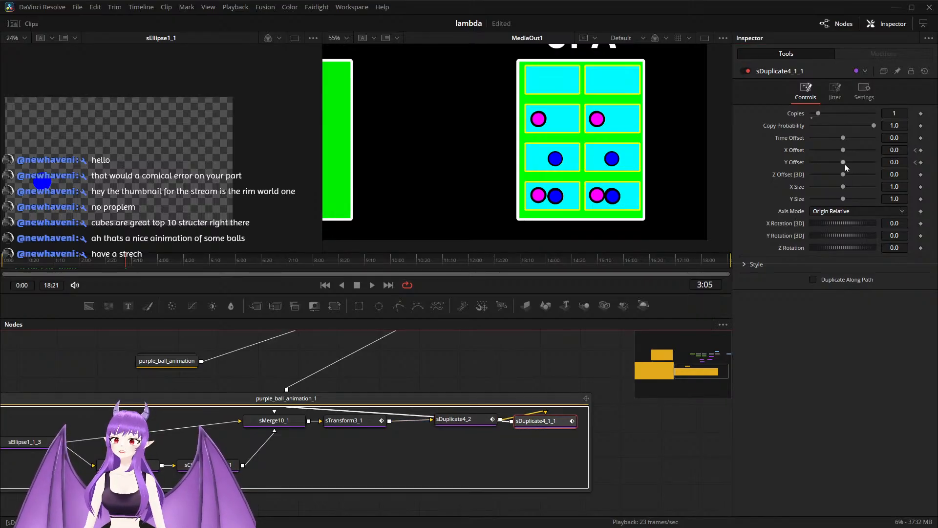
left_click_drag(844, 163, 867, 153)
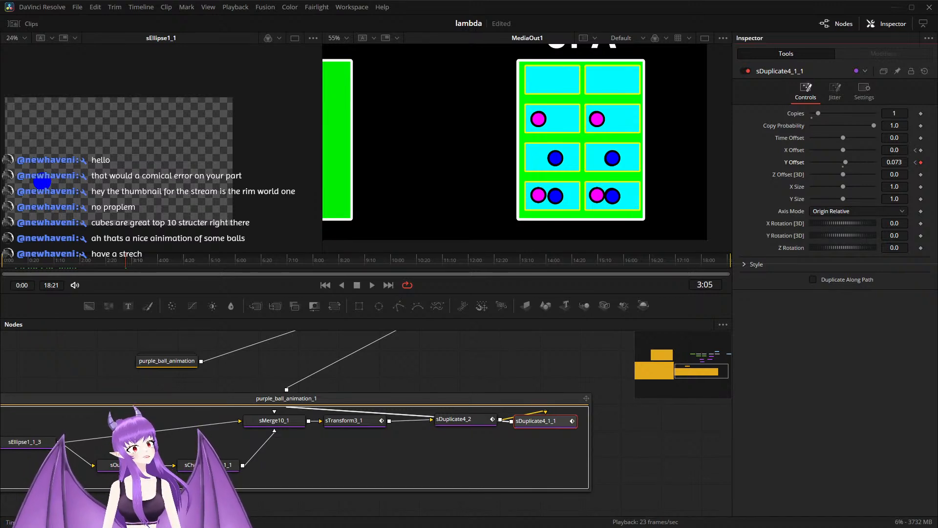
left_click_drag(125, 260, 81, 260)
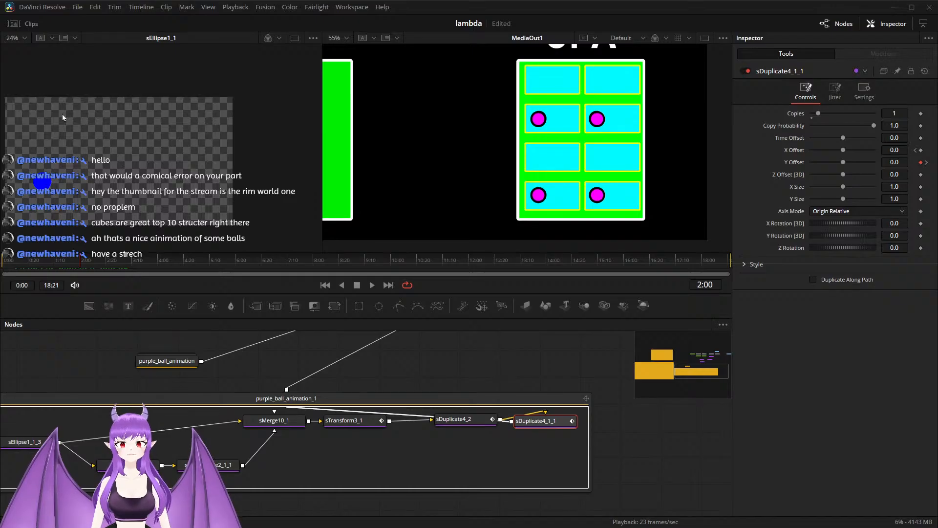
scroll(440, 157, "down", 2)
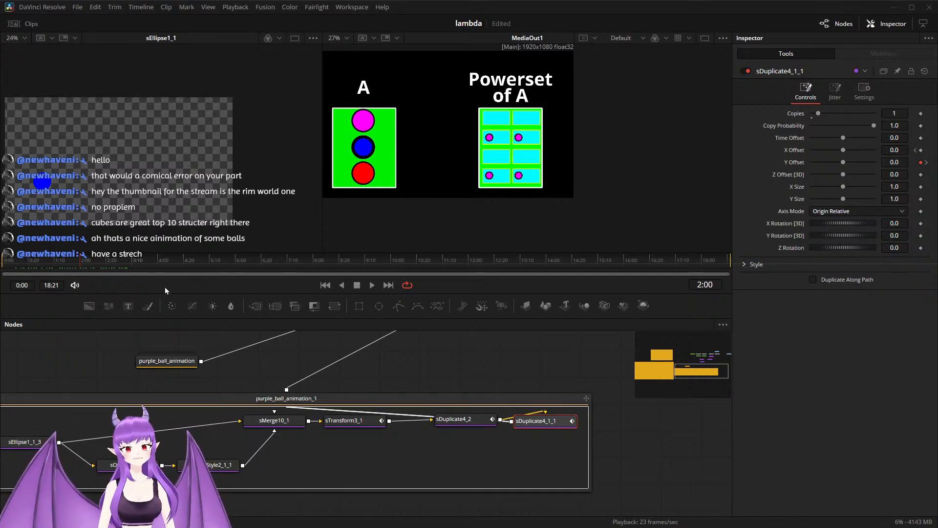
Step: Save the project and play the animation from 1:27 to review the blue circle spreading into the Powerset of A cells
left_click_drag(81, 259, 77, 282)
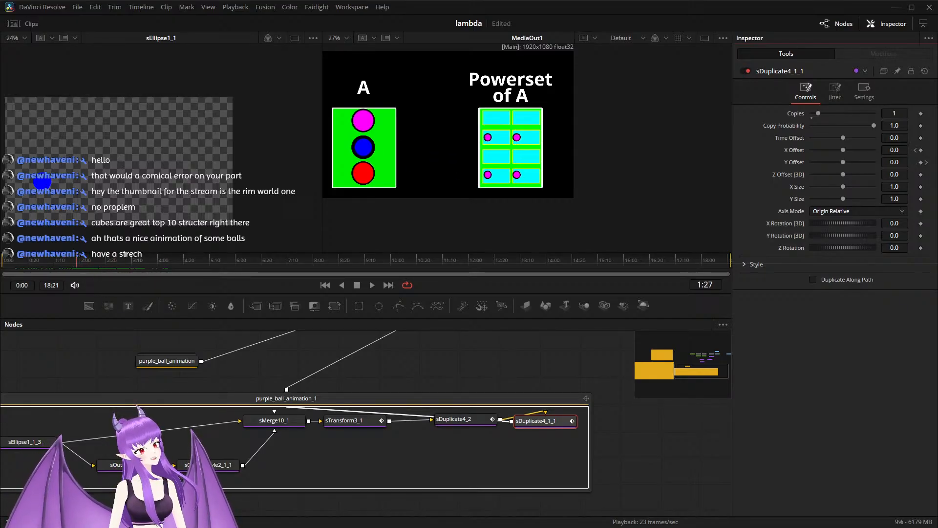
key("ctrl+s")
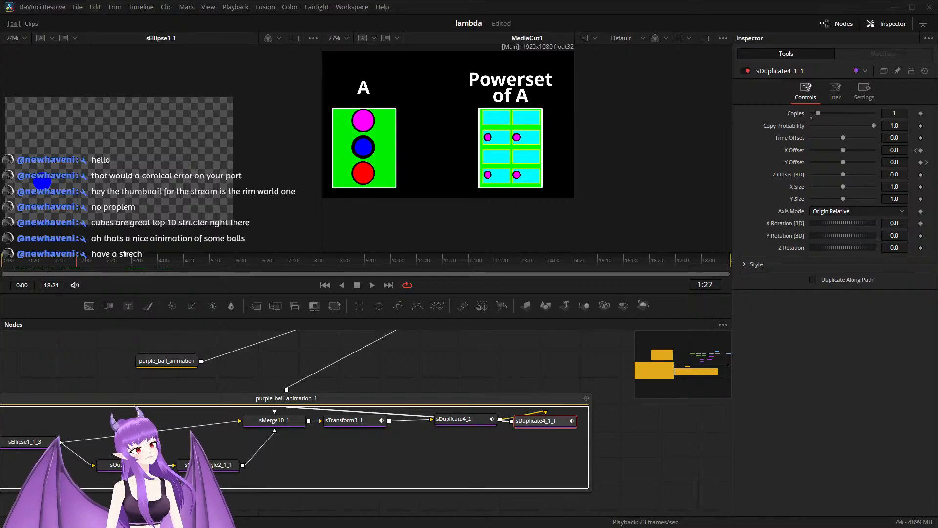
left_click(372, 285)
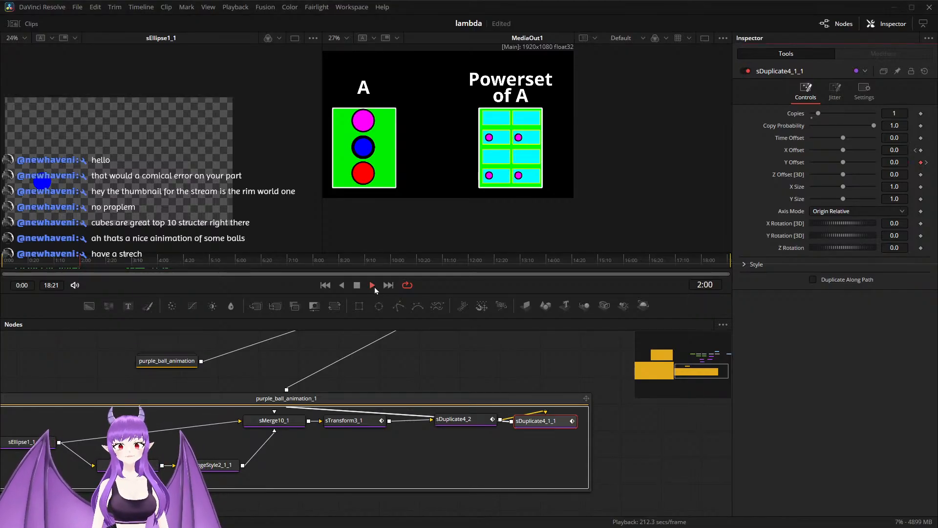
left_click(374, 287)
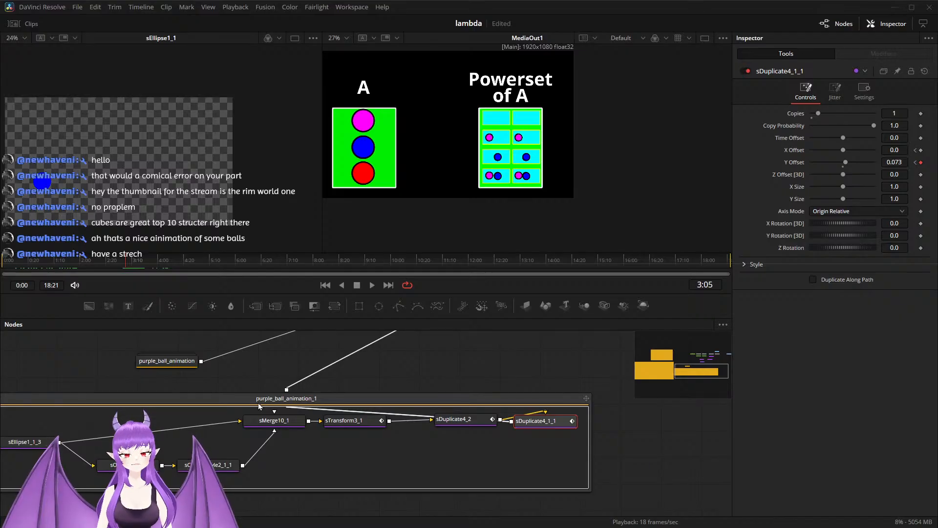
Step: Rename the purple_ball_animation_1 group to blue_ball_animation
left_click_drag(201, 389, 231, 391)
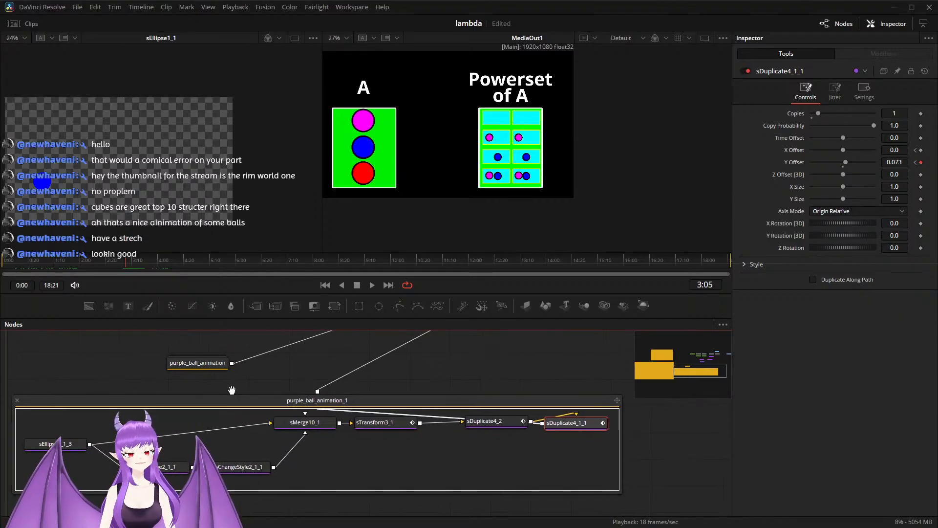
left_click(301, 409)
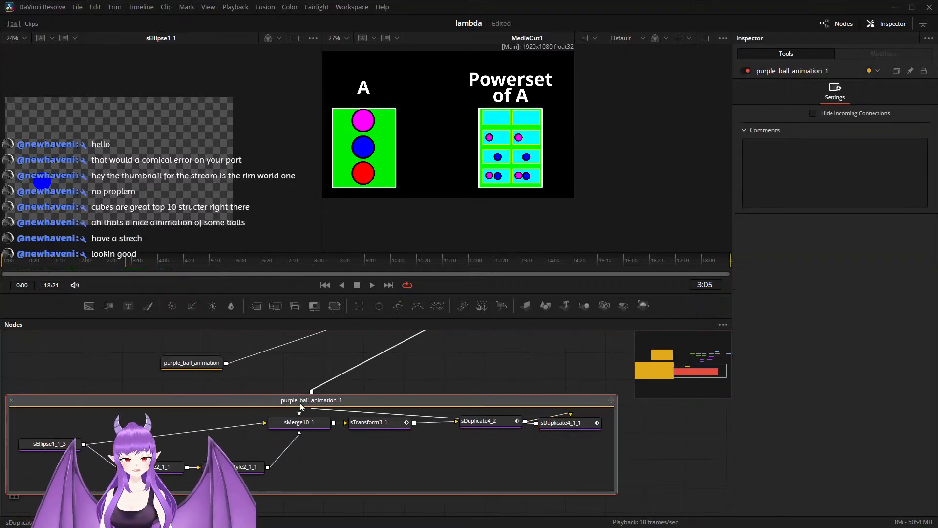
key("F2")
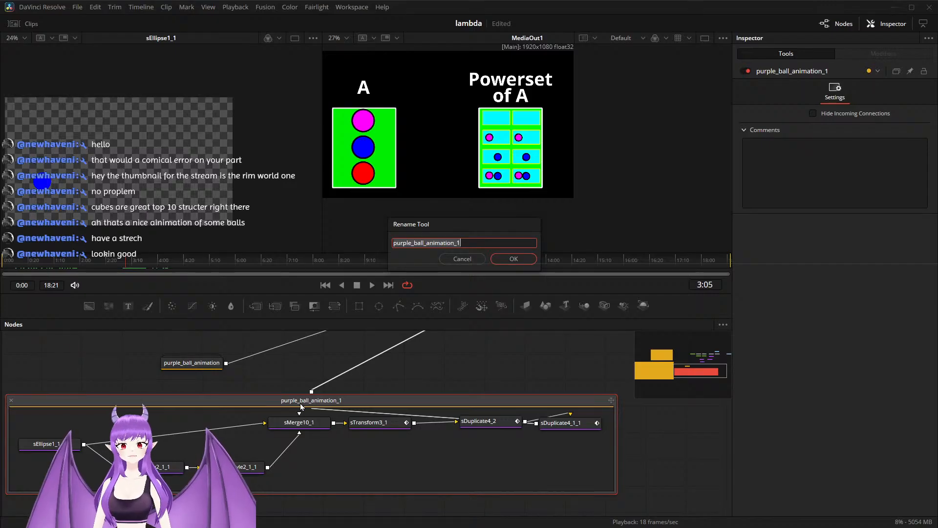
key("Left")
key("Left")
key("Left")
key("Left")
key("Left")
key("BackSpace")
key("BackSpace")
key("BackSpace")
key("BackSpace")
key("Delete")
key("Delete")
type("blue")
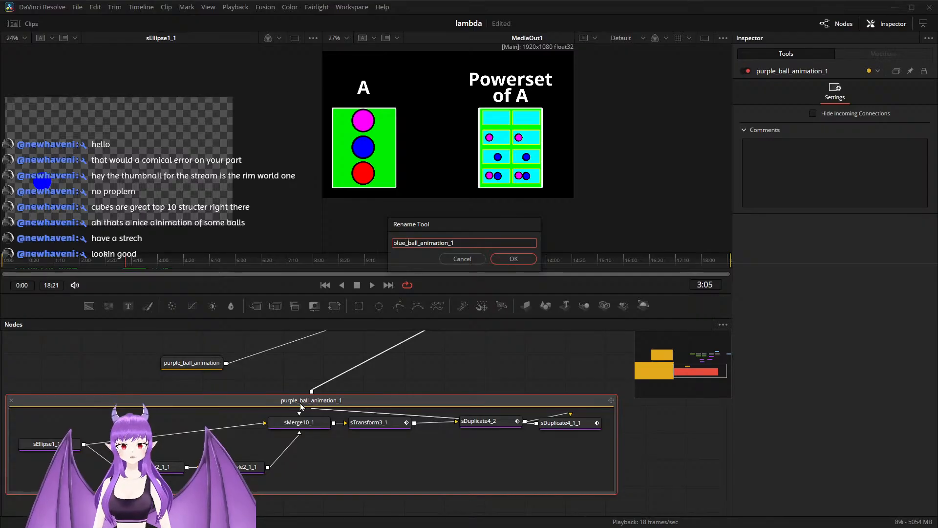
key("End")
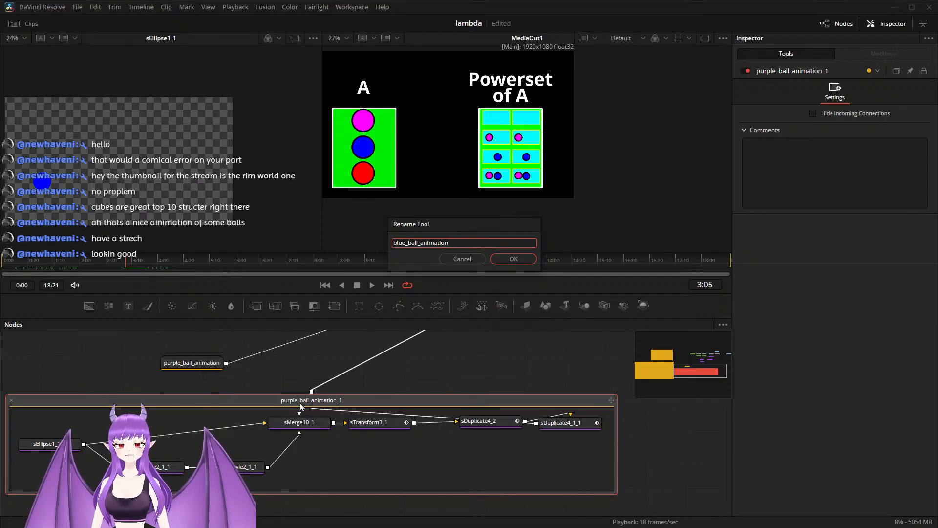
left_click(512, 257)
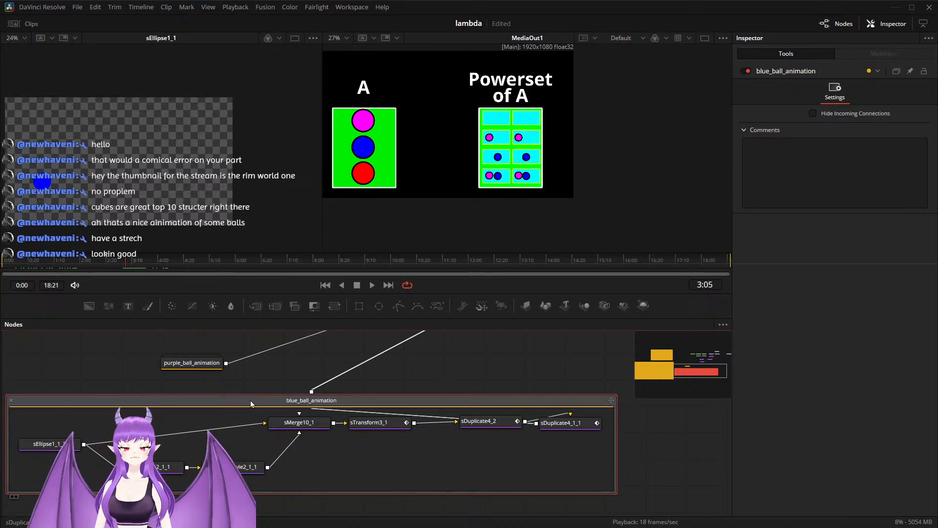
Step: Collapse the blue_ball_animation group and place it directly below purple_ball_animation
left_click_drag(178, 403, 235, 406)
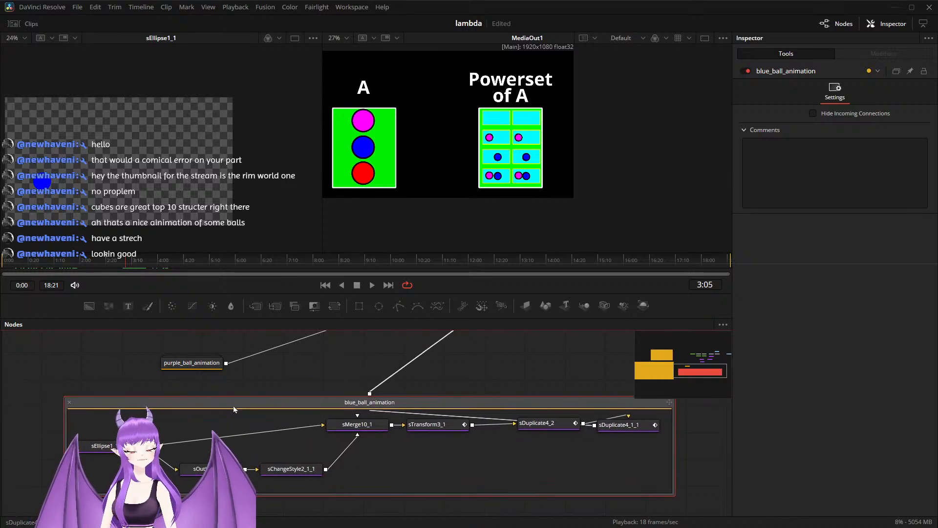
left_click(70, 403)
left_click_drag(368, 417, 190, 390)
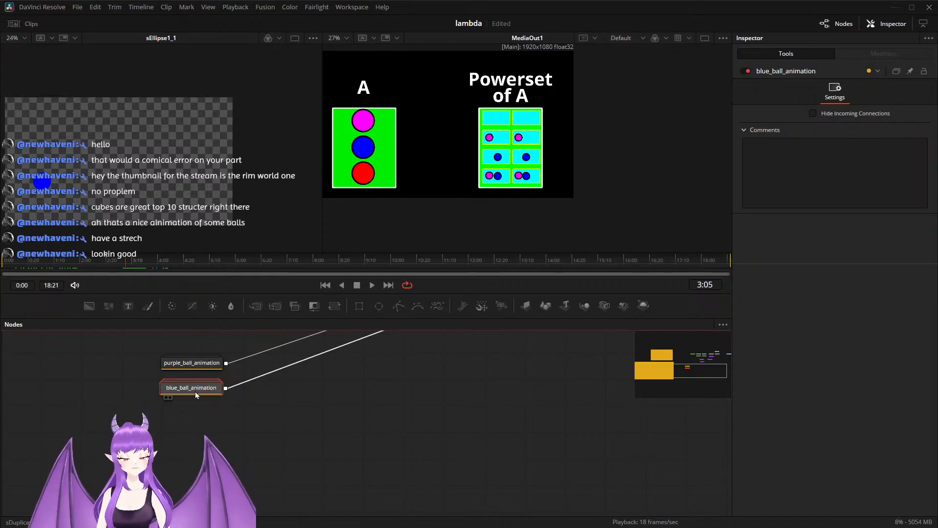
Step: Paste a copy of the blue_ball_animation group below the original and connect its output to sMerge2
key("ctrl+v")
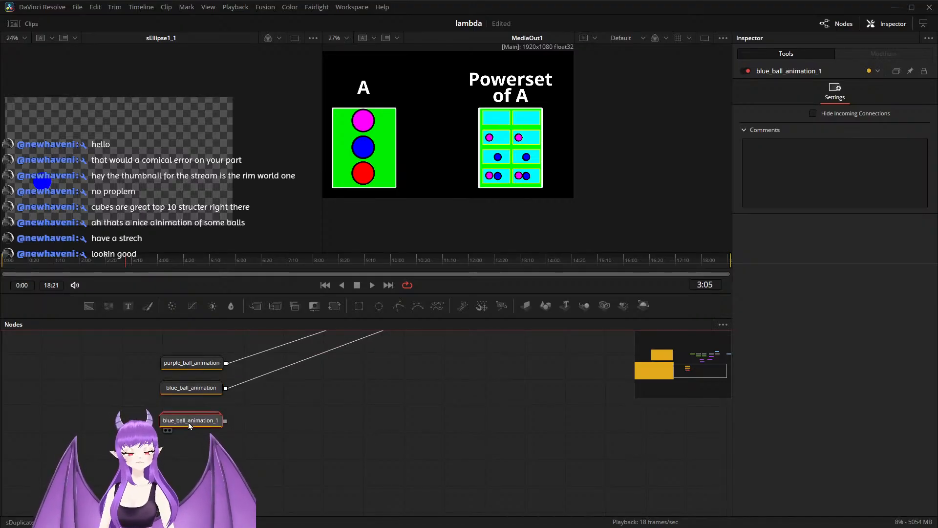
left_click_drag(322, 402, 308, 450)
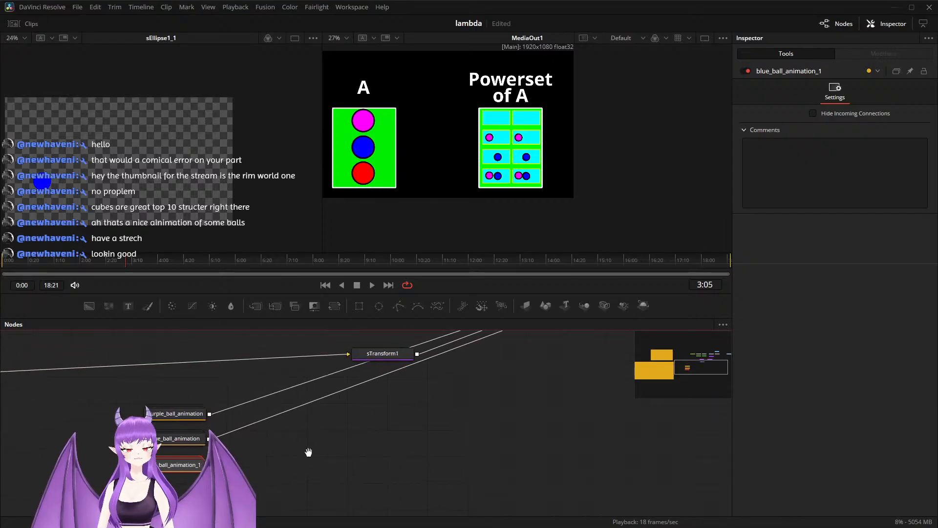
scroll(263, 459, "down", 2)
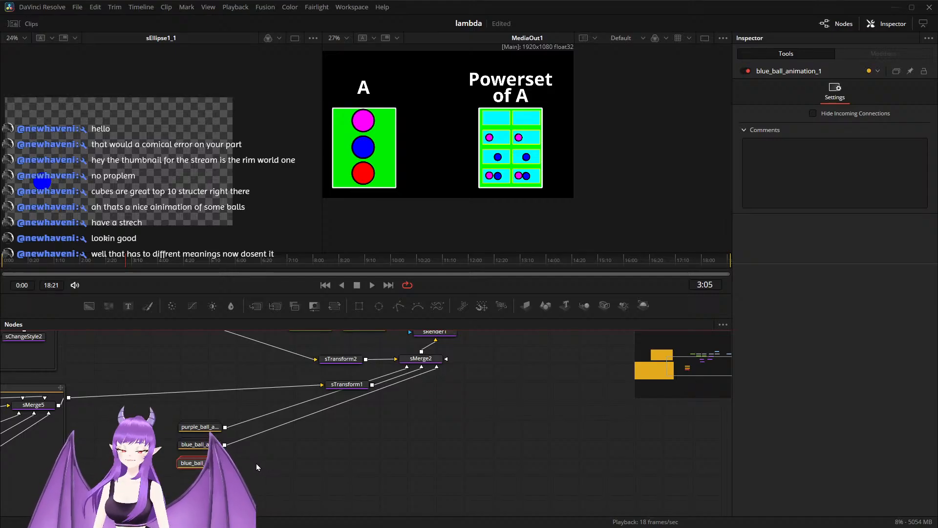
left_click_drag(223, 463, 423, 367)
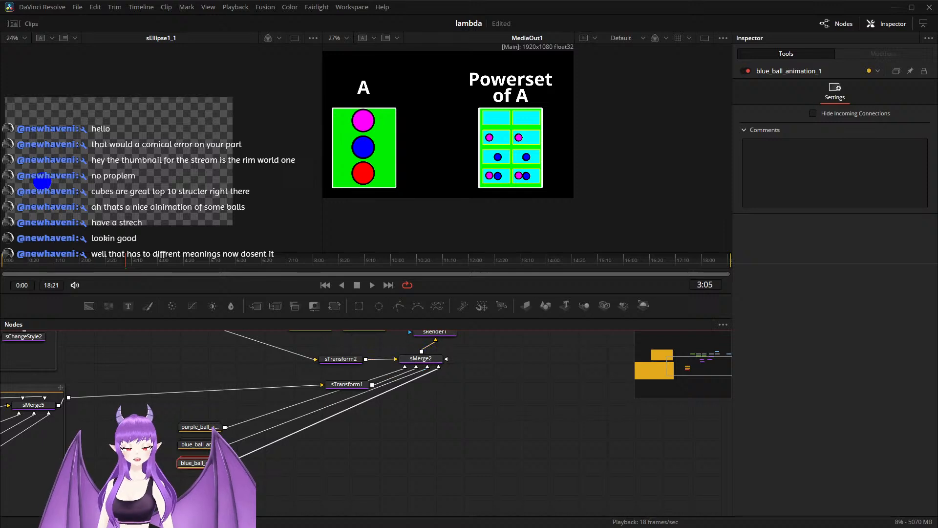
Step: In the copied group, remove sTransform3_1_1's 3:05 keys and re-key X Offset and Y Offset at 0.0 and X Size at 1.0
double_click(203, 466)
left_click_drag(371, 416, 526, 368)
left_click_drag(288, 409, 293, 432)
scroll(426, 463, "up", 4)
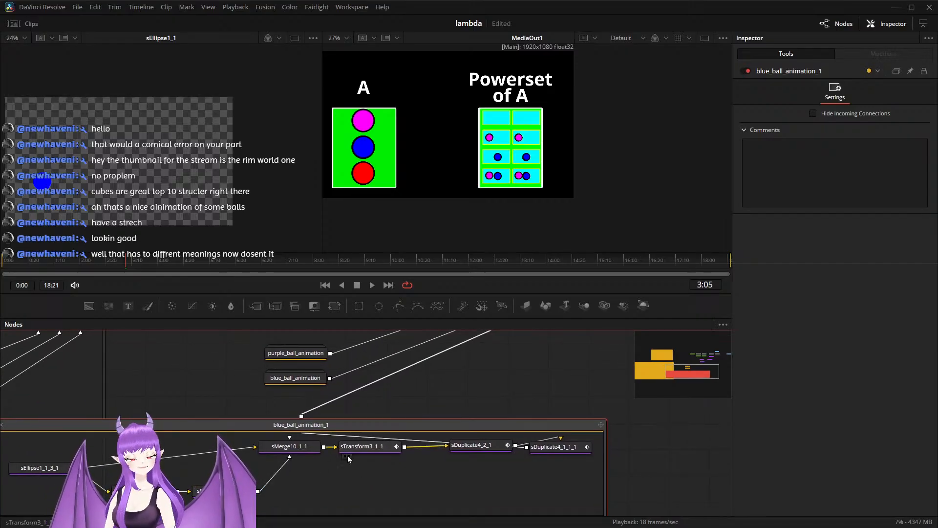
left_click(355, 449)
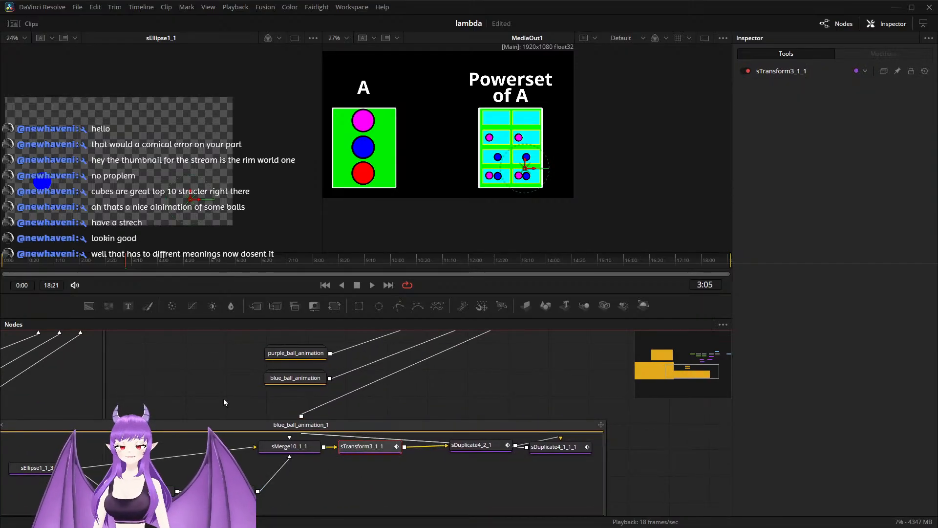
left_click(363, 444)
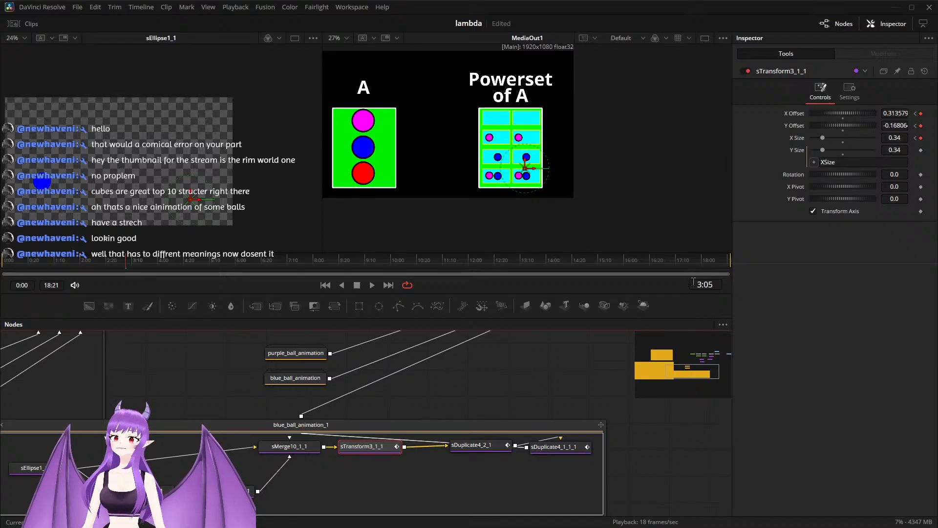
right_click(922, 113)
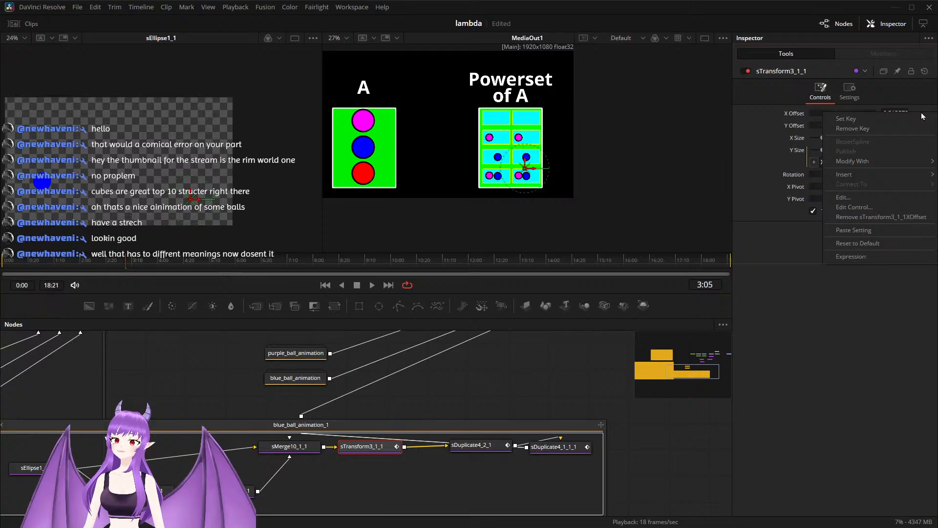
left_click(905, 128)
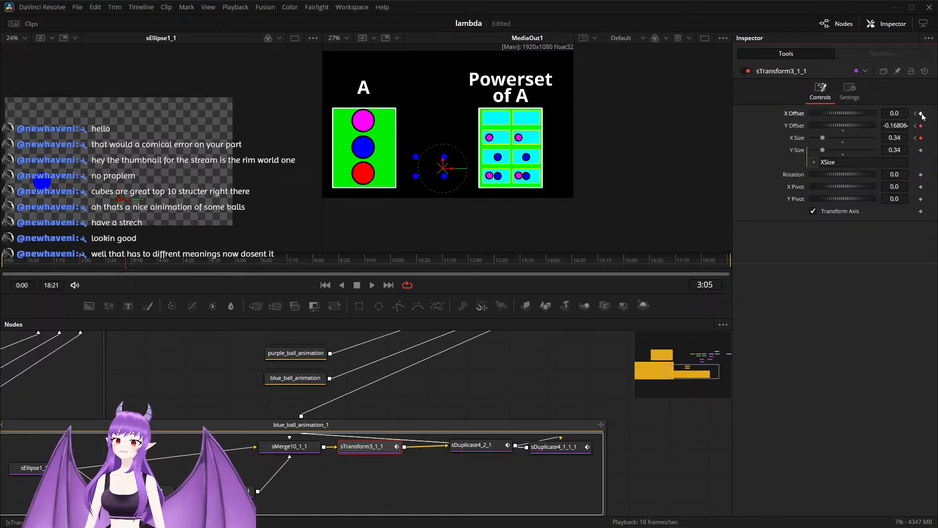
right_click(922, 126)
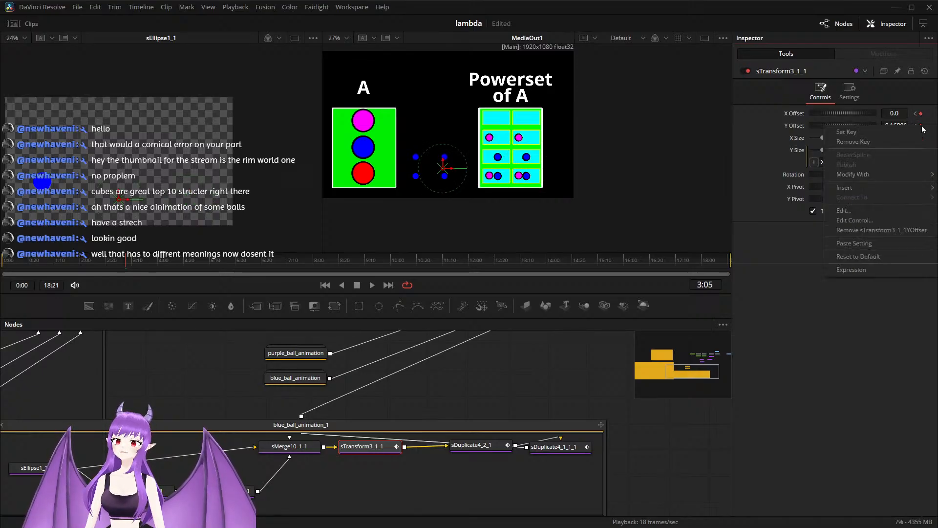
left_click(911, 142)
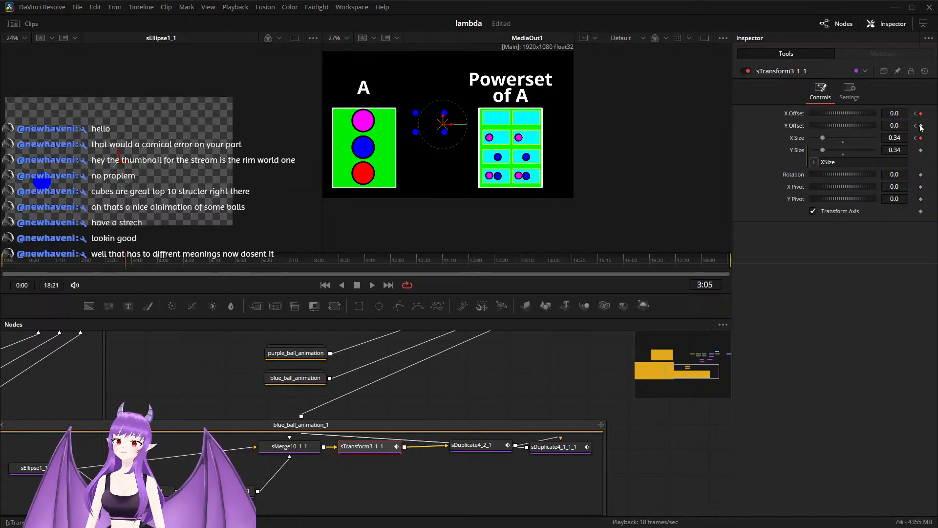
right_click(922, 138)
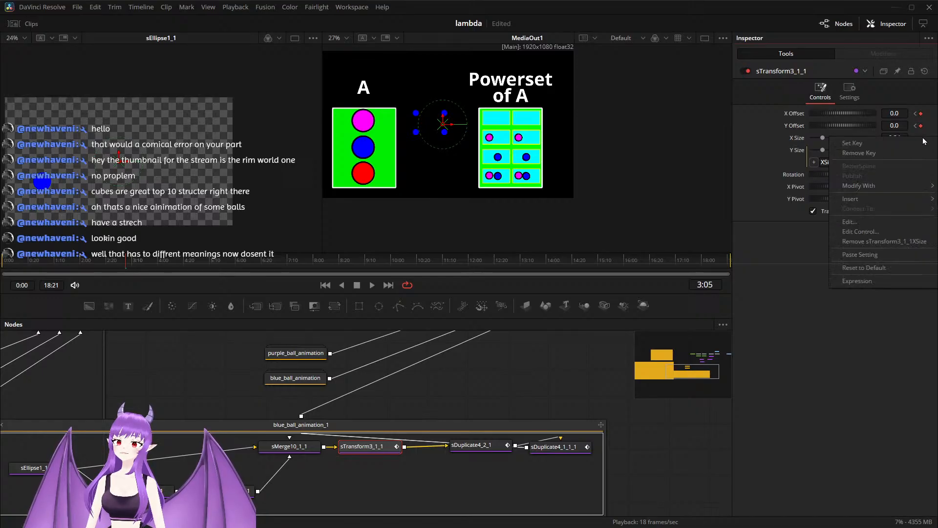
left_click(906, 156)
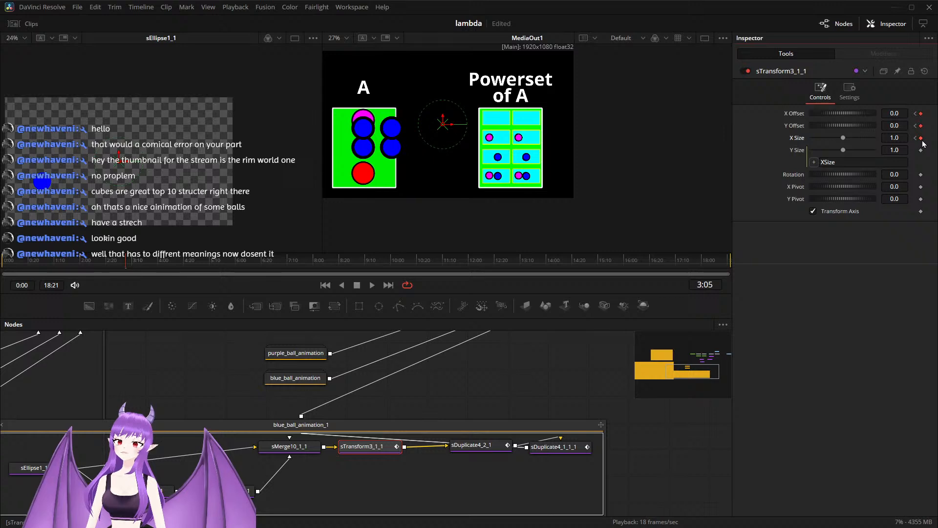
Step: Remove the 3:05 keys on sDuplicate4_2_1's X Offset and sDuplicate4_1_1_1's Y Offset, and re-key both at 0.0
left_click(468, 447)
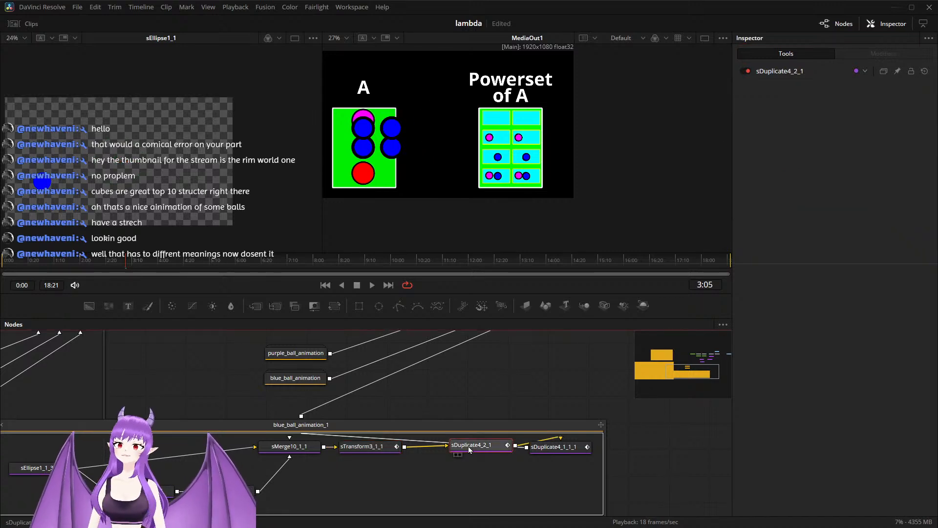
left_click(470, 447)
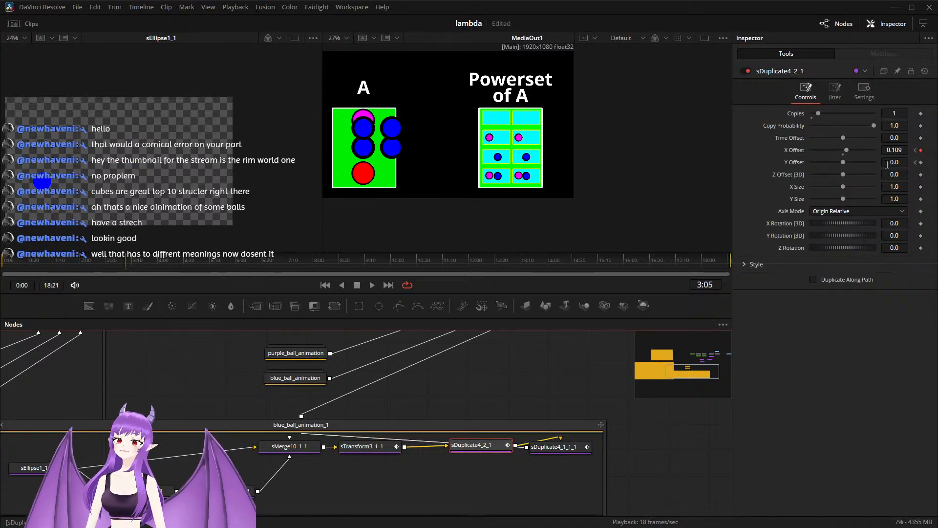
right_click(921, 151)
left_click(907, 172)
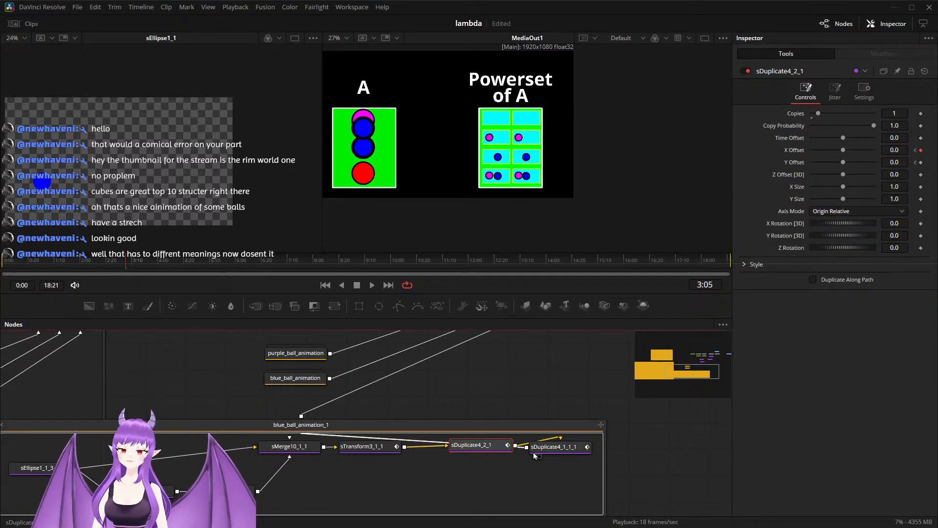
left_click(548, 447)
left_click(543, 403)
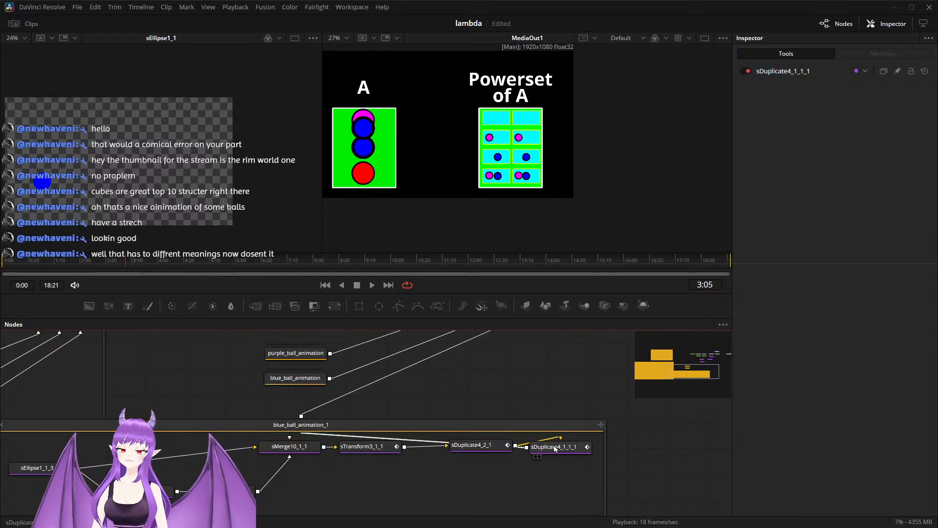
left_click(538, 450)
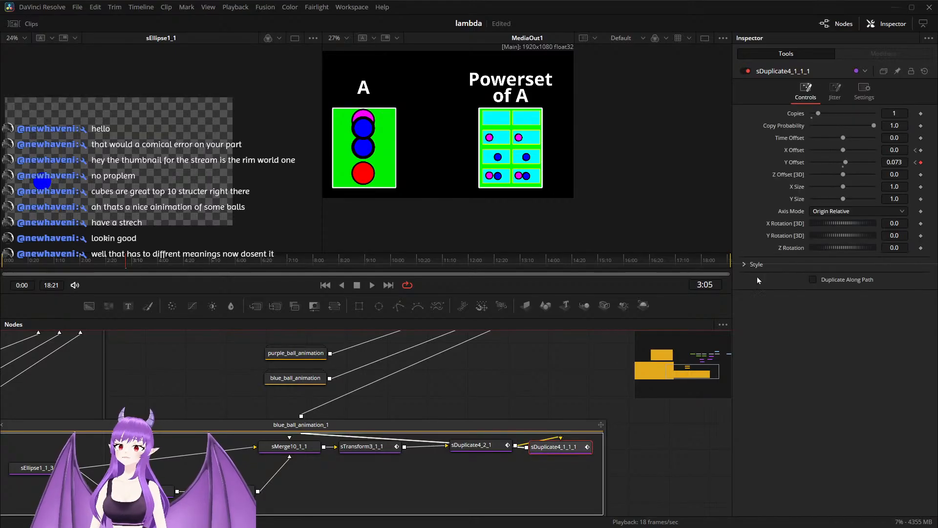
right_click(921, 163)
left_click(909, 179)
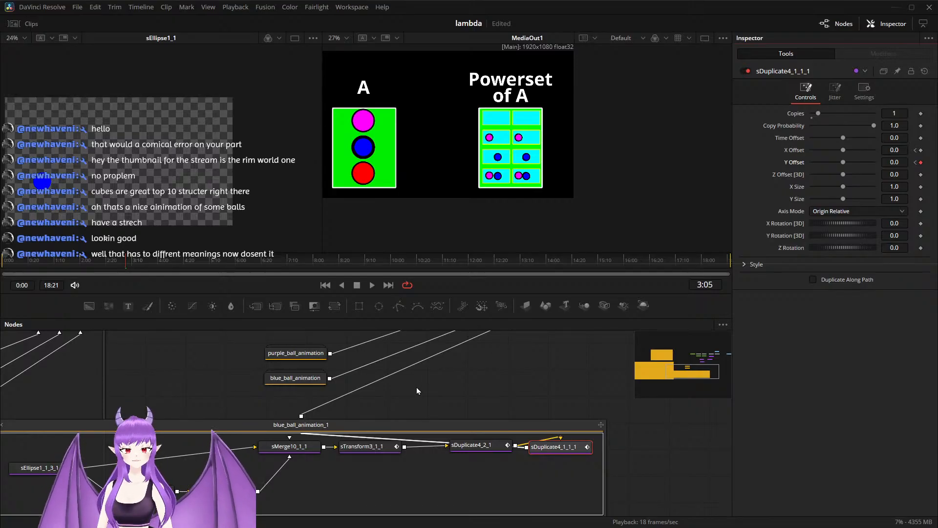
Step: Save the project and collapse the large node group that contains sMerge5
scroll(420, 384, "down", 2)
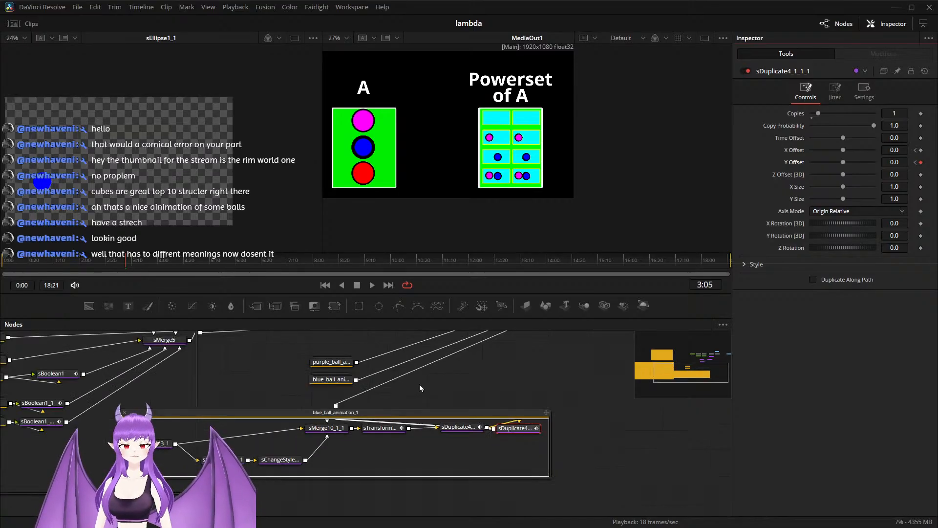
left_click_drag(228, 405, 400, 396)
left_click(154, 415)
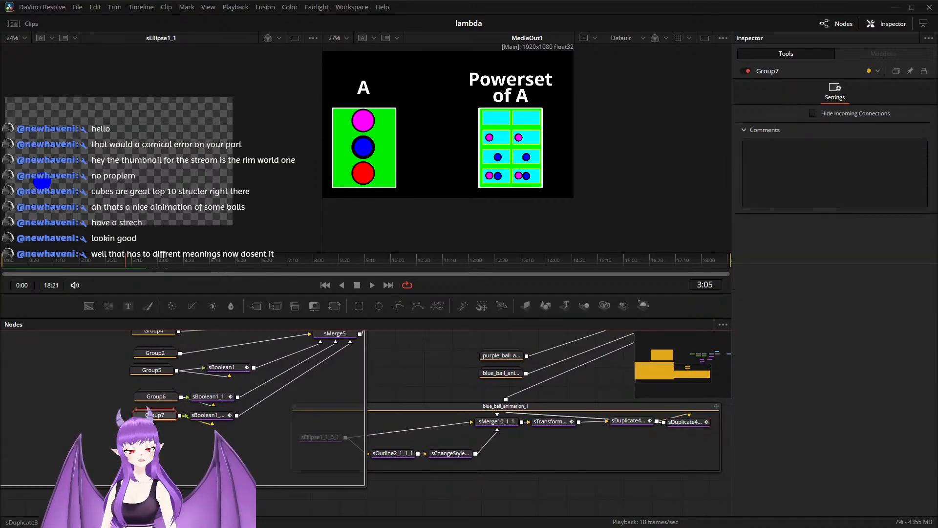
left_click(390, 372)
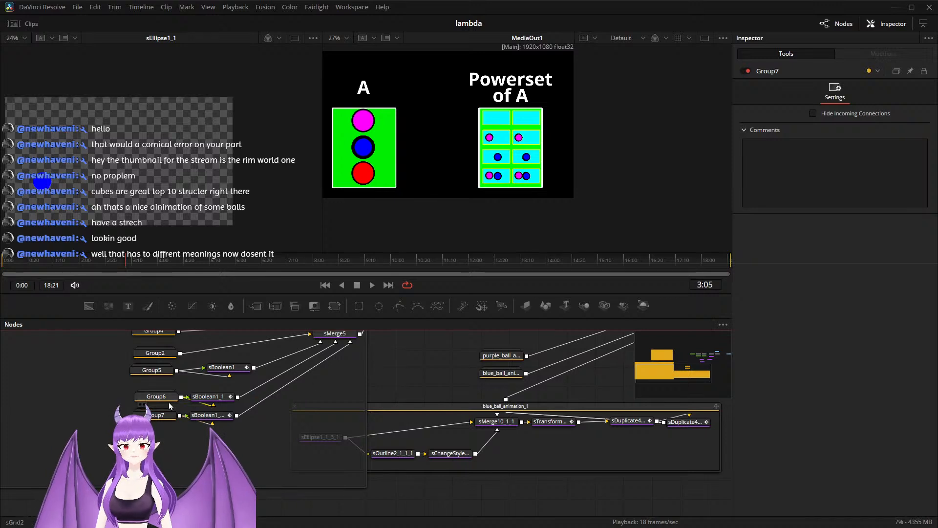
left_click_drag(388, 369, 497, 436)
left_click(163, 424)
left_click(68, 372)
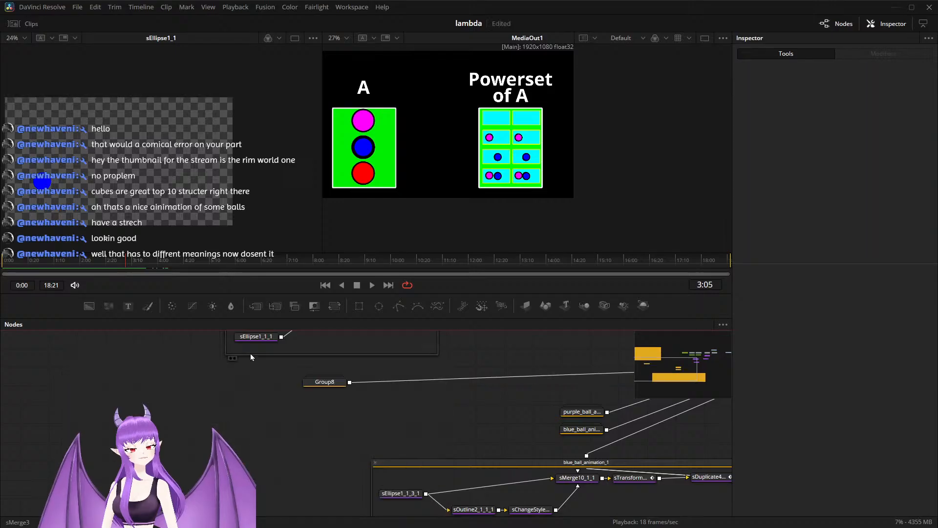
Step: Copy the red circle's sEllipse1_1_1 node and paste it into the blue_ball_animation_1 group beside sEllipse1_1_3_1
left_click(253, 341)
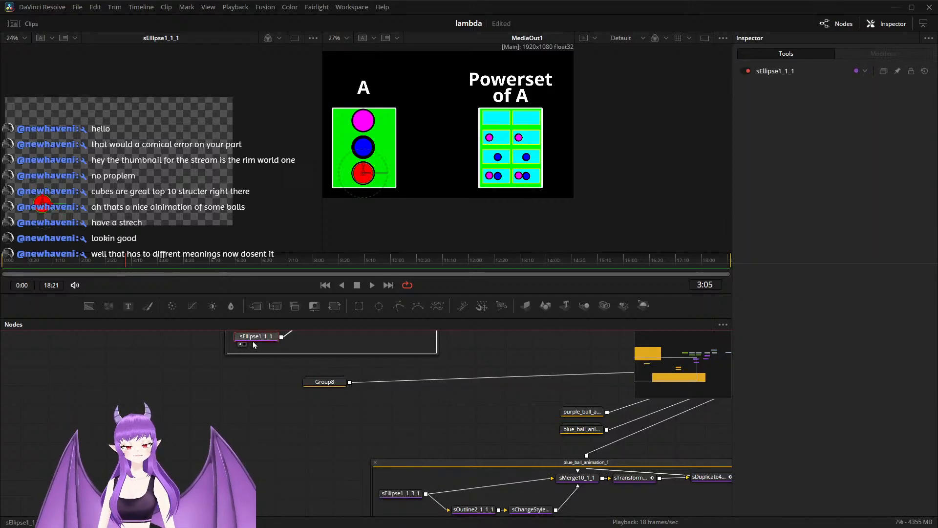
left_click(228, 400)
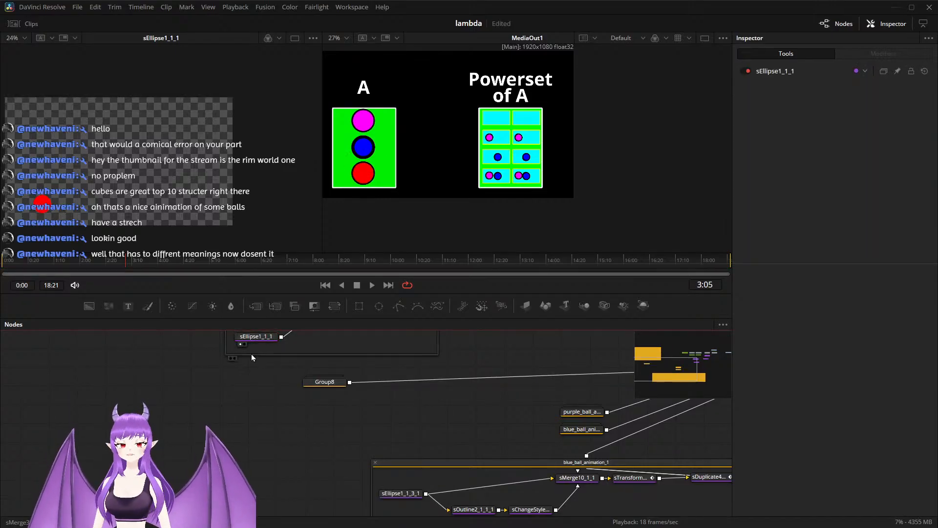
left_click(260, 338)
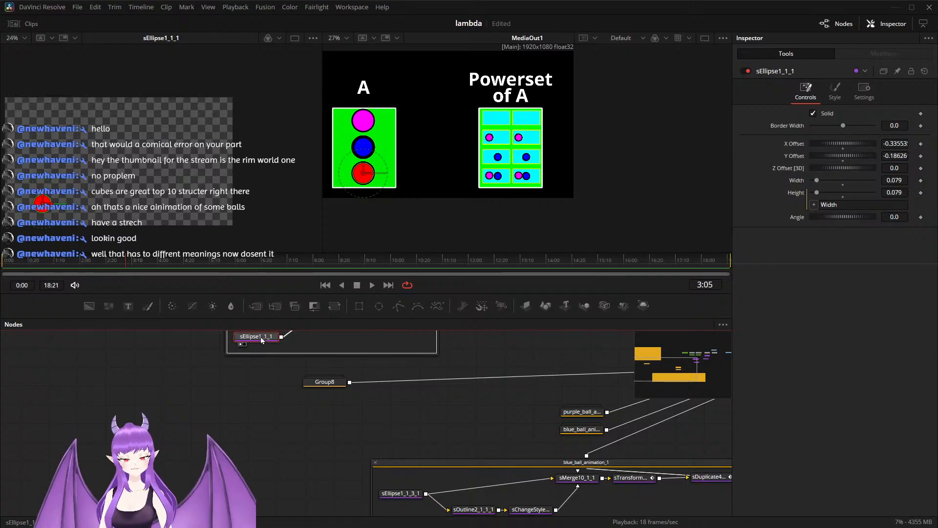
left_click_drag(407, 446, 336, 383)
left_click(328, 447)
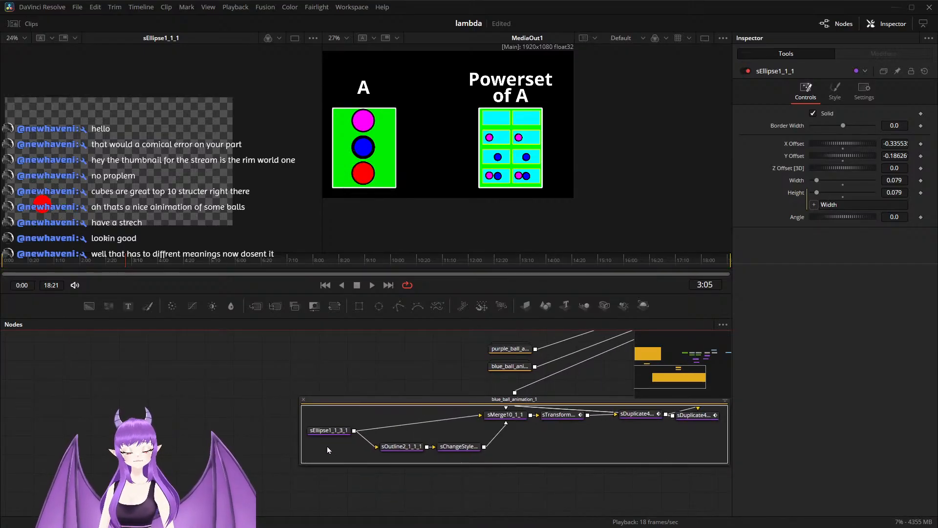
key("ctrl+v")
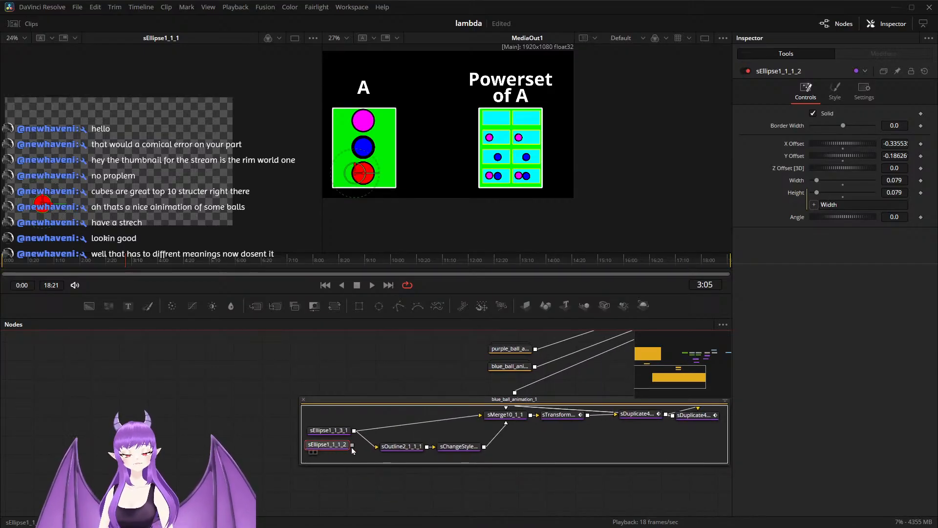
Step: Connect the pasted ellipse to sMerge10_1_1 and sOutline2_1_1_1 in place of sEllipse1_1_3_1, and delete sEllipse1_1_3_1
left_click_drag(352, 445, 483, 419)
left_click(341, 432)
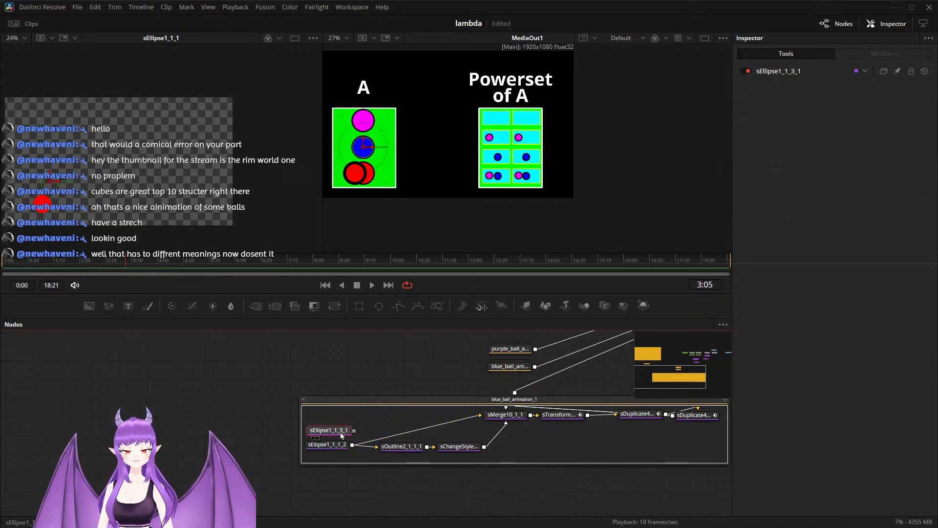
key("Delete")
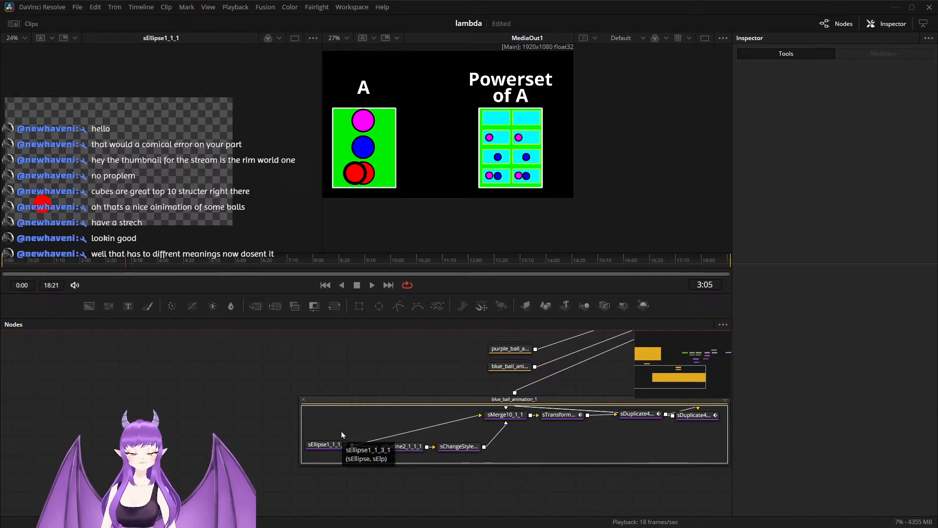
Step: Move the pasted red ellipse horizontally onto set A's red circle, with an X Offset of about -0.304
left_click(331, 445)
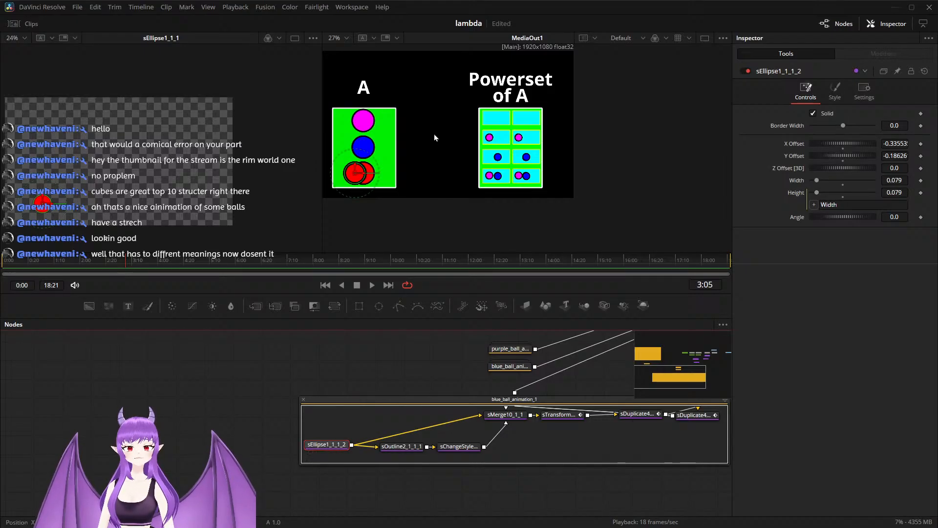
left_click_drag(360, 179, 363, 179)
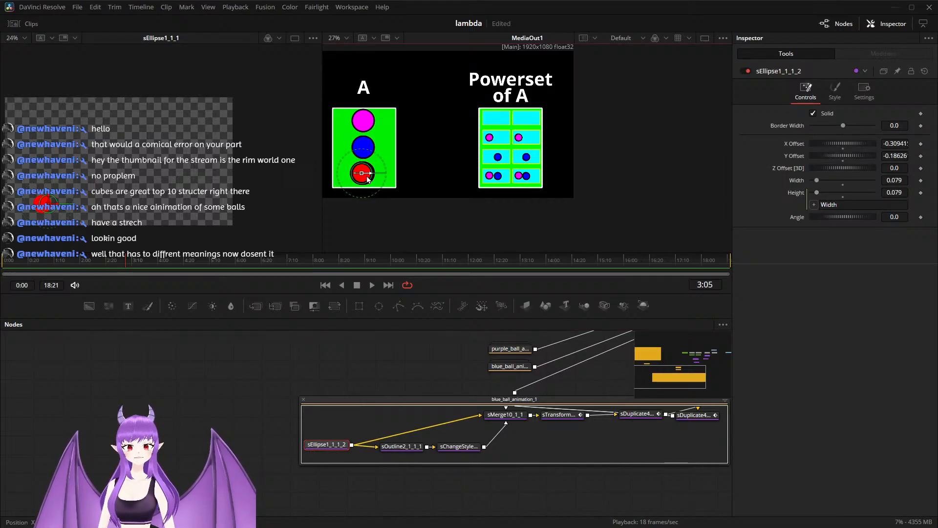
left_click_drag(369, 179, 369, 180)
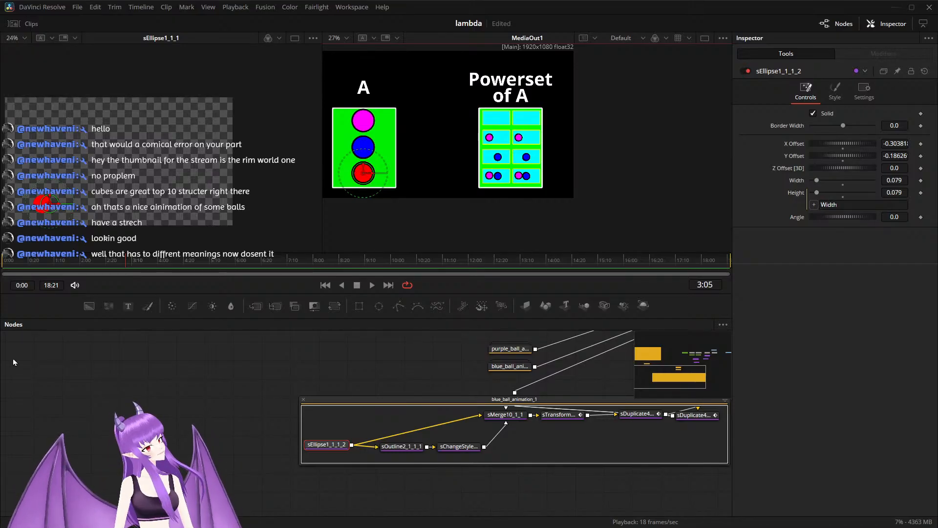
Step: Check the 3:05 keyframes on sTransform3_1_1, sDuplicate4_2_1 and sDuplicate4_1_1_1 in the copied group
scroll(245, 371, "down", 3)
left_click_drag(469, 389, 363, 446)
scroll(363, 445, "up", 3)
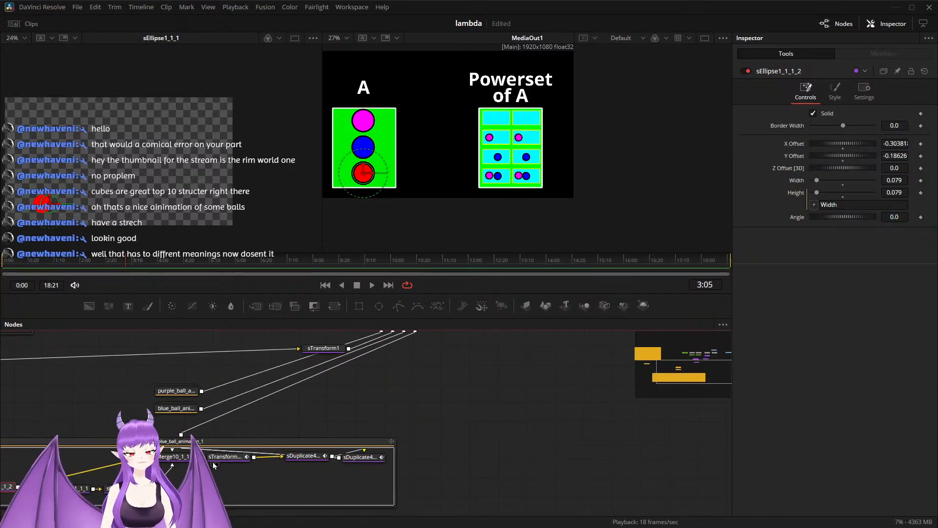
left_click(217, 457)
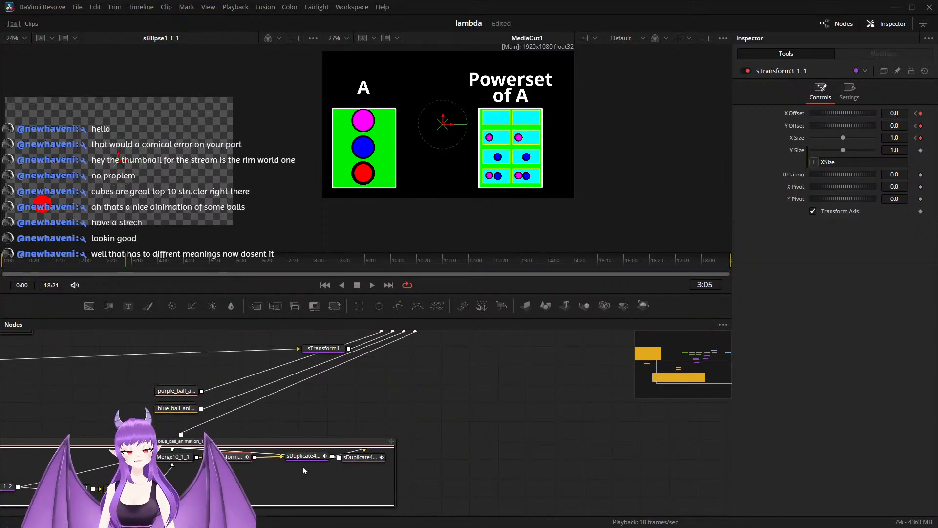
left_click(304, 456)
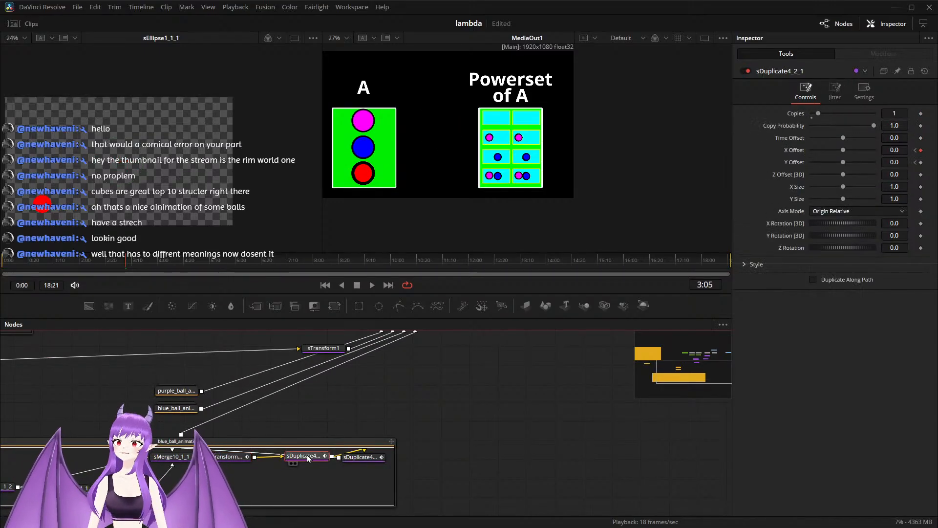
left_click(361, 459)
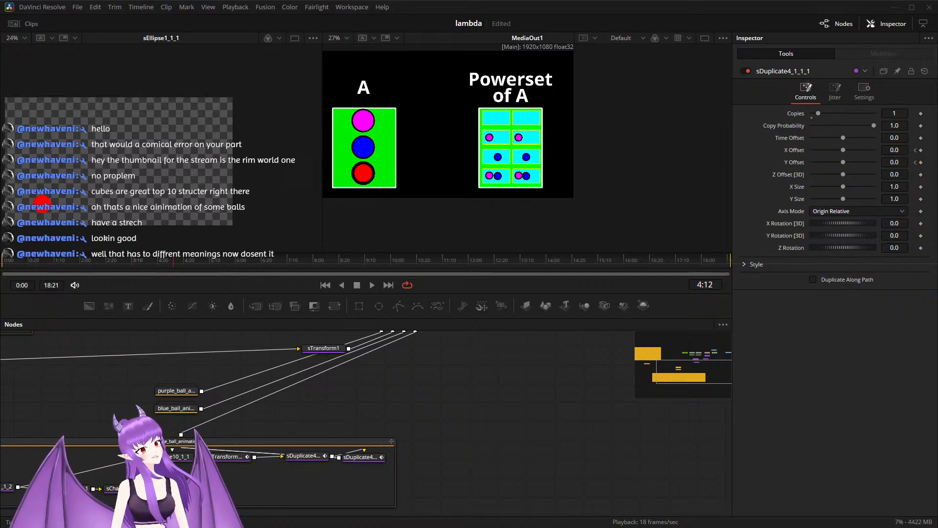
Step: Try to shift sTransform3_1_1 slightly along X at 4:10, to an X Offset of about -0.0056
scroll(398, 410, "up", 2)
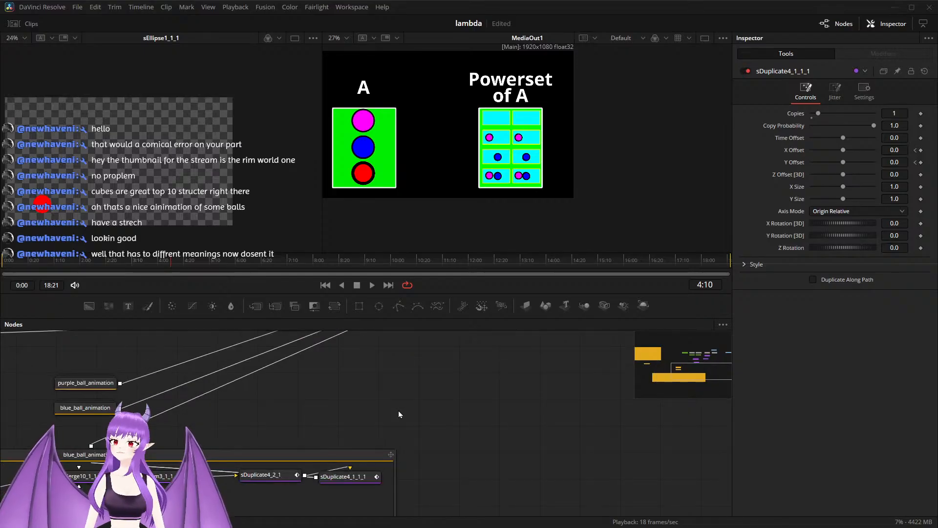
left_click_drag(355, 413, 509, 373)
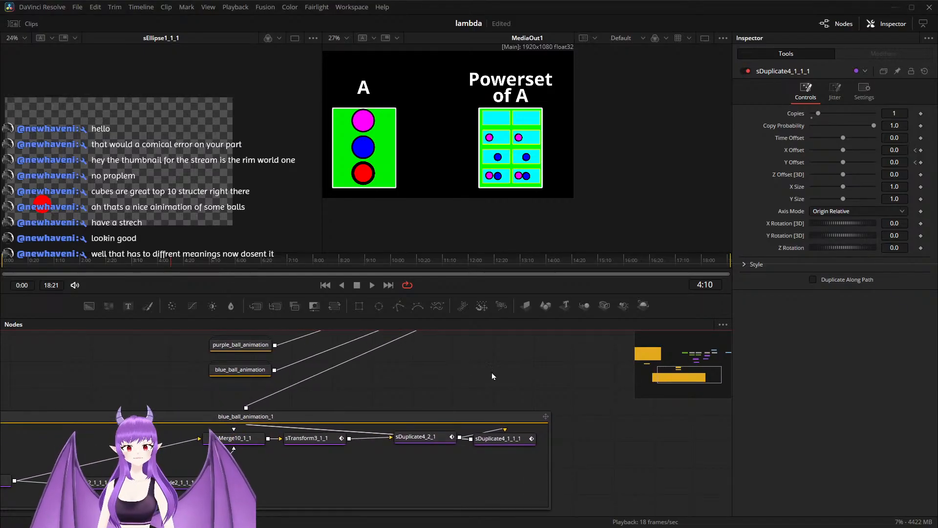
left_click_drag(374, 383, 305, 392)
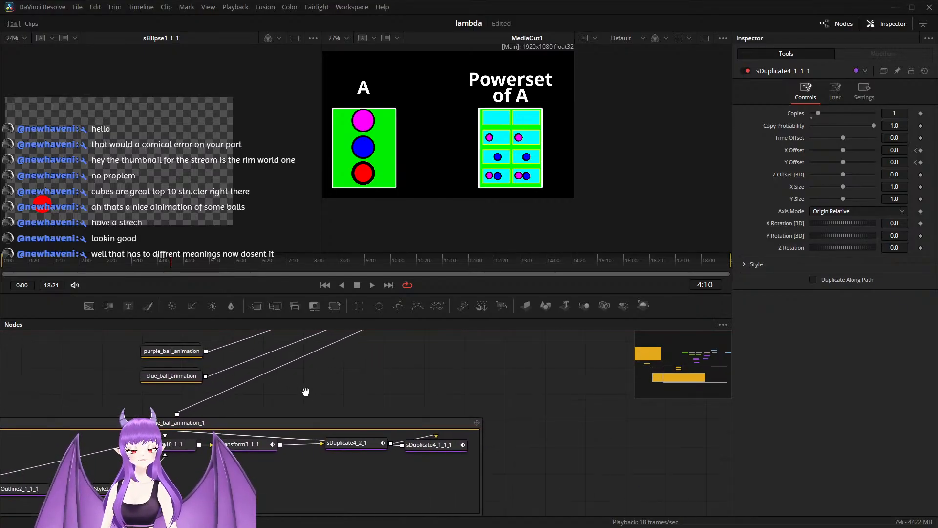
left_click(239, 445)
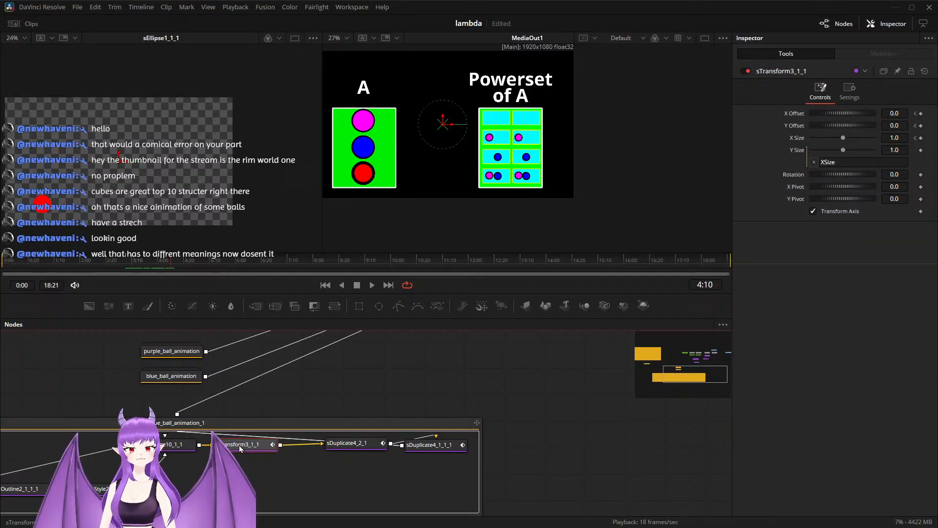
mouse_move(453, 125)
left_mouse_down()
mouse_move(497, 126)
mouse_move(450, 131)
left_mouse_up()
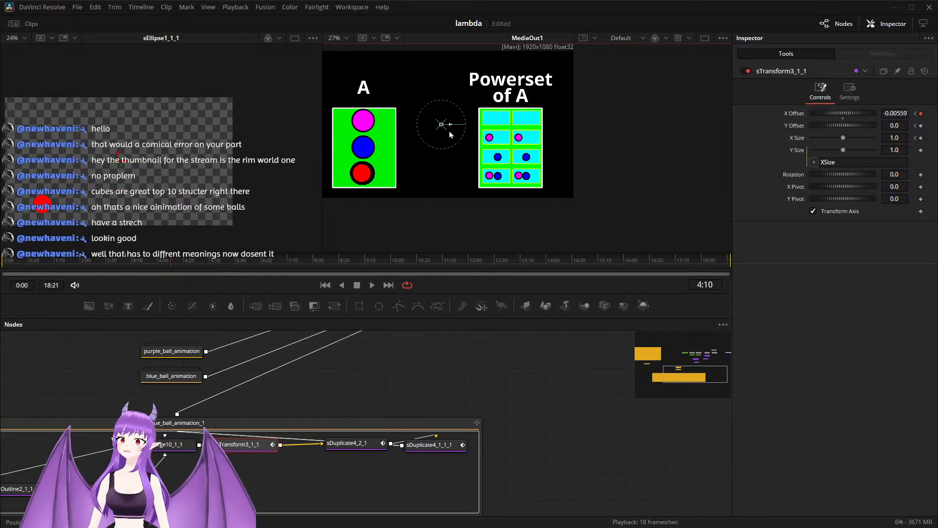
left_click(467, 376)
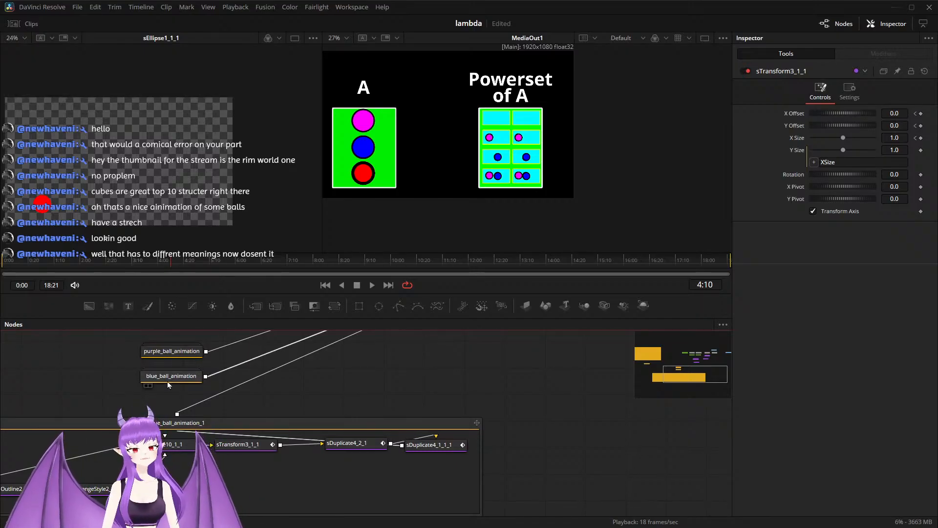
Step: Expand Group8, key sBoolean1_1_1's Operation as Xor at 4:10, and set it to Union at 4:11
scroll(231, 390, "down", 2)
left_click_drag(125, 370, 417, 388)
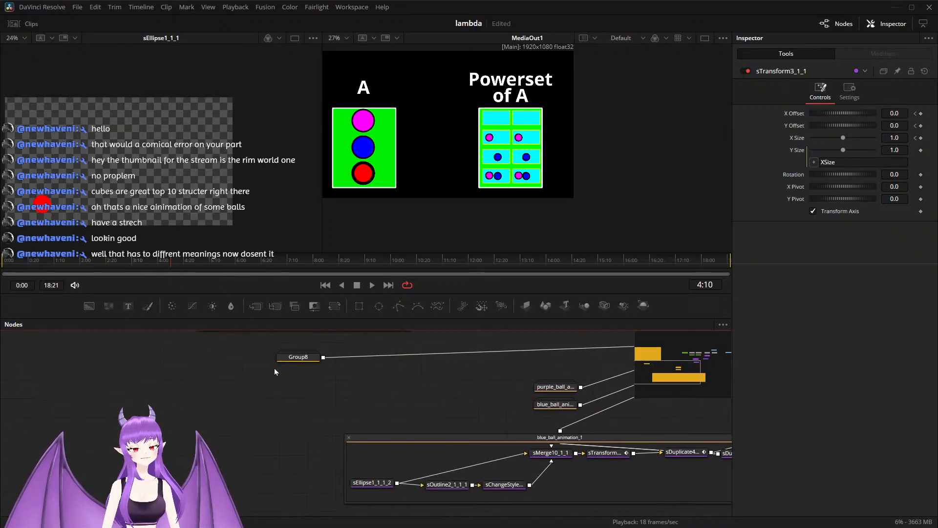
double_click(301, 361)
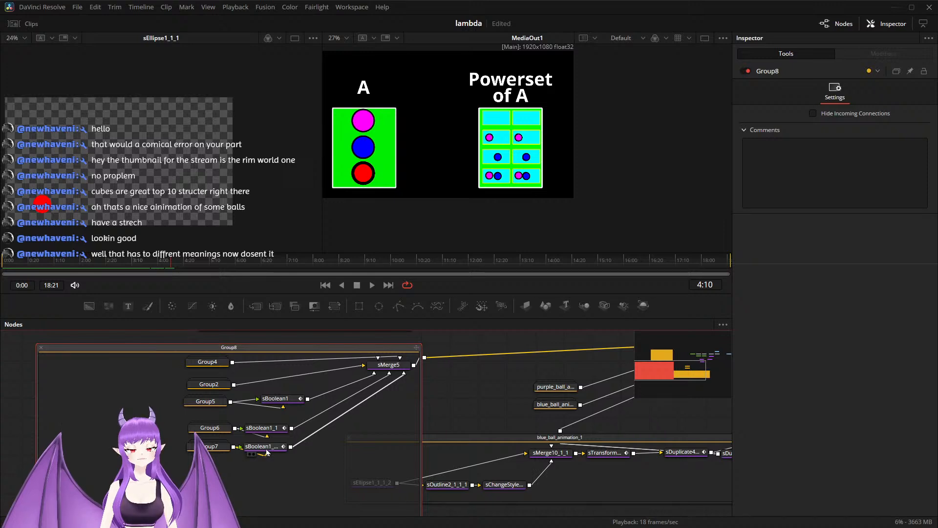
left_click(259, 446)
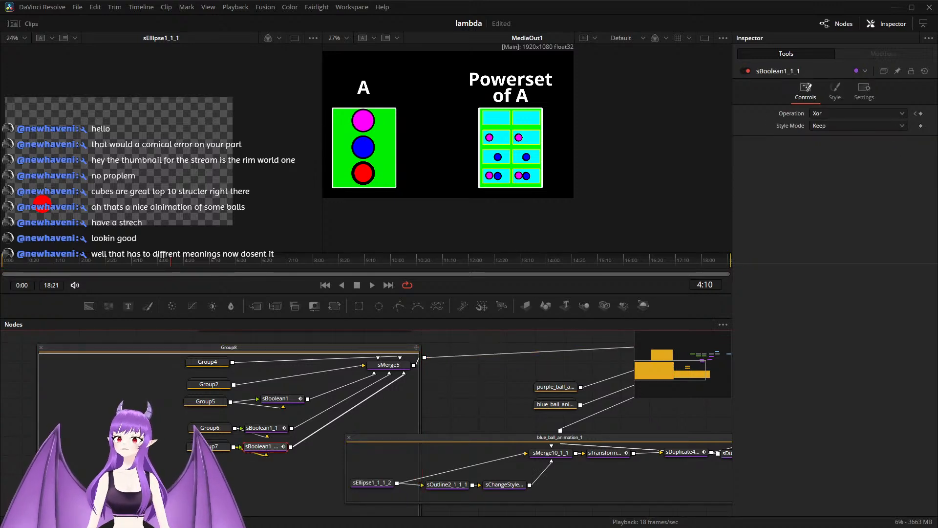
left_click(922, 114)
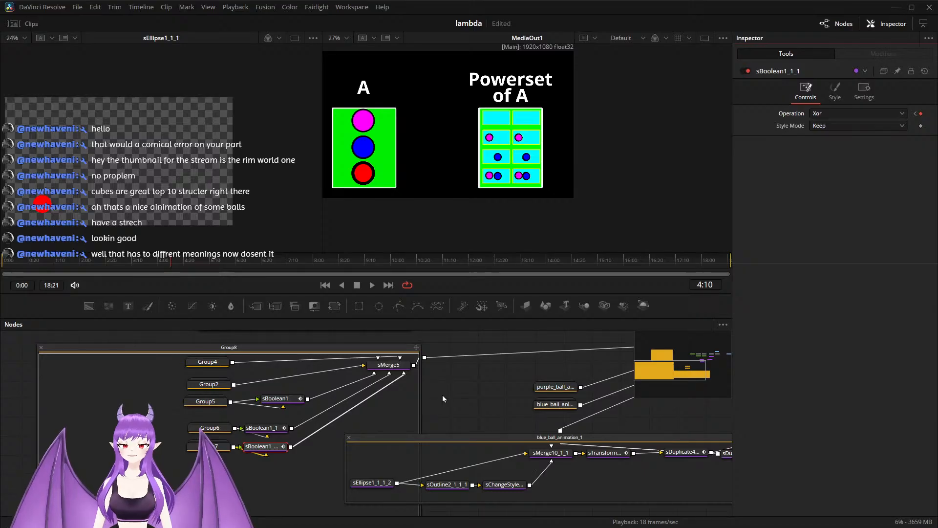
key("Right")
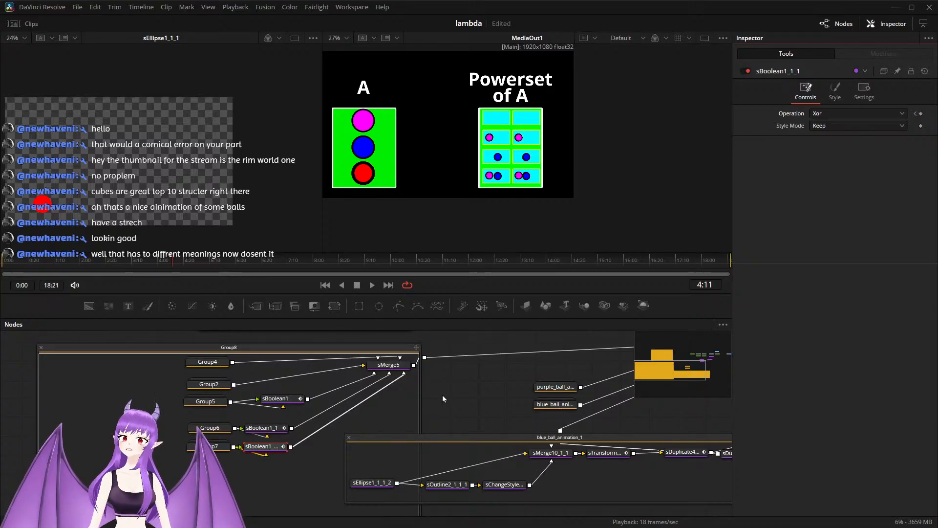
left_click(824, 114)
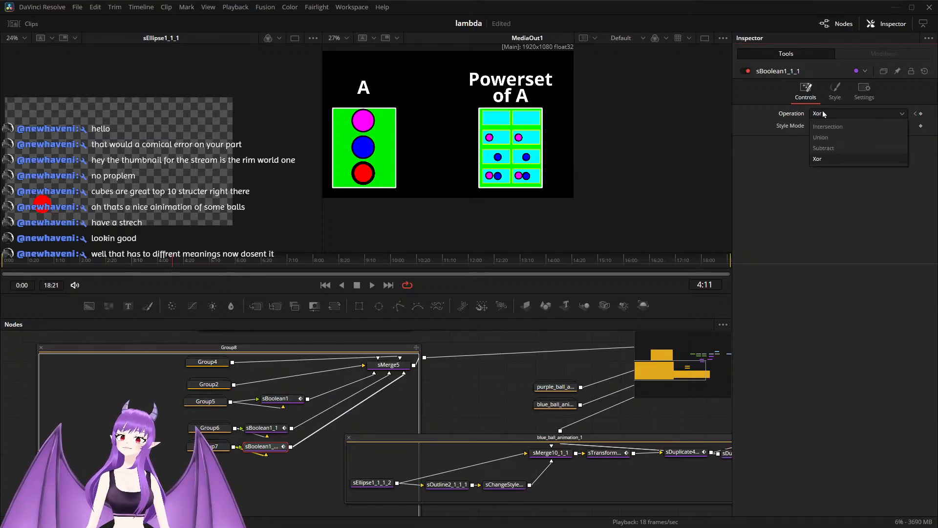
left_click(840, 140)
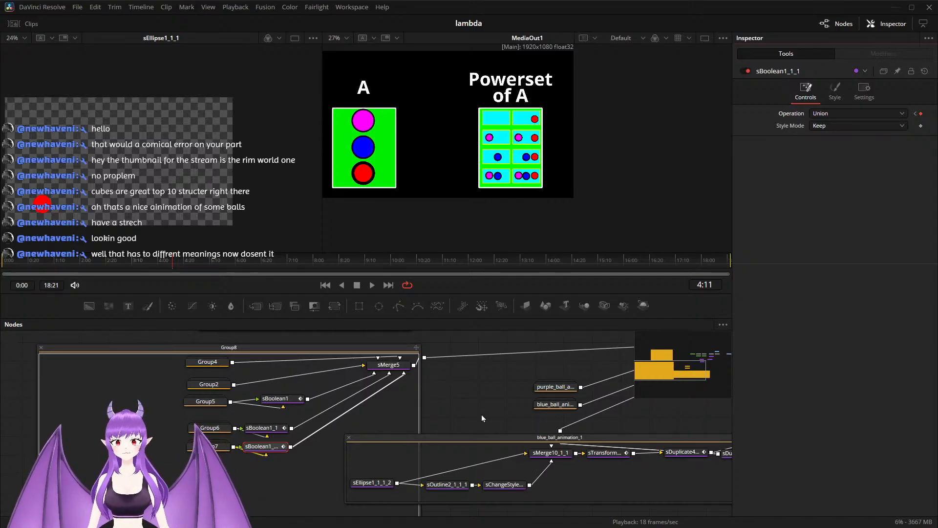
Step: Set the number of copies on sDuplicate4_2_1 in the blue_ball_animation_1 group to 3
left_click_drag(482, 418, 259, 396)
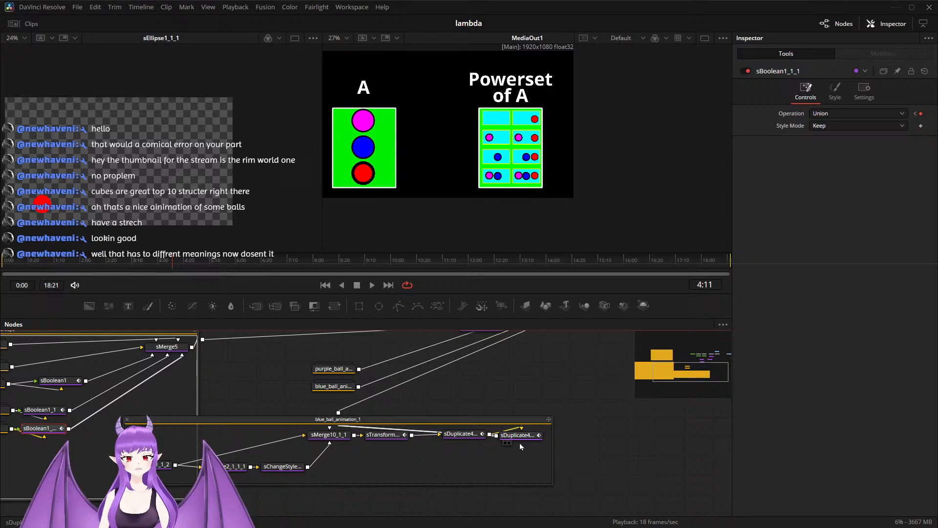
left_click(466, 436)
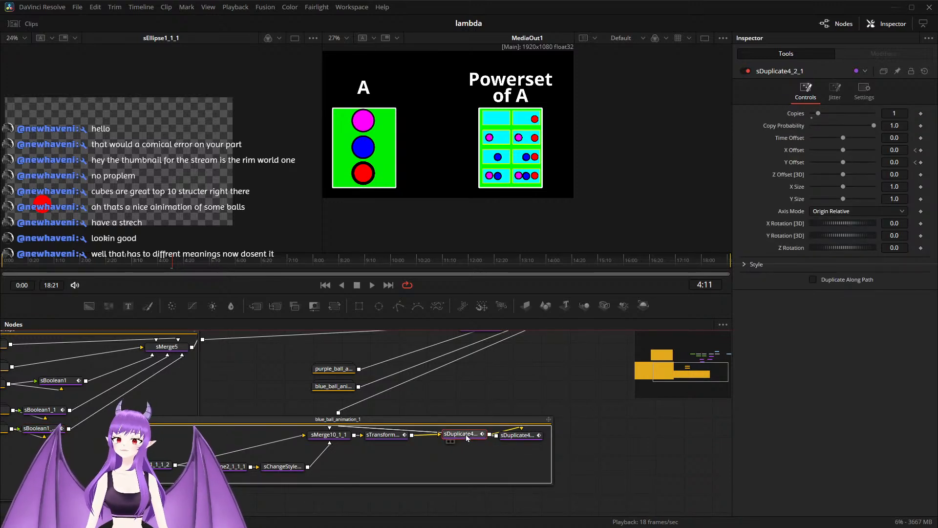
left_click(888, 113)
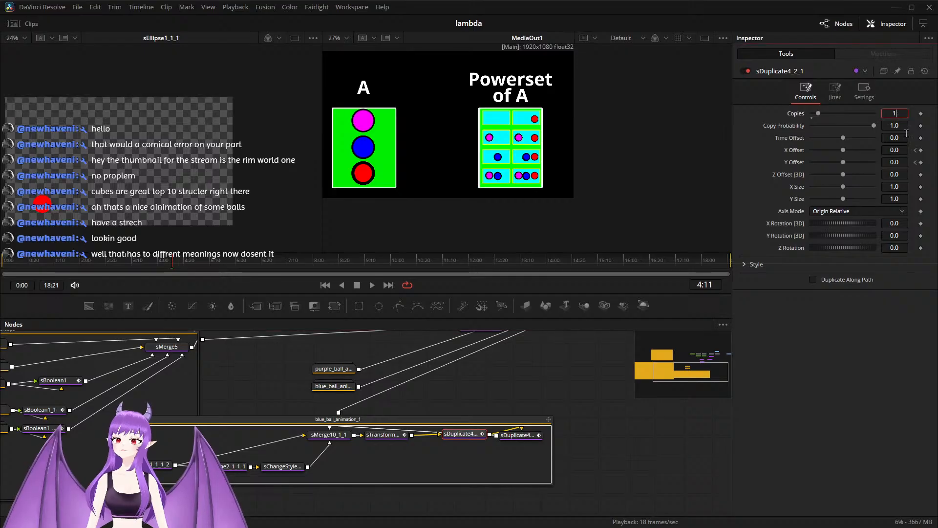
key("BackSpace")
type("3")
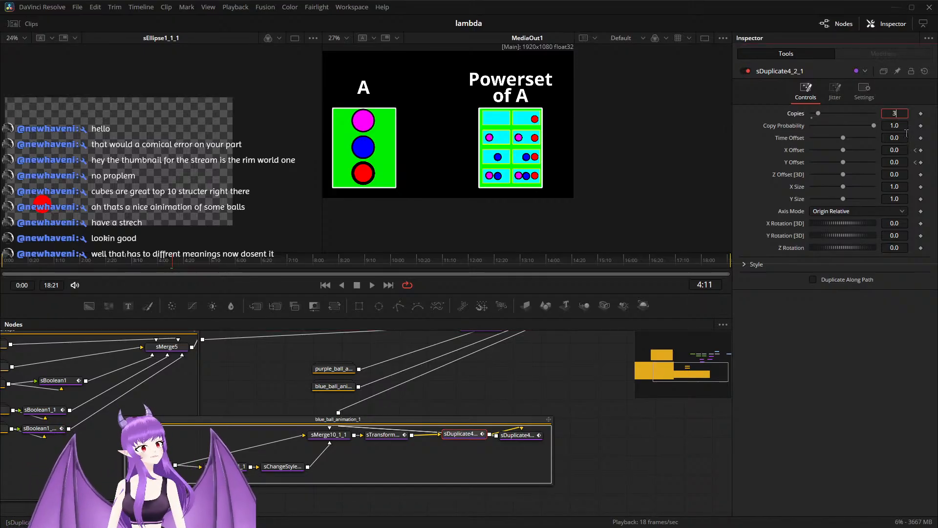
key("Tab")
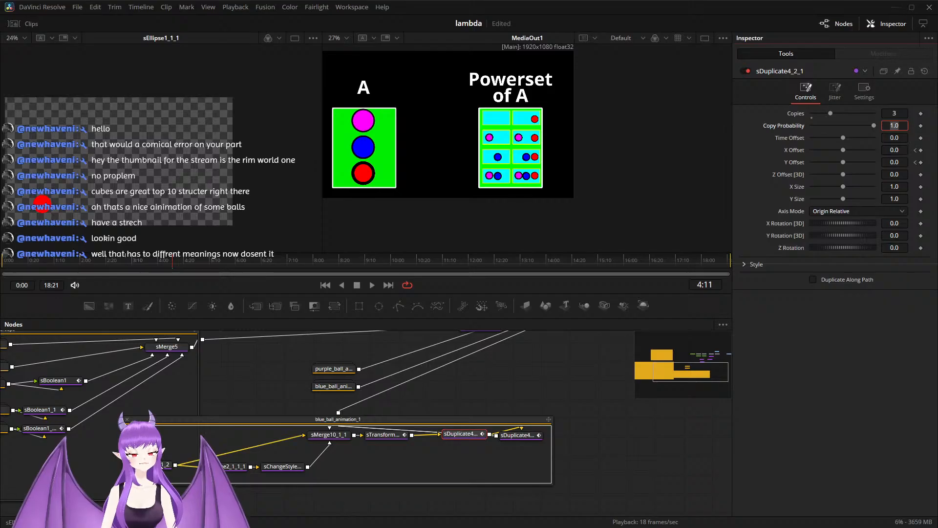
Step: Move and scale sTransform3_1_1 at 4:11 onto the upper-right Powerset cell's red circle: X Offset about 0.459, Y Offset about 0.085, X Size 0.352
left_click(383, 436)
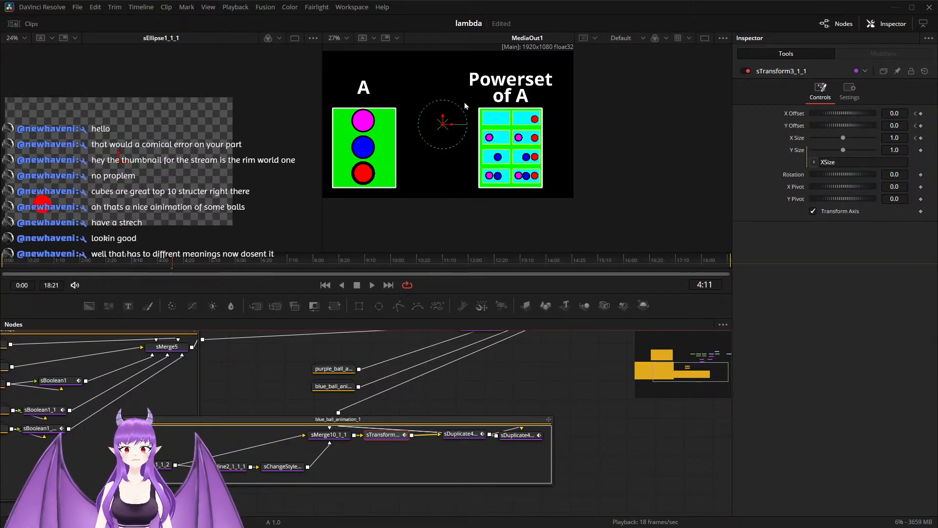
left_click_drag(451, 128, 537, 116)
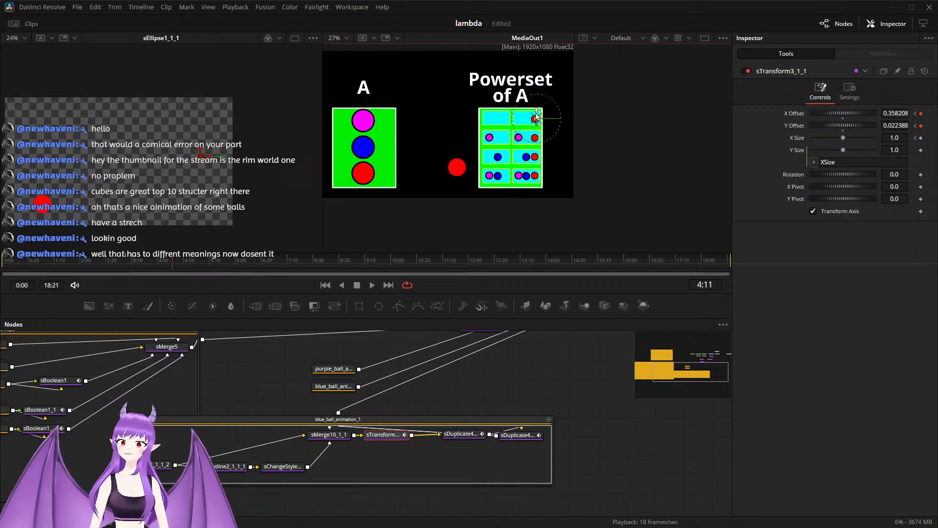
left_click_drag(846, 141, 826, 146)
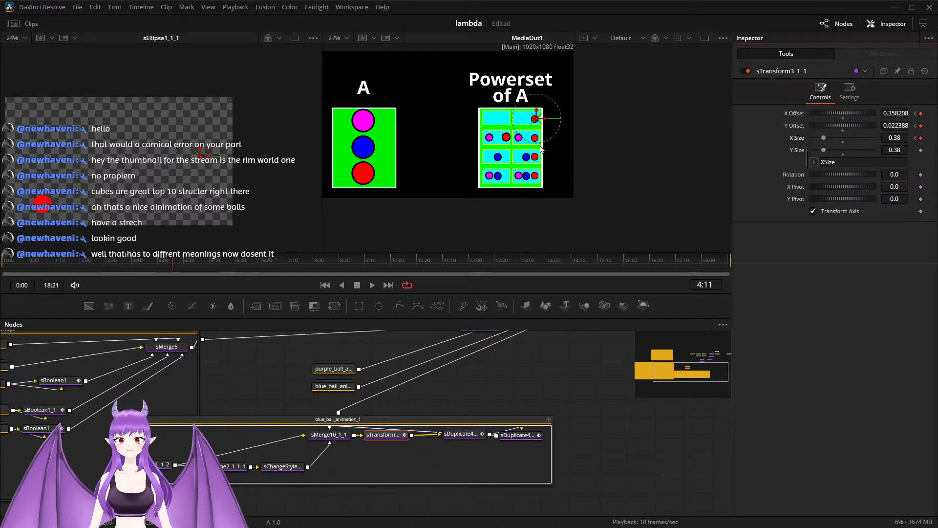
scroll(541, 149, "up", 4)
left_click_drag(495, 137, 493, 103)
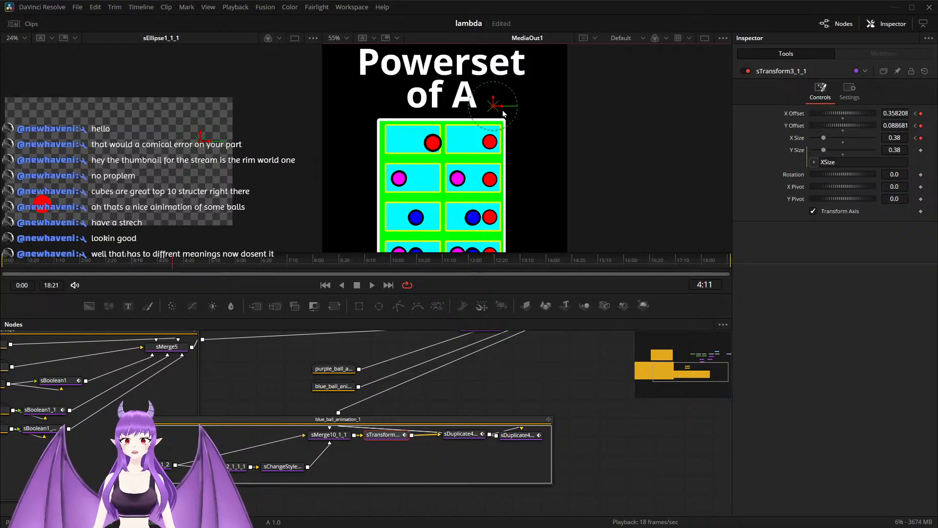
left_click_drag(504, 107, 551, 100)
scroll(533, 129, "up", 2)
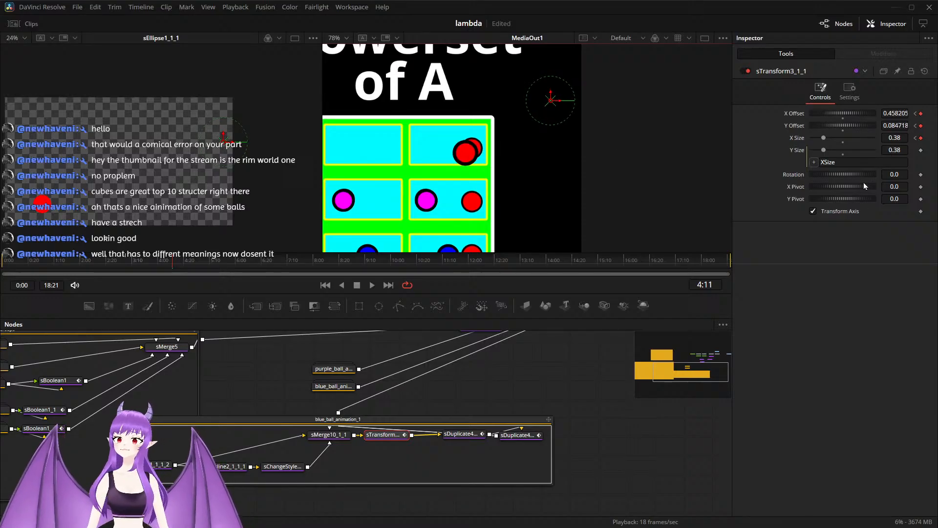
left_click_drag(827, 138, 824, 139)
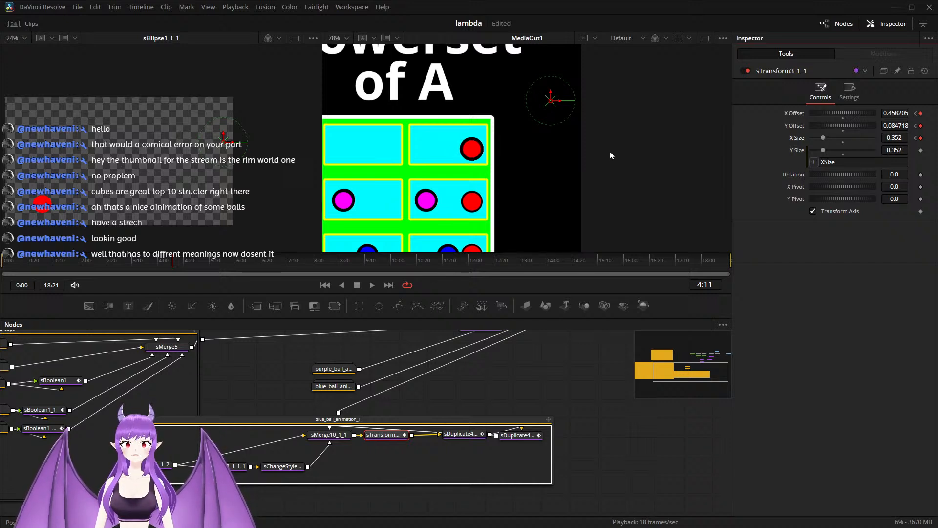
left_click_drag(561, 103, 557, 104)
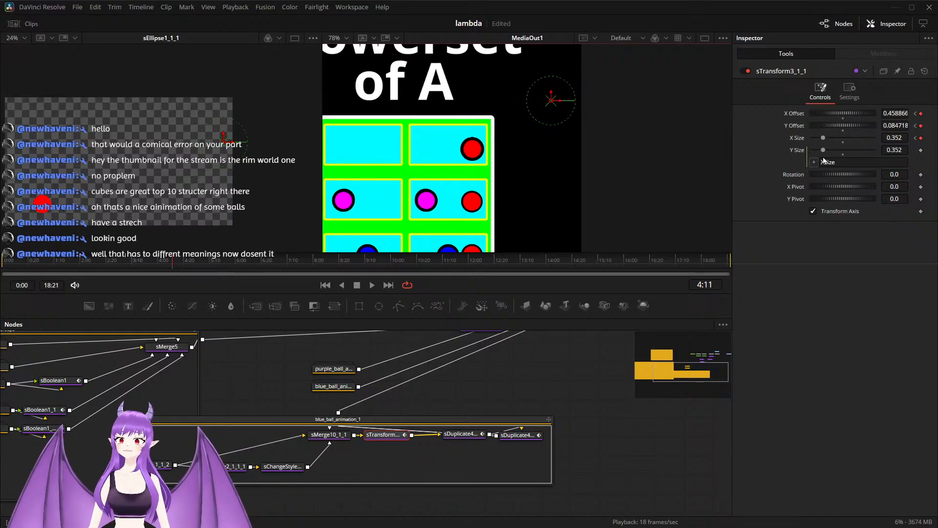
Step: Key sDuplicate4_2_1's Y Offset at -0.072 at 4:11 and at 0 at 3:05
left_click(463, 436)
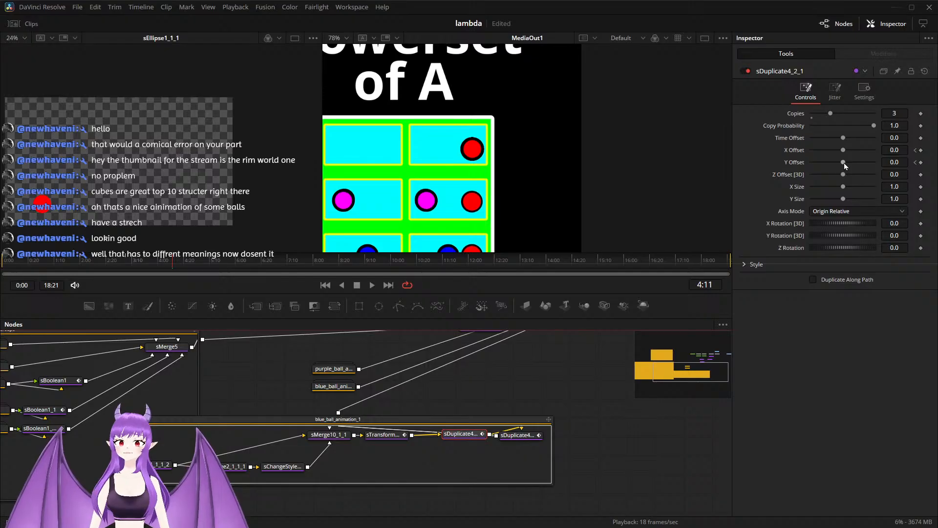
left_click_drag(843, 163, 809, 172)
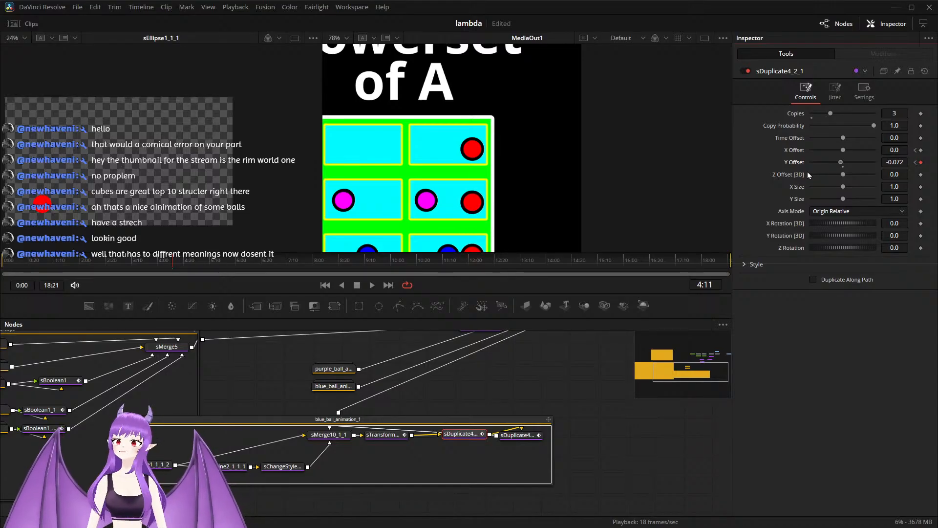
left_click(915, 154)
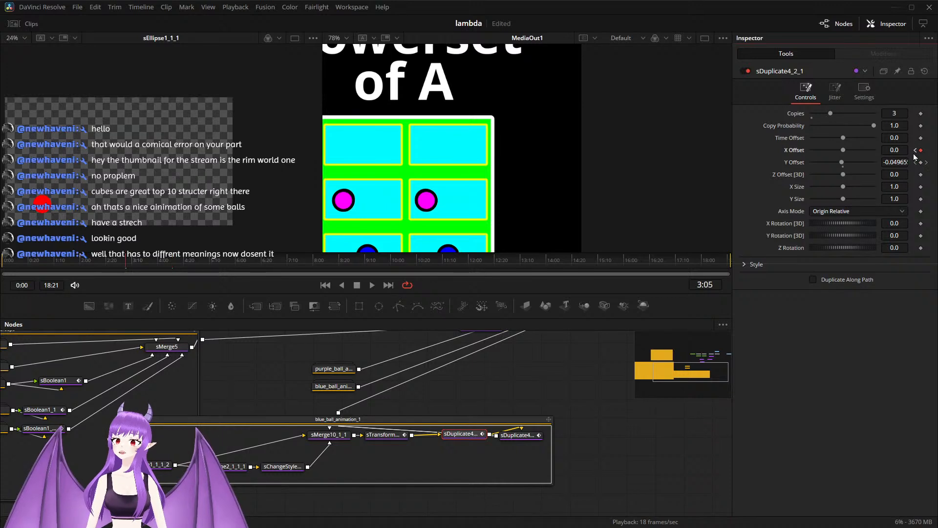
left_click(905, 163)
type("51")
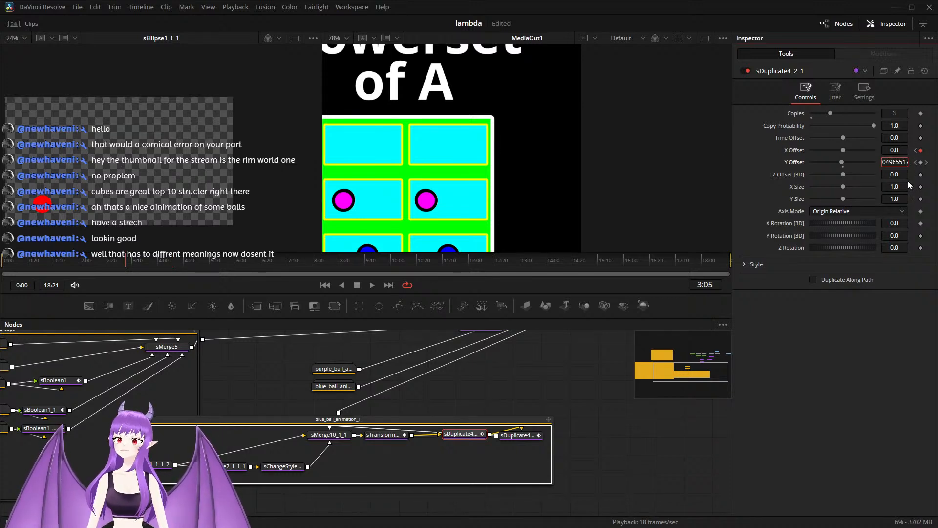
type("724138")
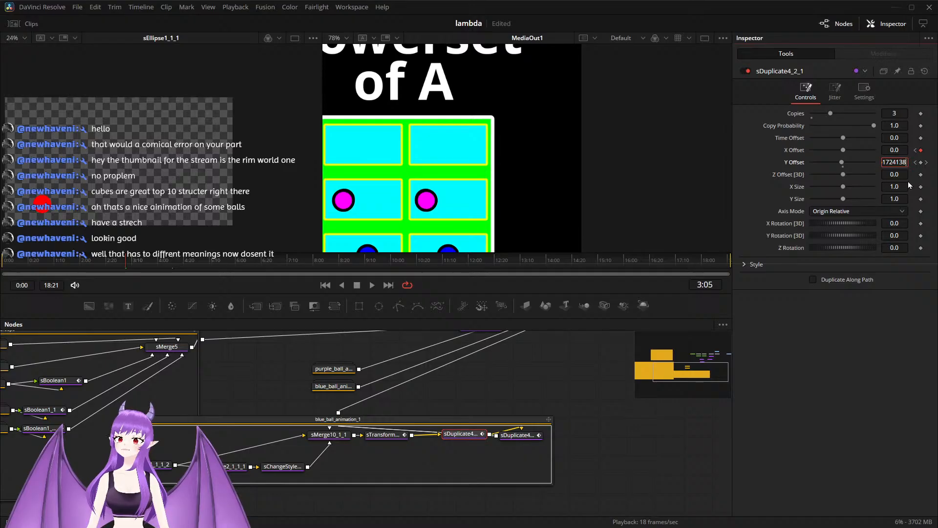
key("Tab")
Step: Play back the composition from 3:05 and again from the start to check the red circle's animation
scroll(474, 150, "down", 5)
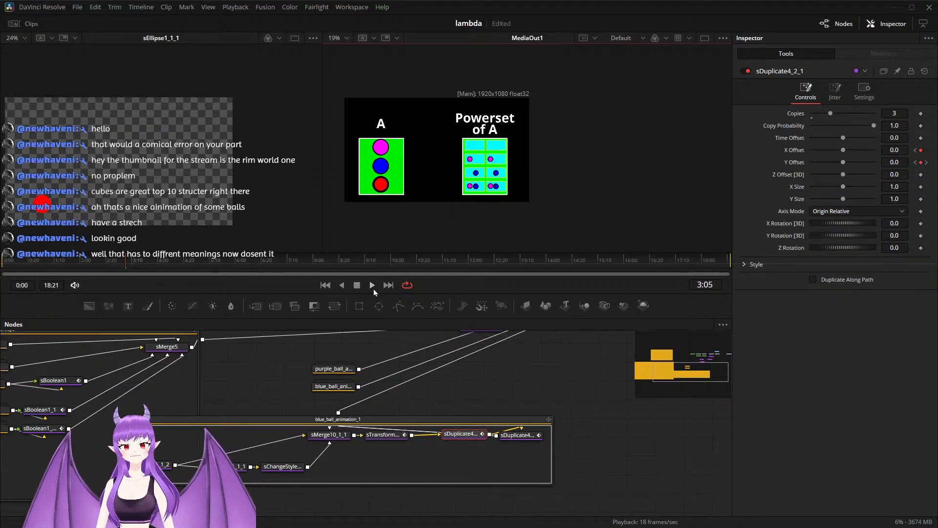
left_click(372, 288)
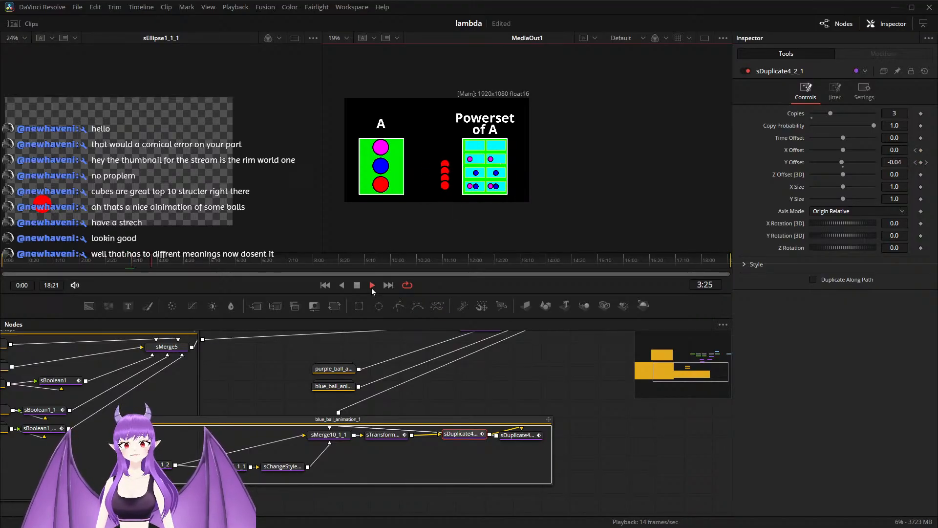
left_click(371, 289)
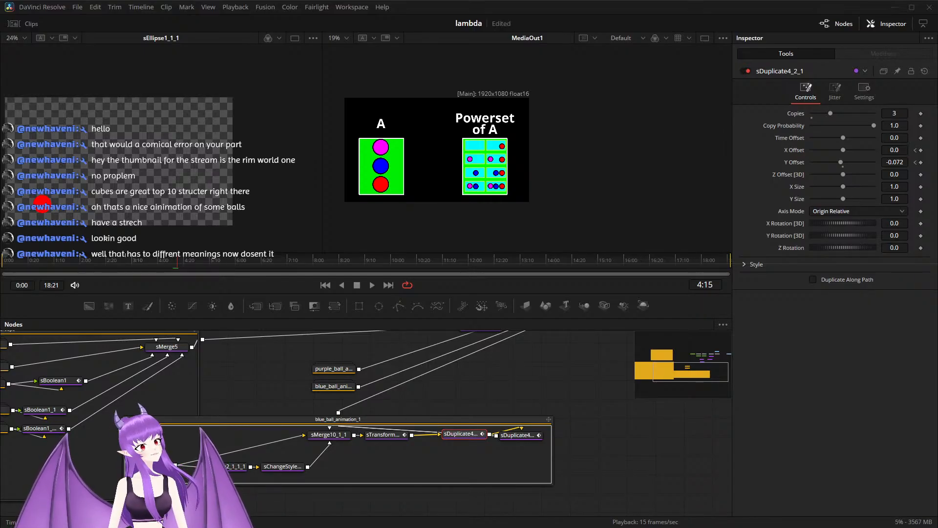
left_click(325, 285)
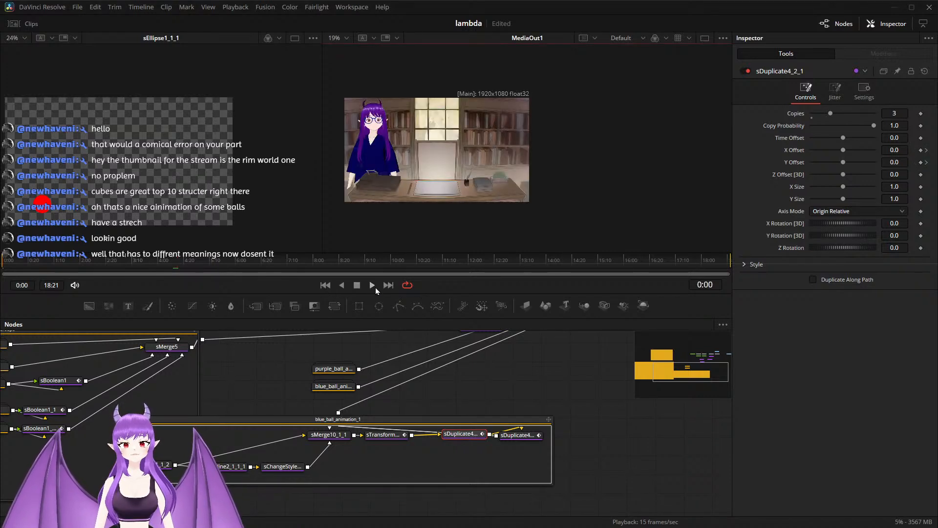
left_click(372, 286)
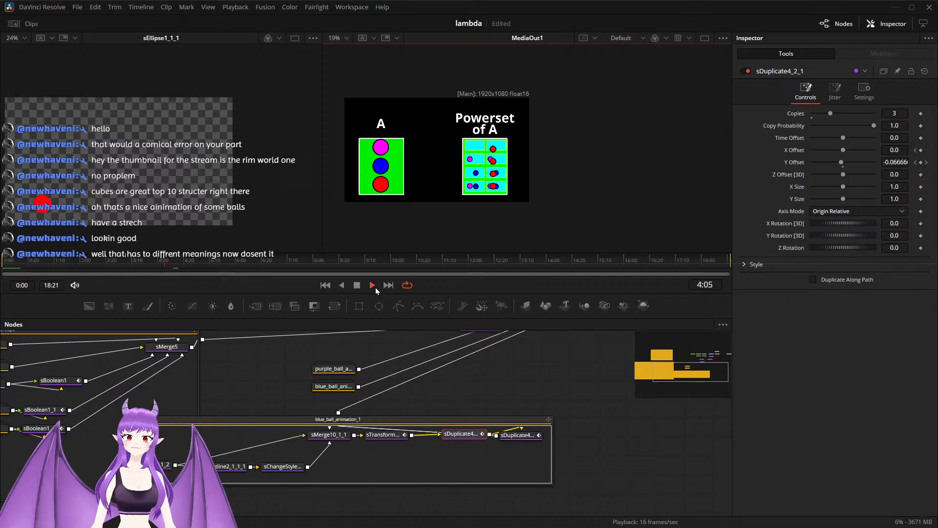
left_click(375, 288)
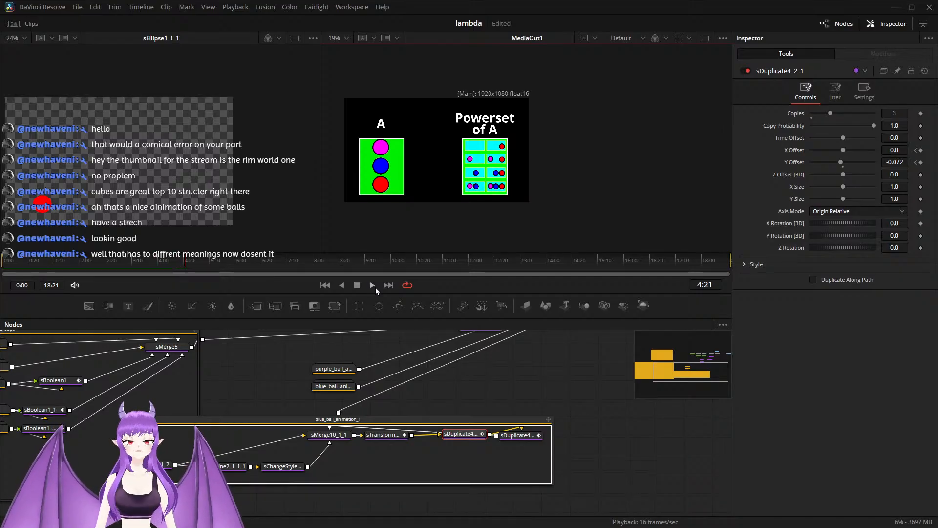
left_click(376, 287)
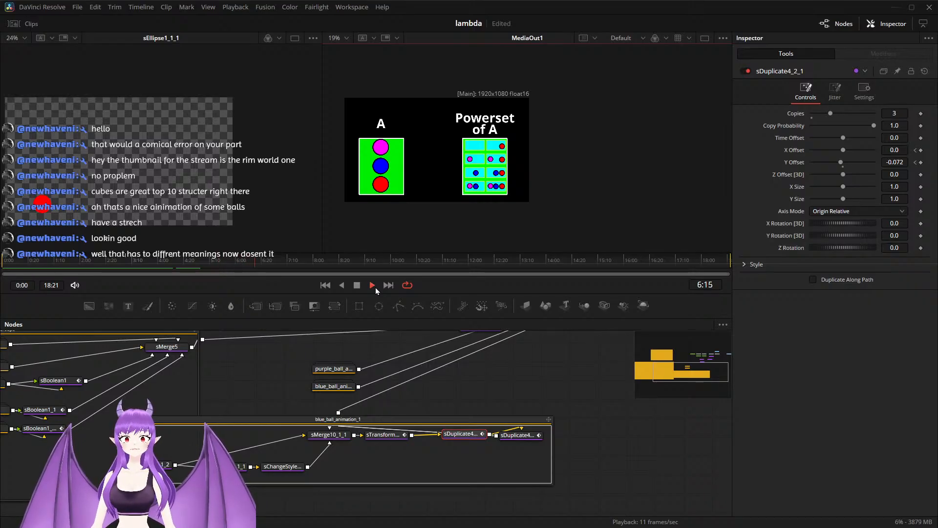
left_click(375, 287)
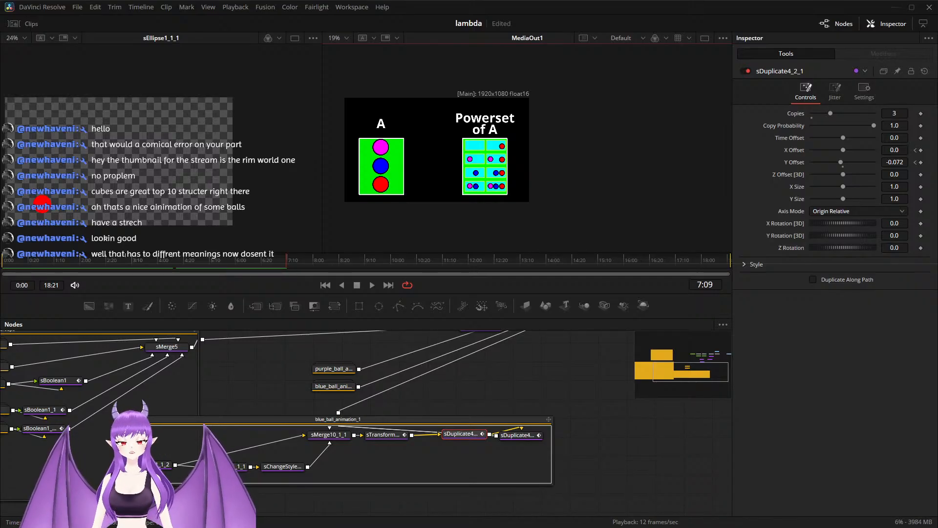
Step: Collapse the blue_ball_animation_1 group and move MediaOut1 farther away from Merge4
left_click(127, 419)
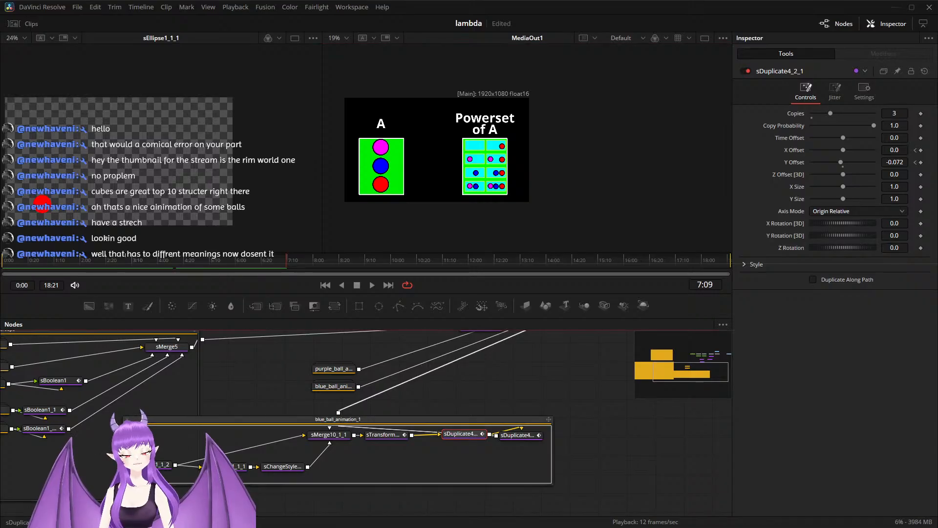
left_click_drag(434, 410, 256, 479)
left_click_drag(330, 448, 254, 499)
scroll(381, 438, "up", 3)
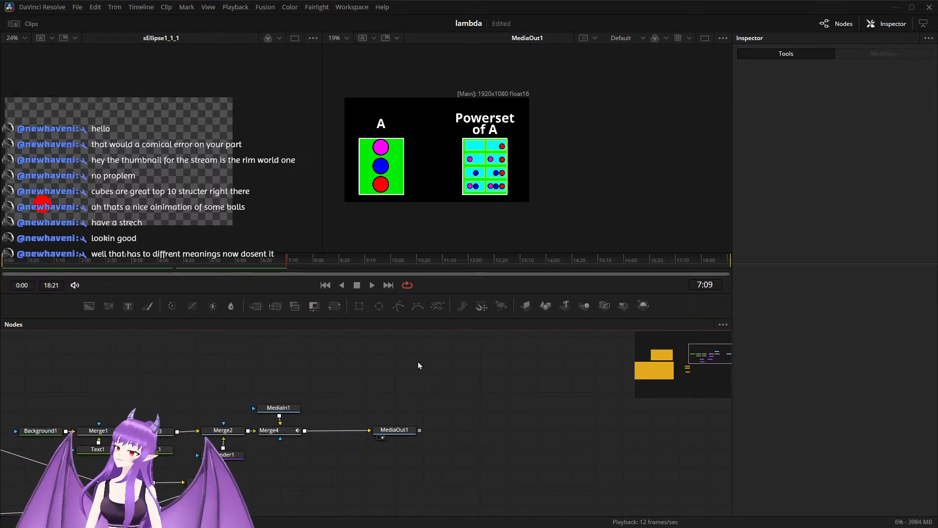
left_click_drag(395, 430, 440, 431)
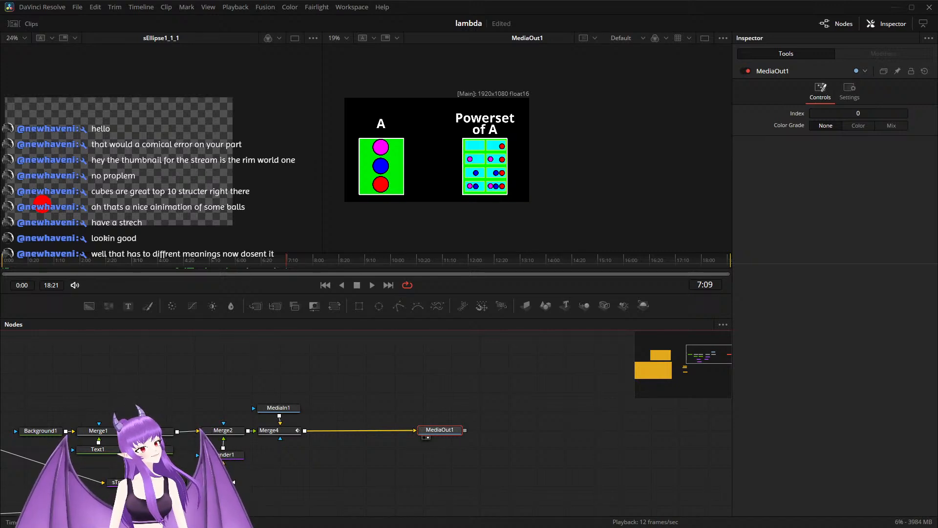
Step: Play the composition from 6:15 to check the timing after the circles land in the Powerset cells
left_click(273, 261)
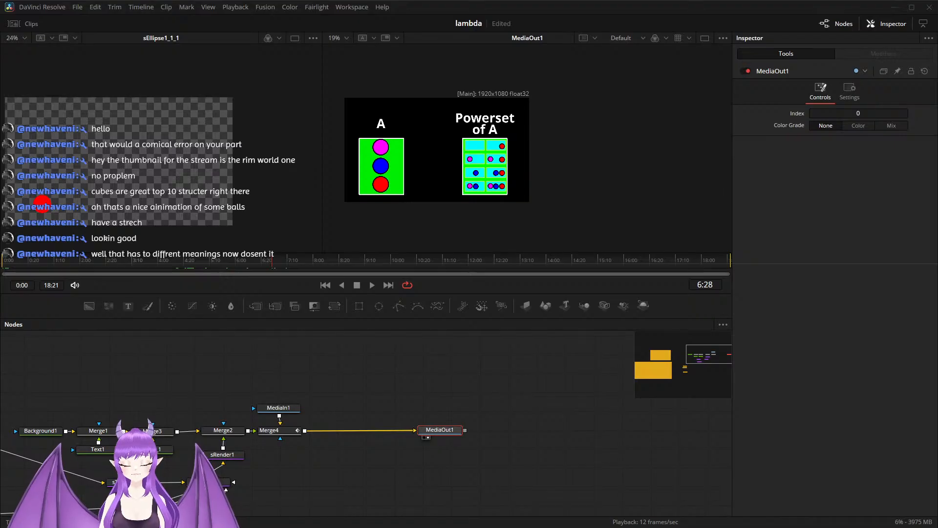
left_click_drag(272, 260, 260, 261)
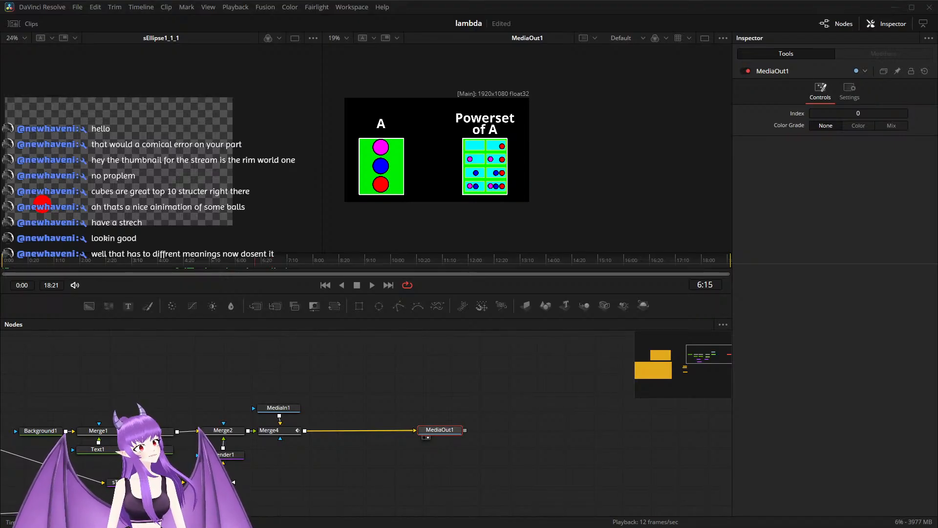
key("space")
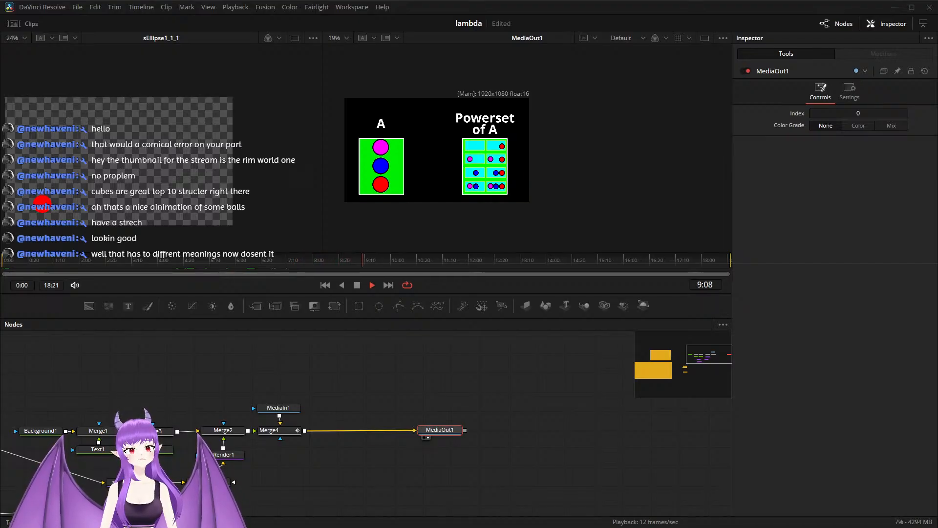
key("space")
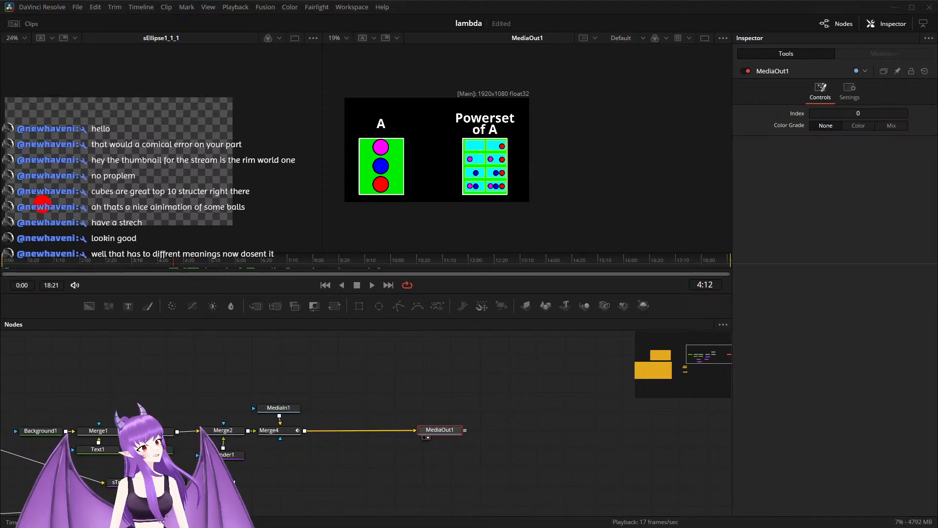
Step: Align MediaIn1 directly above Merge4 and add keyframes for Merge4's Size and Center at 4:11
scroll(315, 432, "up", 5)
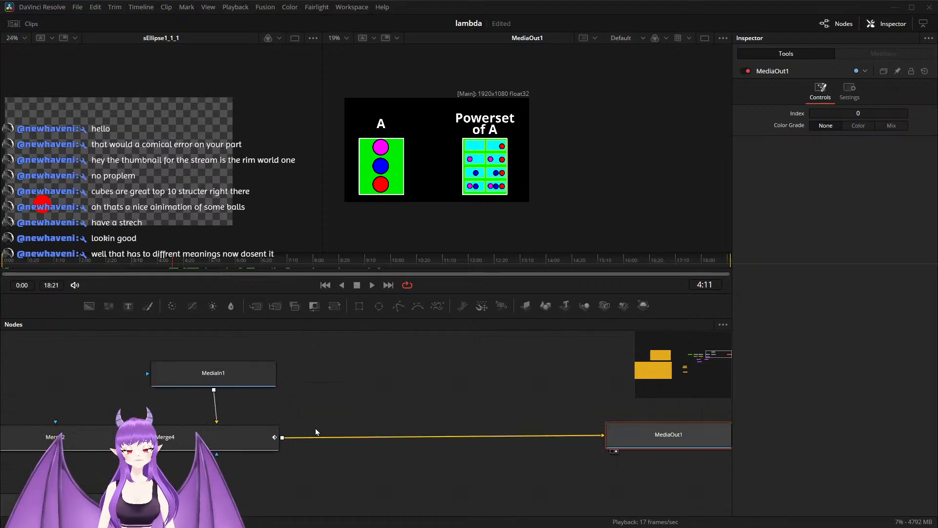
left_click_drag(315, 421, 342, 410)
left_click(250, 422)
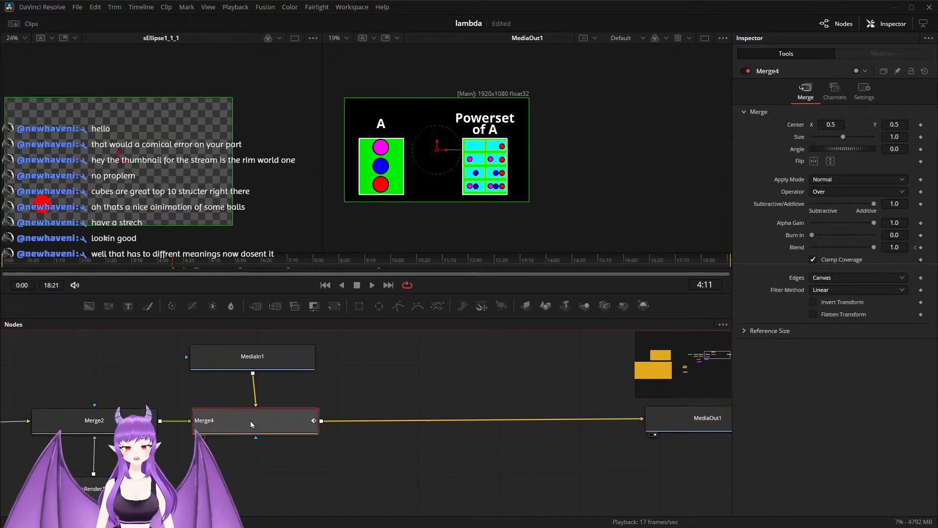
left_click_drag(259, 371, 262, 371)
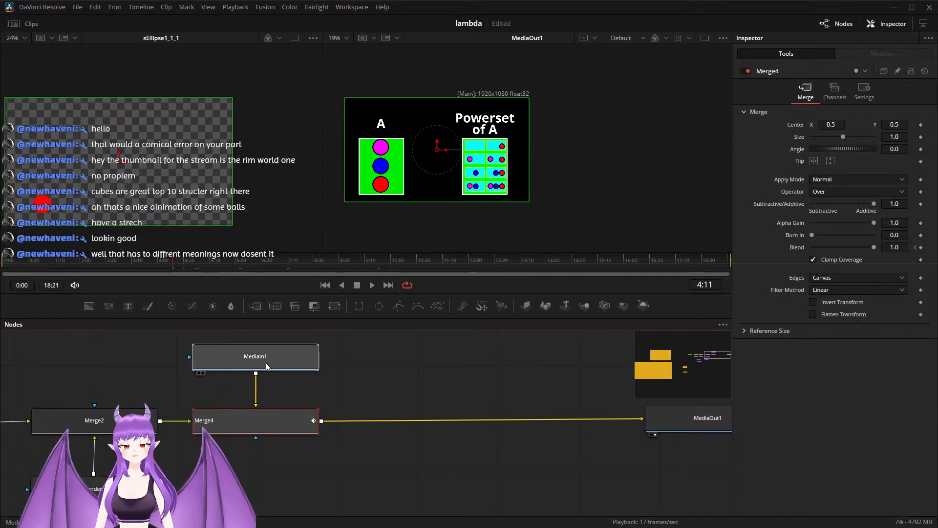
left_click(303, 421)
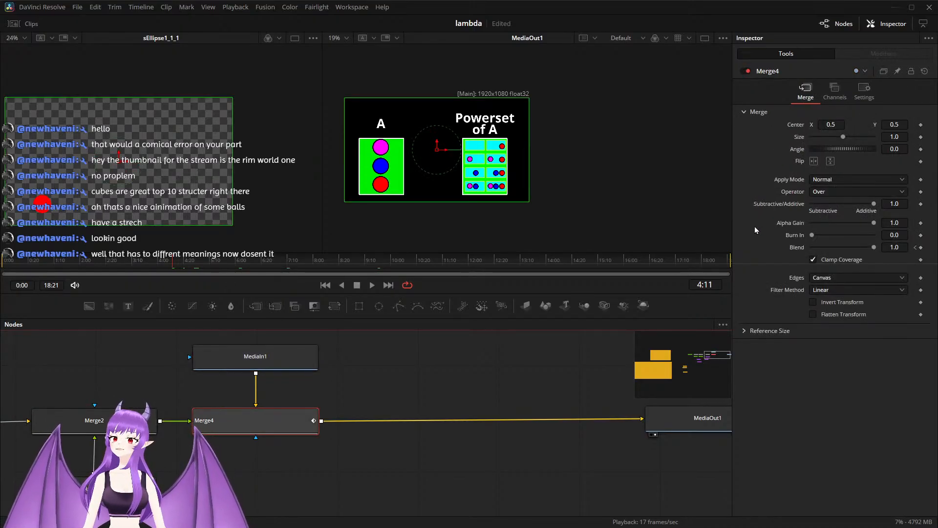
left_click(920, 137)
left_click(921, 126)
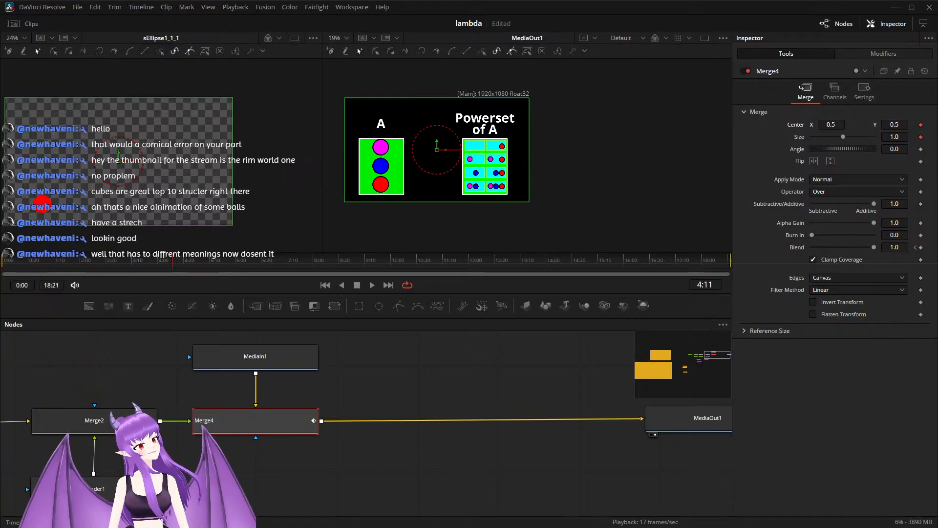
Step: At 5:10, shrink Merge4 to Size 0.64 and move its Center to about X 0.651, Y 0.636, beside the character
left_click_drag(172, 261, 187, 261)
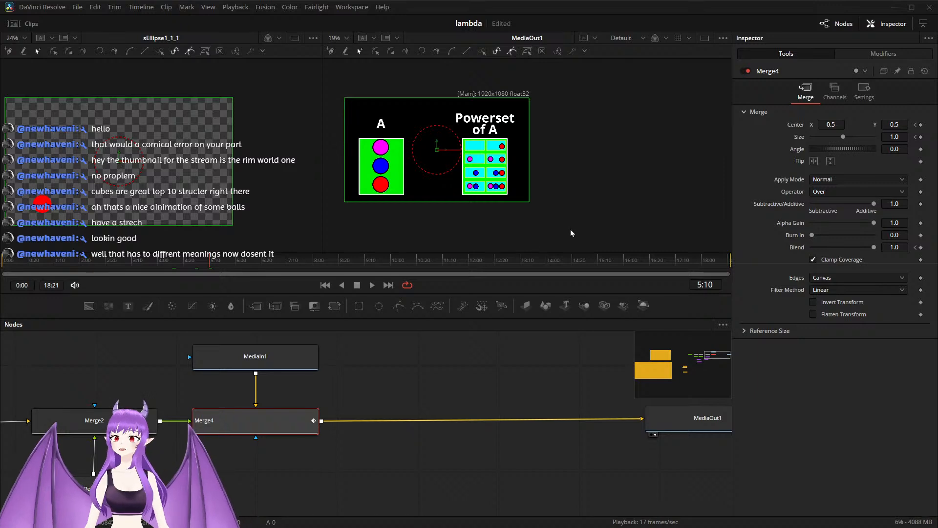
left_click_drag(842, 137, 831, 141)
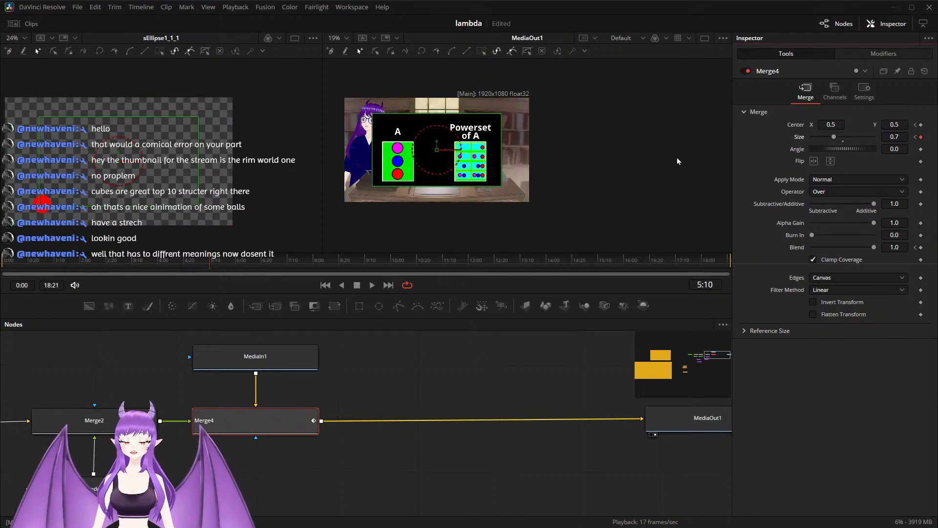
left_click_drag(447, 154, 459, 131)
left_click_drag(524, 151, 474, 139)
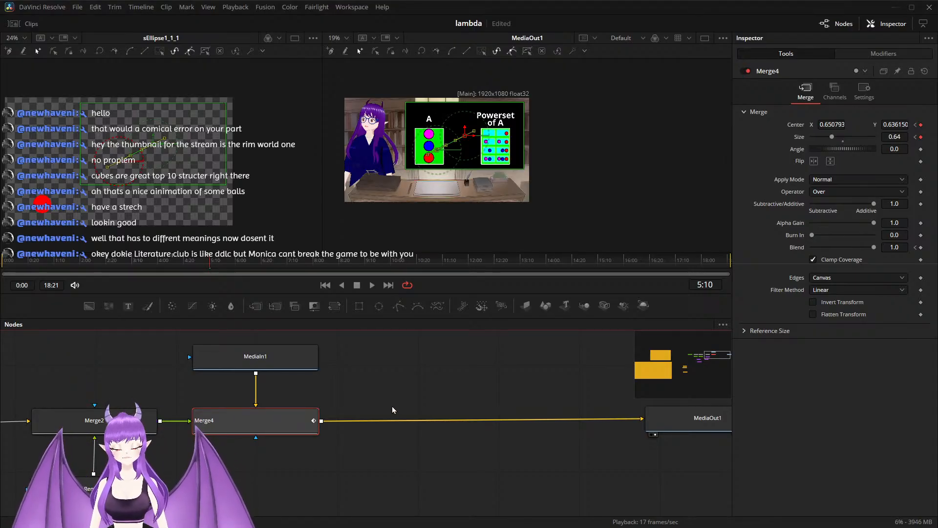
Step: Play the edit timeline from 01:05:45:20, then again from 01:05:56:06, to review the diagram animation against the narration
key("shift+4")
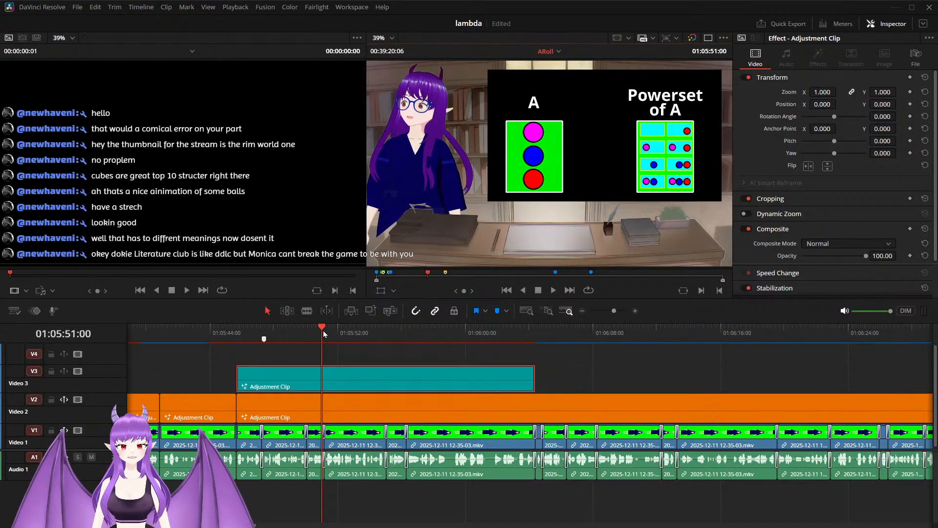
left_click_drag(318, 329, 239, 351)
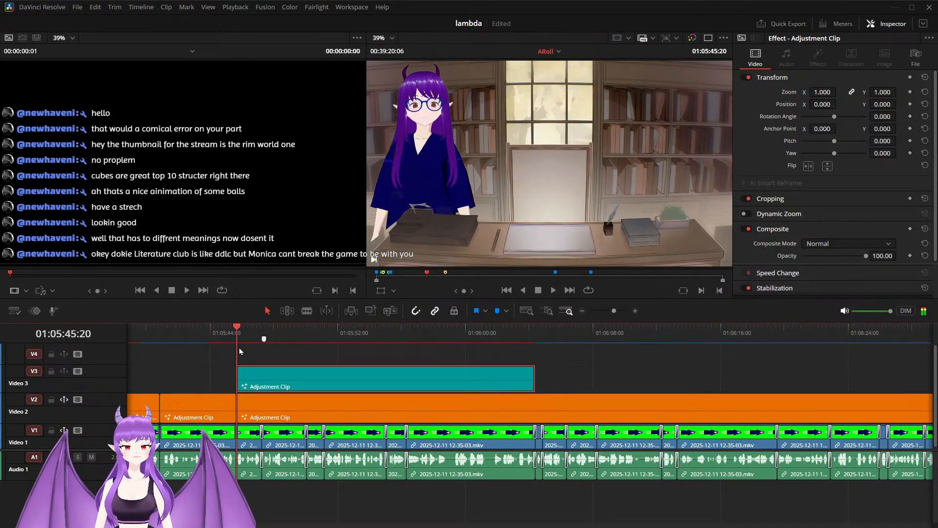
key("space")
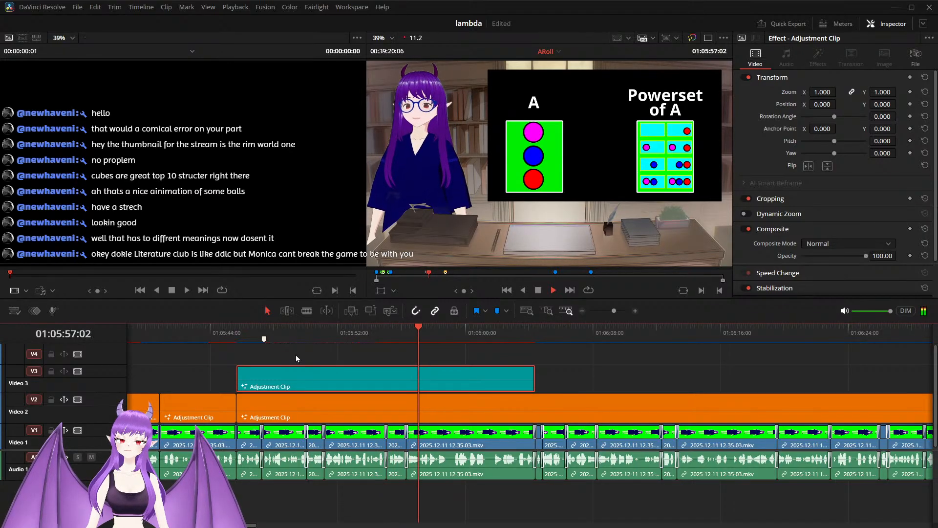
left_click_drag(428, 333, 405, 335)
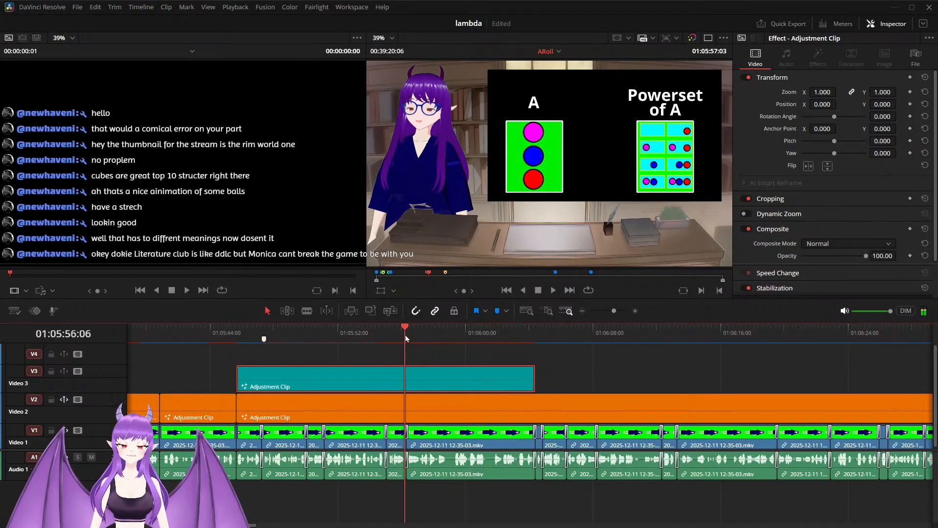
key("space")
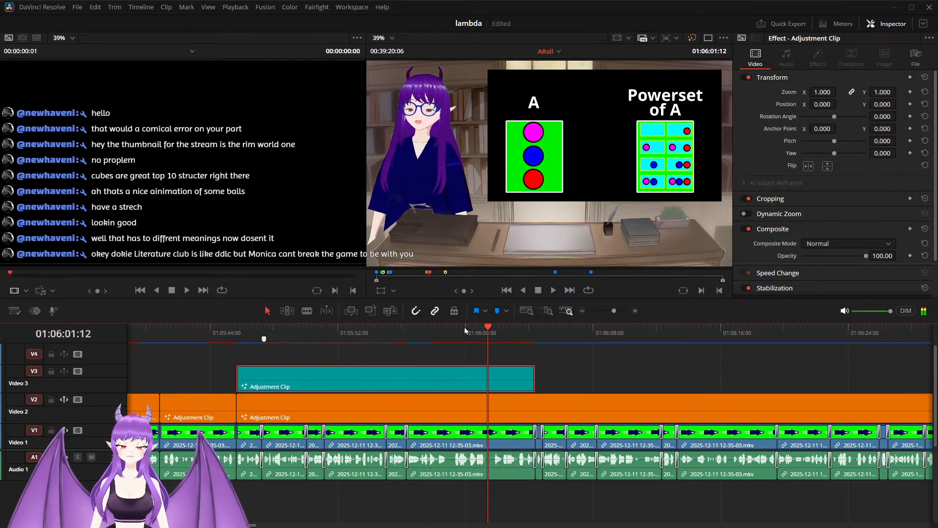
key("space")
Step: Reopen the Video 3 adjustment clip's Fusion composition with the playhead at 01:05:59:02
left_click_drag(488, 326, 450, 342)
right_click(476, 381)
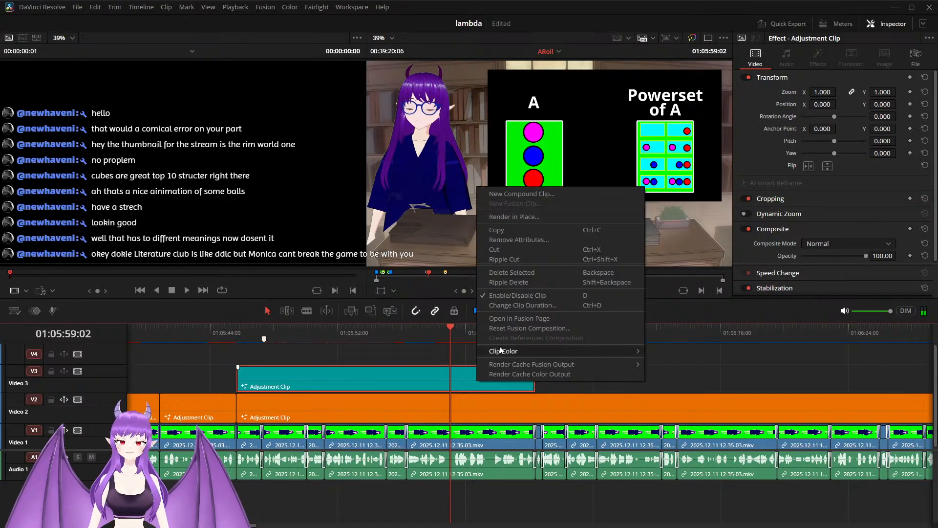
left_click(515, 317)
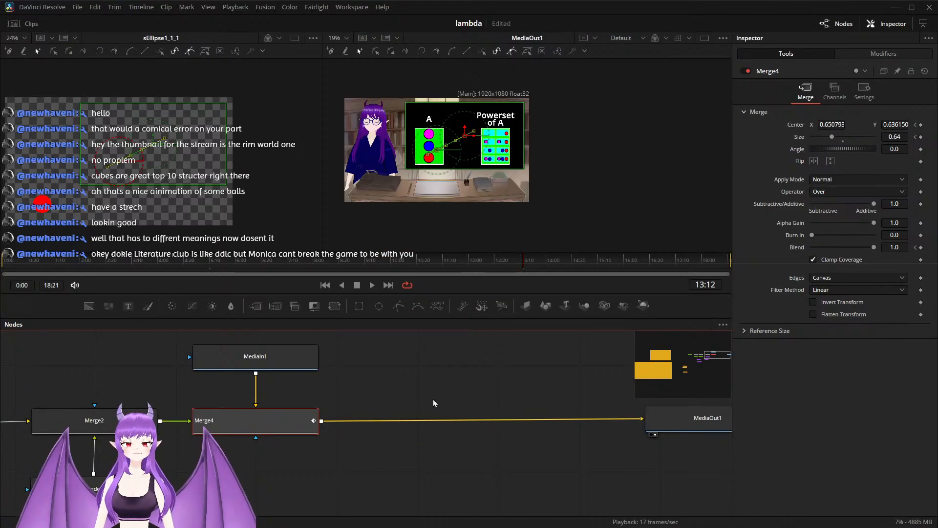
Step: Add a Soft Glow node between Merge4 and MediaOut1
scroll(405, 391, "down", 3)
scroll(419, 417, "up", 3)
left_click_drag(414, 395, 372, 453)
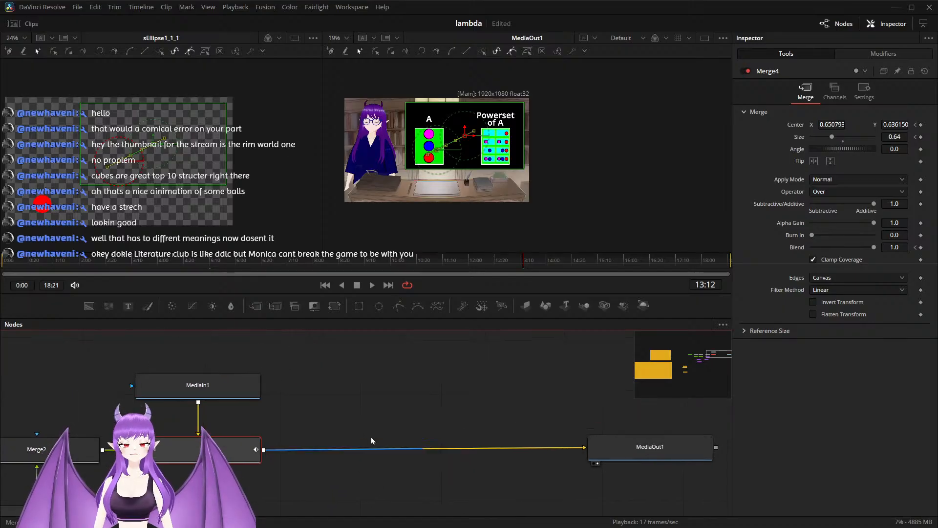
key("shift+space")
type("sx")
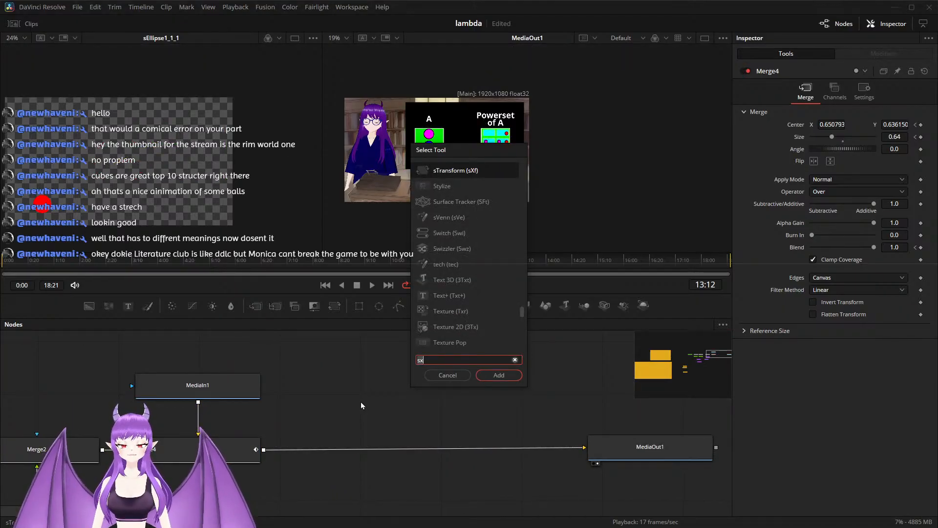
key("BackSpace")
key("BackSpace")
type("glow")
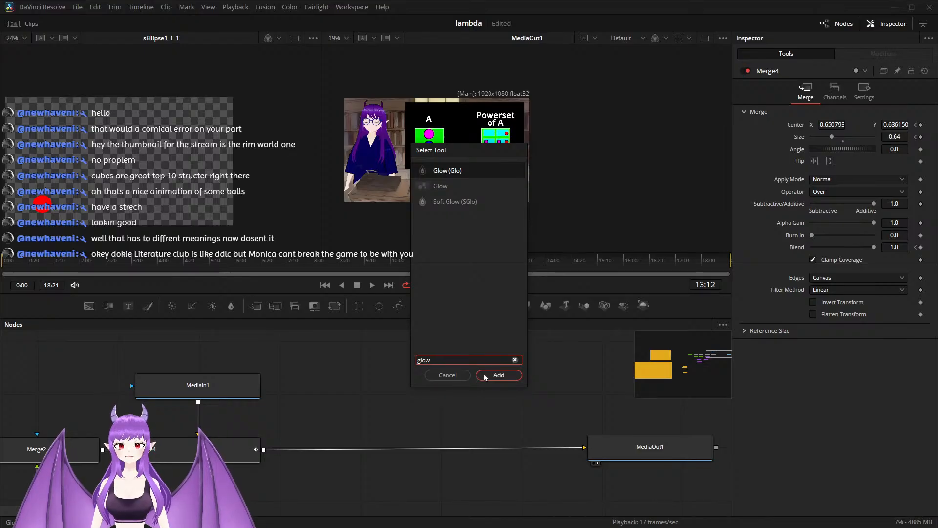
left_click(467, 202)
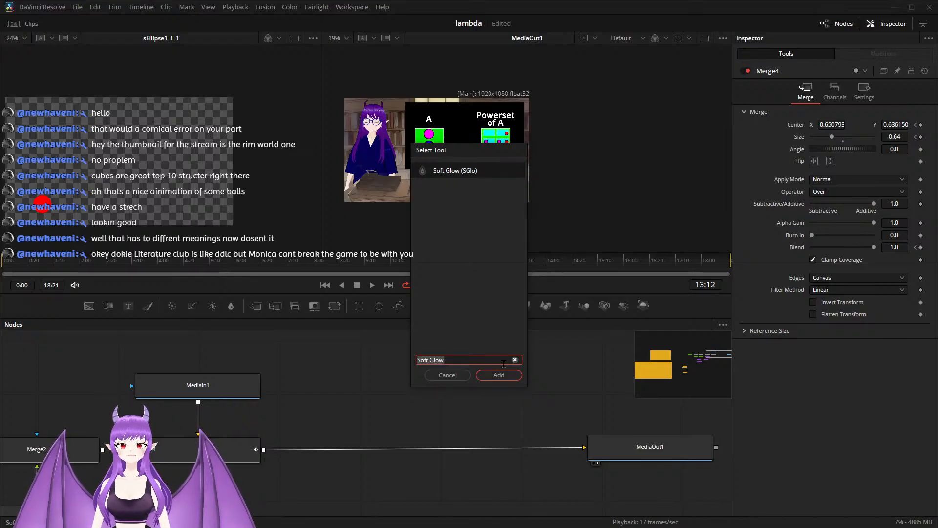
left_click(499, 375)
left_click_drag(350, 411, 344, 458)
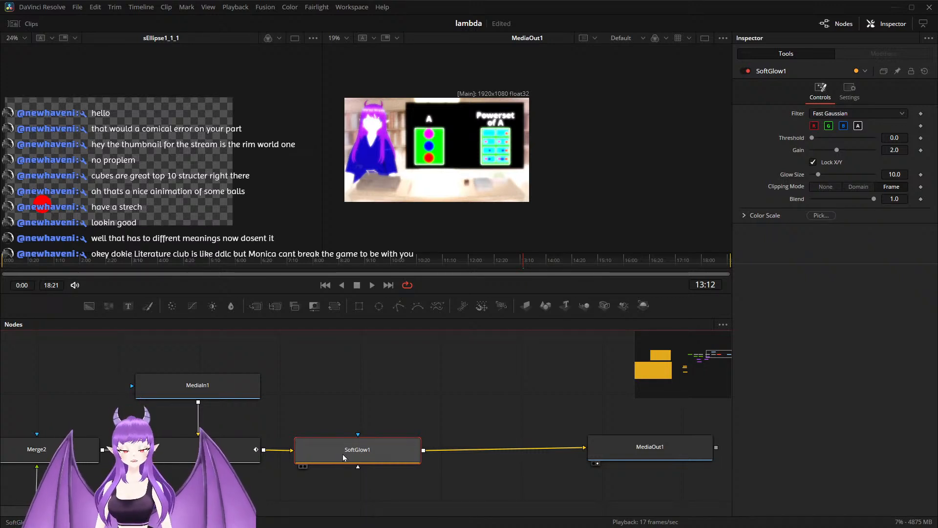
Step: Add a Rectangle mask above SoftGlow1 and connect it to the glow's effect mask input
scroll(345, 443, "down", 2)
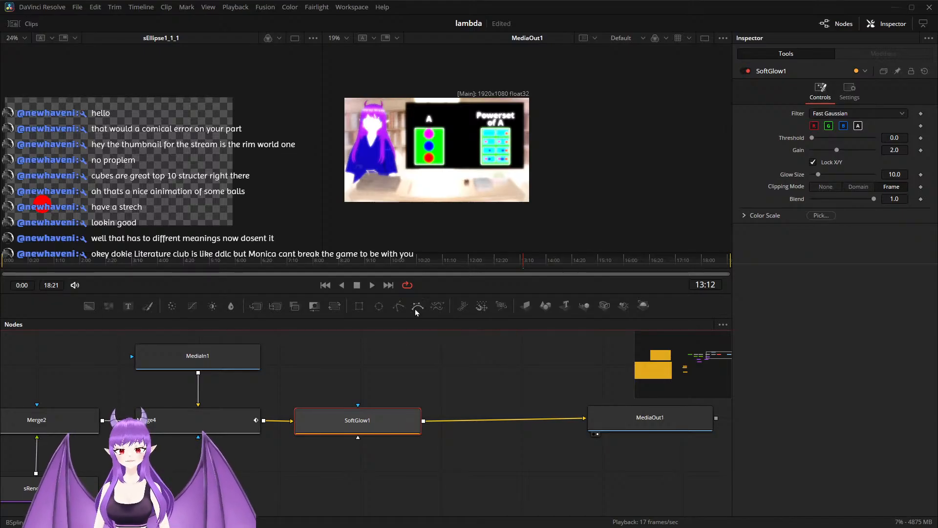
left_click_drag(362, 311, 351, 374)
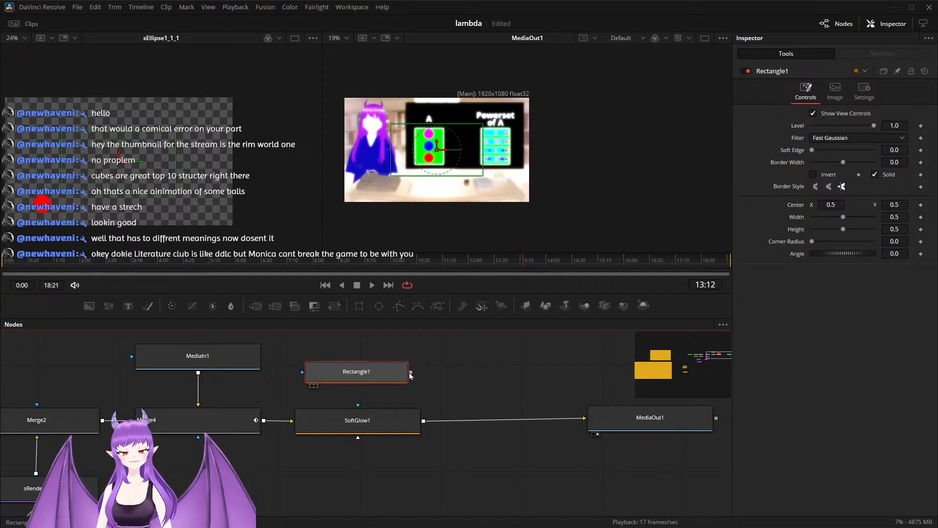
left_click_drag(410, 372, 364, 381)
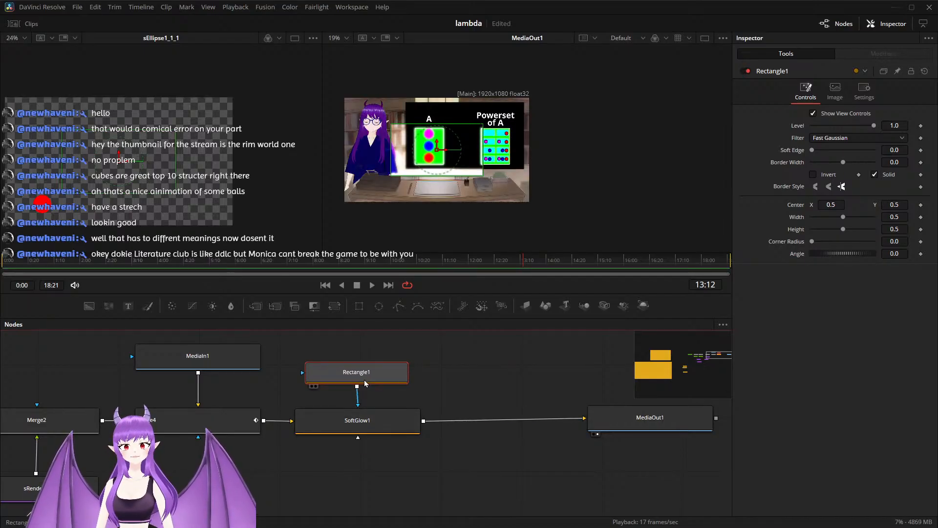
Step: Shrink Rectangle1 to Width 0.071 and Height 0.11, with its Center at about X 0.859, Y 0.414 over the three-circle Powerset cell
scroll(426, 146, "up", 3)
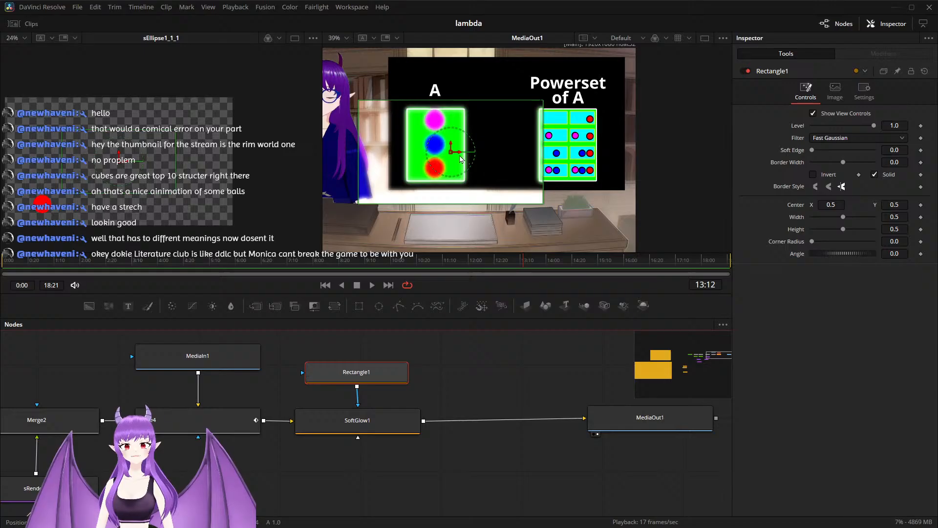
left_click_drag(461, 156, 582, 170)
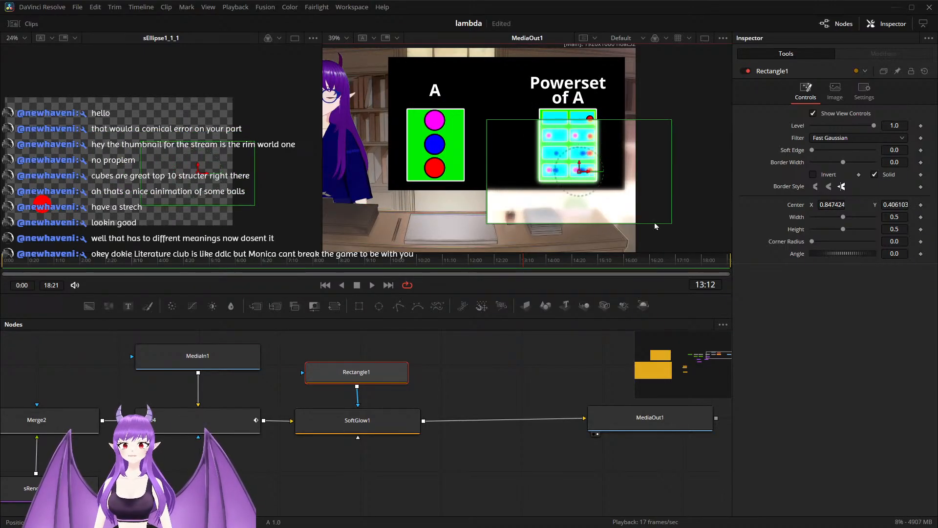
left_click_drag(842, 221, 816, 227)
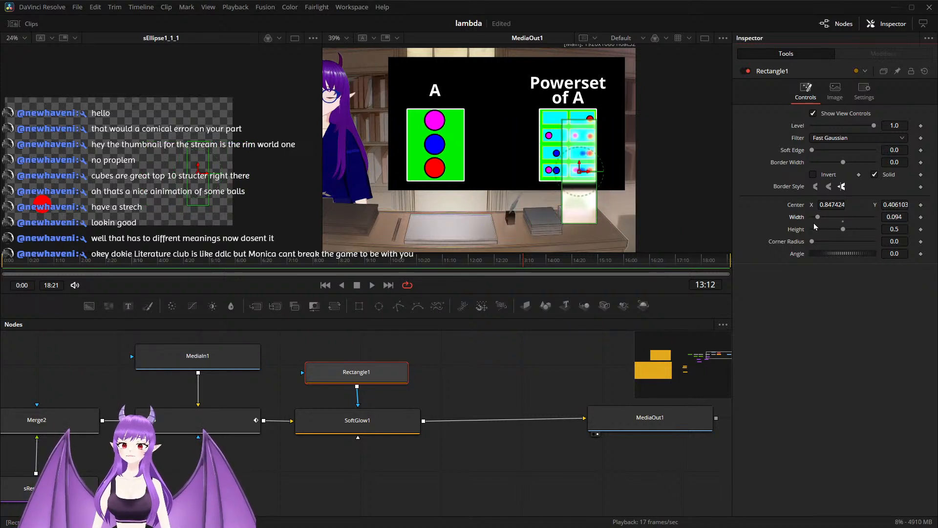
scroll(574, 175, "up", 2)
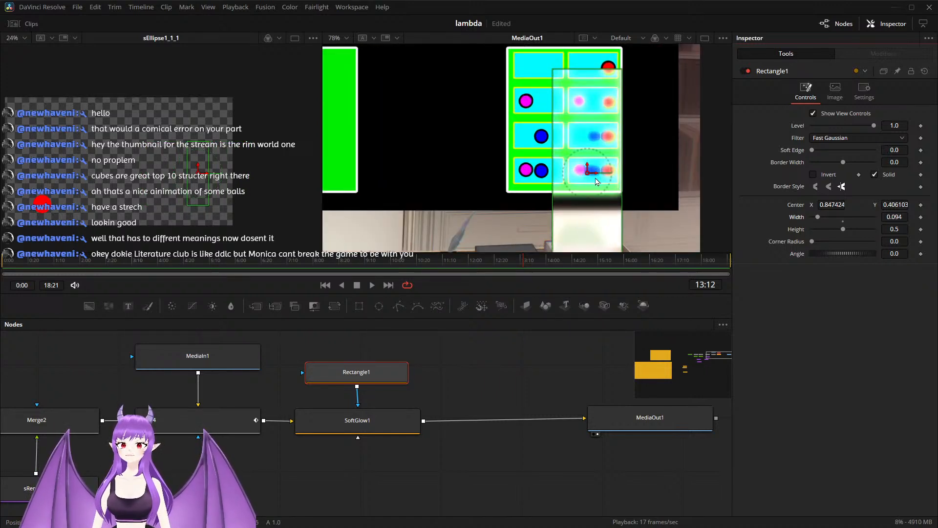
left_click_drag(596, 181, 605, 176)
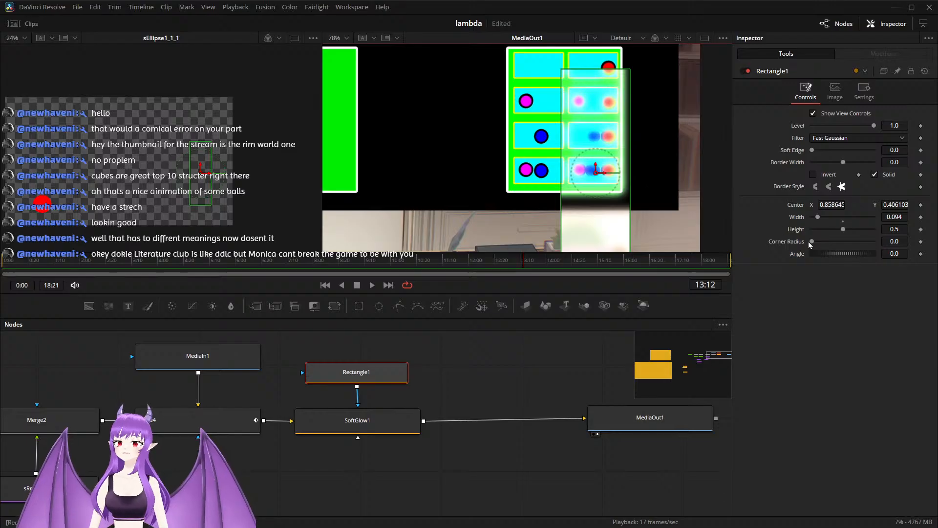
left_click_drag(842, 234, 818, 230)
left_click_drag(597, 170, 597, 167)
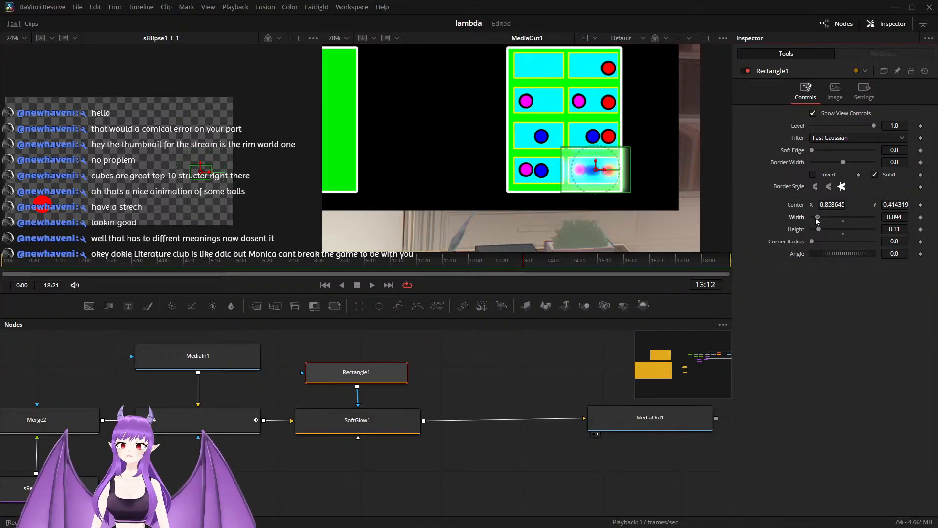
left_click_drag(817, 220, 815, 221)
Step: Fit Rectangle1 tightly around the three-circle cell with Height 0.063 and Center at about X 0.856, Y 0.411
scroll(578, 181, "up", 3)
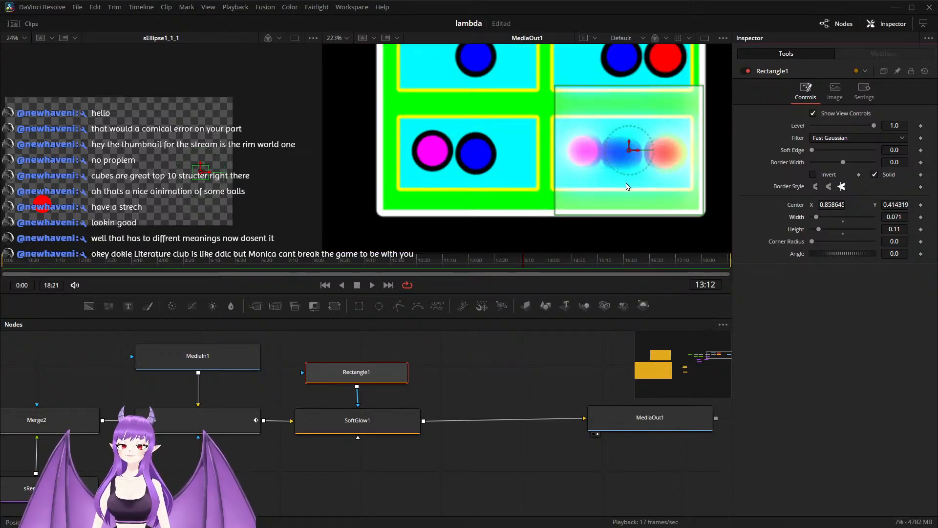
left_click_drag(632, 157, 627, 158)
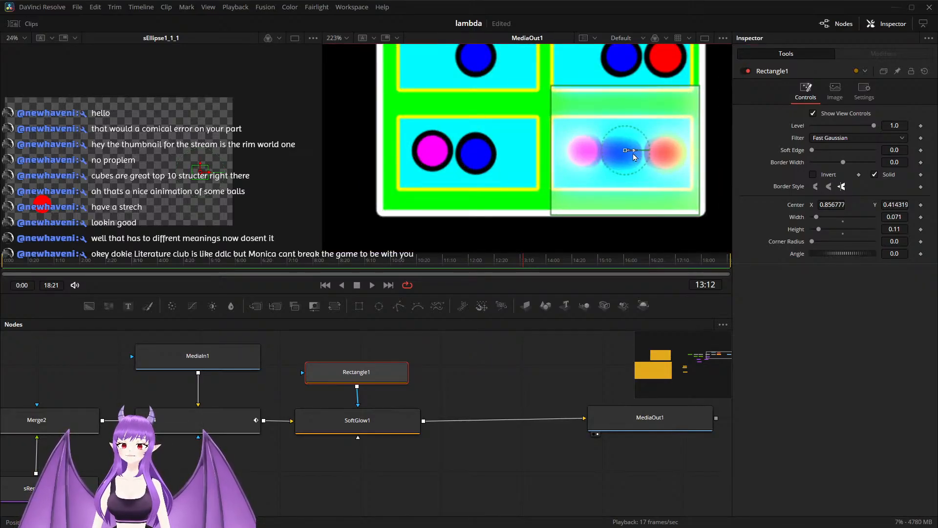
left_click_drag(816, 234, 813, 235)
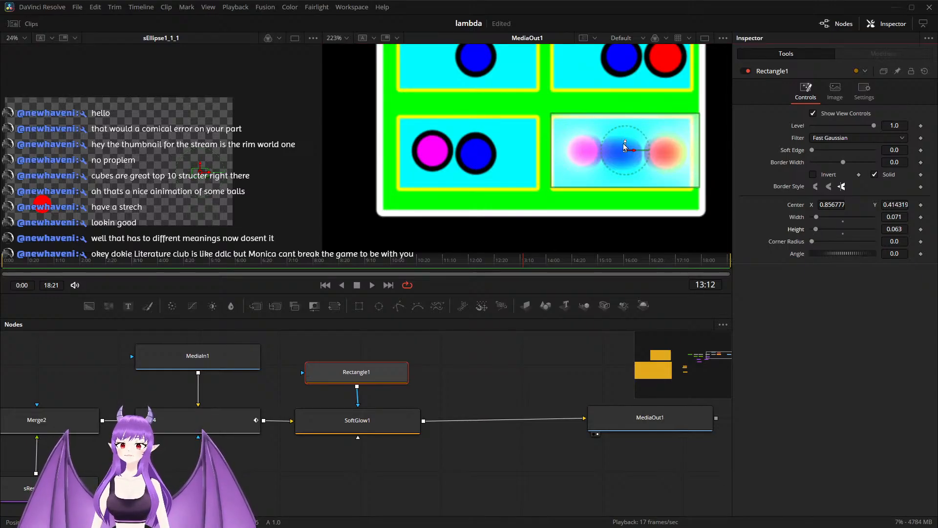
left_click_drag(625, 147, 628, 160)
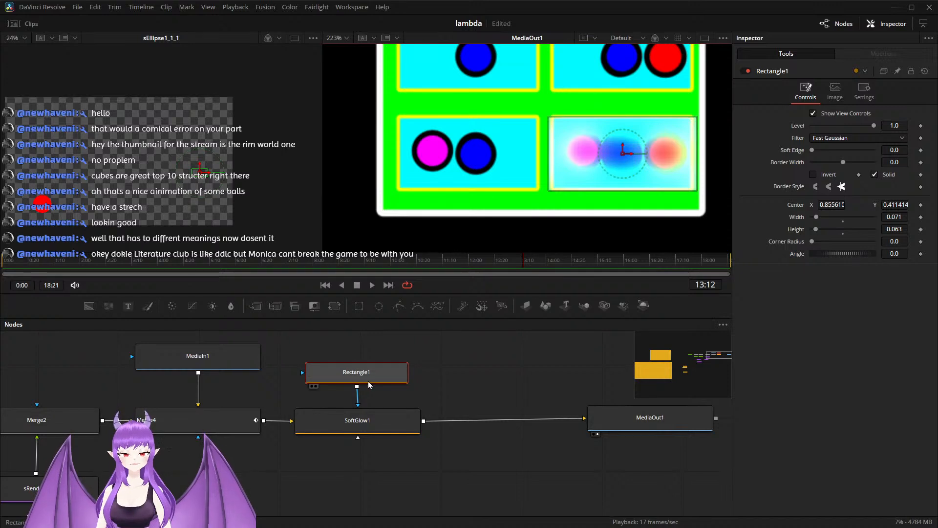
Step: Soften SoftGlow1 by setting Threshold to 0.055, Gain to 1.181 and Glow Size to 6.3
left_click(363, 416)
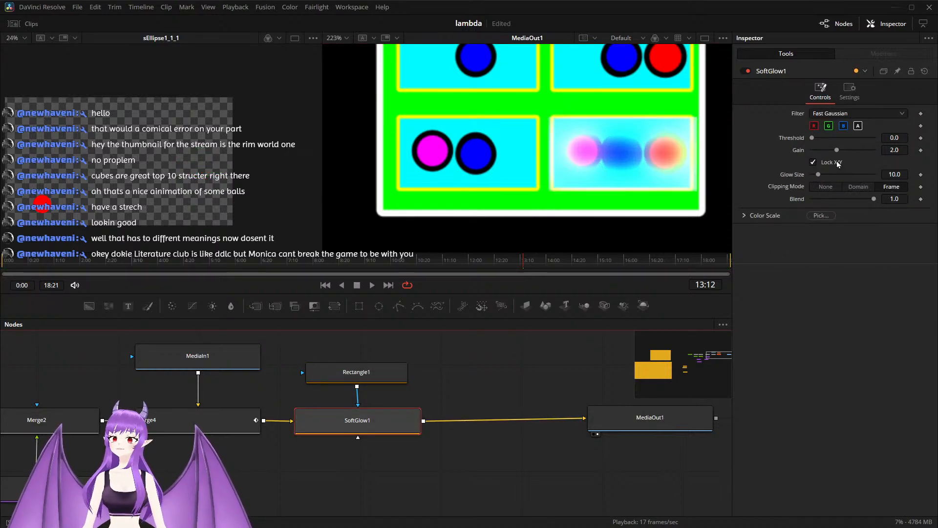
left_click_drag(837, 153, 829, 153)
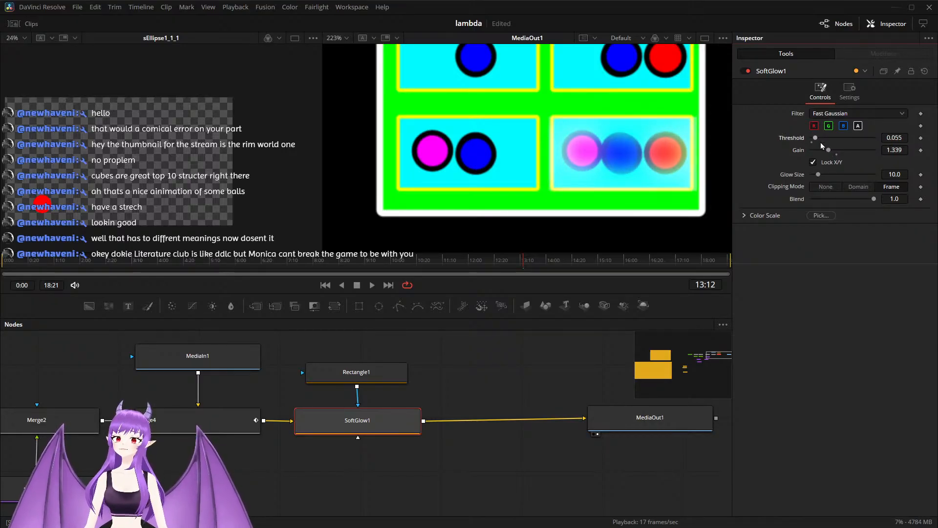
left_click_drag(820, 179, 817, 179)
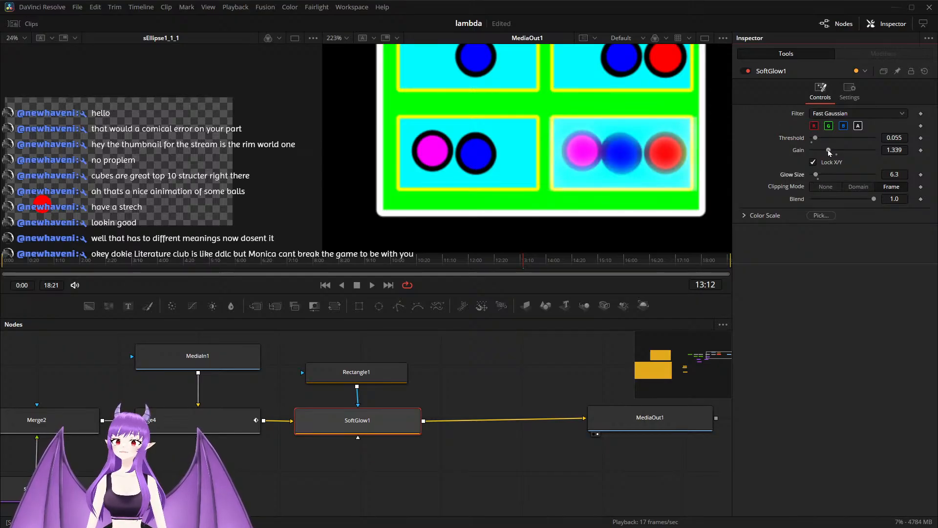
left_click_drag(834, 153, 831, 154)
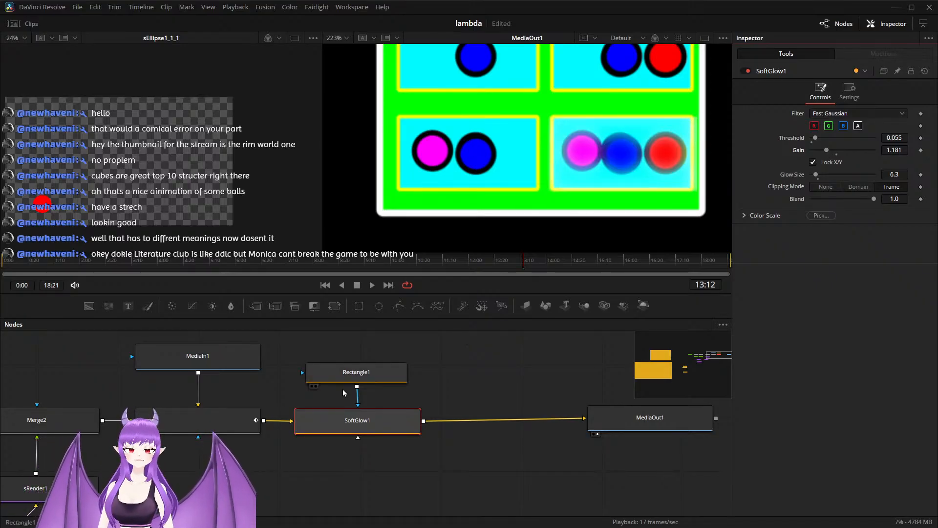
Step: Align the Rectangle1 node directly above SoftGlow1
left_click_drag(353, 381, 351, 384)
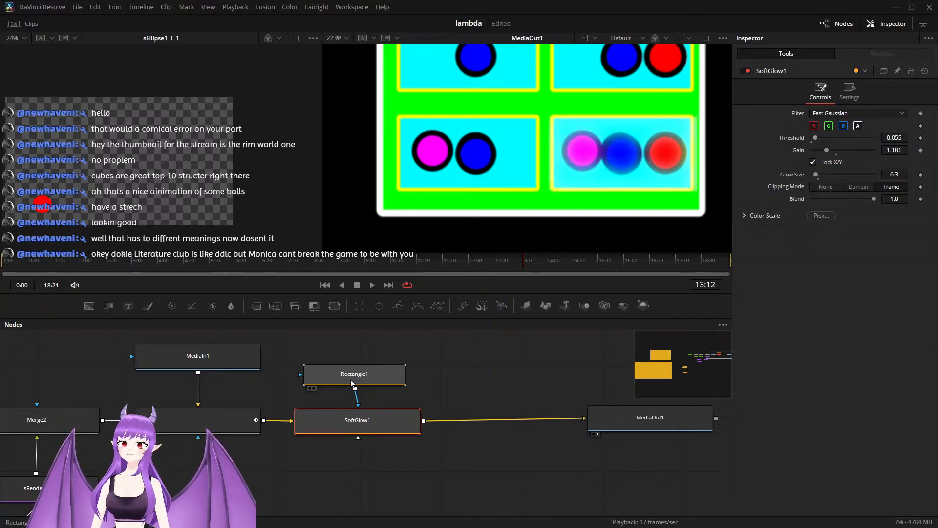
left_click(352, 383)
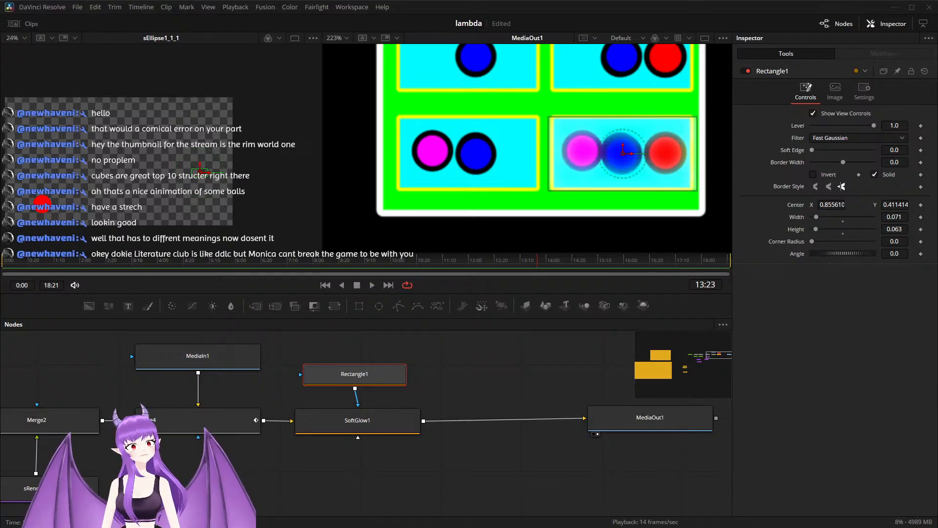
left_click_drag(356, 381, 359, 380)
Step: Set SoftGlow1's overall Blend to 0.0 and add a keyframe for it at 13:20
left_click(365, 427)
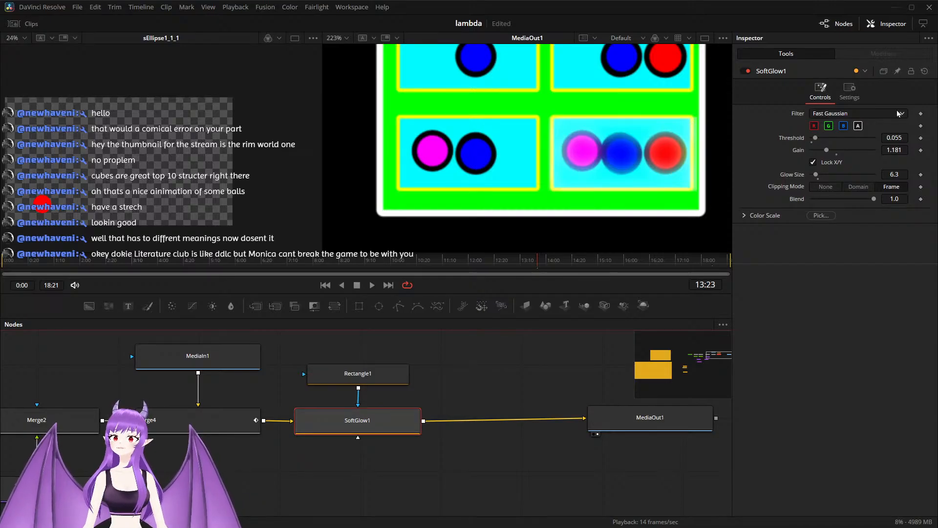
left_click(852, 93)
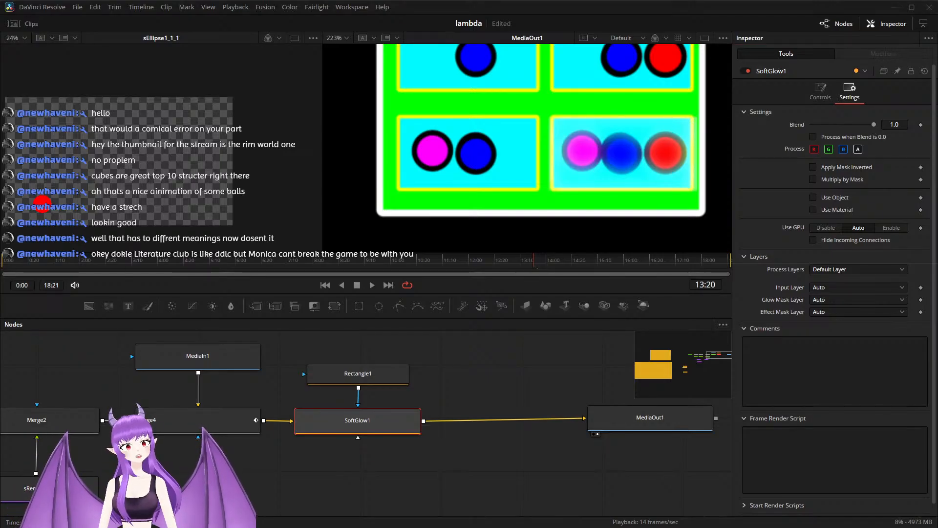
left_click_drag(875, 128, 798, 127)
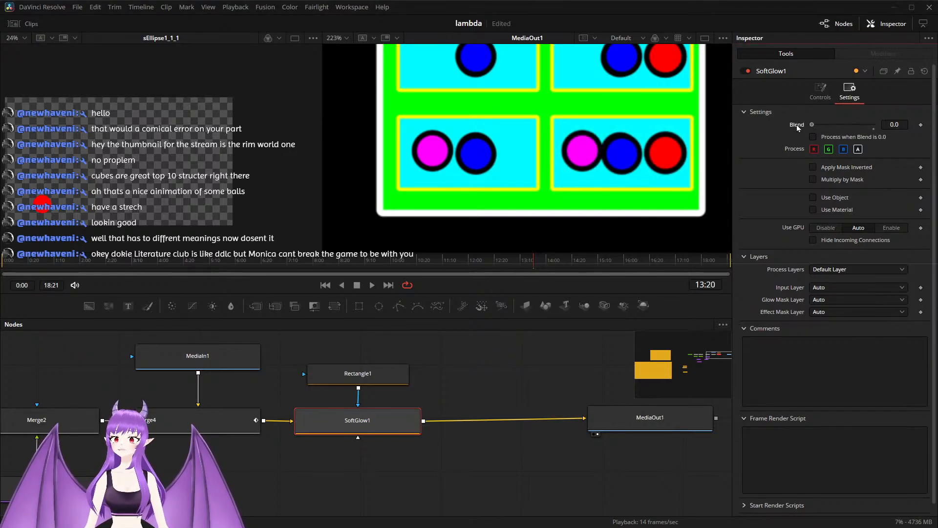
left_click(921, 126)
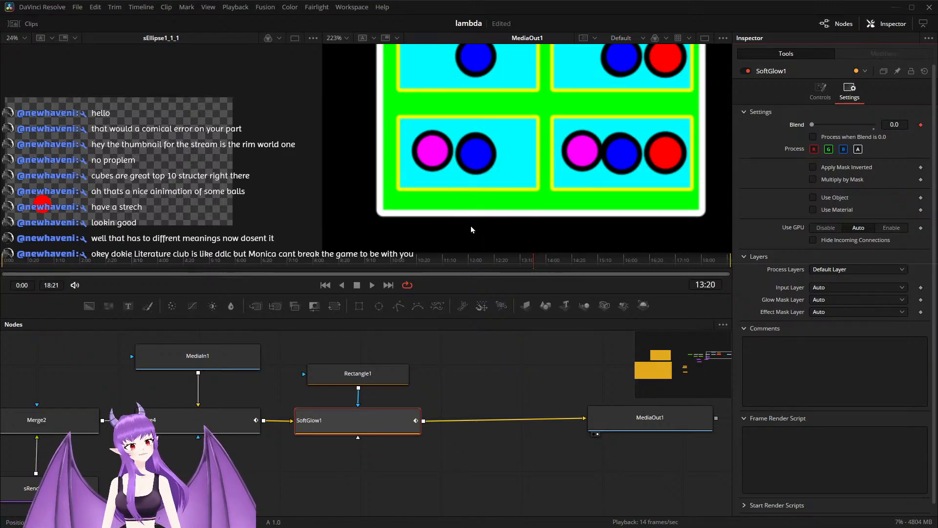
Step: Keyframe SoftGlow1's Blend after 13:20 so it pulses 1.0, 0.0, 1.0 and 0.0, with the last key at 15:12
key("space")
key("space")
left_click_drag(814, 127, 897, 137)
key("space")
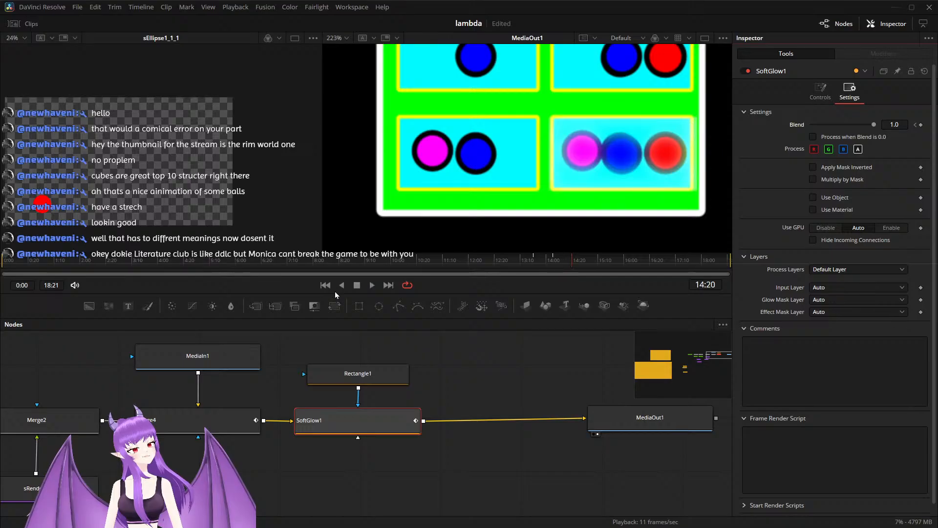
left_click_drag(876, 127, 809, 126)
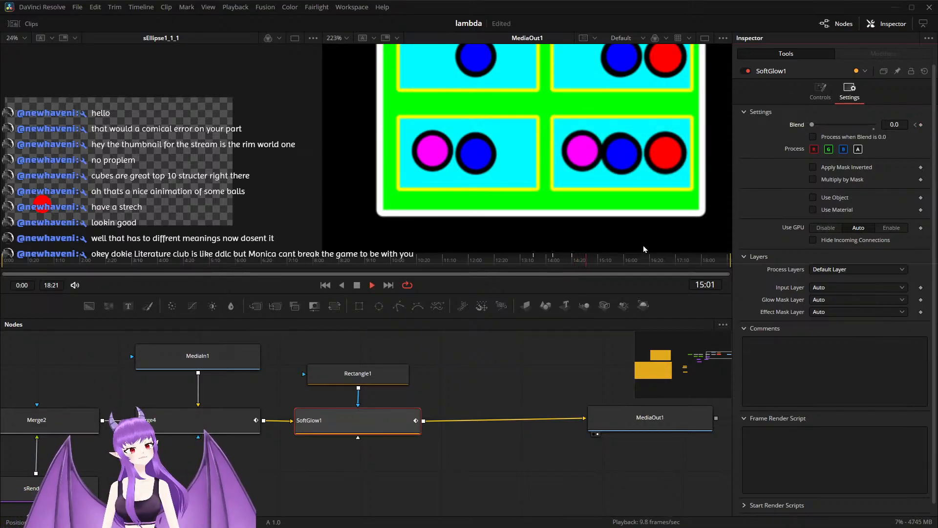
left_click_drag(819, 126, 892, 128)
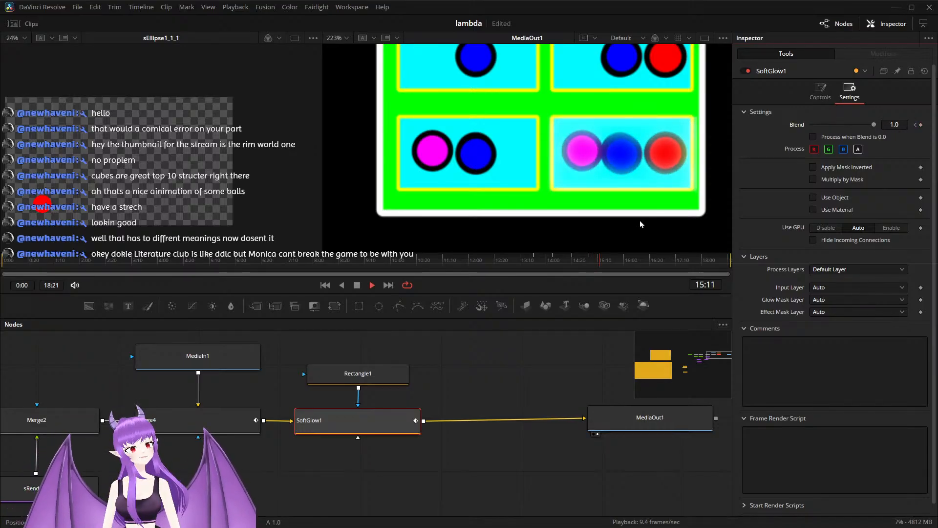
left_click_drag(874, 127, 811, 128)
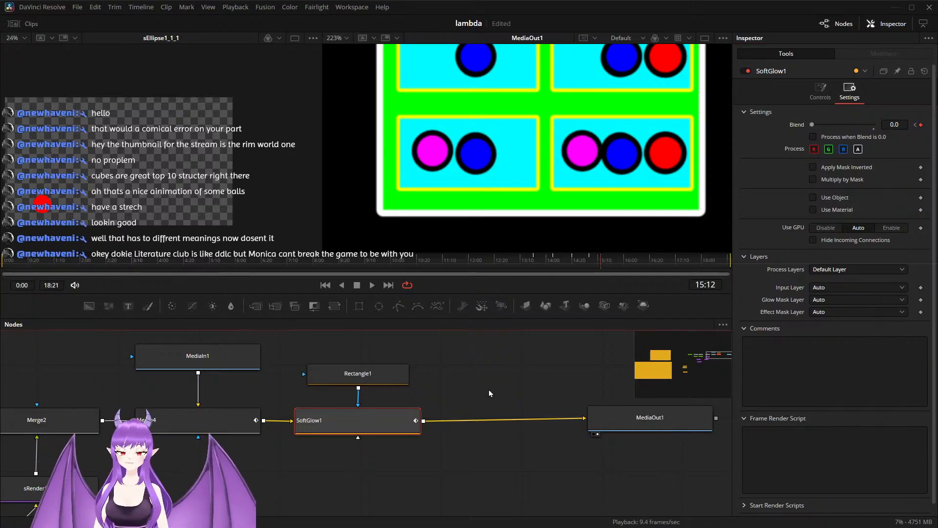
Step: Play back the adjustment clip on the Edit page twice and examine the glow pulse on the three-circle Powerset cell up close
key("shift+4")
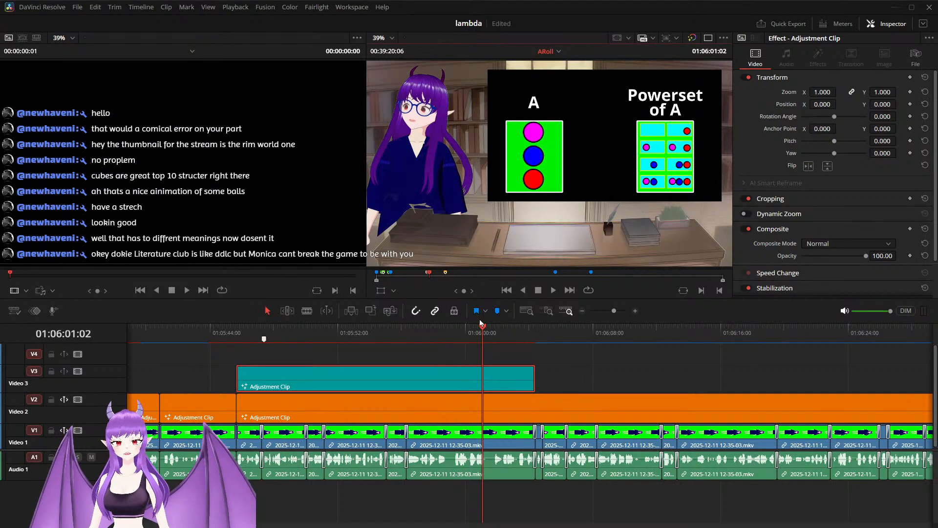
left_click_drag(480, 329, 339, 339)
key("space")
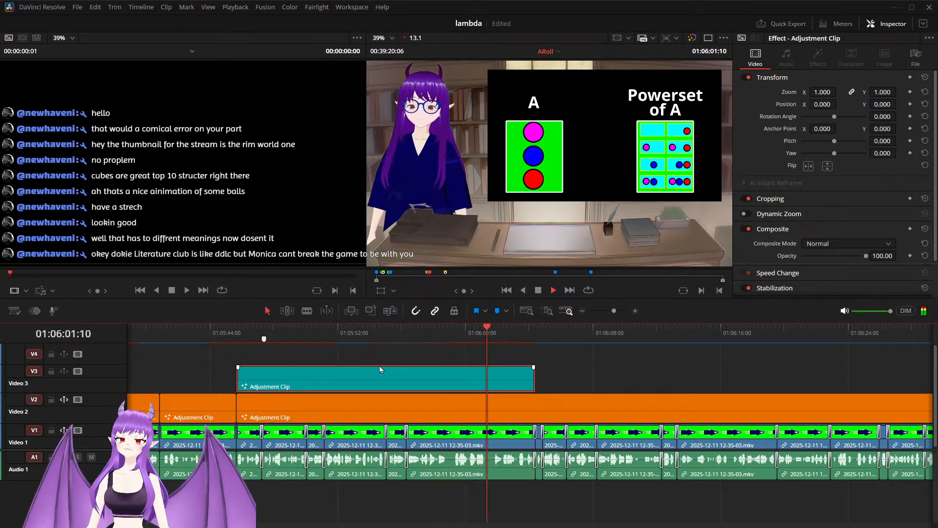
key("space")
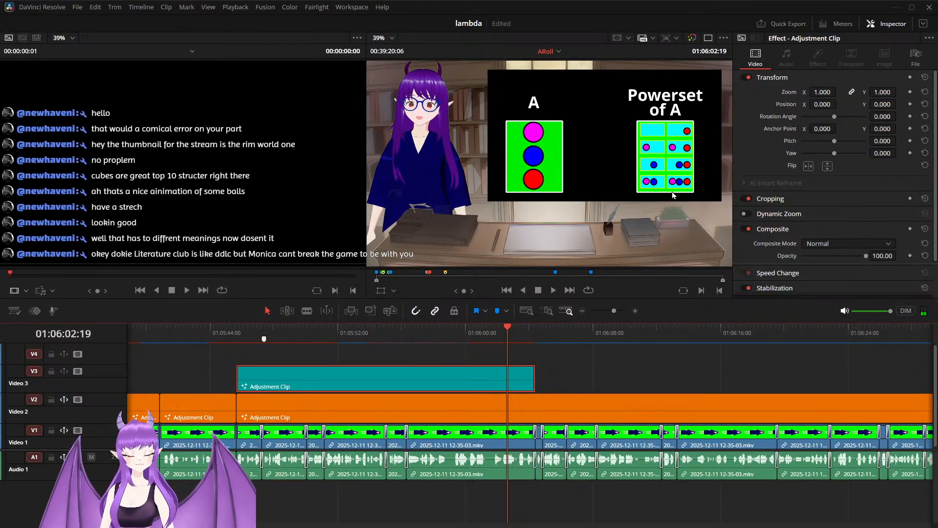
scroll(673, 195, "up", 1)
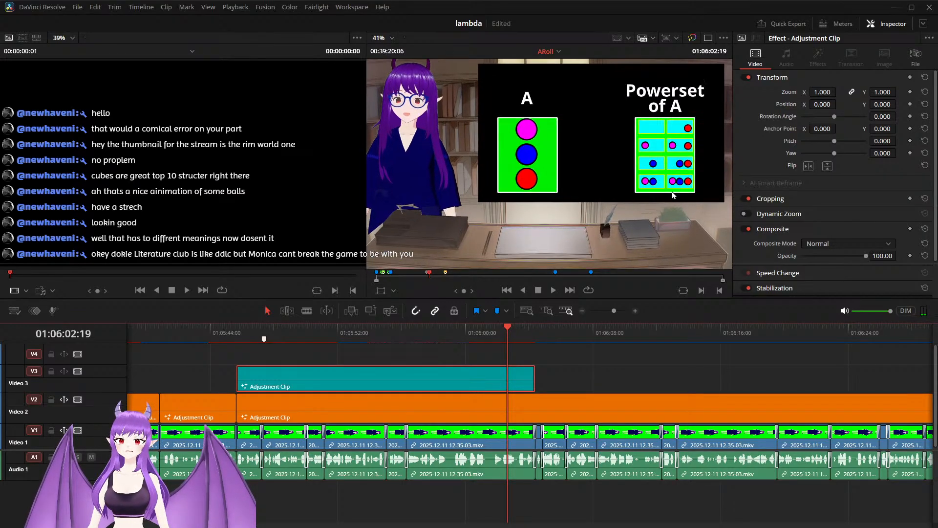
scroll(672, 195, "up", 2)
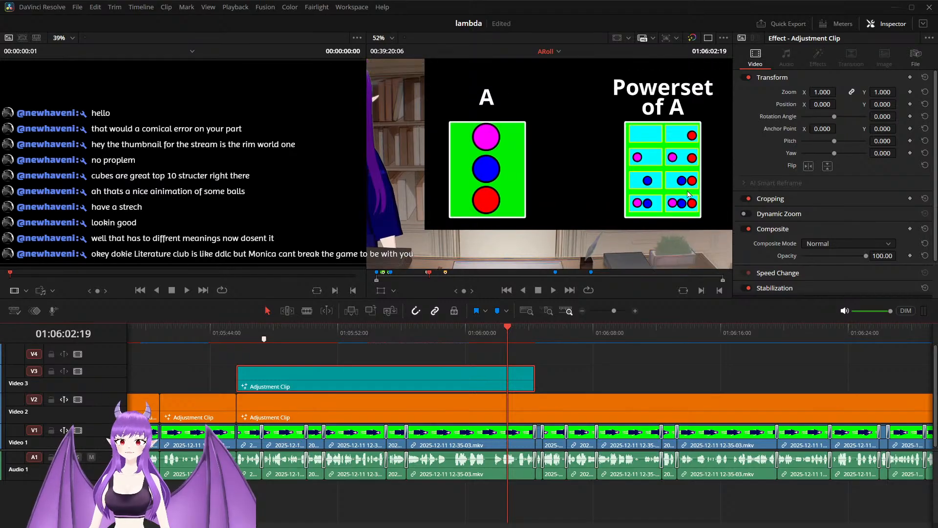
scroll(670, 237, "up", 2)
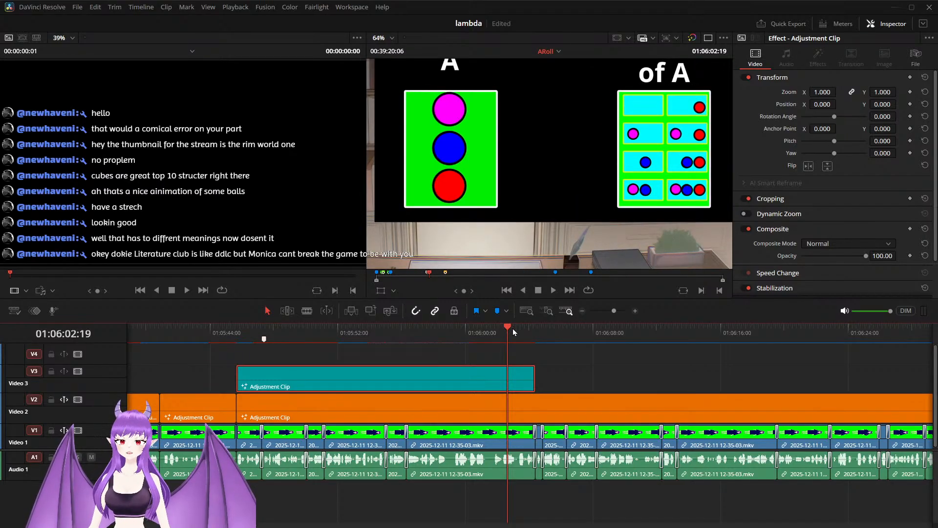
left_click_drag(507, 332, 413, 334)
key("space")
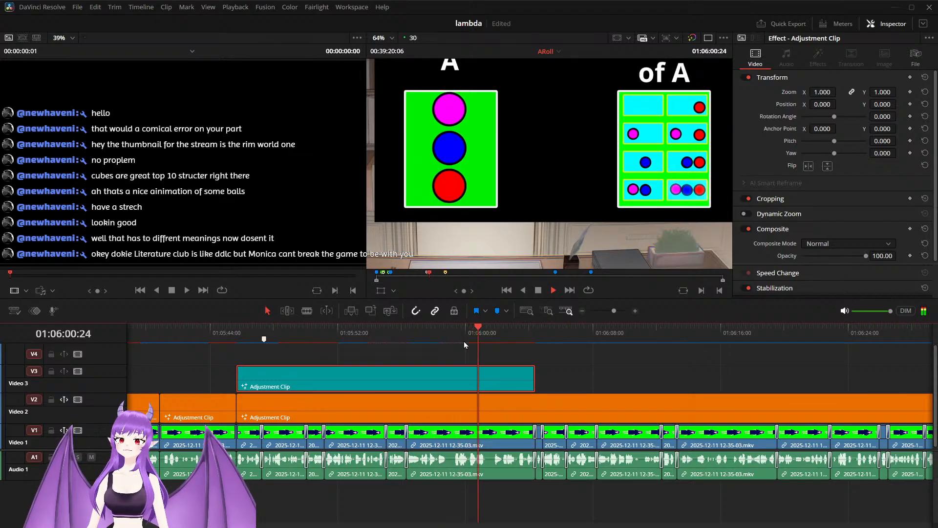
key("space")
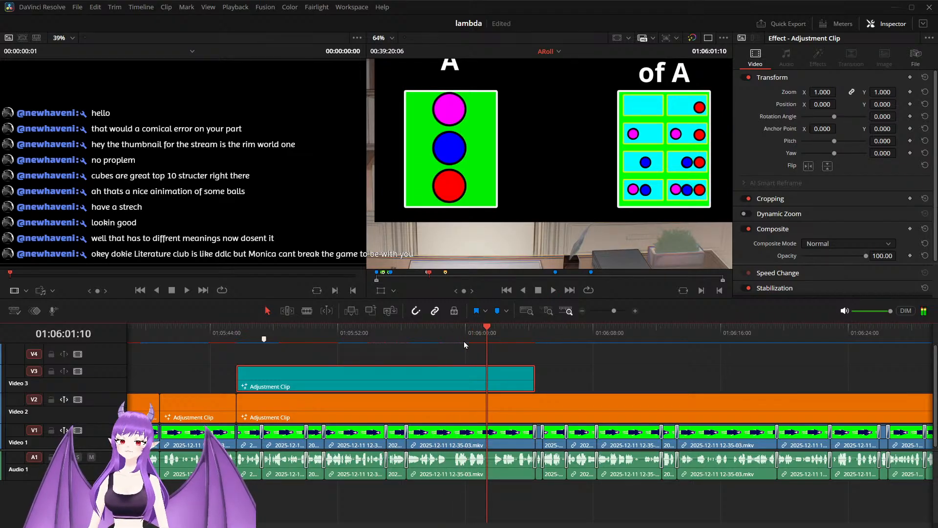
Step: Reopen the adjustment clip in Fusion and add a Glow node directly below SoftGlow1
right_click(469, 380)
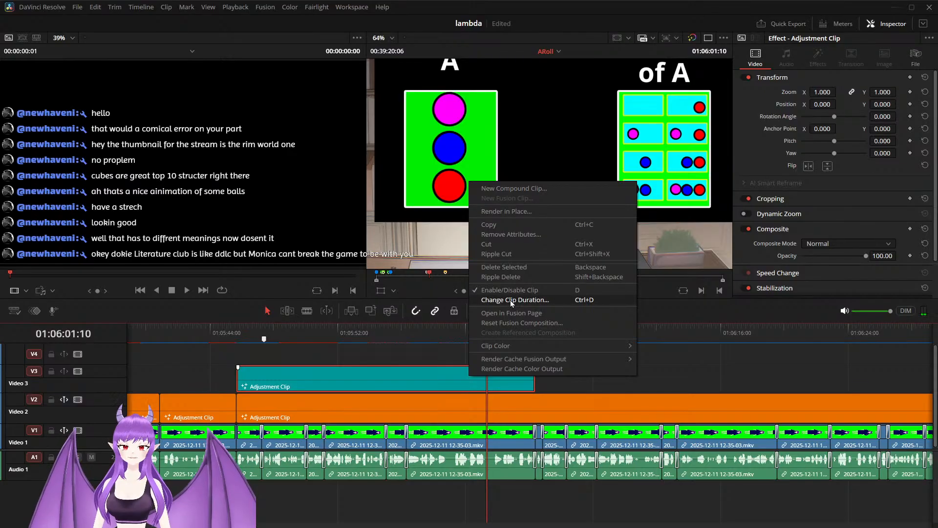
left_click(507, 317)
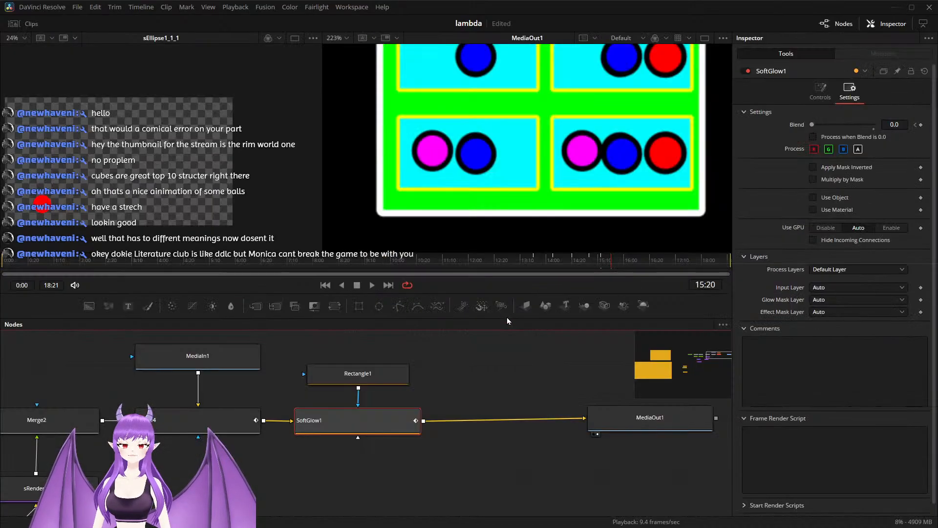
left_click(359, 468)
key("shift+space")
type("Soft Glow")
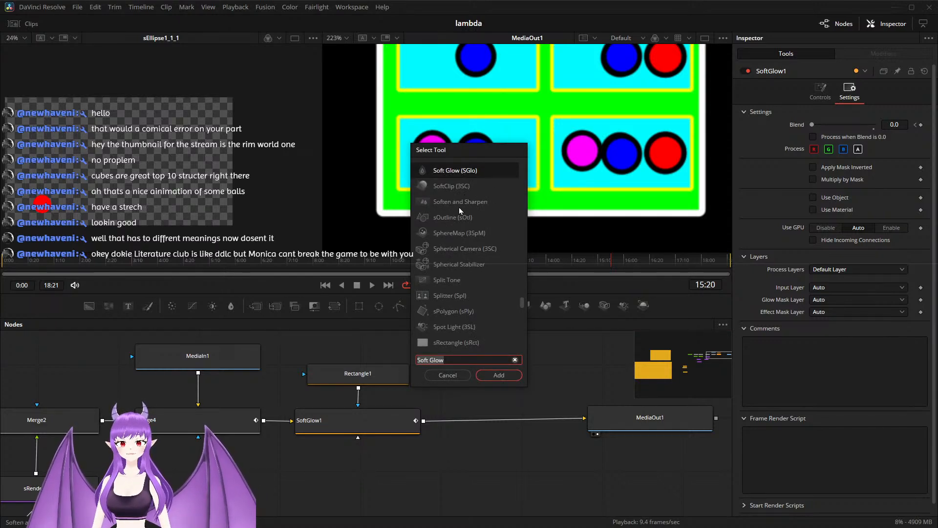
key("ctrl+a")
type("g")
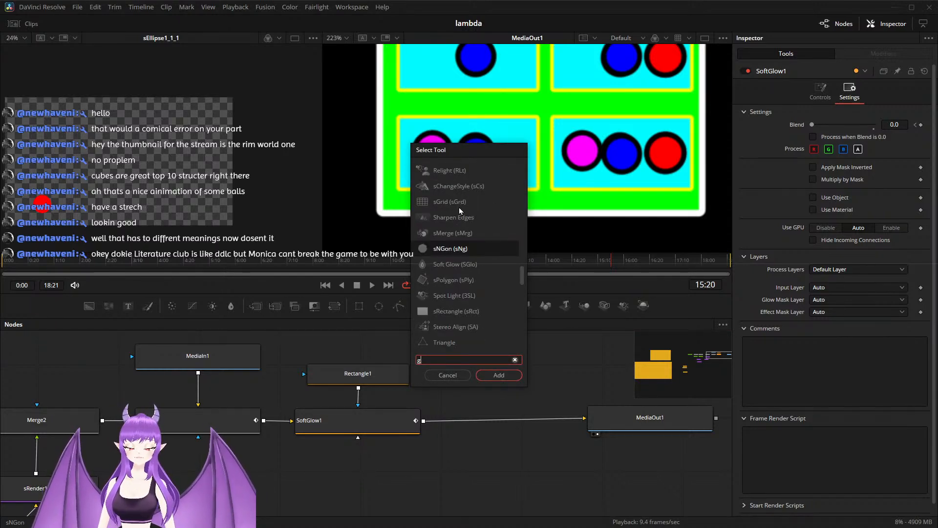
type("low")
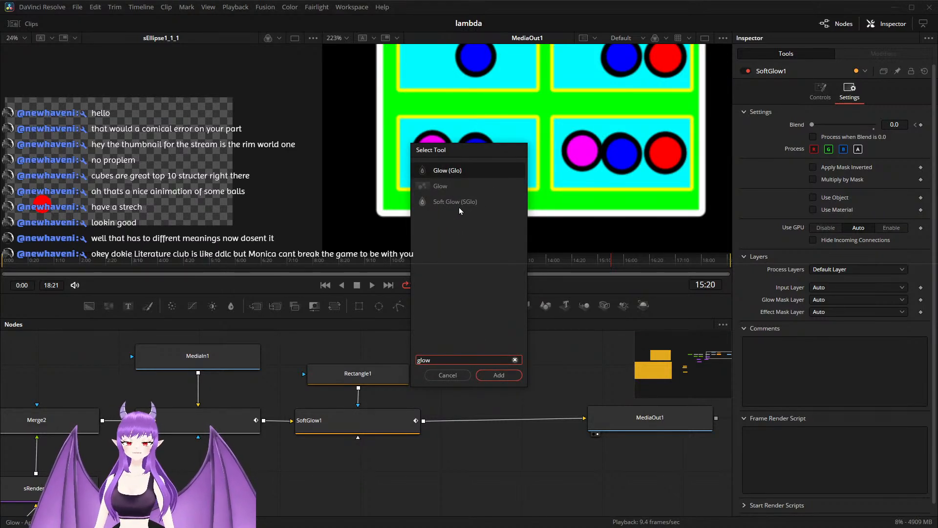
left_click(498, 375)
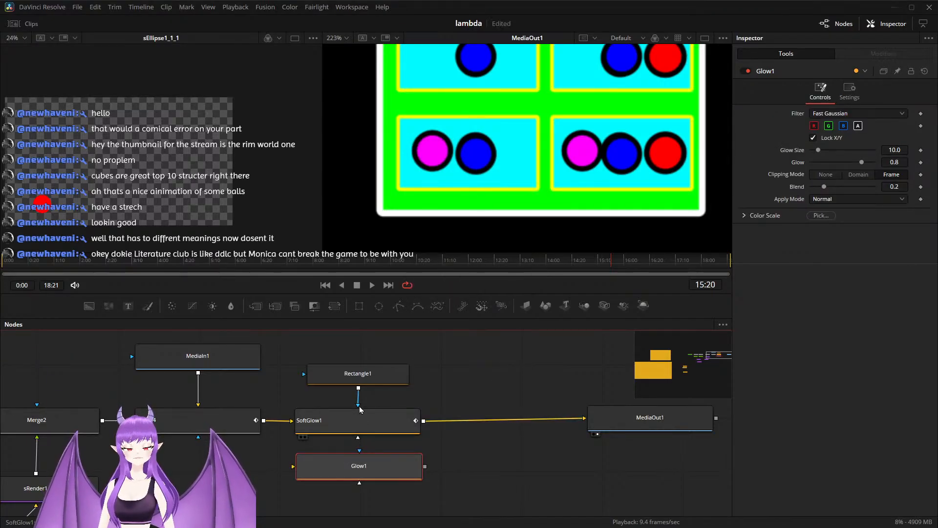
Step: Replace SoftGlow1 with Glow1 in the chain, masked by Rectangle1, fed by the preceding merge and output to MediaOut1
left_click_drag(359, 390, 334, 458)
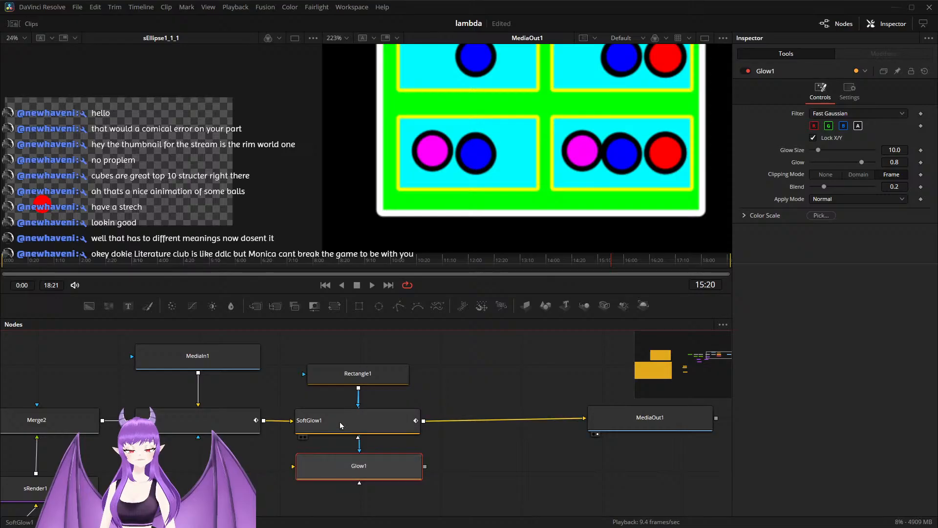
left_click(313, 426)
left_click_drag(264, 422, 294, 467)
left_click_drag(463, 471, 412, 420)
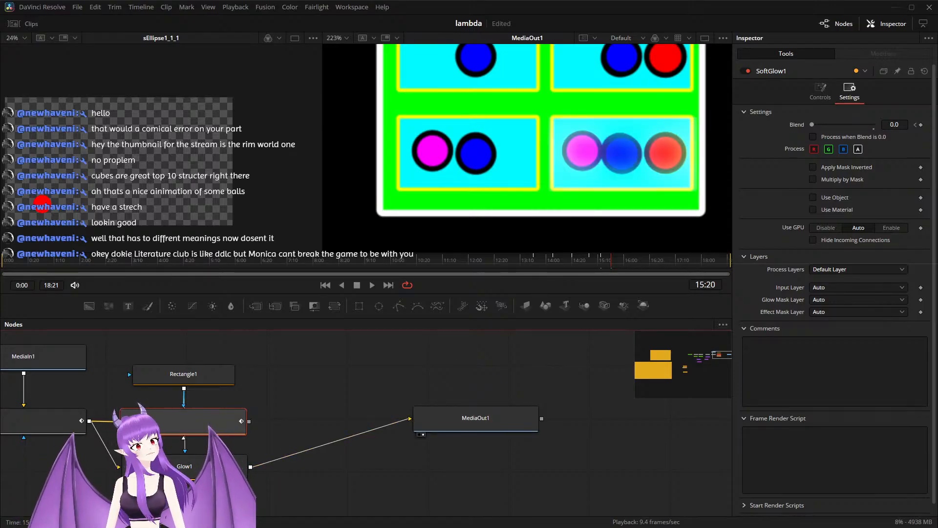
Step: Set Glow1's Glow strength to 0.913 and bring up its general Blend and mask settings
left_click(174, 465)
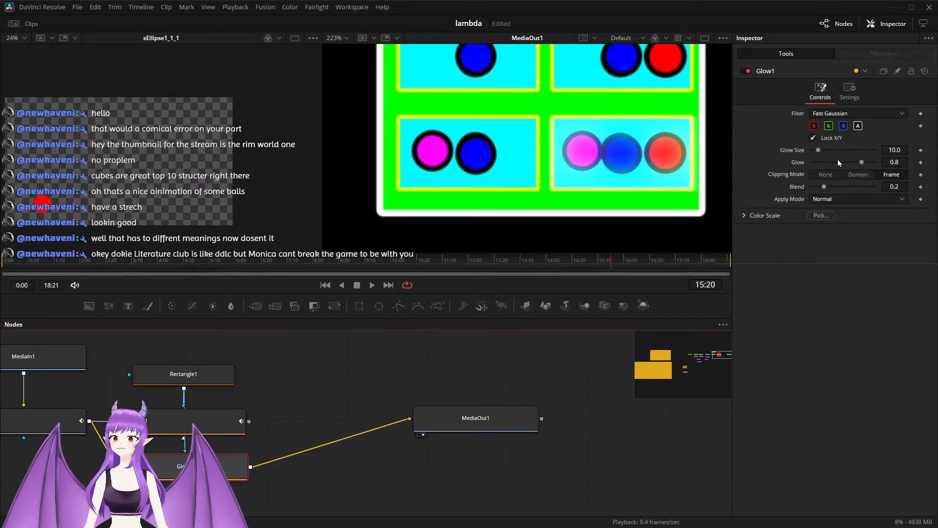
left_click_drag(863, 162, 870, 162)
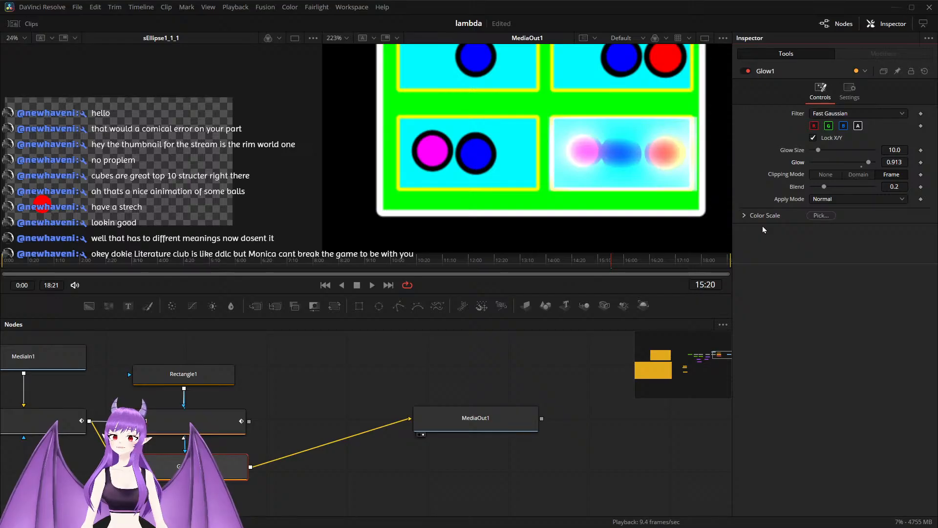
left_click(850, 92)
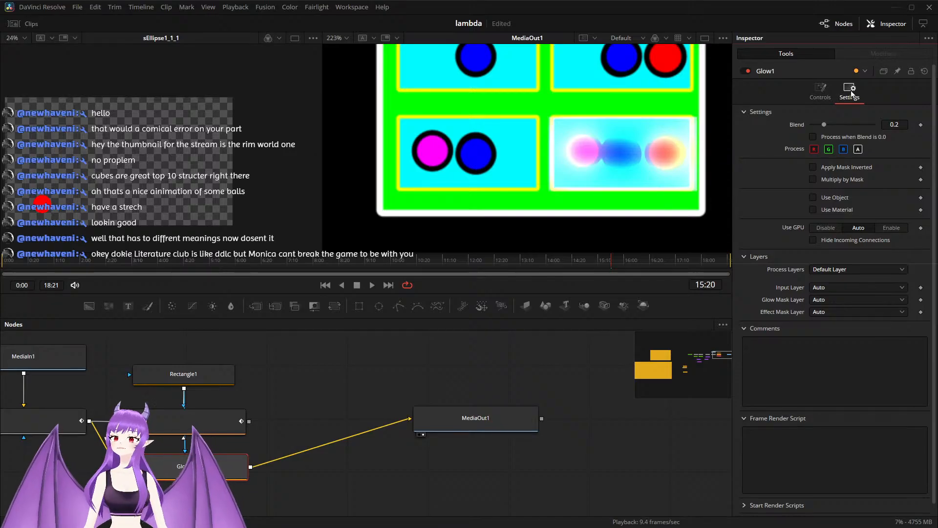
Step: Move SoftGlow1 clear of Glow1's mask connection and bring up the options for SoftGlow1's Blend keyframe at 13:20
mouse_move(188, 426)
left_mouse_down()
mouse_move(235, 414)
mouse_move(206, 425)
left_mouse_up()
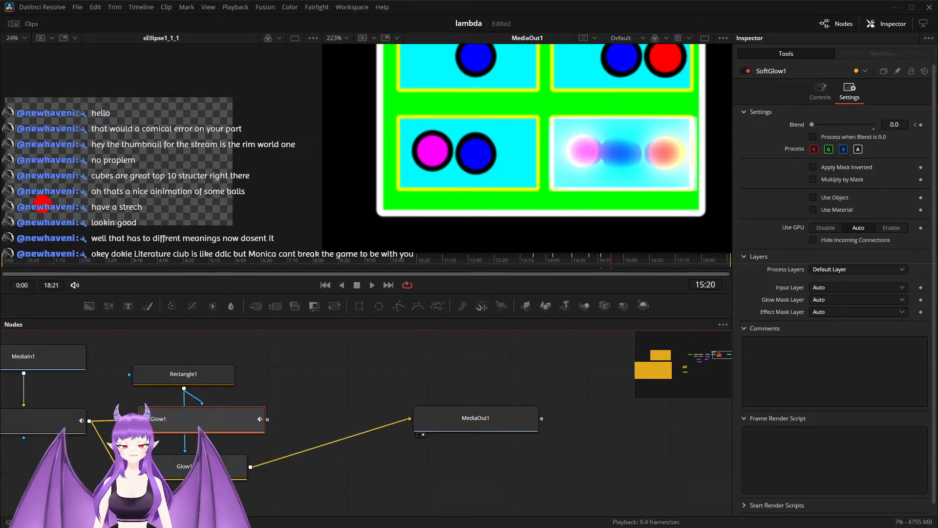
left_click(236, 465)
mouse_move(826, 126)
left_mouse_down()
mouse_move(876, 123)
mouse_move(826, 129)
left_mouse_up()
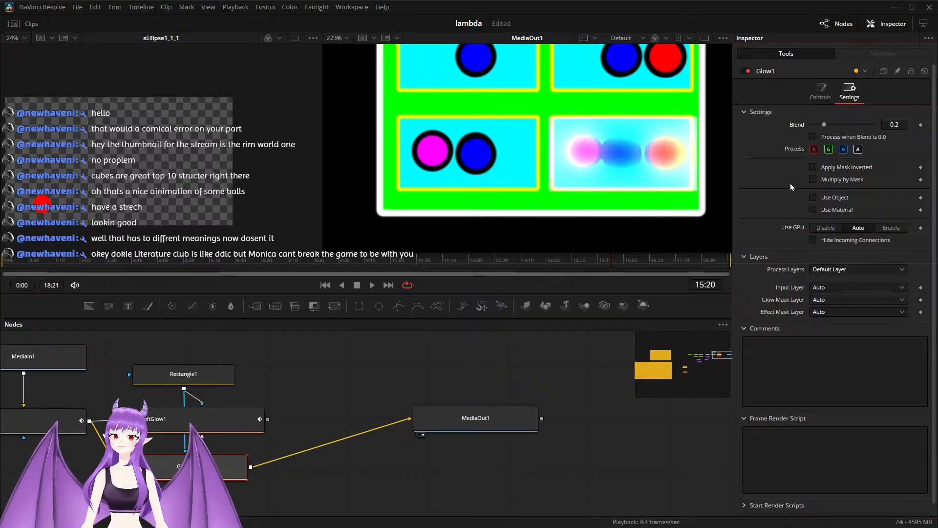
left_click_drag(203, 430, 245, 425)
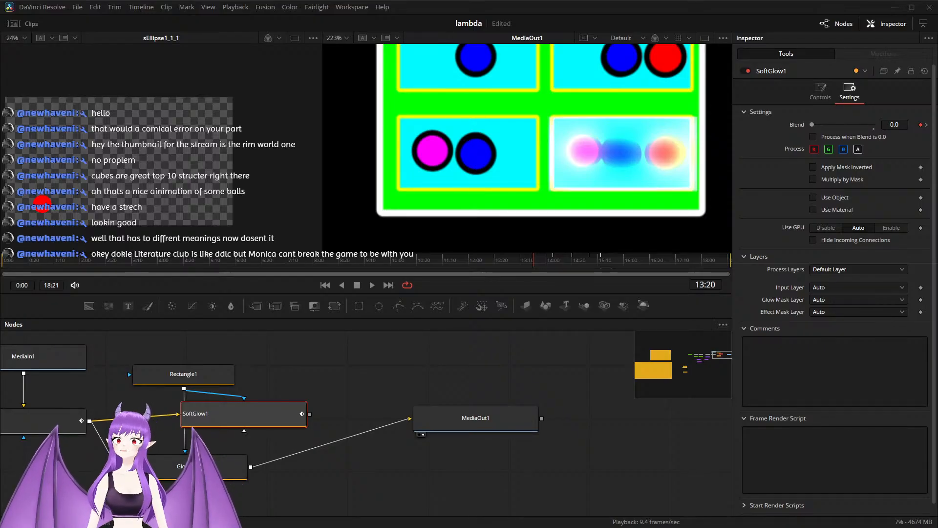
right_click(921, 126)
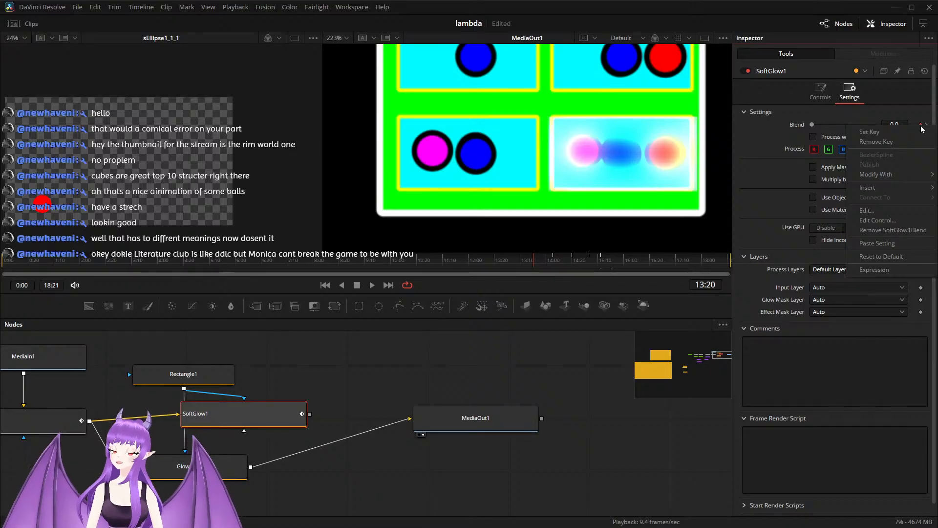
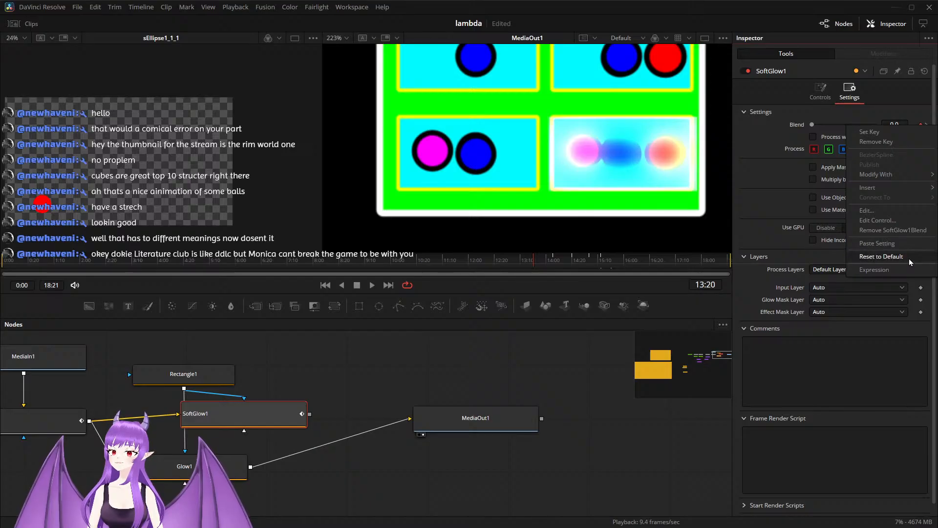
Step: Move SoftGlow1 beside Rectangle1, clear of Glow1's mask connection, and keyframe Glow1's Blend at 0.0 at 13:20
left_click(325, 374)
left_click_drag(253, 425, 305, 409)
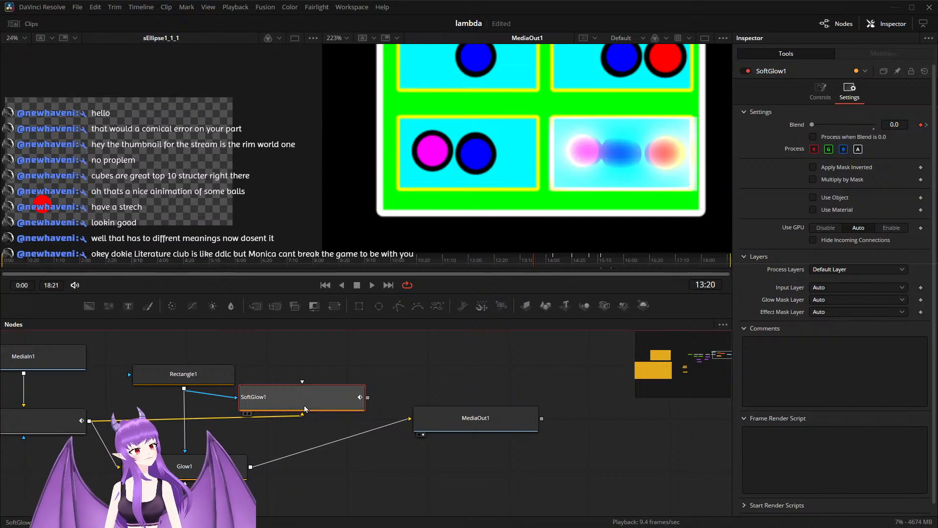
left_click(205, 467)
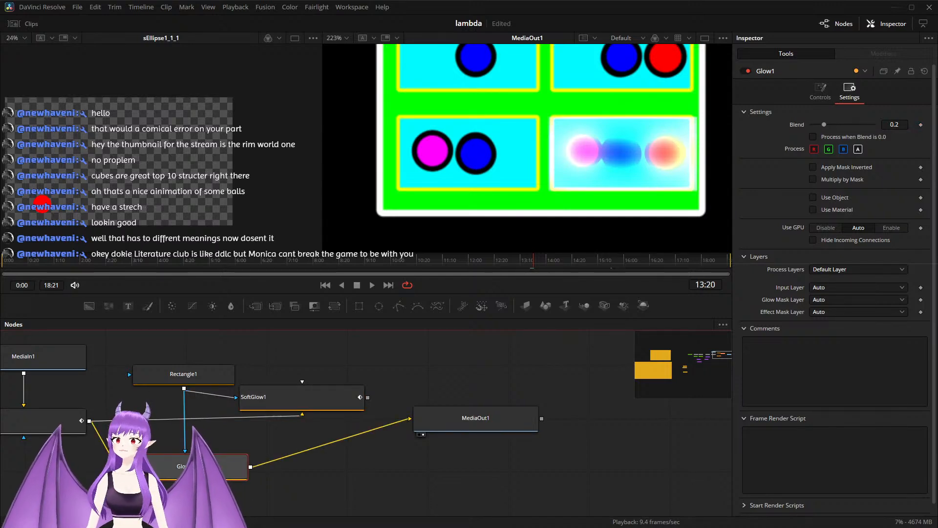
left_click(823, 125)
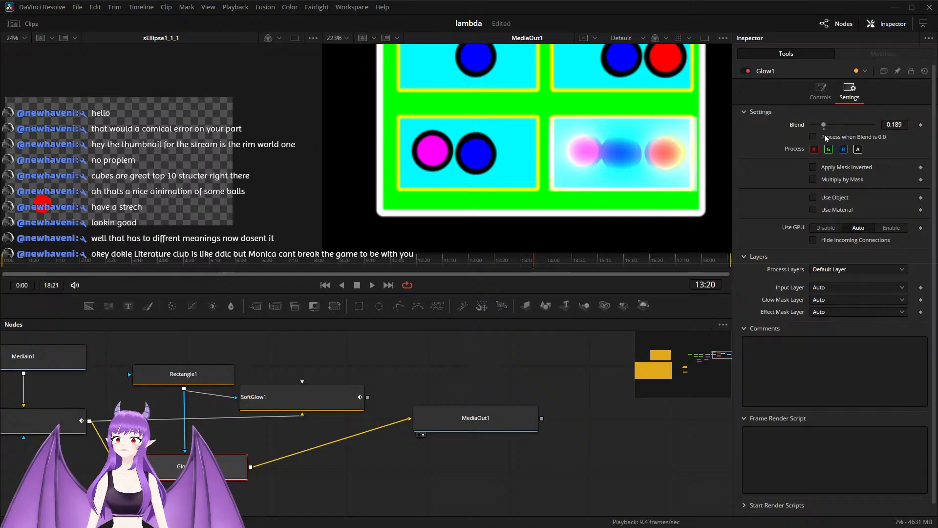
left_click_drag(824, 125, 802, 124)
left_click(921, 125)
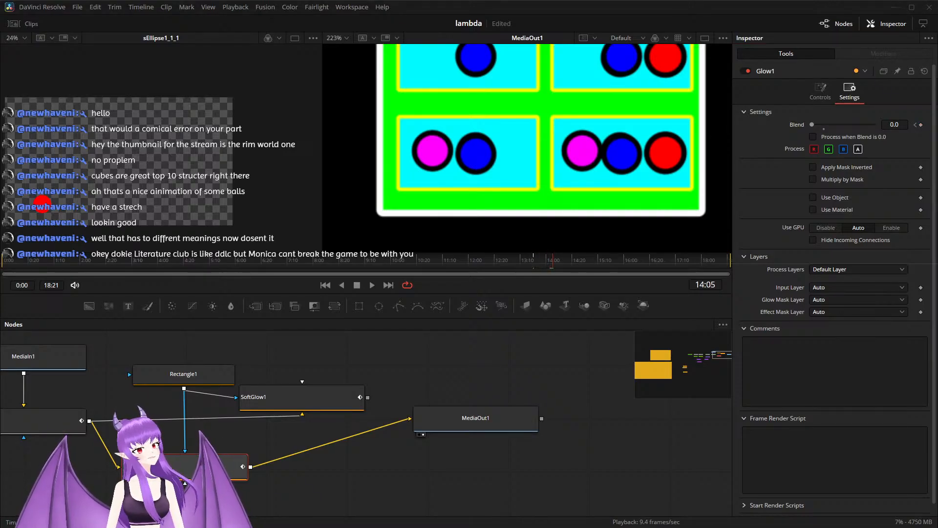
Step: Keyframe Glow1's Blend as a pulse: 0.2 at 14:05, 0.0 at 14:20, 0.2 at 15:03 and 0.0 at 15:12
left_click_drag(812, 124, 825, 126)
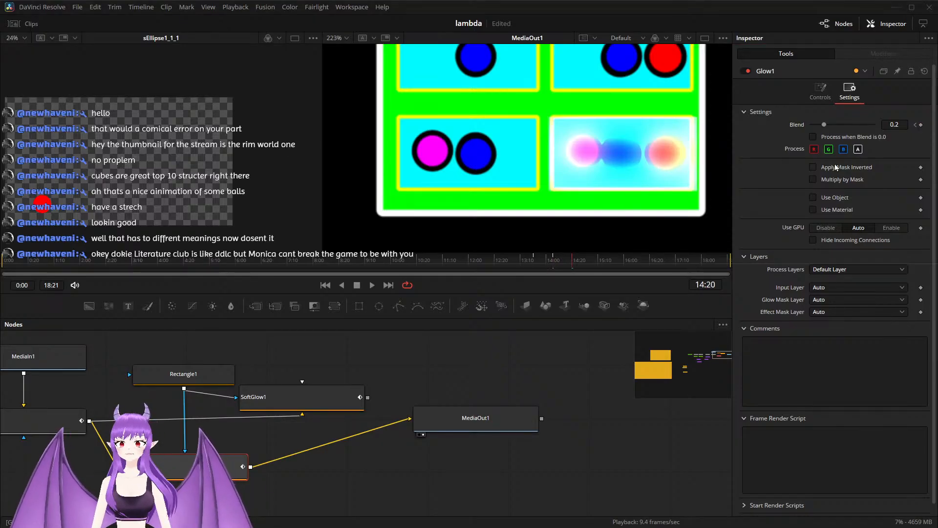
left_click_drag(820, 124, 784, 124)
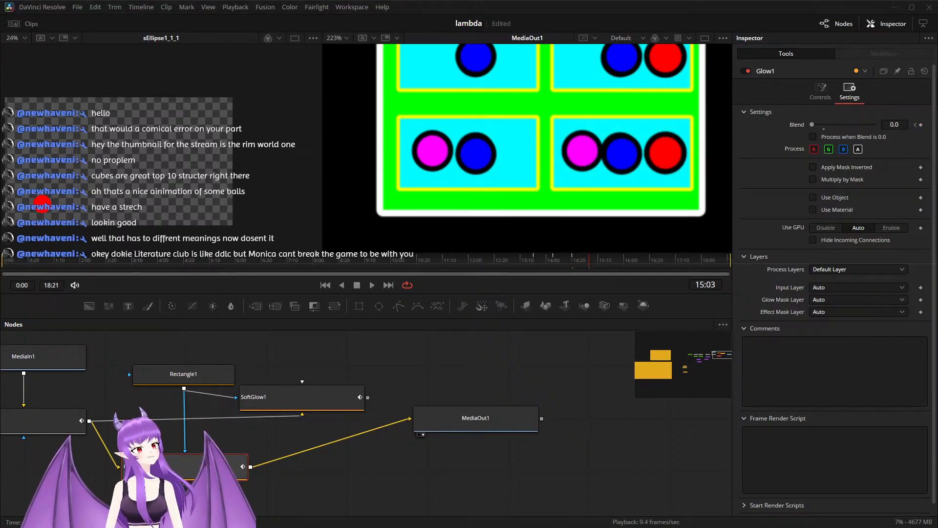
left_click(825, 126)
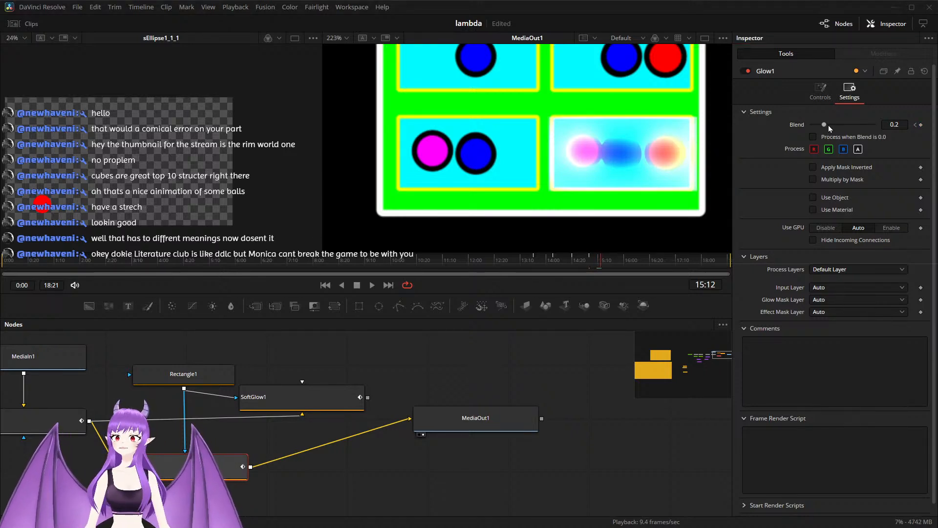
left_click_drag(825, 124, 804, 124)
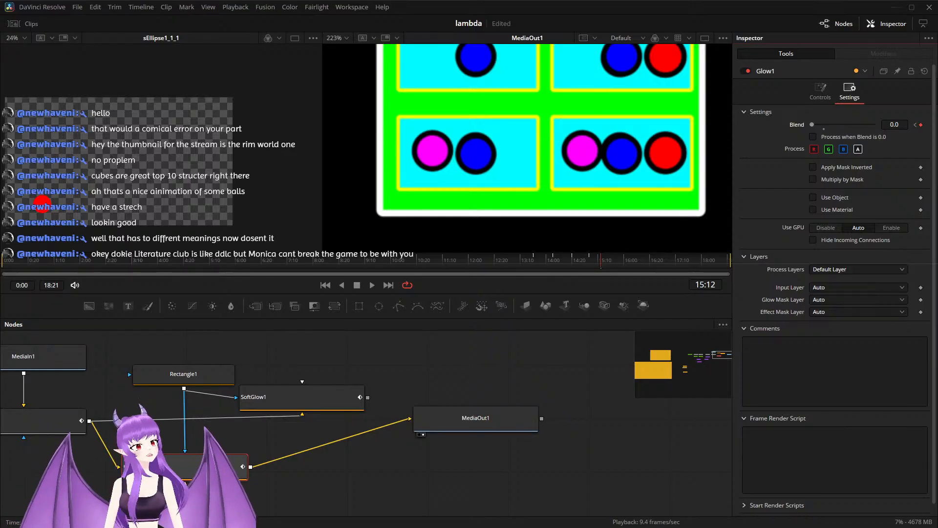
Step: Save the project and return from the Fusion composition to the edit timeline
left_click(427, 372)
key("ctrl+s")
key("shift+4")
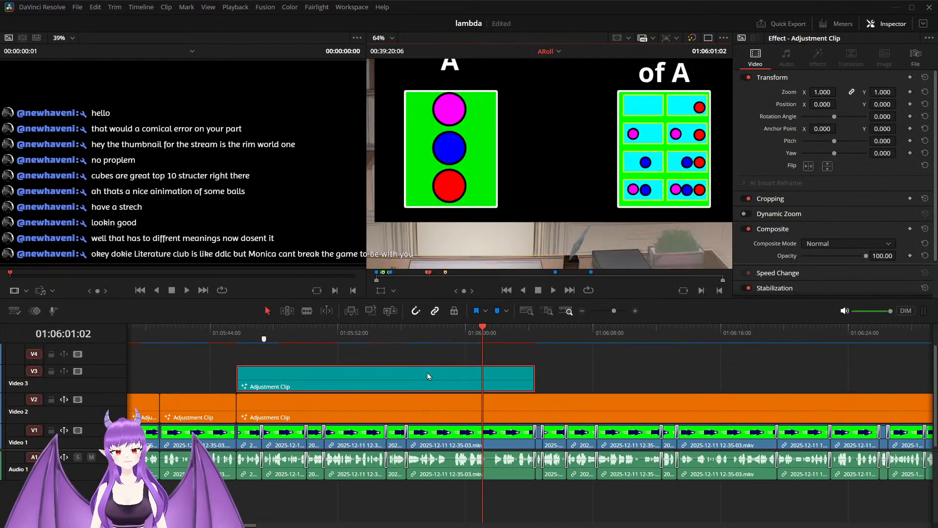
Step: Fit the whole library scene in the timeline viewer and play back the adjustment clip's pulsing glow section
scroll(522, 200, "down", 5)
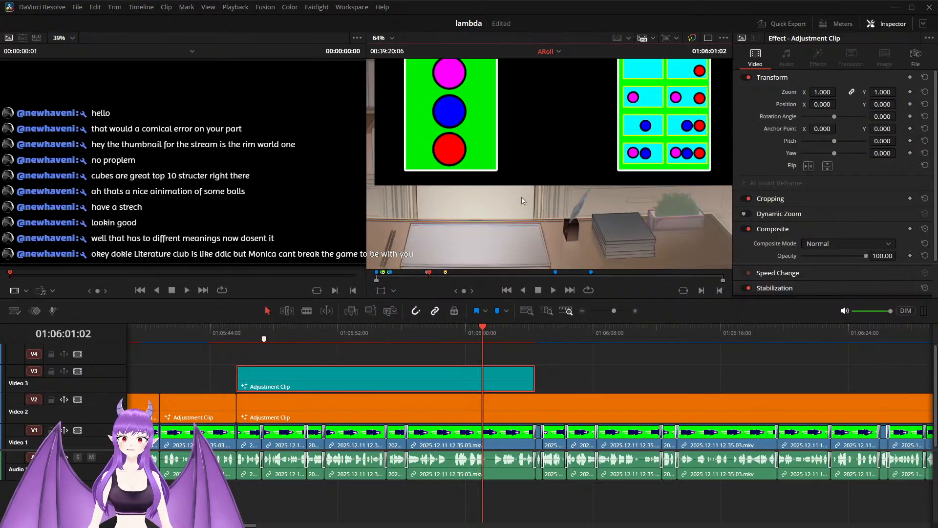
scroll(522, 200, "down", 1)
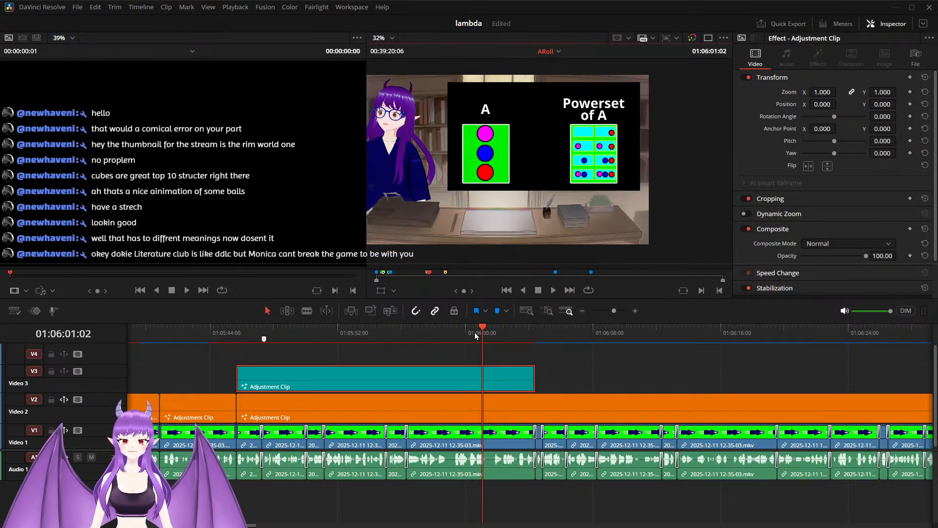
left_click_drag(479, 333, 364, 329)
key("space")
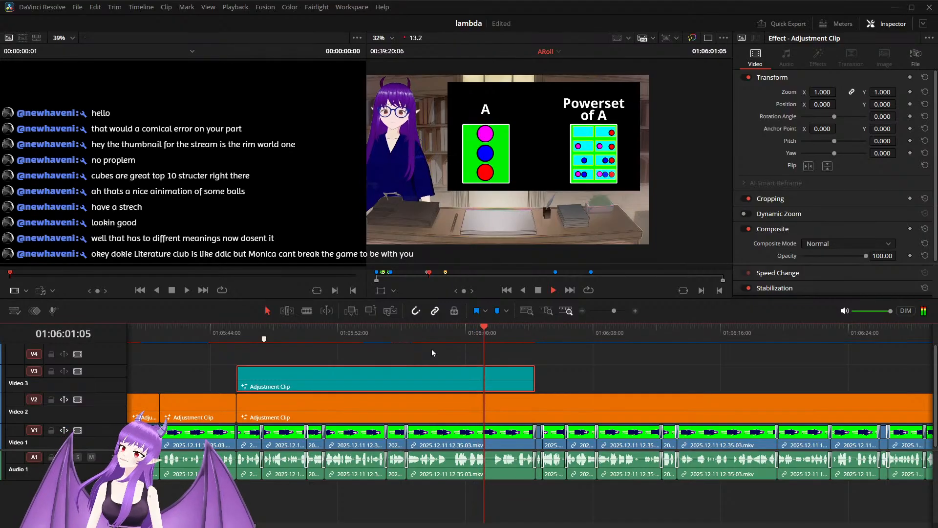
key("space")
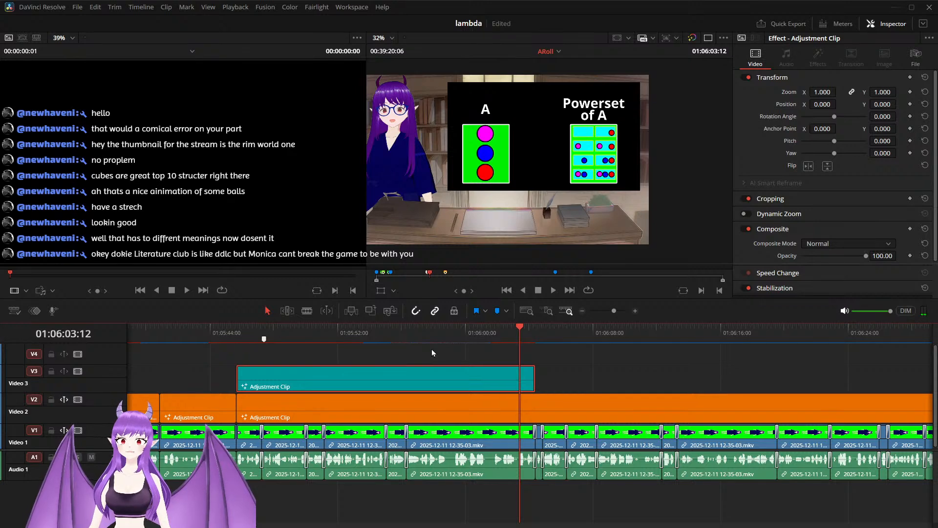
Step: Extend the Video 3 adjustment clip to end at the second Video 1 cut after 01:06:04:00, preview its end, and save the project
left_click_drag(531, 376, 565, 375)
key("space")
key("space")
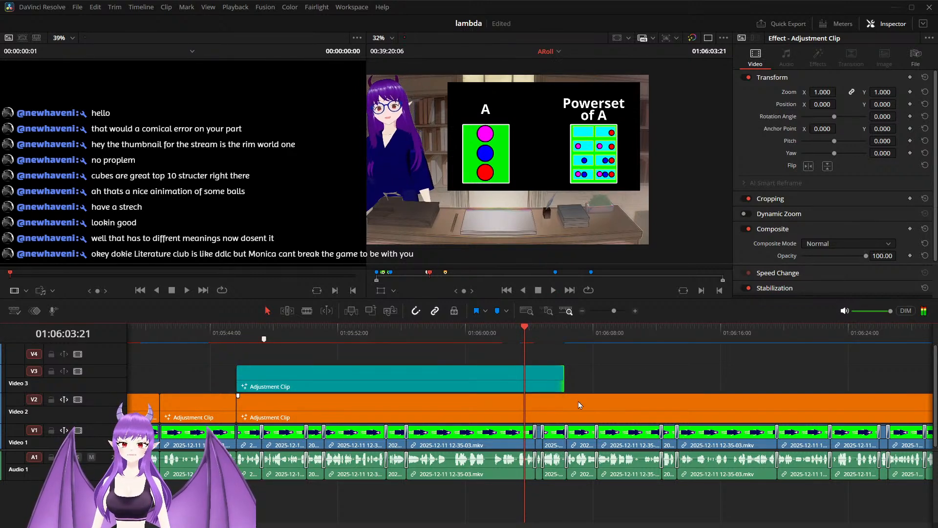
scroll(553, 404, "up", 3)
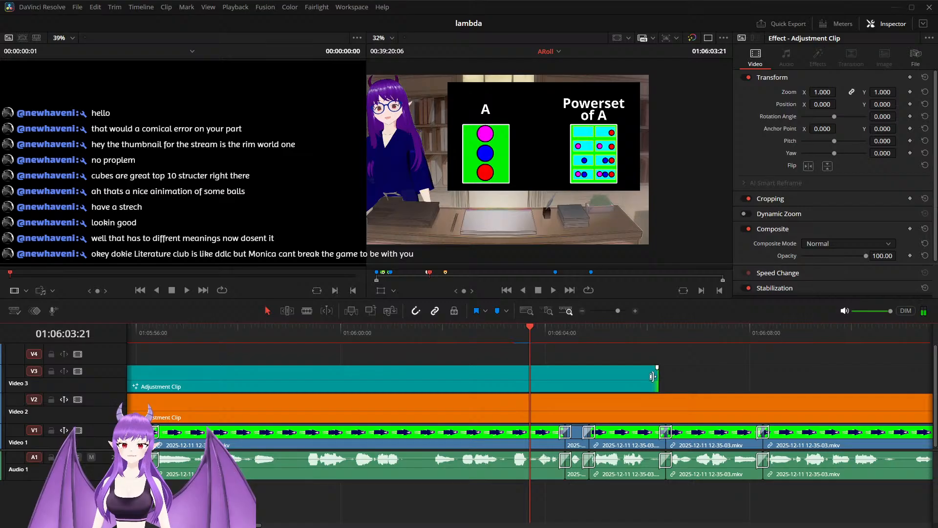
left_click_drag(656, 376, 586, 380)
key("space")
key("space")
key("space")
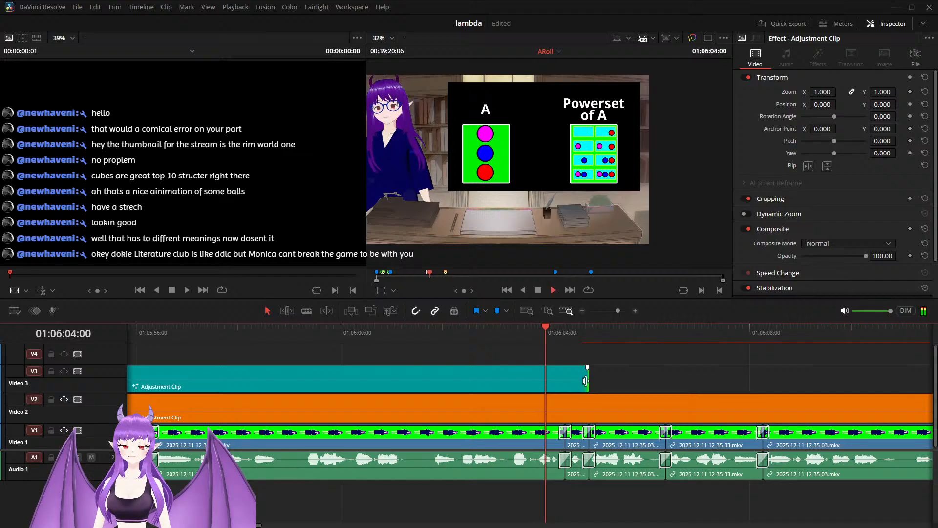
left_click_drag(513, 332, 508, 343)
key("ctrl+s")
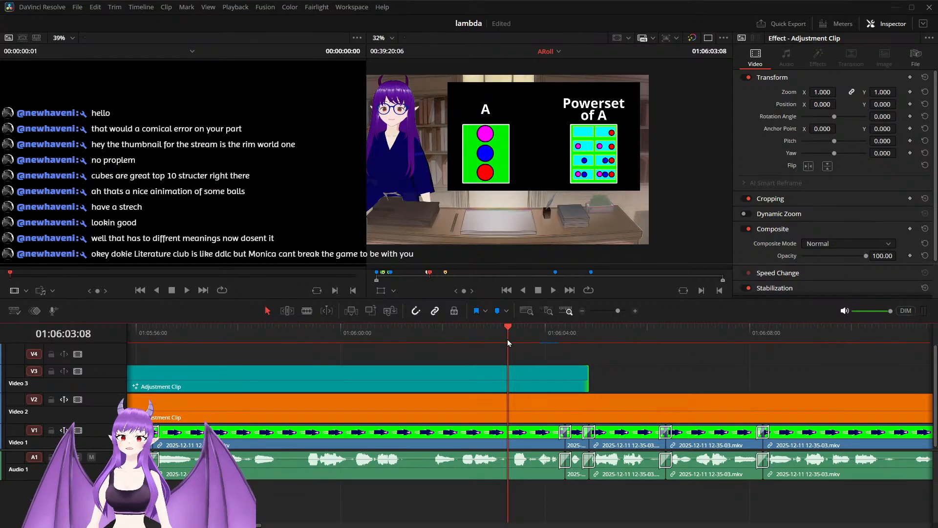
Step: Reopen the Video 3 adjustment clip in Fusion and delete the unused SoftGlow1 node
left_click(520, 367)
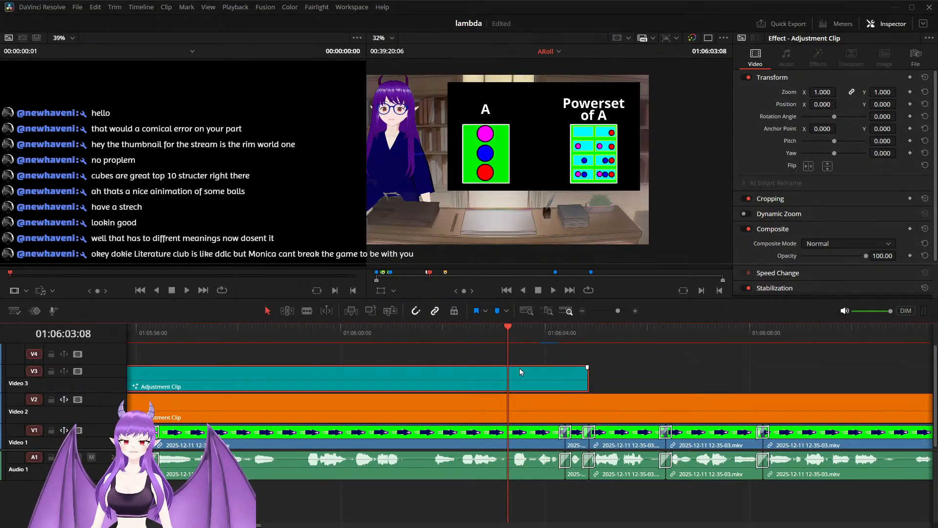
right_click(520, 368)
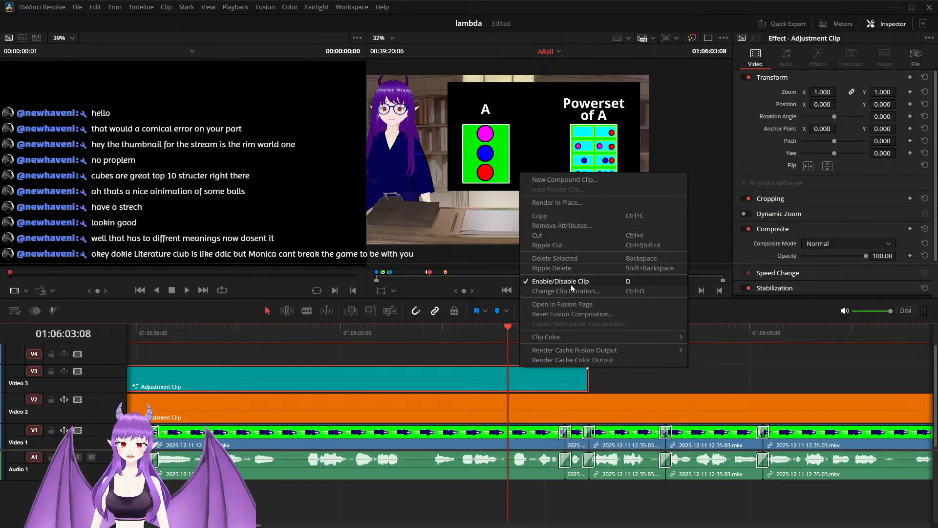
left_click(570, 304)
left_click_drag(411, 363, 500, 378)
scroll(376, 369, "down", 3)
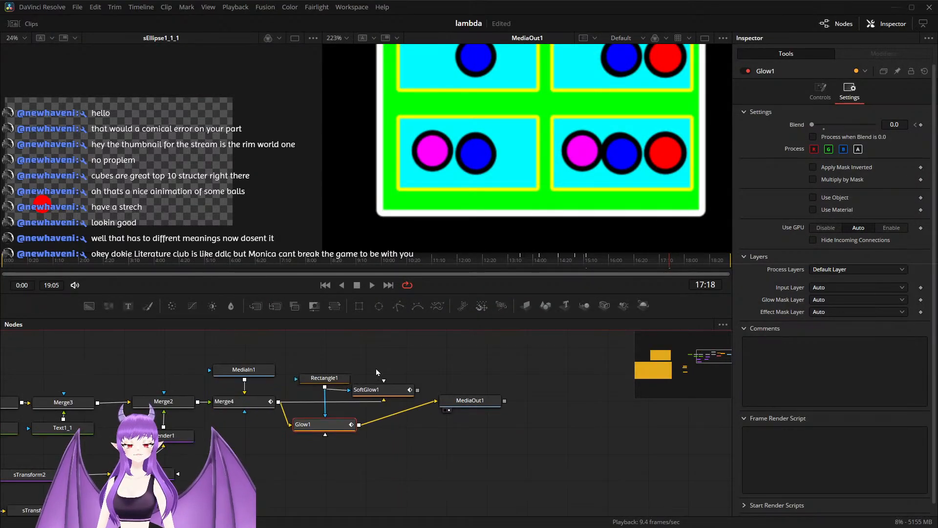
left_click(385, 391)
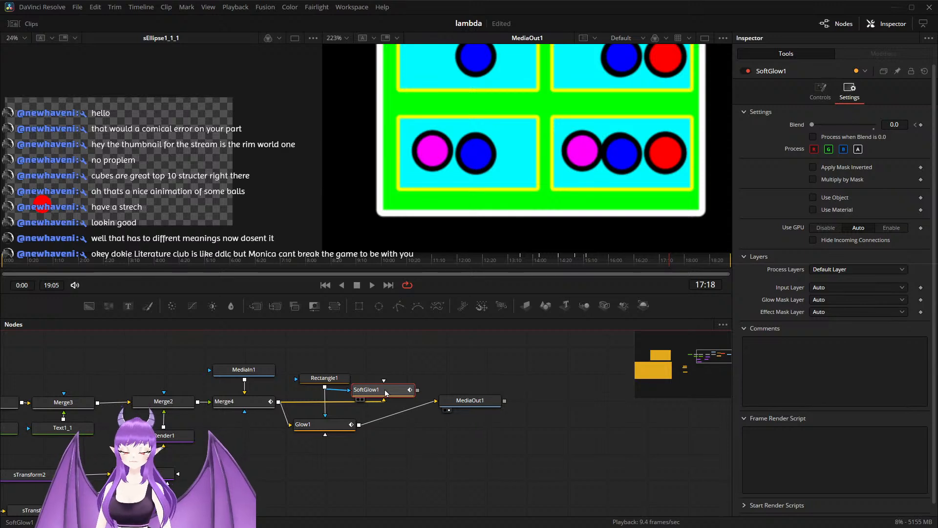
key("Delete")
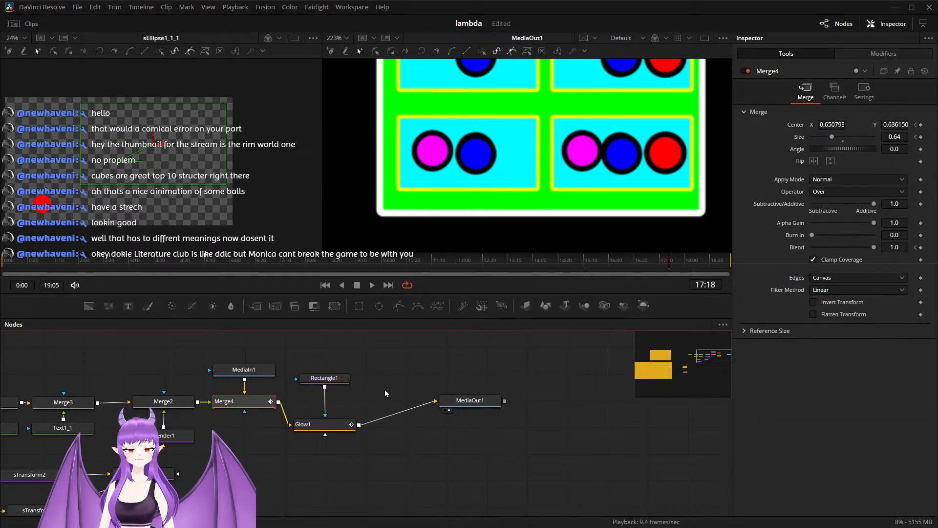
Step: Keyframe Rectangle1's width and height at 16:00, and at 16:01 move the mask onto the empty cell, centred at X 0.782294, Y 0.667283
scroll(450, 189, "down", 3)
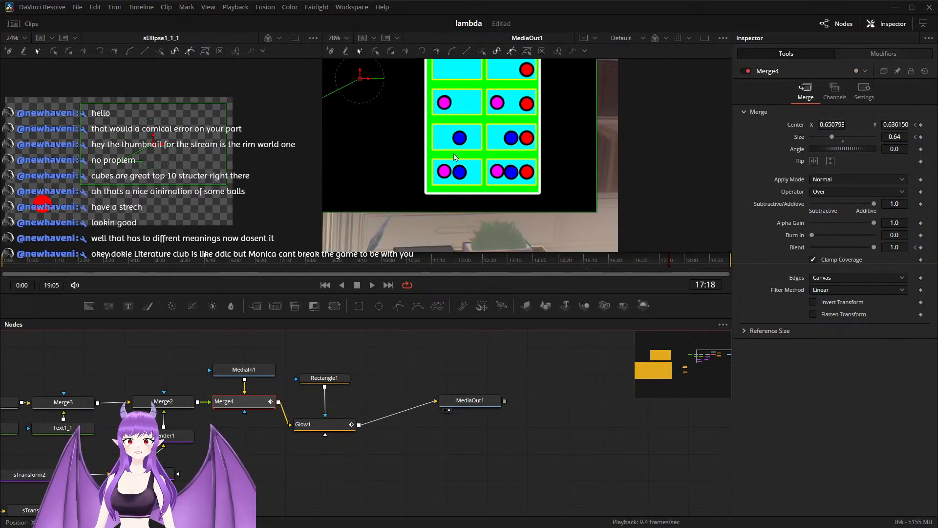
left_click(331, 381)
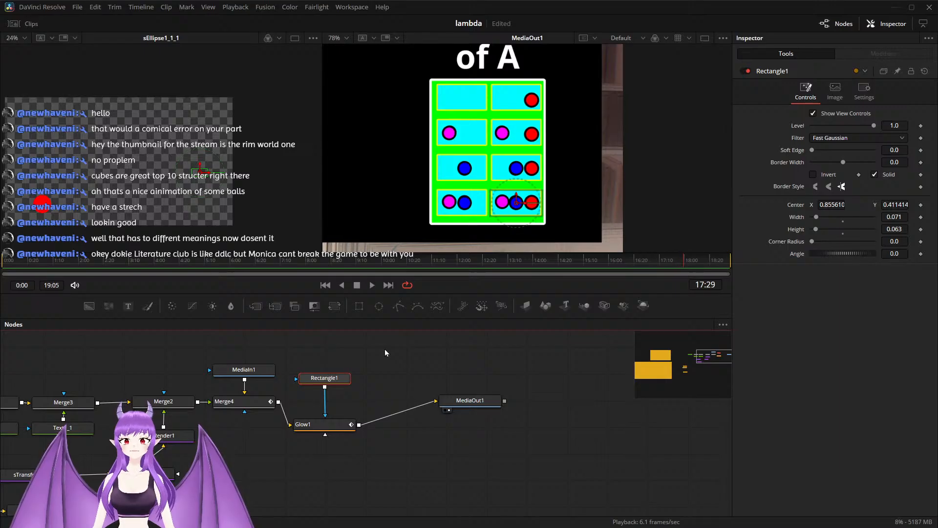
key("space")
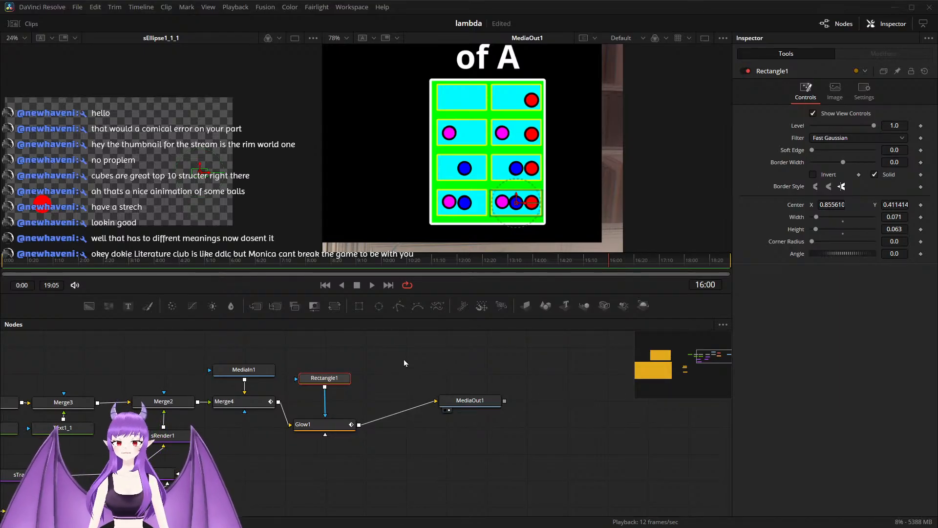
left_click(324, 377)
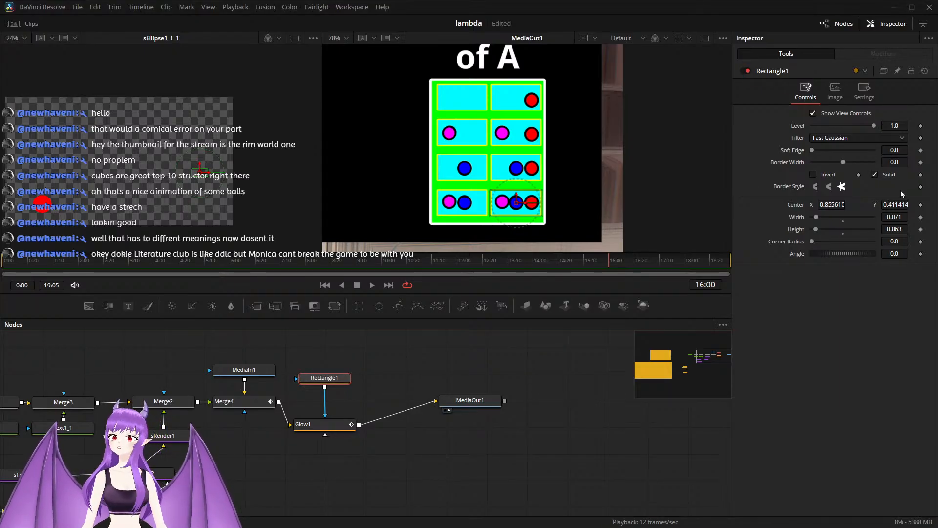
left_click(921, 217)
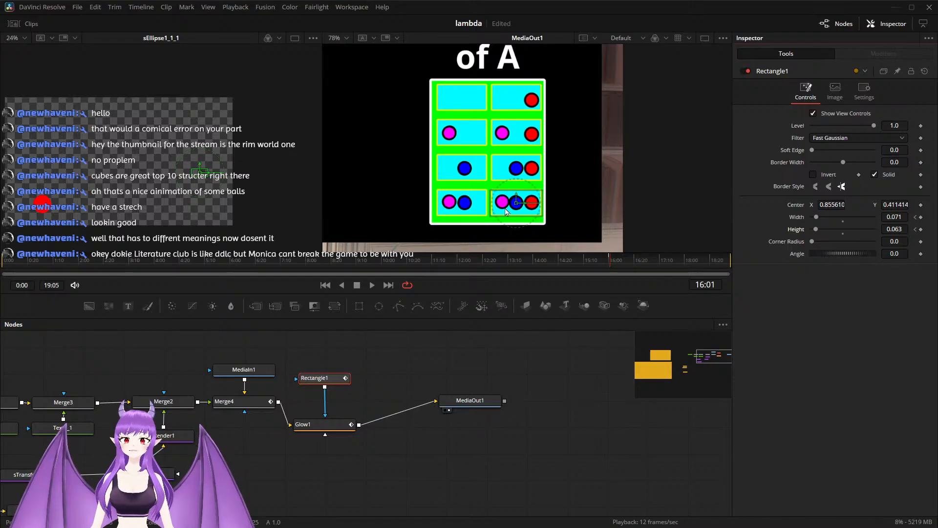
left_click_drag(517, 197, 471, 97)
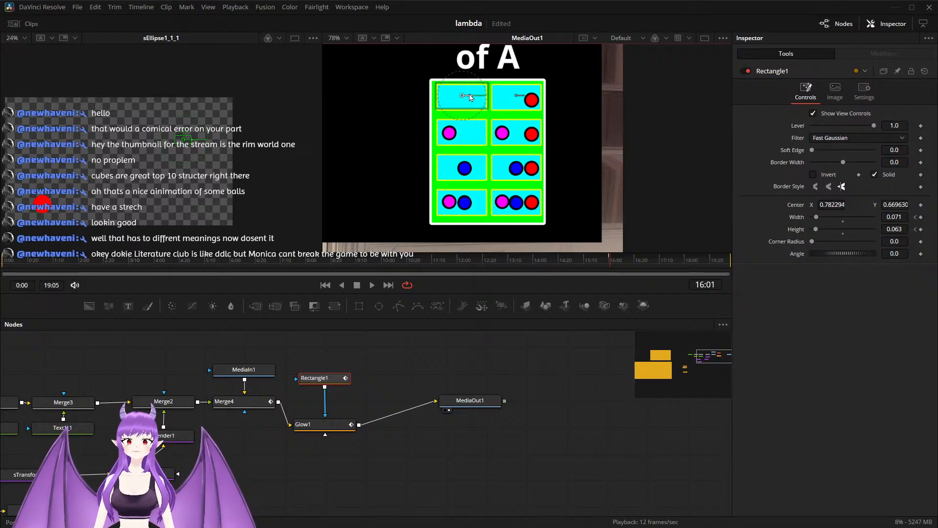
left_click_drag(462, 93, 463, 92)
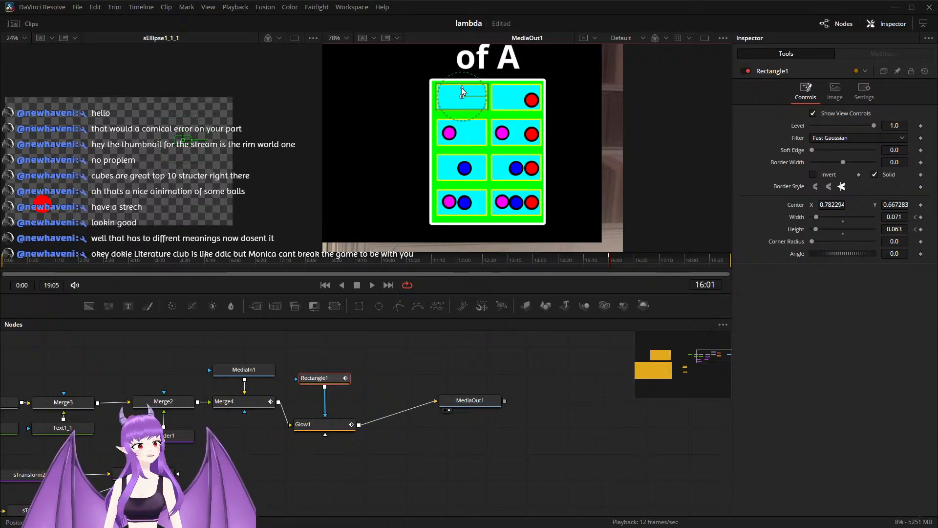
Step: Keyframe Glow1's Blend over the empty cell at 0.0 at 16:01, raise it to 1.0 at 16:10, and return it to 0.0
left_click(334, 428)
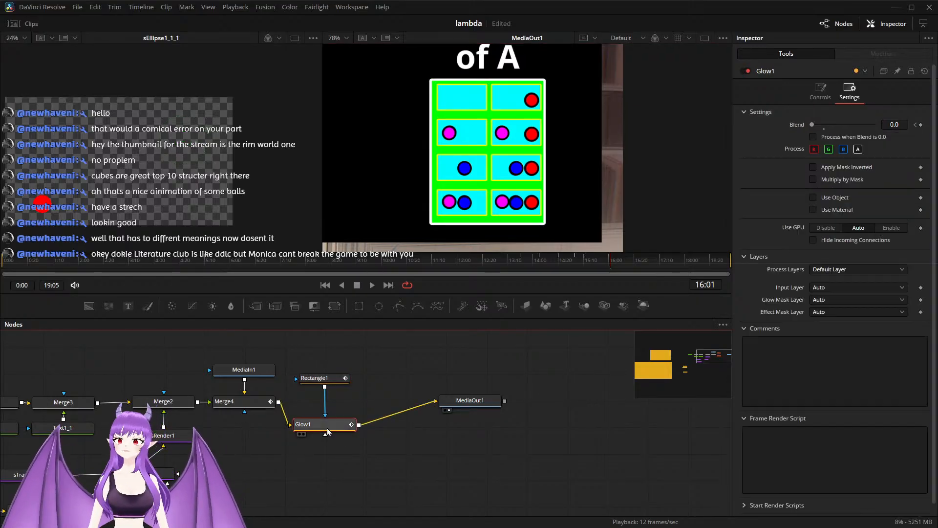
left_click(922, 126)
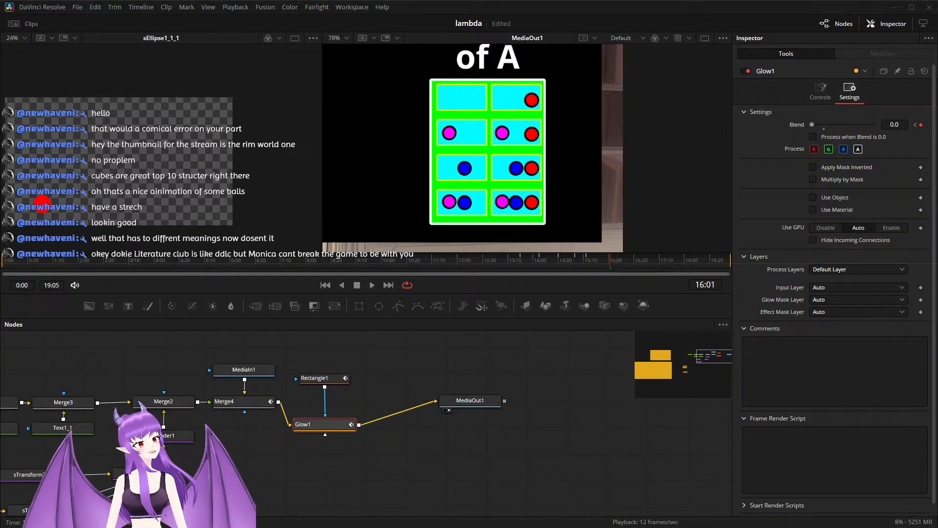
key("Right")
key("Right")
key("Right")
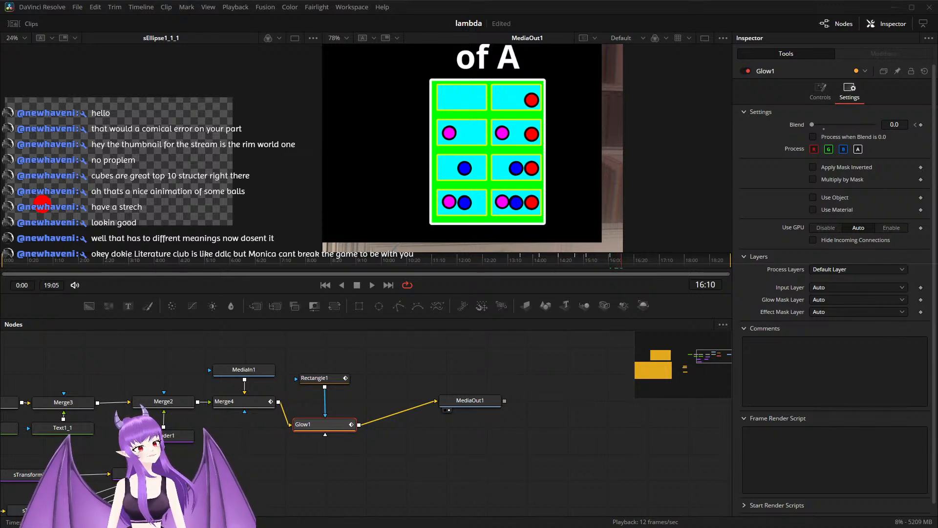
left_click(823, 128)
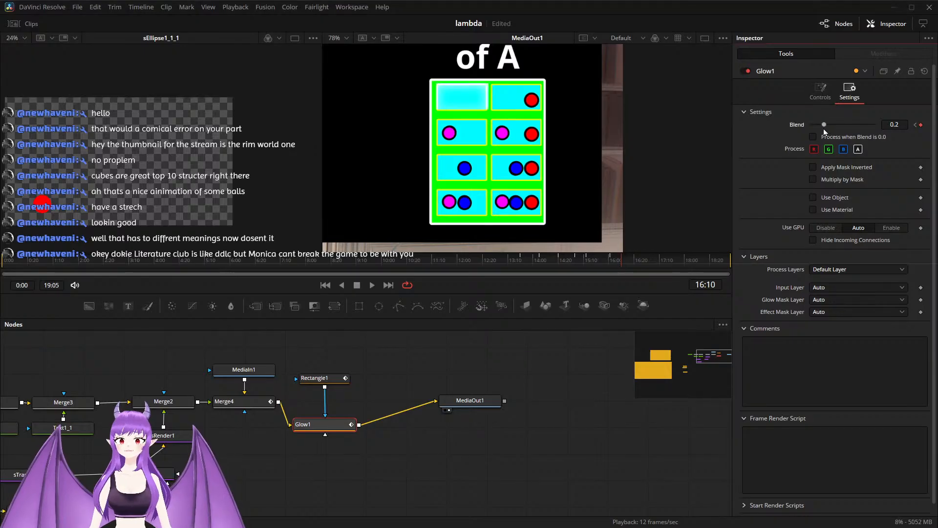
left_click_drag(824, 124, 877, 130)
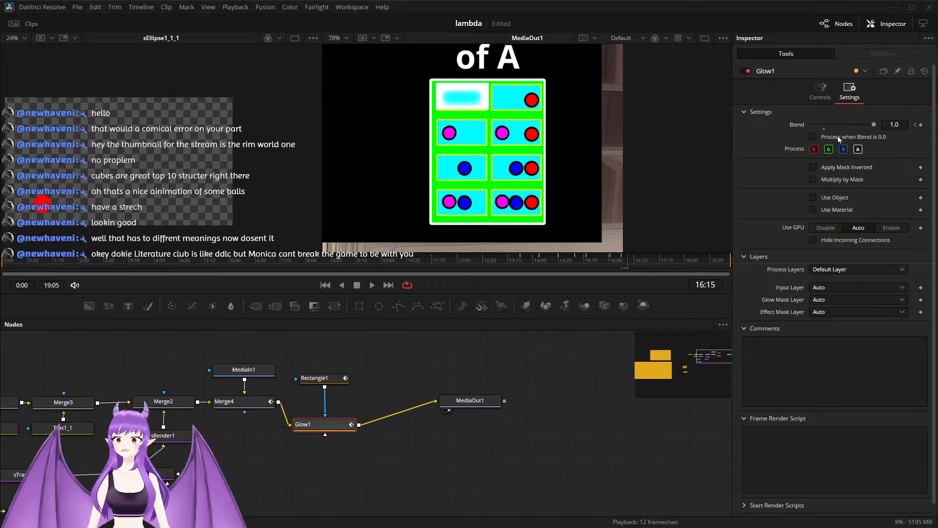
left_click_drag(875, 127, 717, 151)
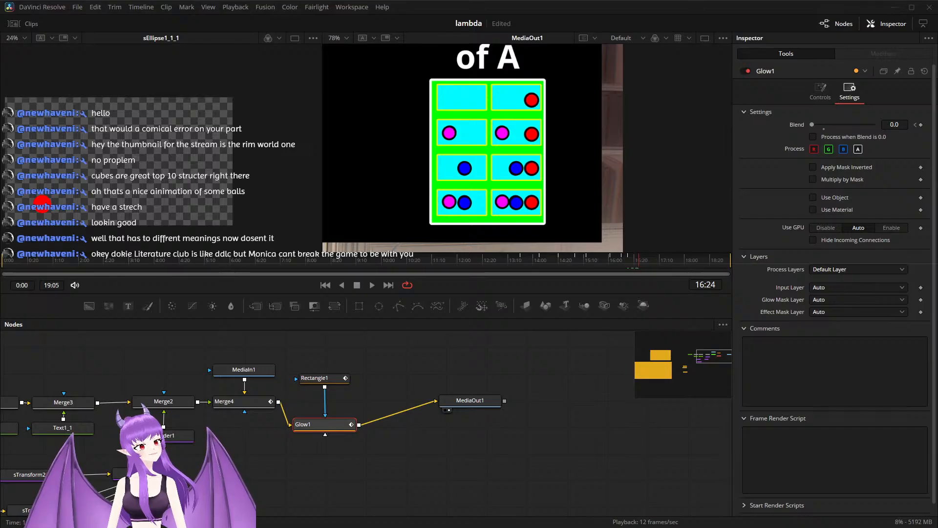
Step: Keyframe Glow1's Blend at 1.0 at 16:24, 0.0 at 17:05, 1.0 at 17:12 and 0.0 at 17:20 to repeat the pulse
left_click_drag(811, 124, 875, 128)
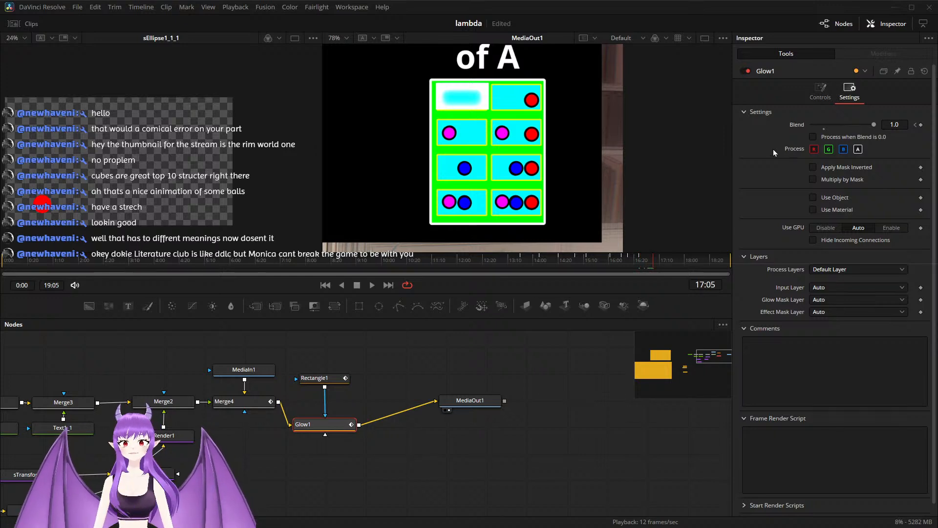
left_click_drag(869, 124, 799, 124)
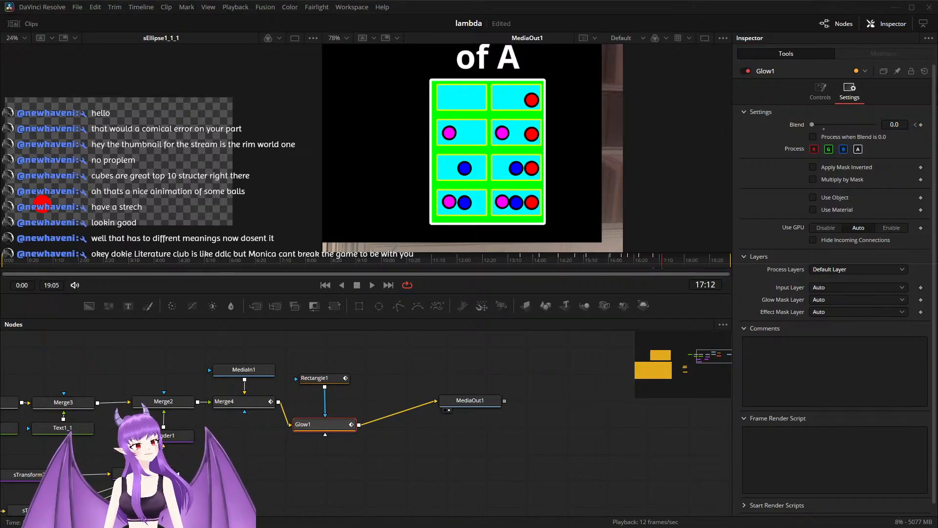
left_click_drag(813, 125, 875, 126)
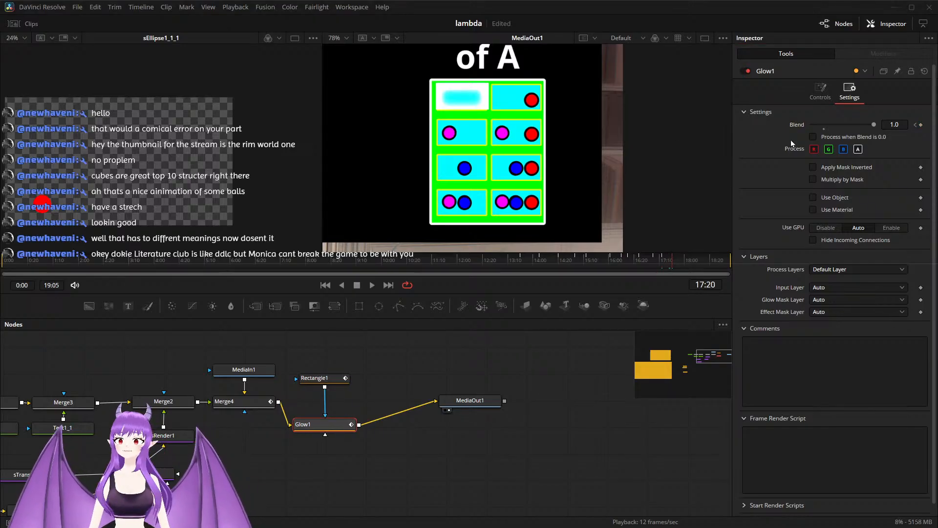
left_click_drag(870, 122, 799, 127)
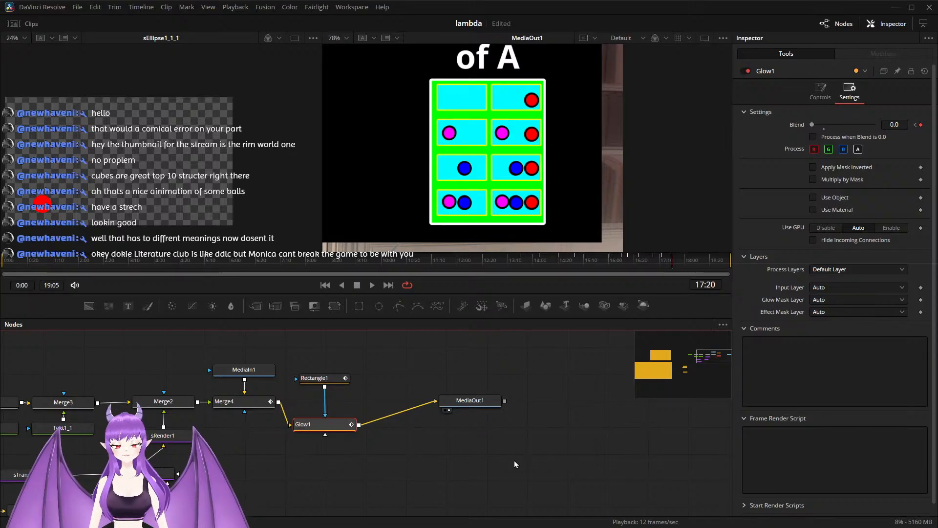
Step: Return to the edit timeline, preview the empty-cell glow from 01:06:00:26 past the Video 3 clip's end, and reframe the timeline and viewer
key("shift+4")
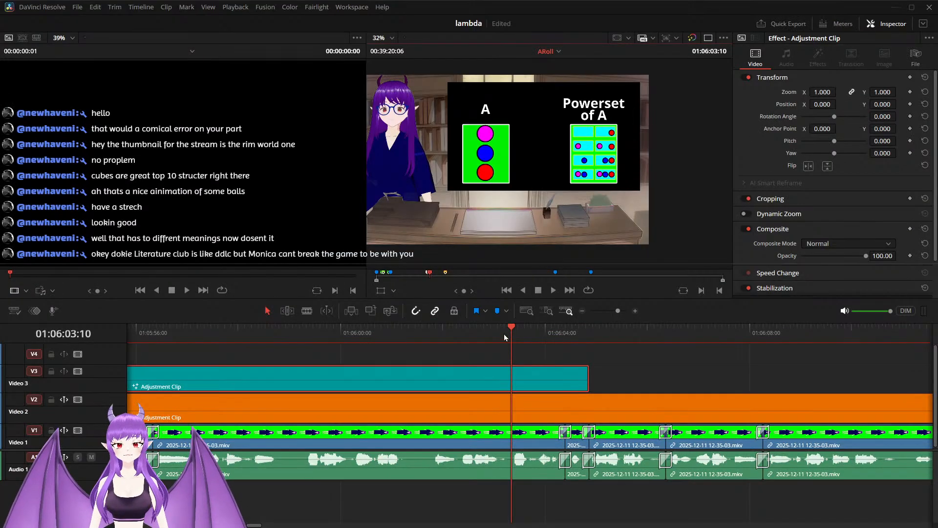
left_click_drag(509, 331, 385, 333)
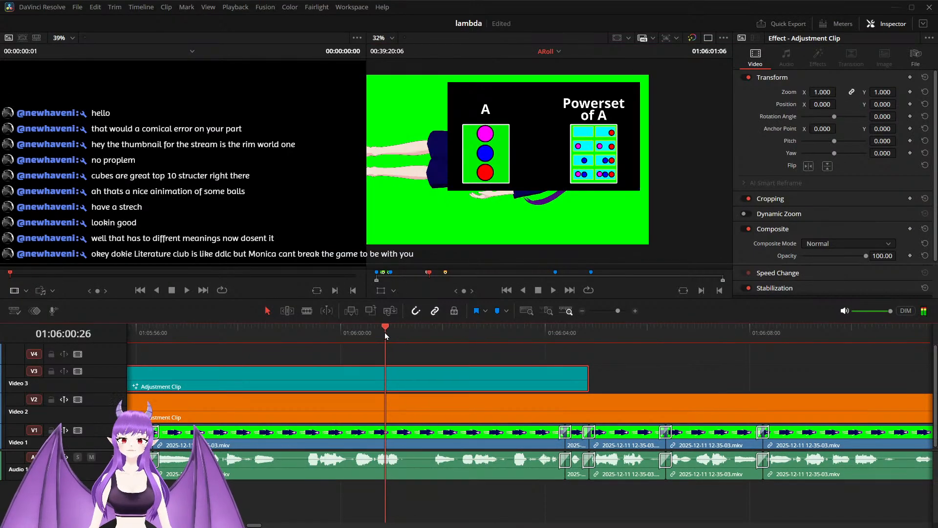
key("space")
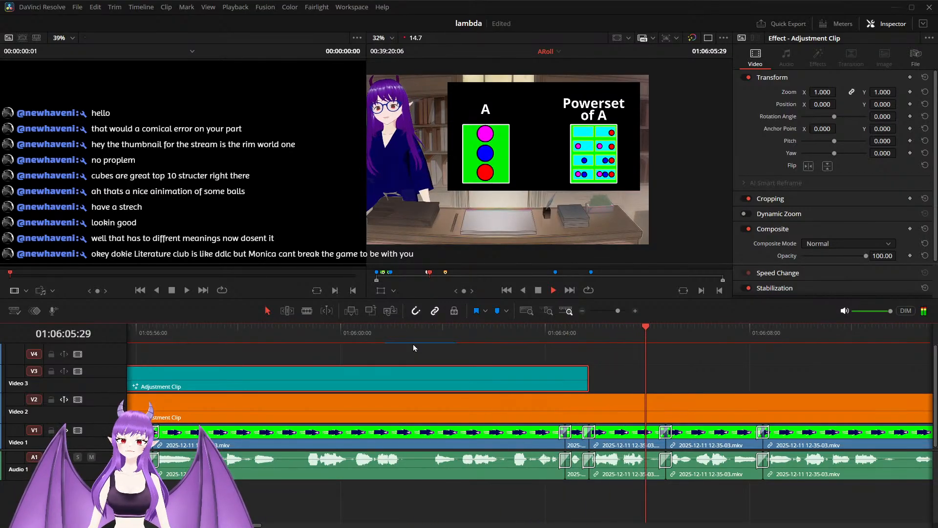
key("space")
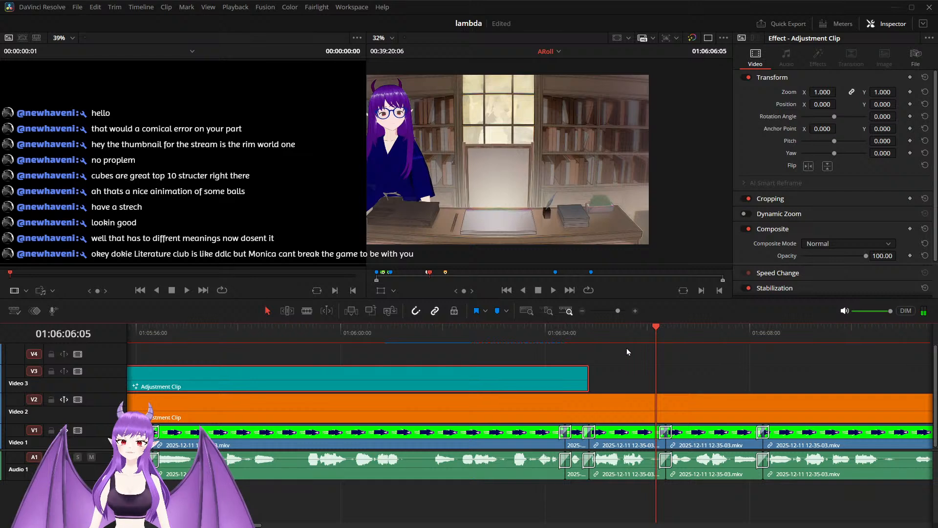
scroll(618, 350, "down", 2)
scroll(407, 157, "down", 1)
scroll(407, 157, "up", 1)
left_click_drag(407, 157, 436, 157)
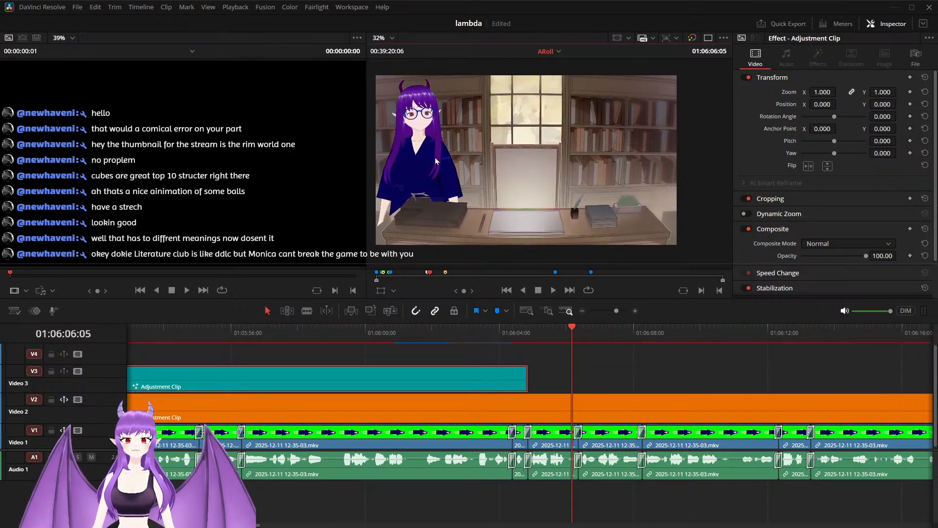
Step: Play the footage following the Video 3 adjustment clip, and return the playhead to the clip's end at 01:06:04:26
left_click_drag(573, 334, 527, 336)
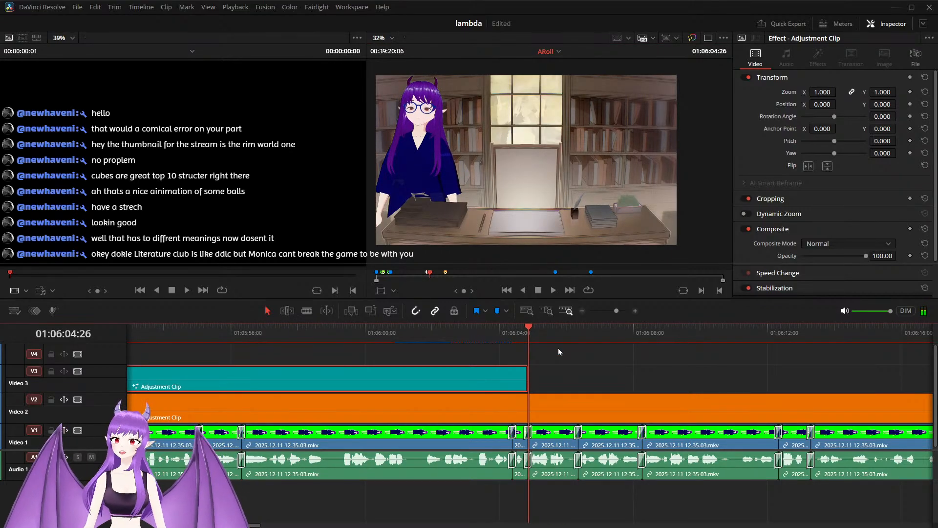
key("space")
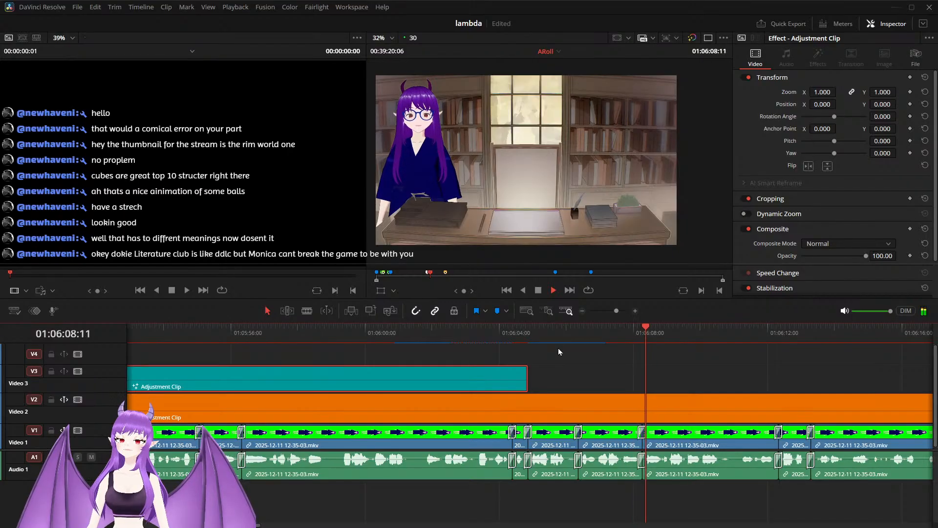
key("space")
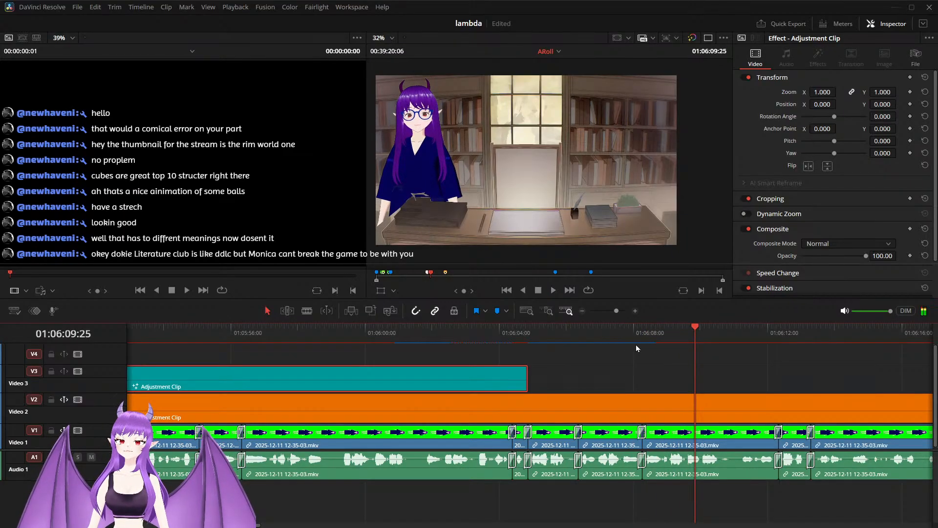
left_click_drag(699, 327, 572, 353)
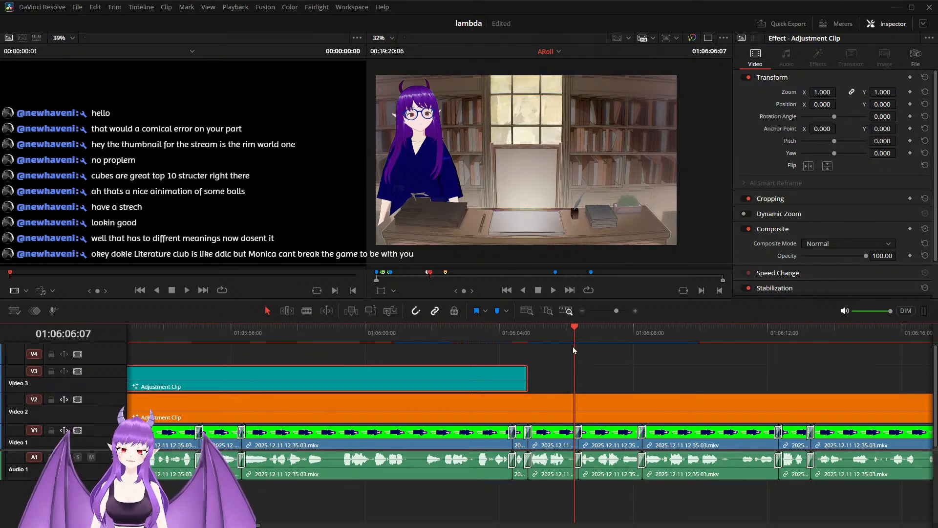
left_click_drag(570, 334, 528, 347)
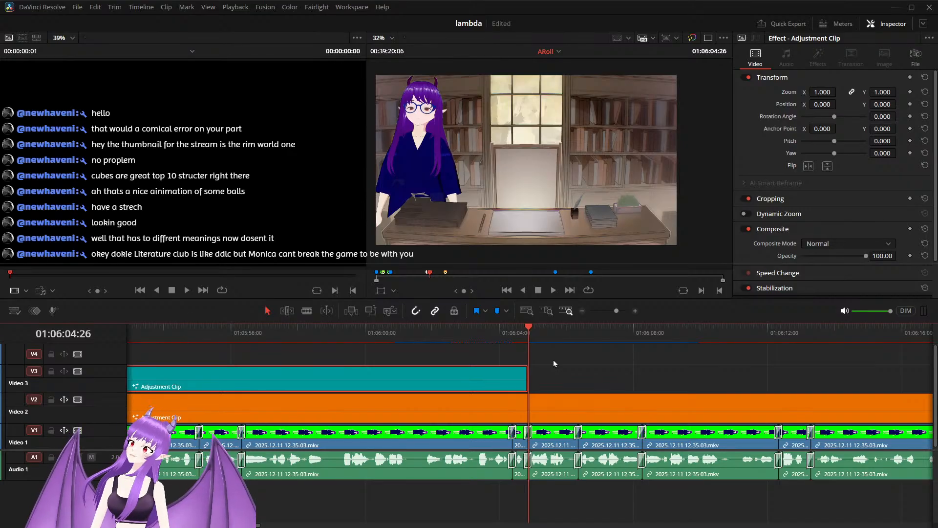
Step: Bring the YouTube live chat window into view over the editor and cycle through the open windows
left_click_drag(937, 147, 822, 122)
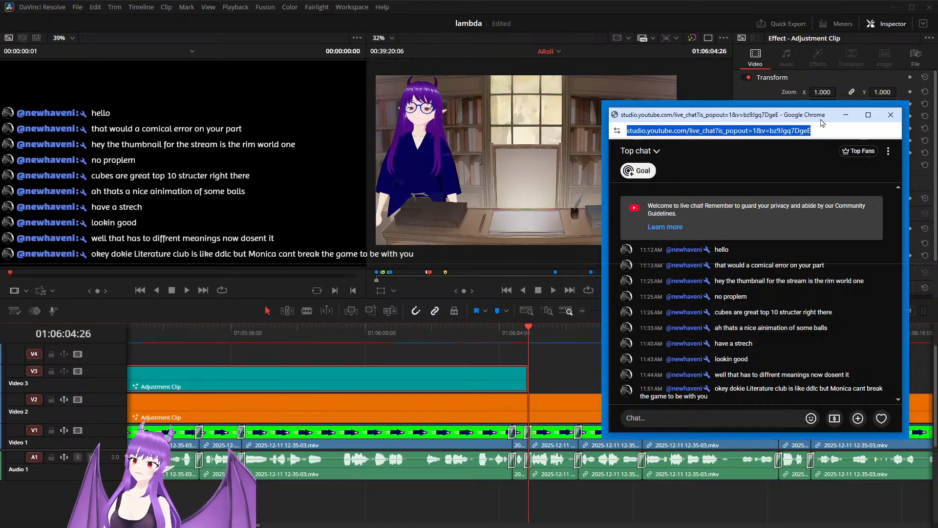
key("alt+Tab")
key("alt+Tab")
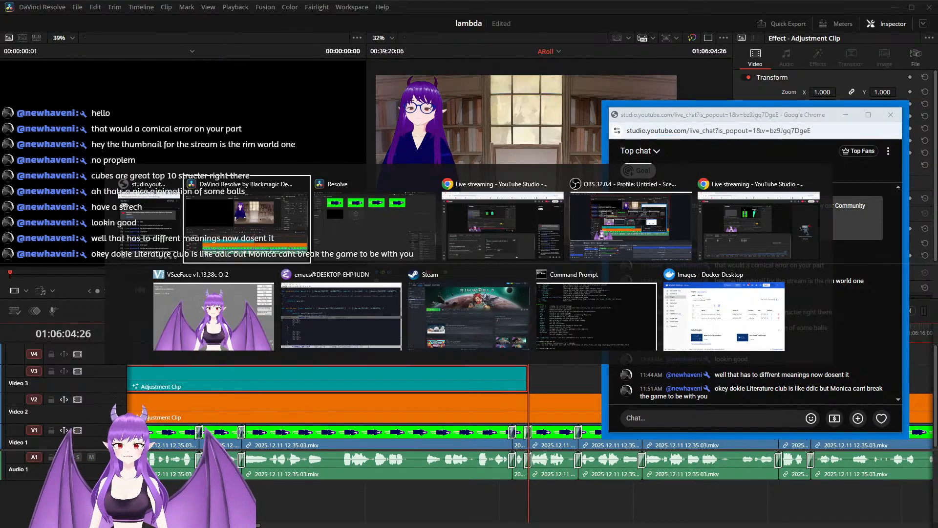
key("alt+Tab")
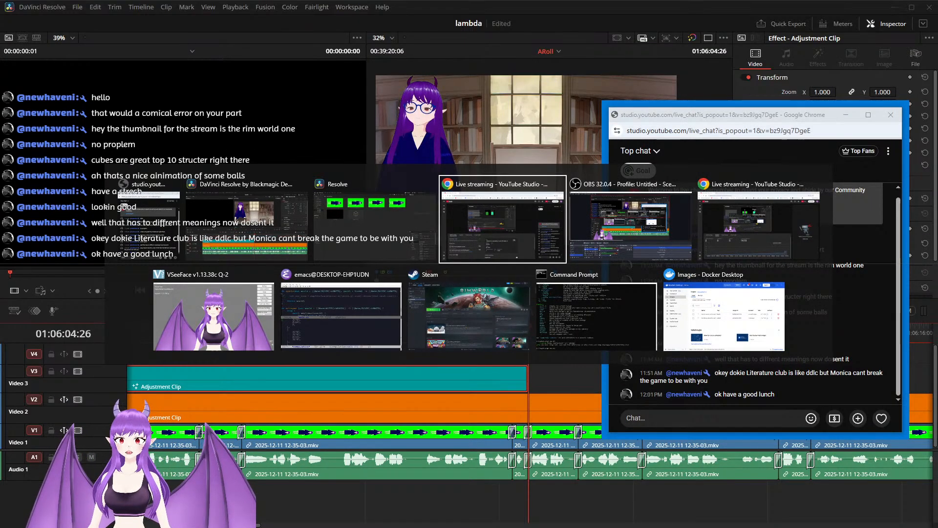
key("alt+Tab")
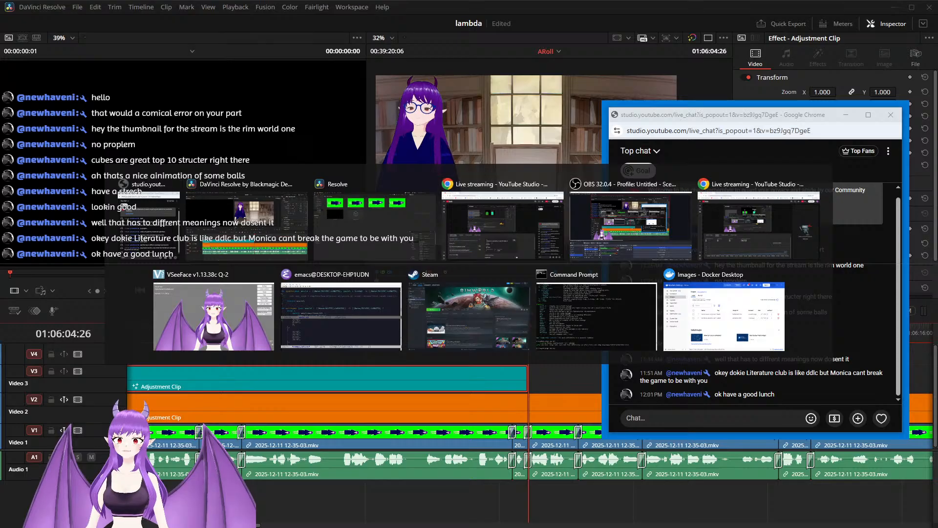